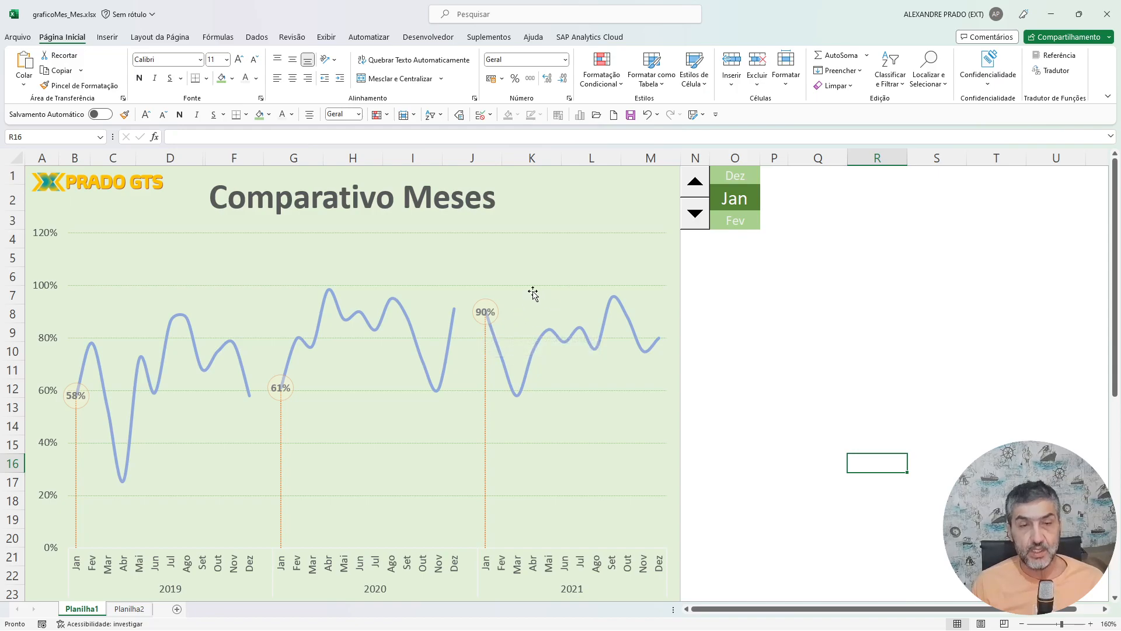
Advance the highlighted month in the Comparativo Meses chart from Jan to Jun, one month at a time.
{"action": "left_click", "coordinate": [695, 218]}
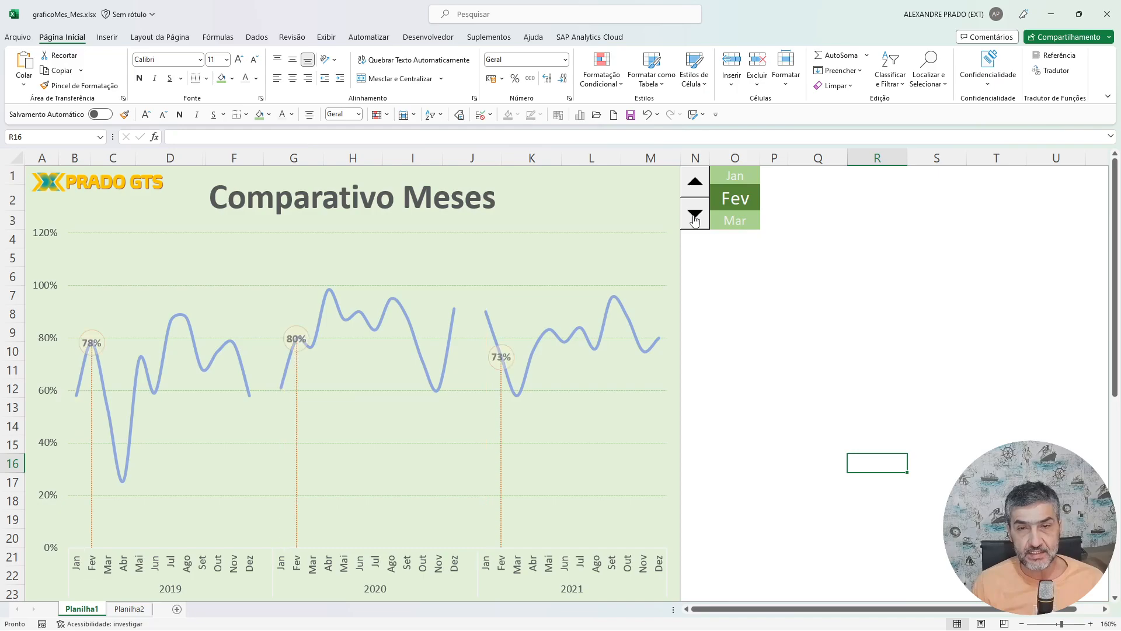
{"action": "left_click", "coordinate": [695, 218]}
{"action": "left_click", "coordinate": [695, 217]}
{"action": "left_click", "coordinate": [695, 218]}
{"action": "left_click", "coordinate": [696, 217]}
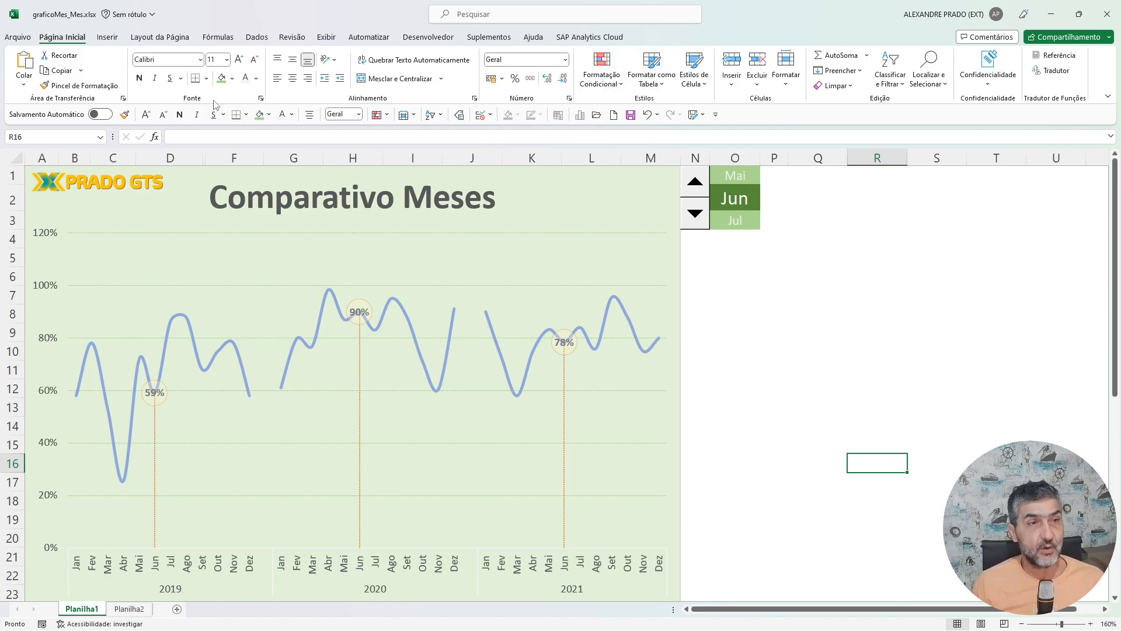
Create a new blank workbook and maximize its window.
{"action": "left_click", "coordinate": [17, 37]}
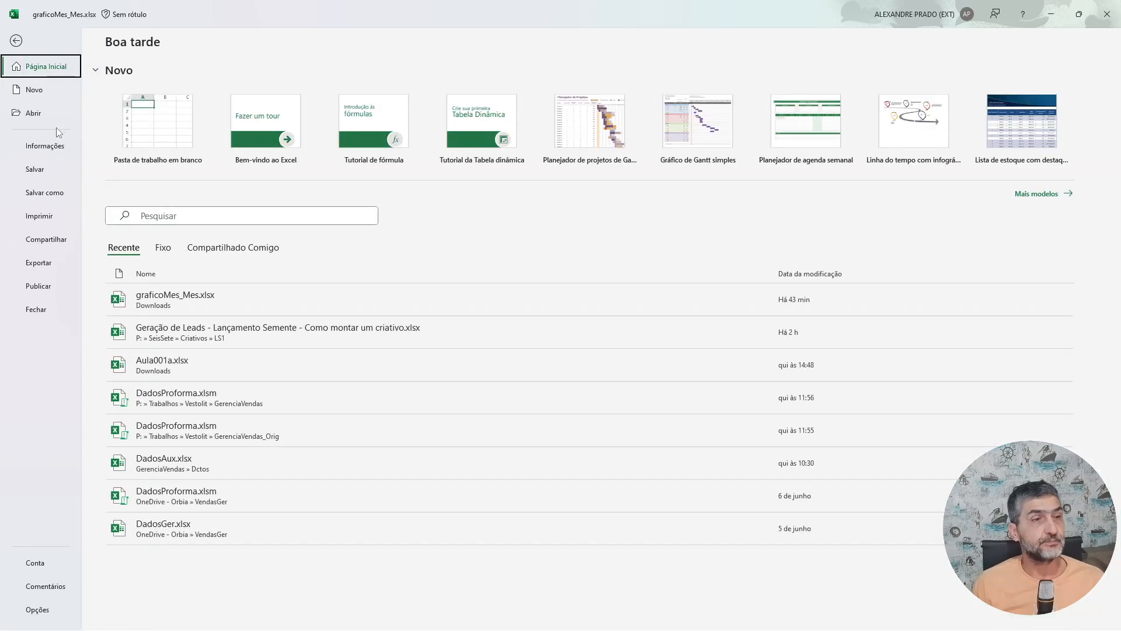
{"action": "left_click", "coordinate": [36, 94]}
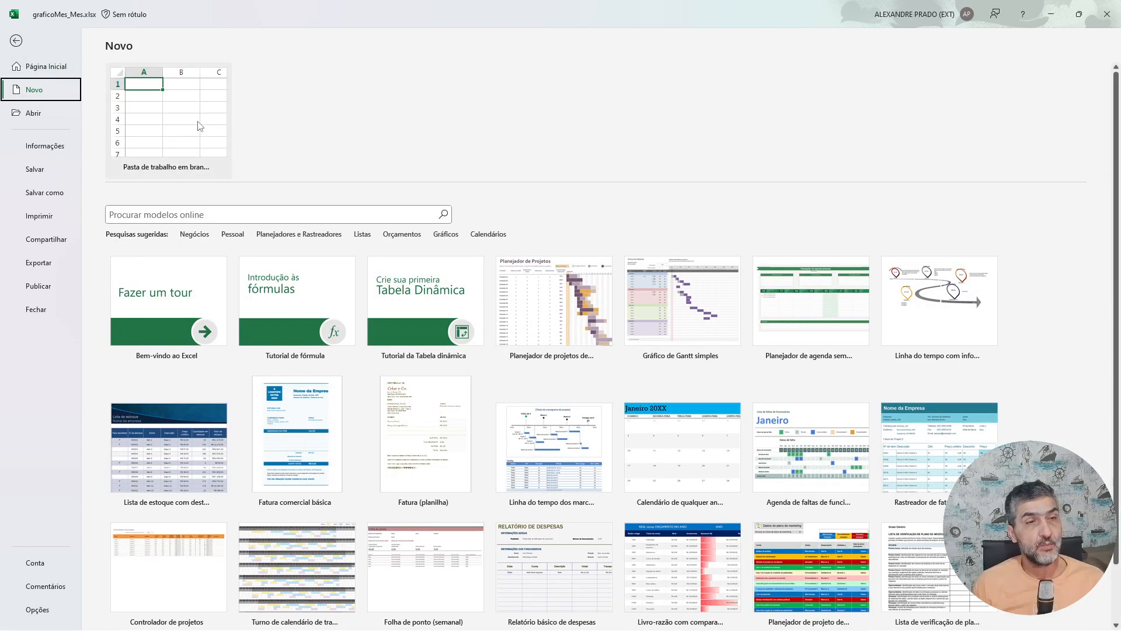
{"action": "key", "text": "Escape"}
{"action": "left_click_drag", "start_coordinate": [766, 16], "coordinate": [742, 183]}
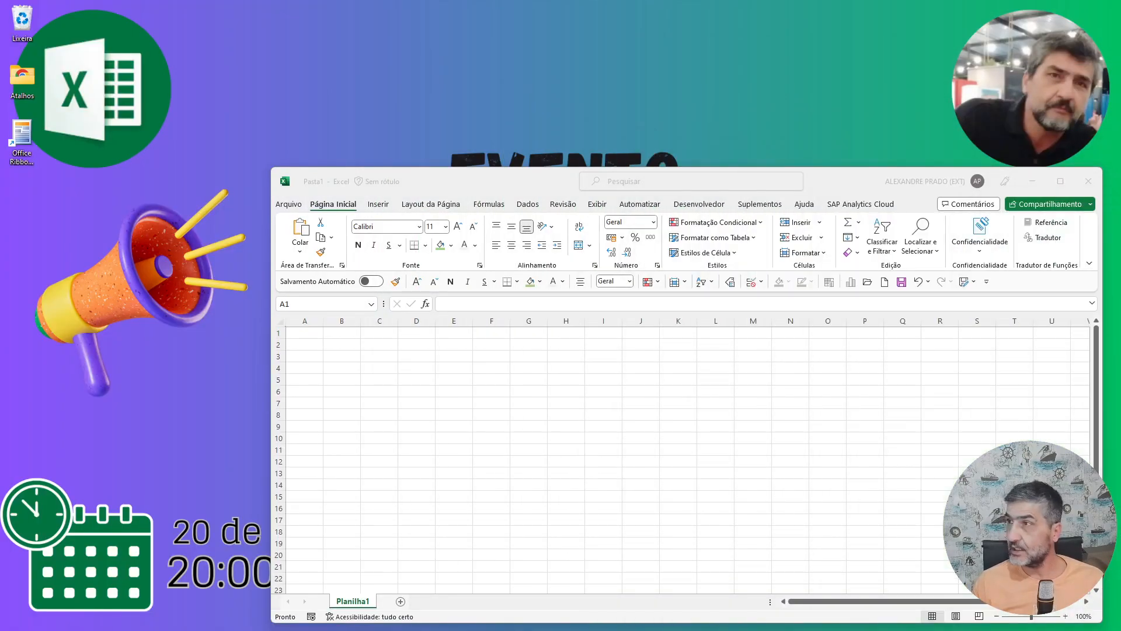
{"action": "left_click", "coordinate": [839, 178]}
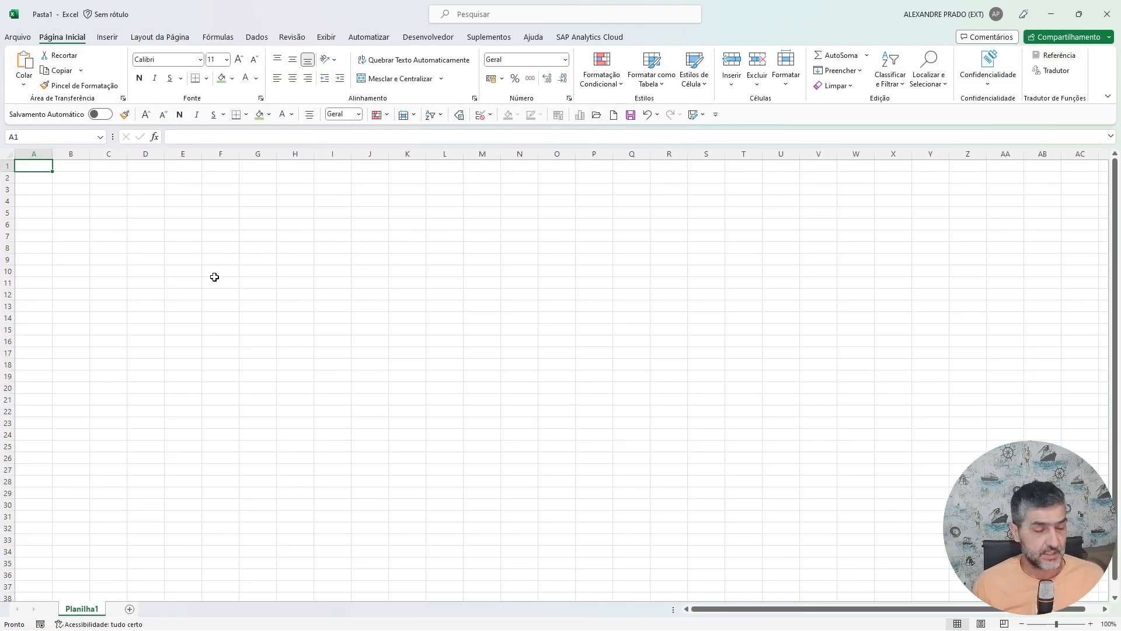
{"action": "scroll", "coordinate": [215, 277], "scroll_direction": "up", "scroll_amount": 11}
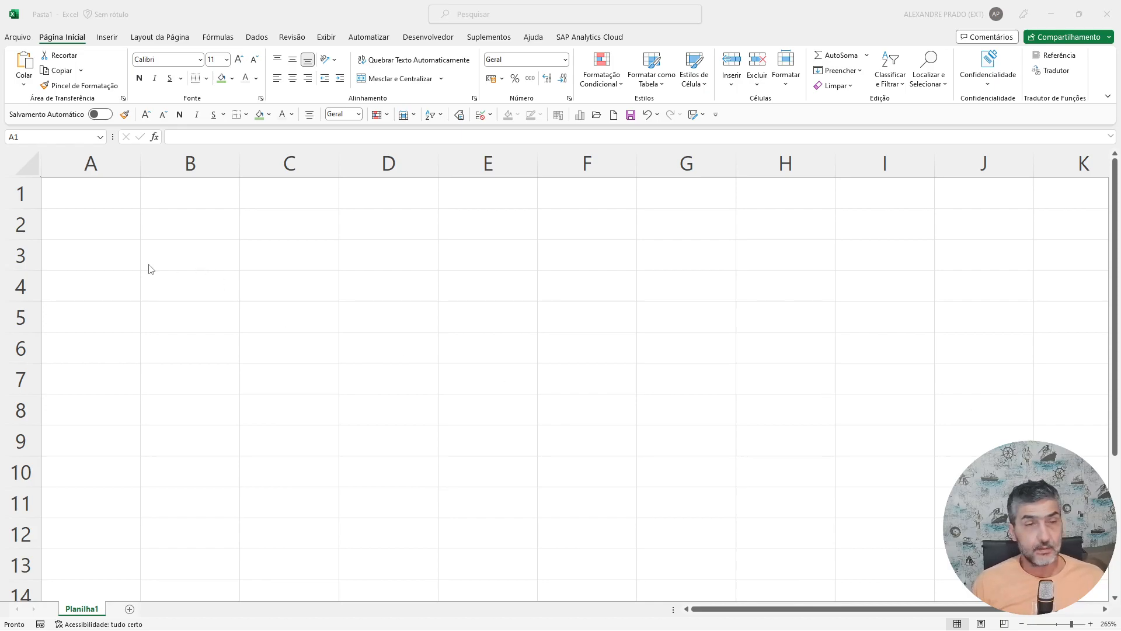
Enter the column headers Ano, Mês, Valor and Destaque in cells A1 to D1.
{"action": "left_click", "coordinate": [66, 193]}
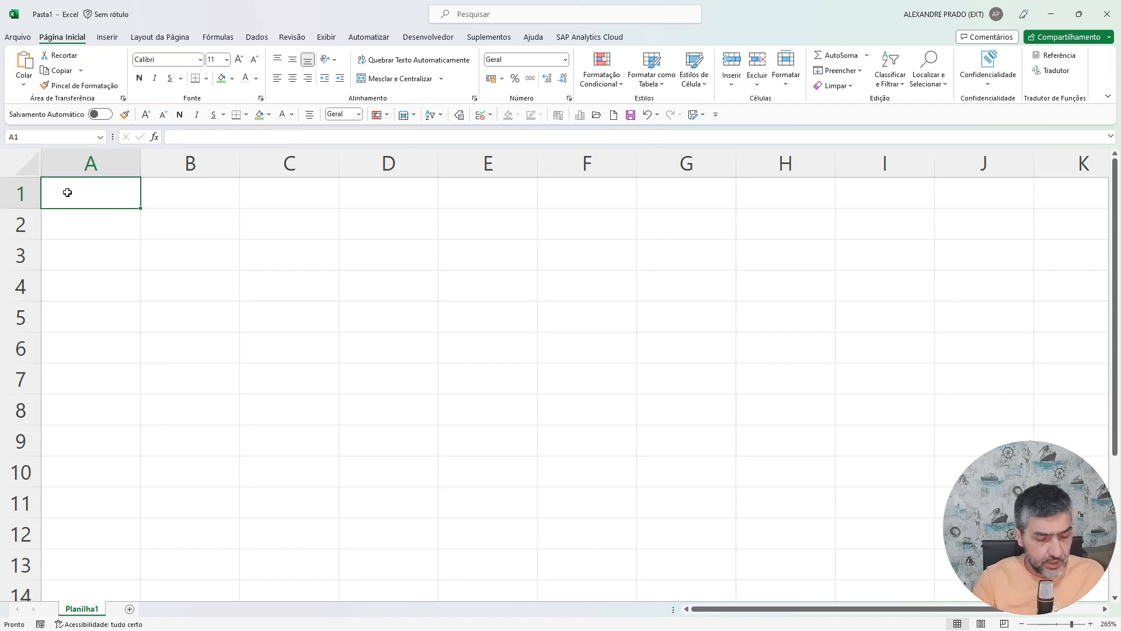
{"action": "type", "text": "Ano"}
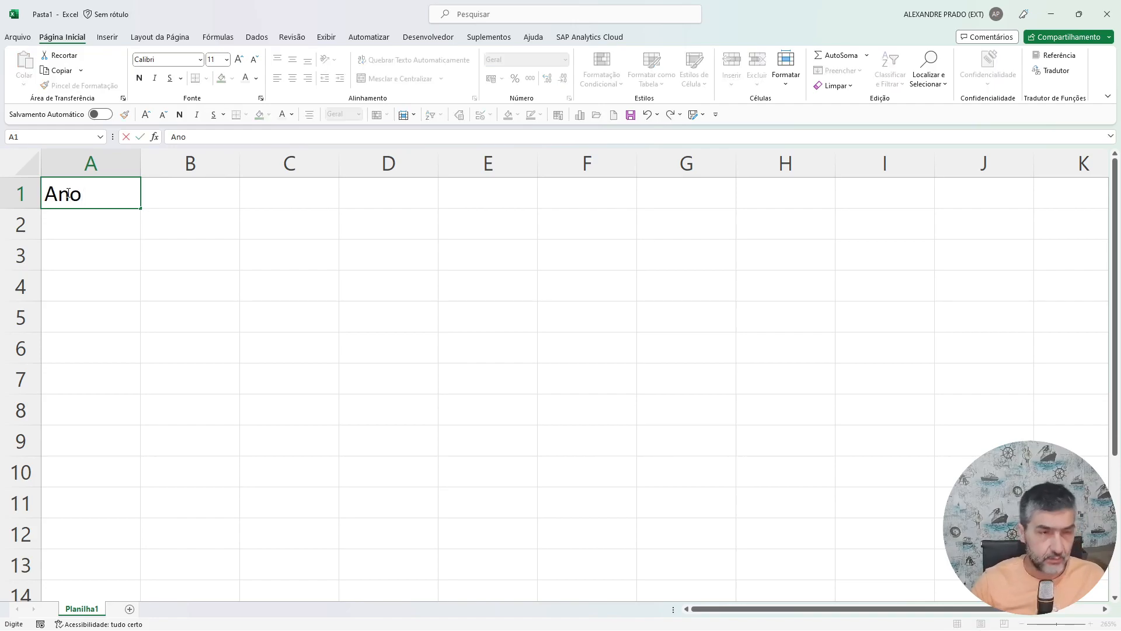
{"action": "key", "text": "Tab"}
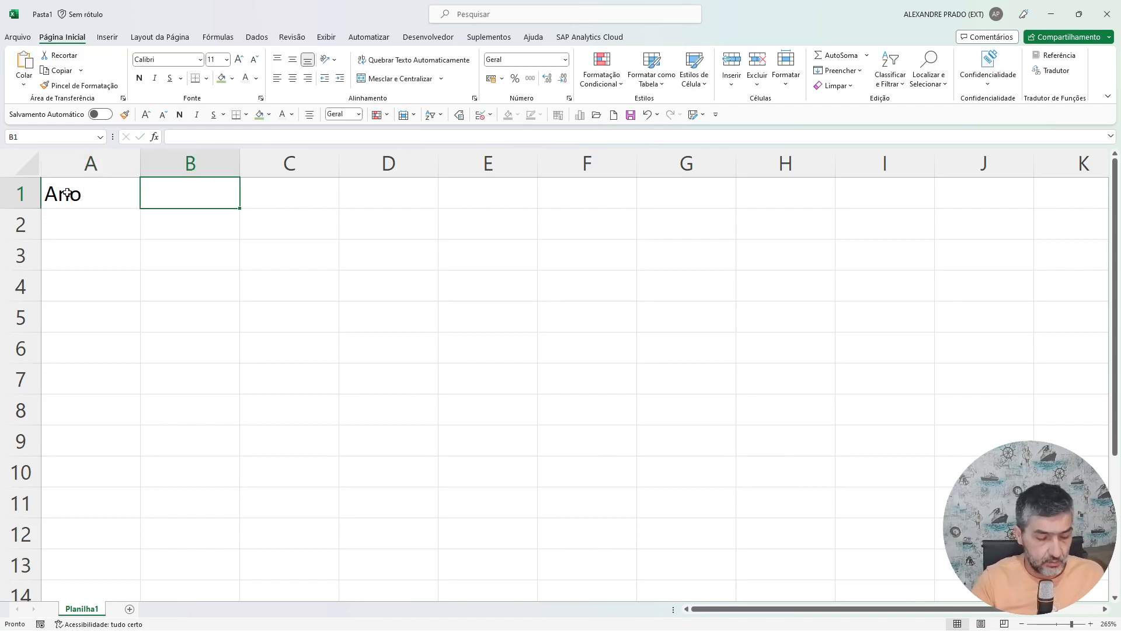
{"action": "type", "text": "Mês"}
{"action": "key", "text": "Tab"}
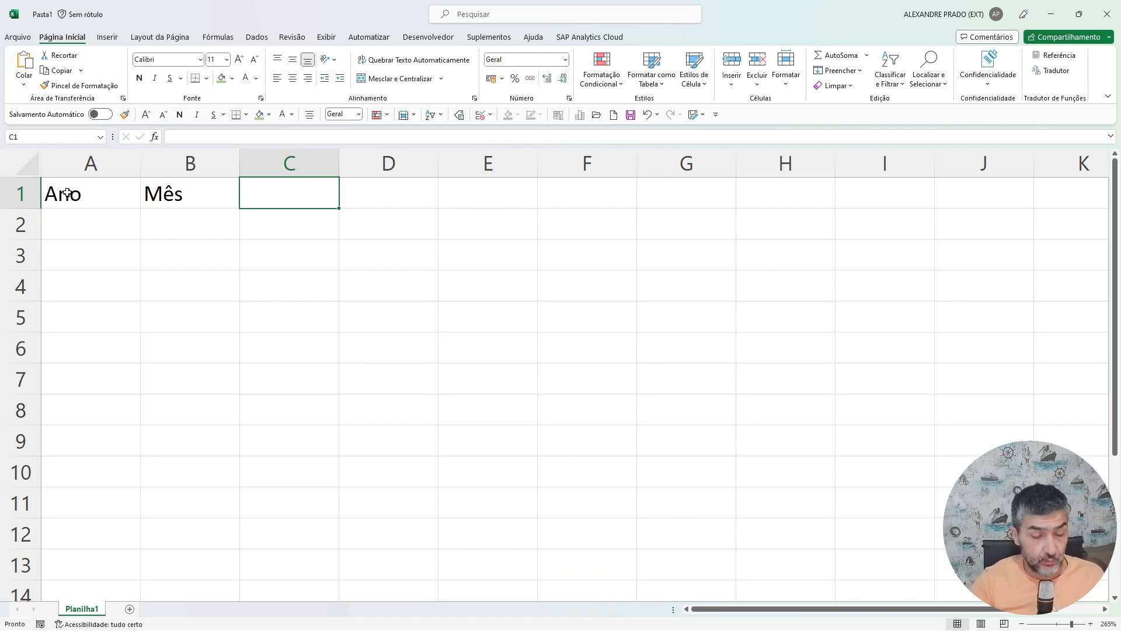
{"action": "type", "text": "Vaçpr"}
{"action": "key", "text": "BackSpace"}
{"action": "key", "text": "BackSpace"}
{"action": "key", "text": "BackSpace"}
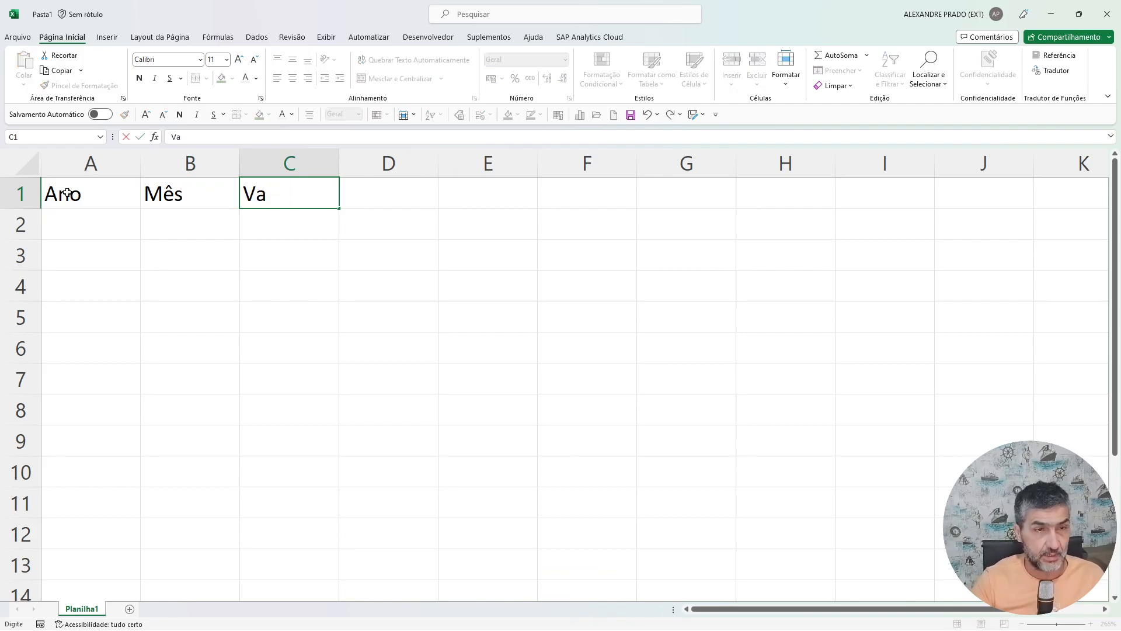
{"action": "type", "text": "lor"}
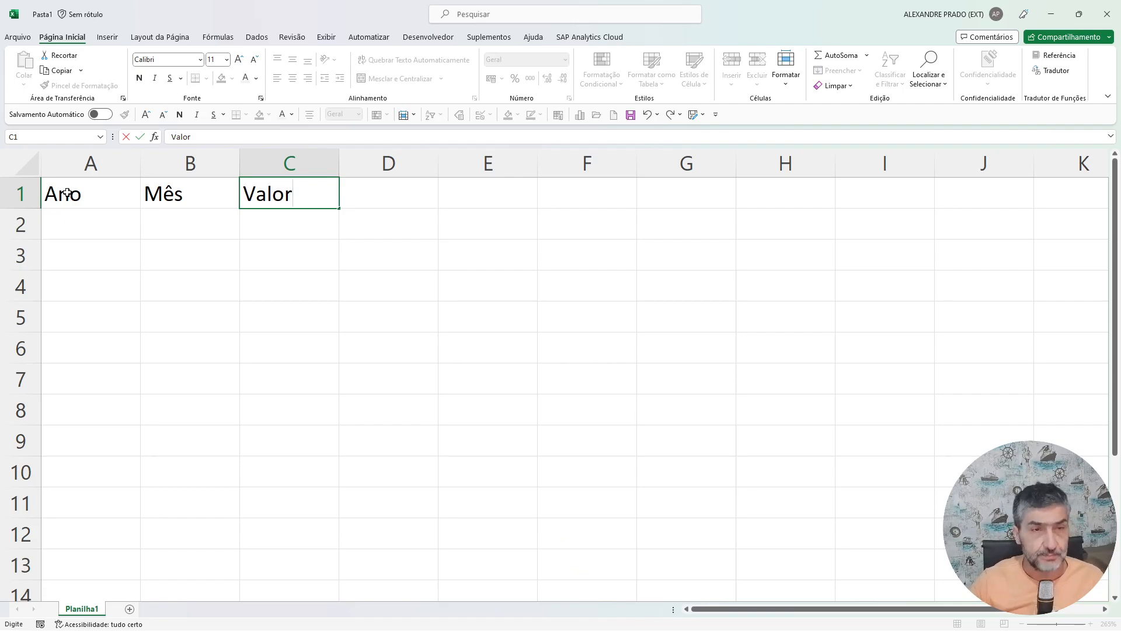
{"action": "key", "text": "Tab"}
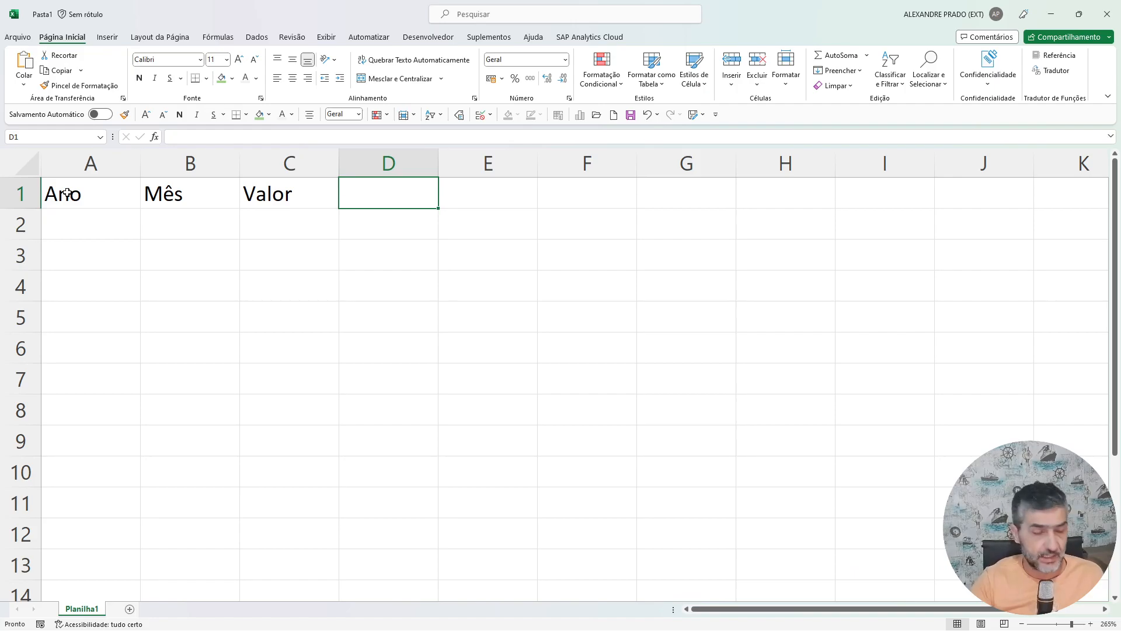
{"action": "type", "text": "De"}
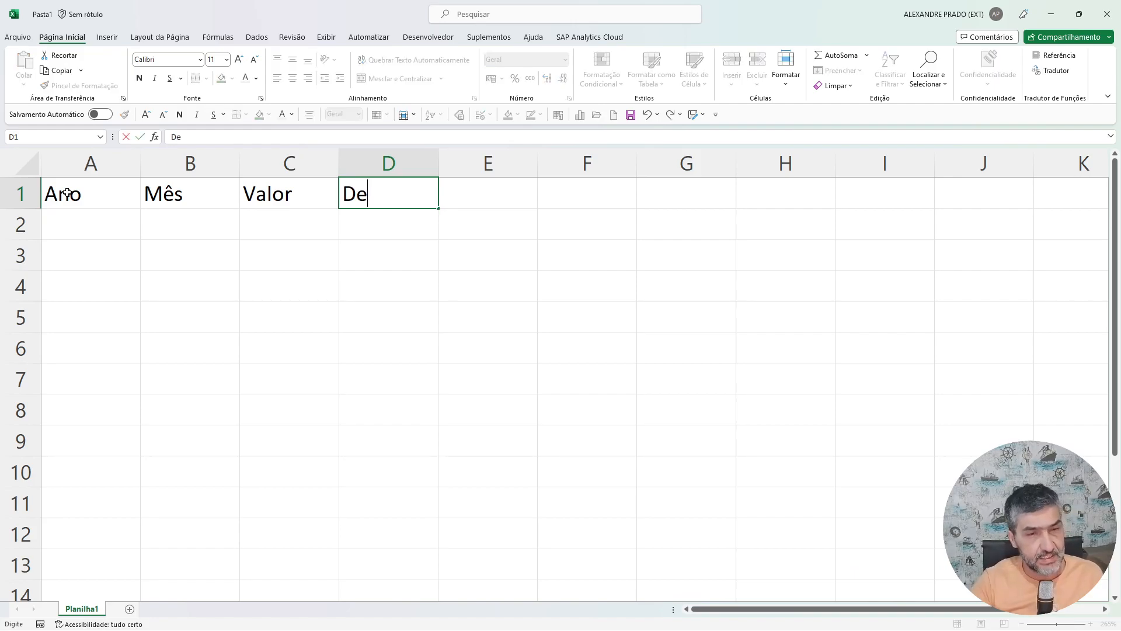
{"action": "type", "text": "staque"}
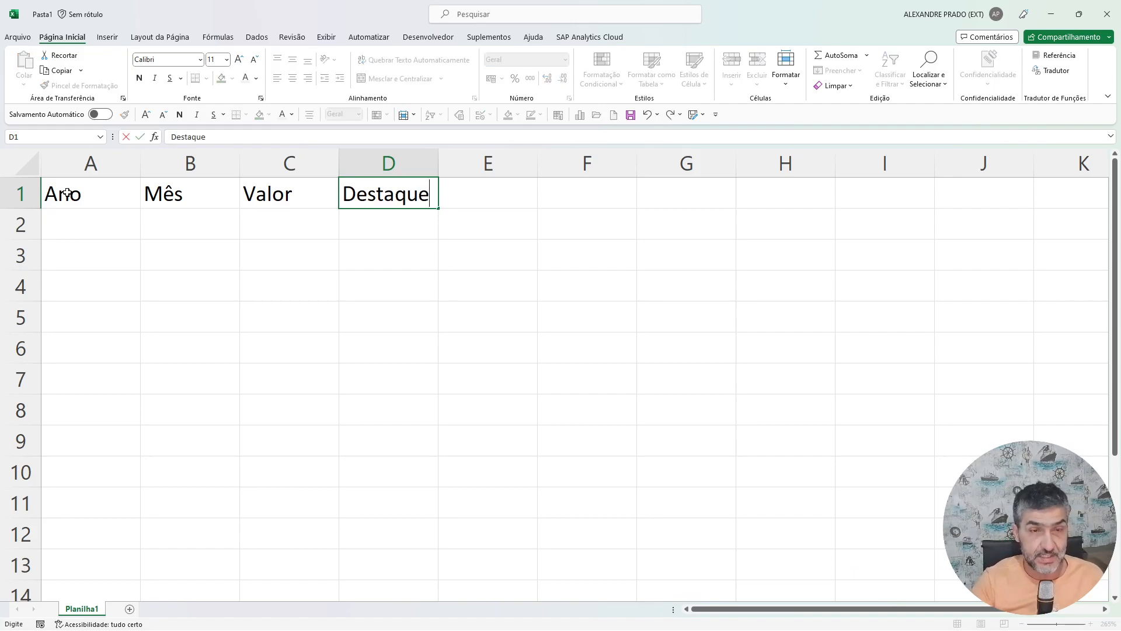
{"action": "key", "text": "Down"}
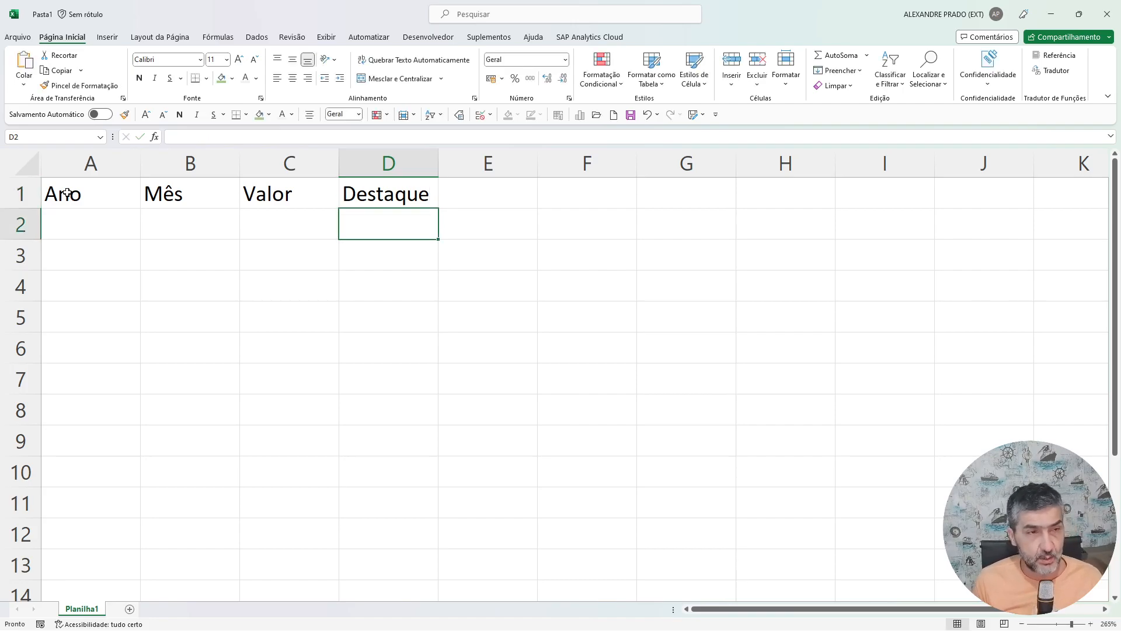
Enter Jan in cell B2 and autofill the month names down to Dez in B13.
{"action": "key", "text": "Left"}
{"action": "key", "text": "Left"}
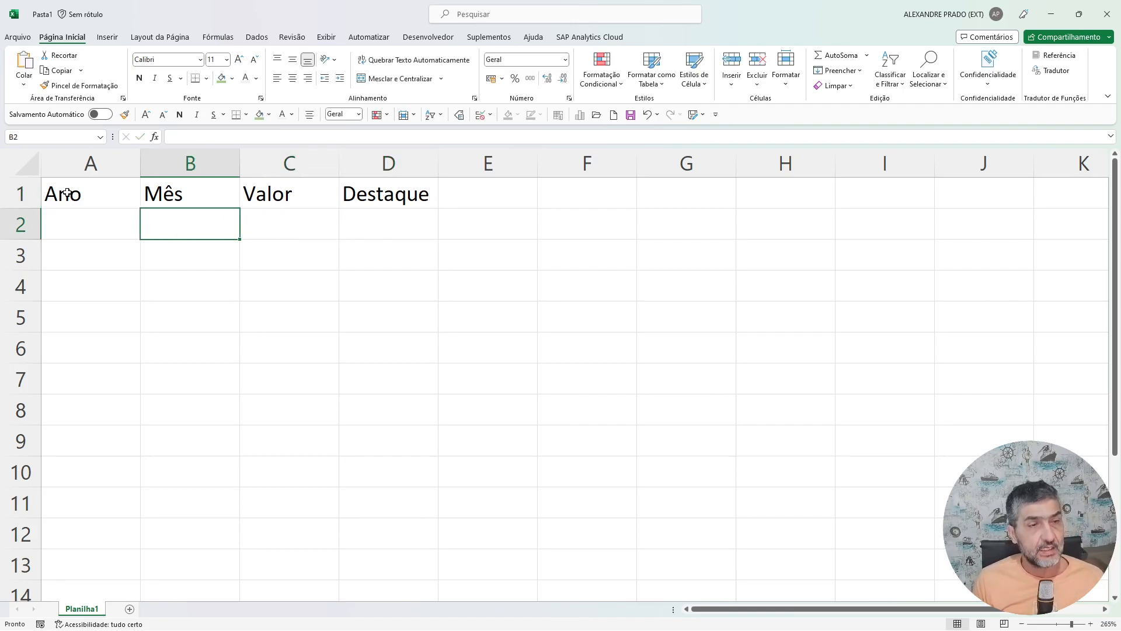
{"action": "type", "text": "Jan"}
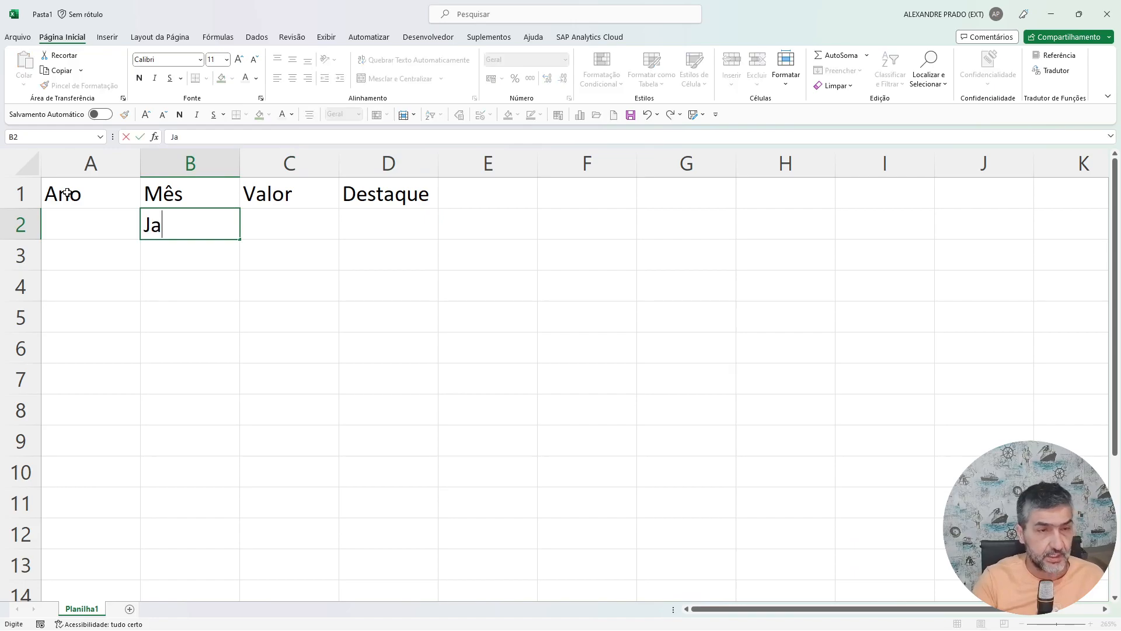
{"action": "key", "text": "Return"}
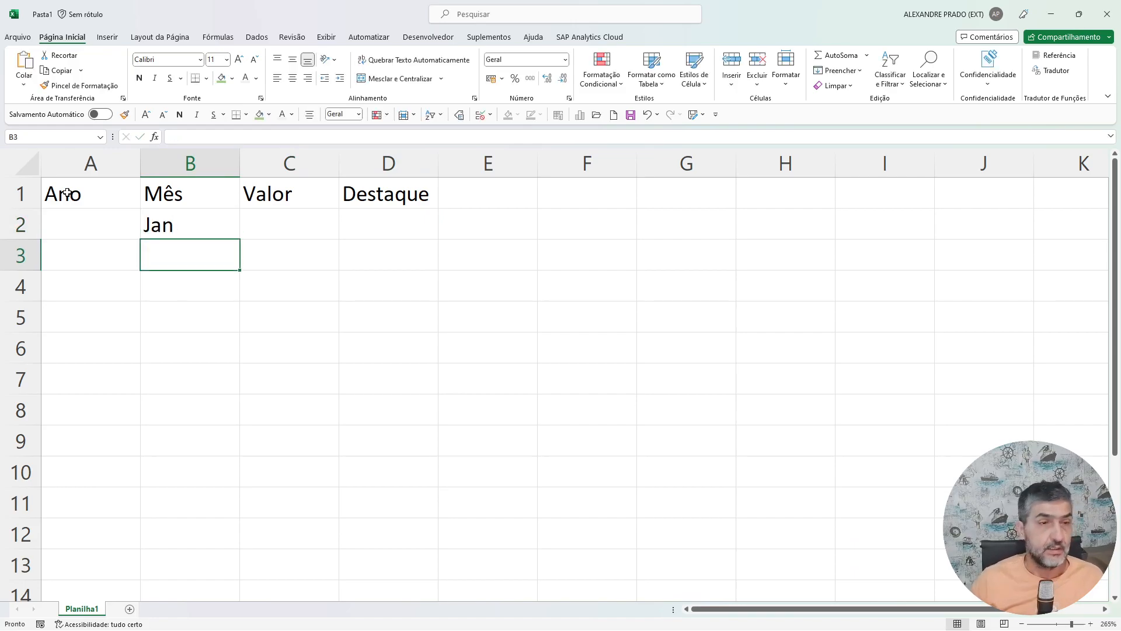
{"action": "left_click", "coordinate": [152, 228]}
{"action": "left_click_drag", "start_coordinate": [238, 243], "coordinate": [208, 573]}
Copy the months in B2:B13 and paste them at B15 and B28, leaving a blank row between the blocks.
{"action": "key", "text": "ctrl+c"}
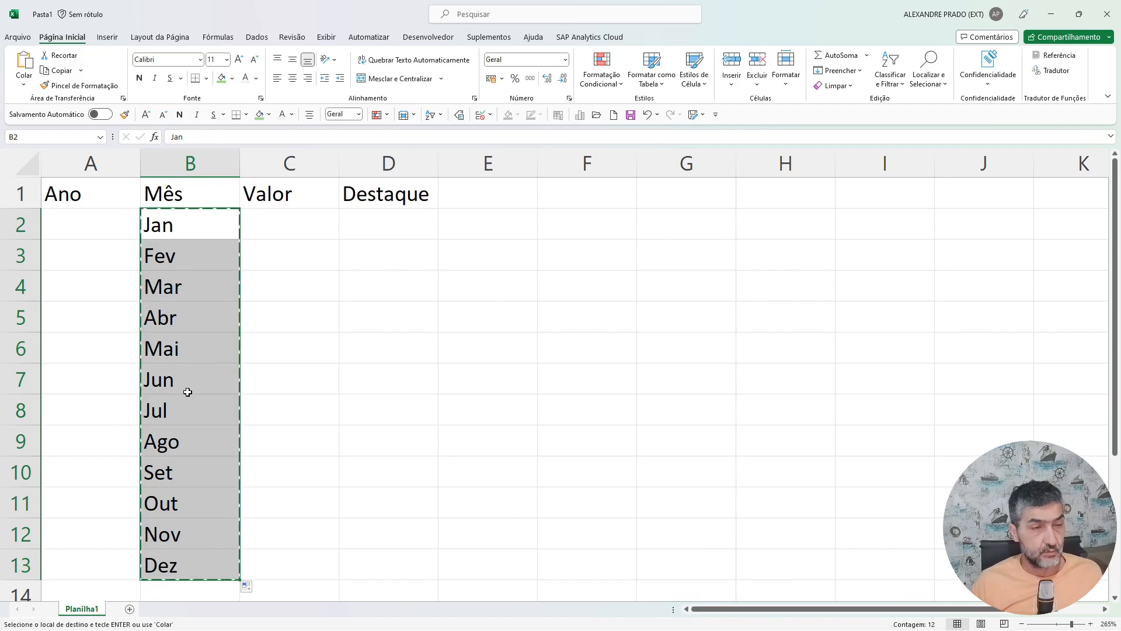
{"action": "scroll", "coordinate": [185, 392], "scroll_direction": "down", "scroll_amount": 4}
{"action": "left_click", "coordinate": [196, 263]}
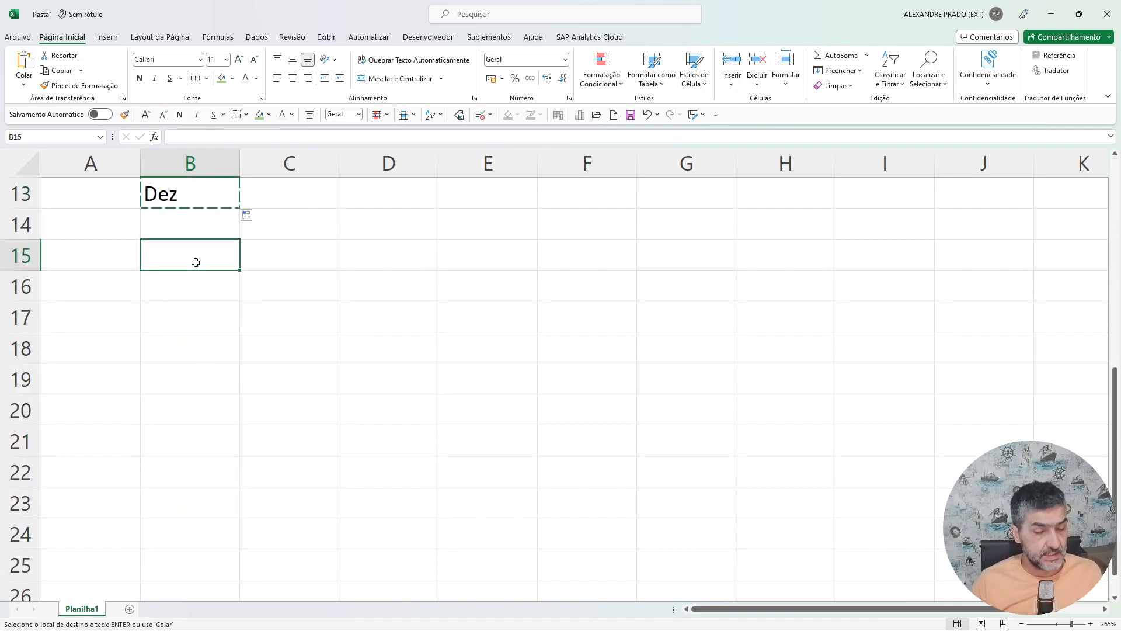
{"action": "key", "text": "ctrl+v"}
{"action": "scroll", "coordinate": [195, 262], "scroll_direction": "down", "scroll_amount": 4}
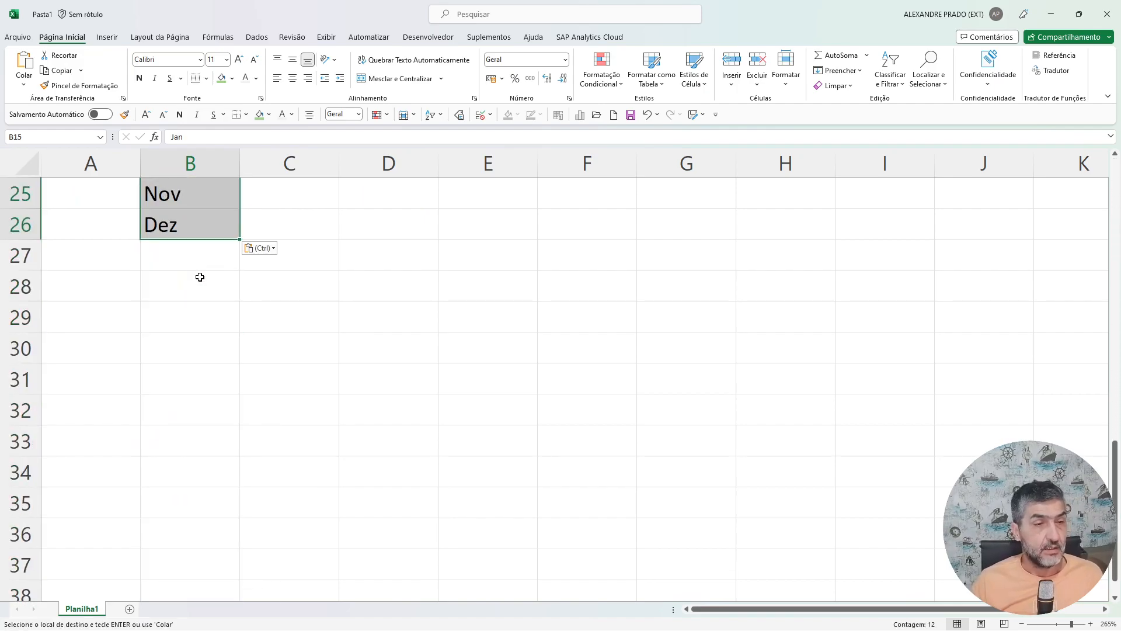
{"action": "left_click", "coordinate": [197, 284]}
{"action": "key", "text": "ctrl+v"}
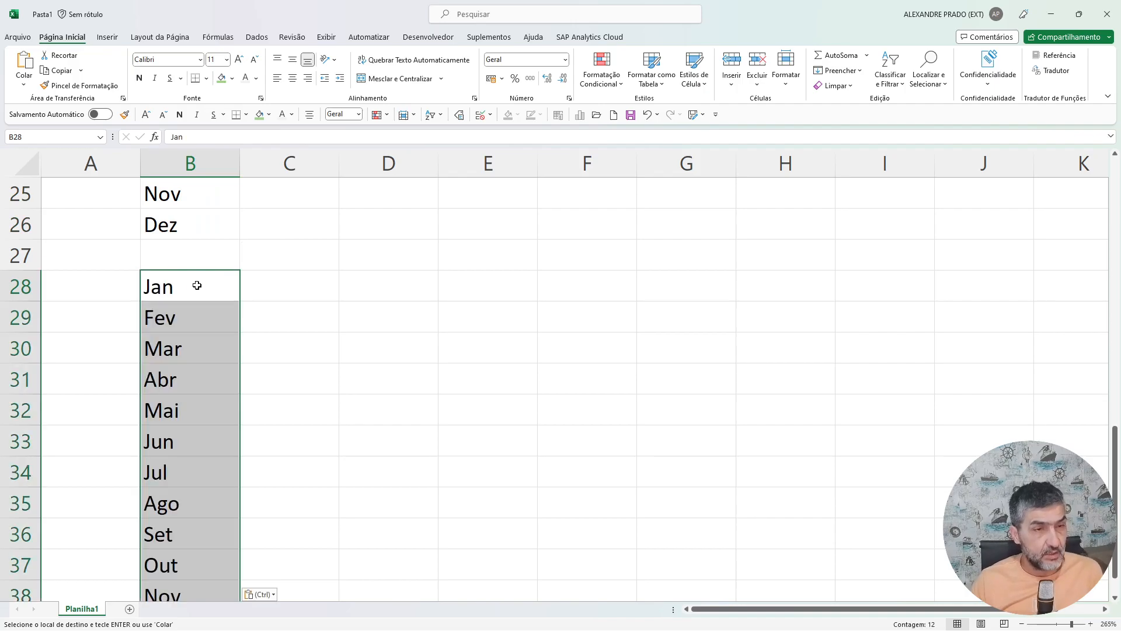
{"action": "scroll", "coordinate": [196, 284], "scroll_direction": "up", "scroll_amount": 8}
{"action": "scroll", "coordinate": [175, 274], "scroll_direction": "down", "scroll_amount": 6}
{"action": "key", "text": "Escape"}
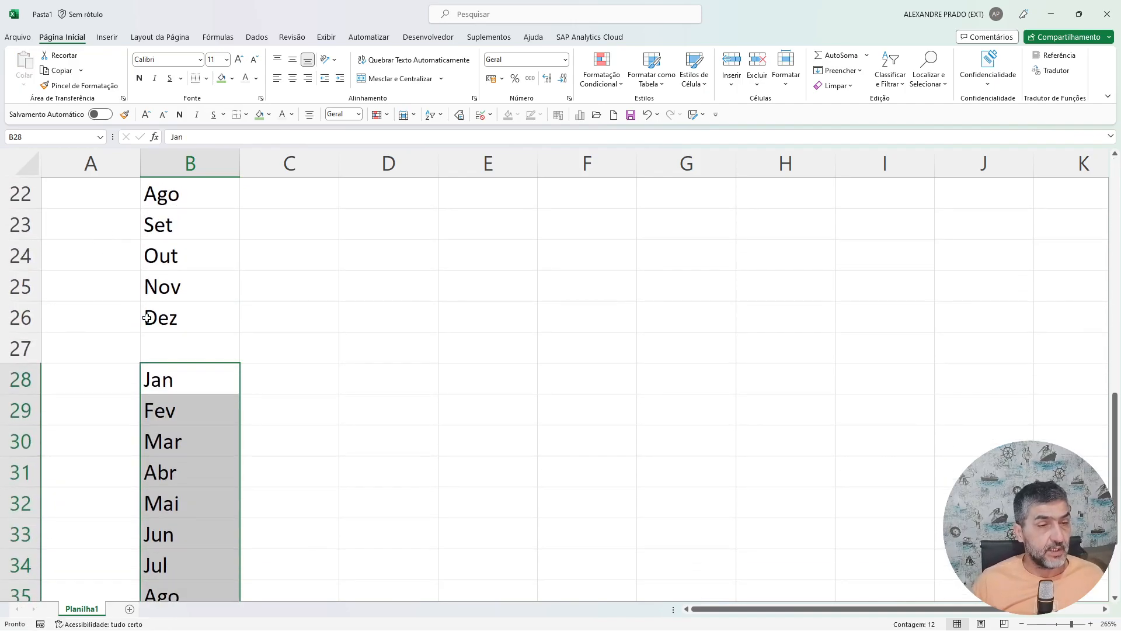
Enter the year 2019 in cell A2, beside the first block's Jan.
{"action": "scroll", "coordinate": [142, 315], "scroll_direction": "up", "scroll_amount": 7}
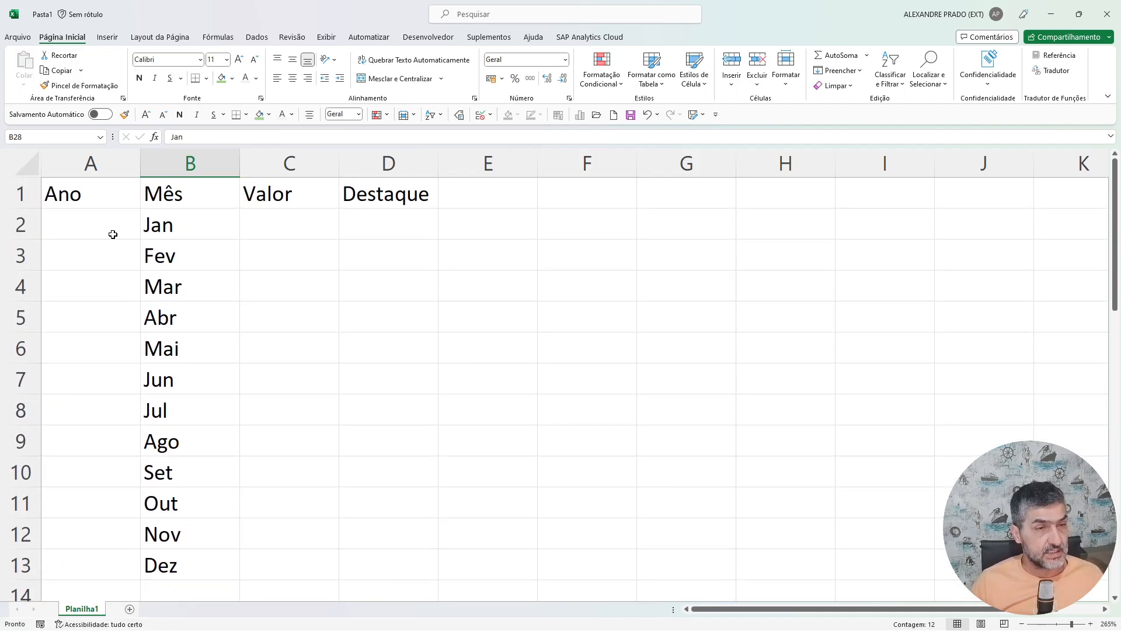
{"action": "left_click", "coordinate": [156, 233]}
{"action": "left_click", "coordinate": [68, 224]}
{"action": "type", "text": "2019"}
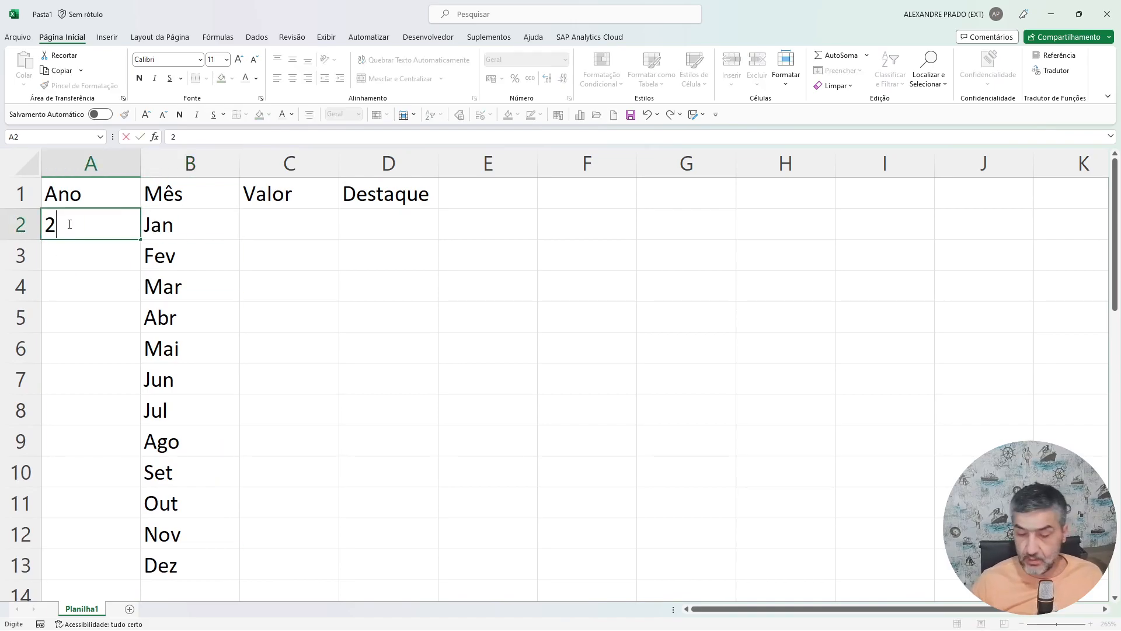
{"action": "key", "text": "Return"}
Enter the year 2020 in cell A15, beside the second block's Jan.
{"action": "key", "text": "Return"}
{"action": "key", "text": "Return"}
{"action": "key", "text": "Return"}
{"action": "key", "text": "Return"}
{"action": "key", "text": "Return"}
{"action": "key", "text": "Return"}
{"action": "key", "text": "Return"}
{"action": "key", "text": "Return"}
{"action": "key", "text": "Return"}
{"action": "key", "text": "Return"}
{"action": "key", "text": "Return"}
{"action": "key", "text": "Return"}
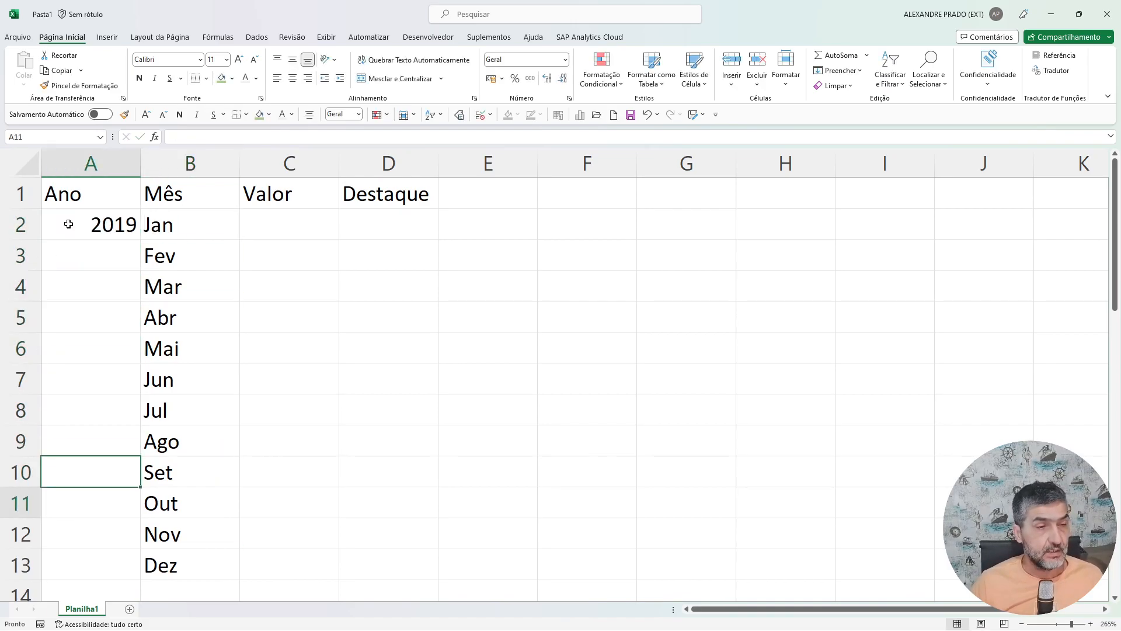
{"action": "type", "text": "2020"}
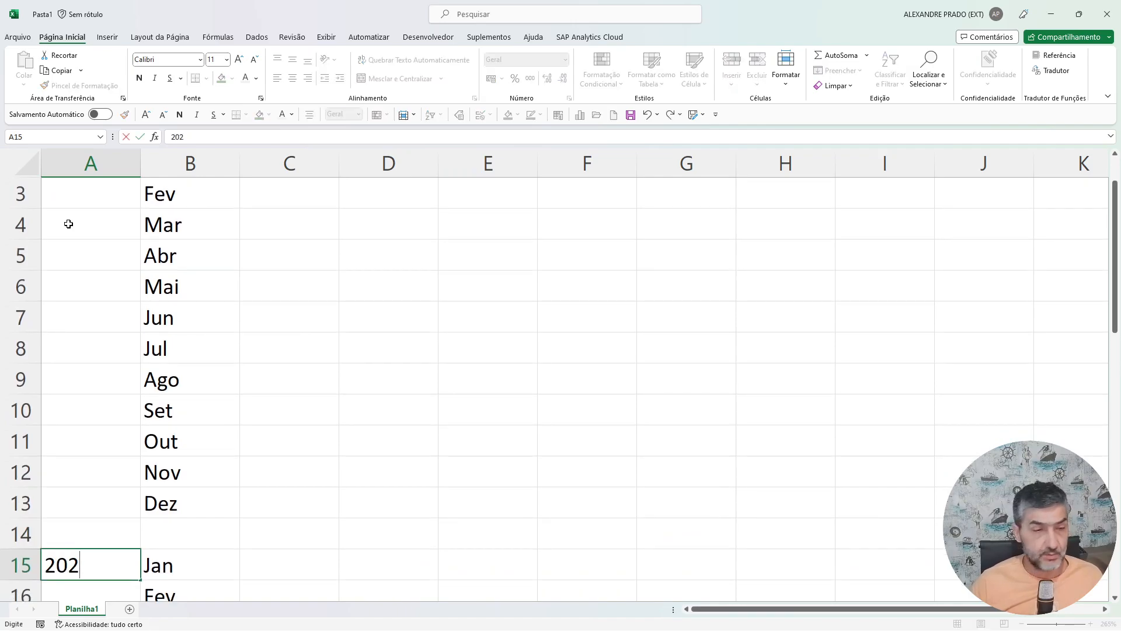
{"action": "key", "text": "Return"}
Enter the year 2021 in cell A28, beside the third block's Jan.
{"action": "key", "text": "Return"}
{"action": "key", "text": "Return"}
{"action": "key", "text": "Return"}
{"action": "key", "text": "Return"}
{"action": "key", "text": "Return"}
{"action": "key", "text": "Return"}
{"action": "key", "text": "Return"}
{"action": "key", "text": "Return"}
{"action": "key", "text": "Return"}
{"action": "key", "text": "Return"}
{"action": "key", "text": "Return"}
{"action": "key", "text": "Return"}
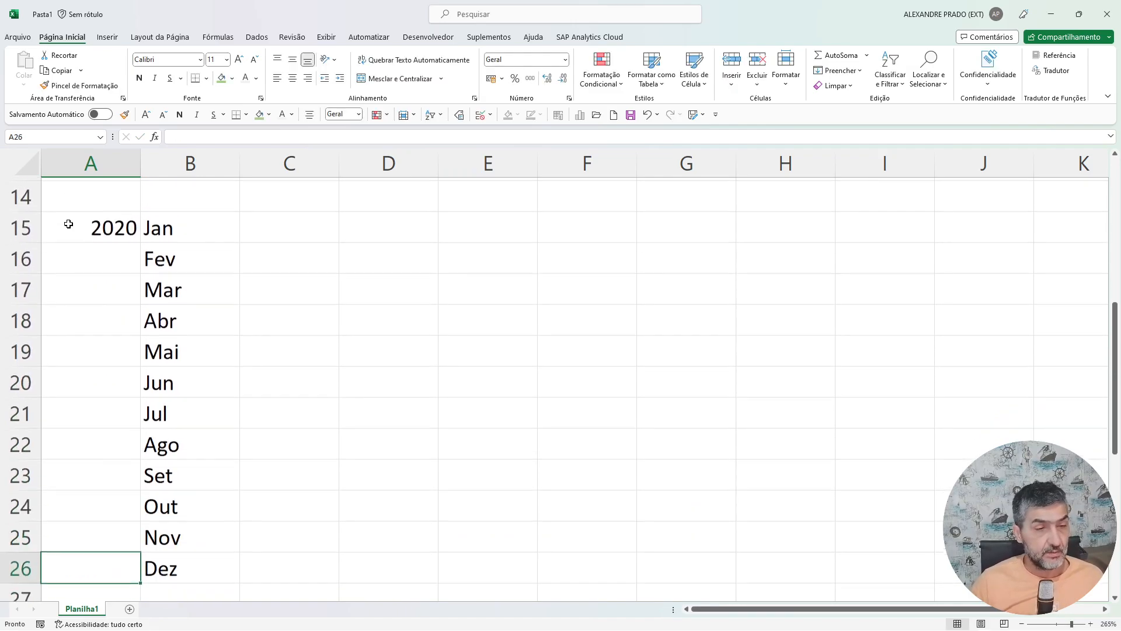
{"action": "type", "text": "2021"}
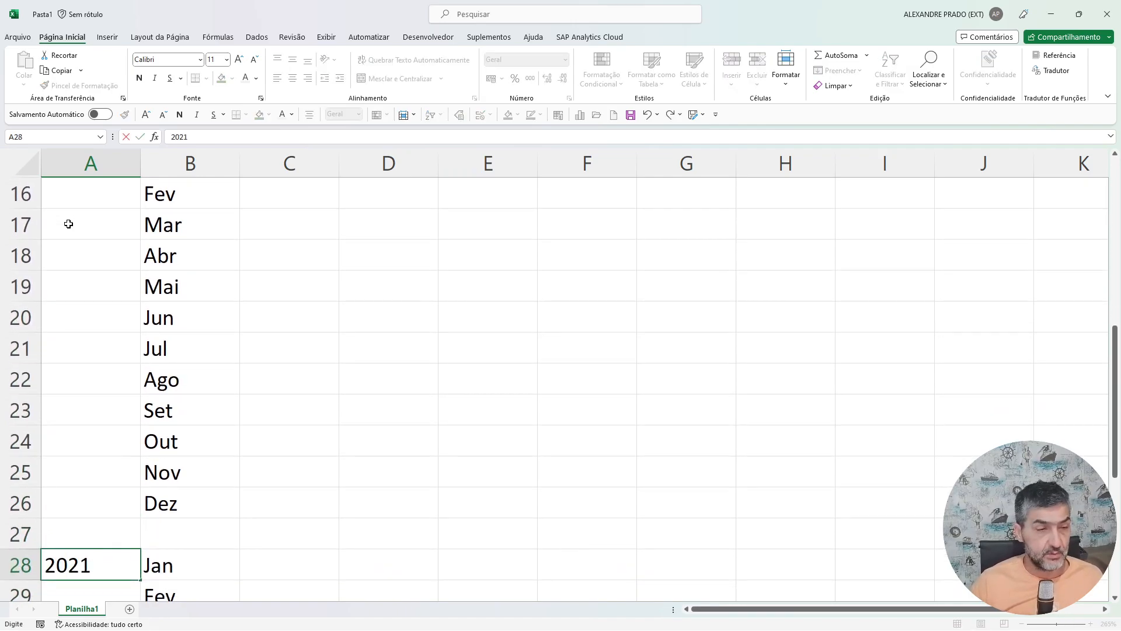
{"action": "key", "text": "Return"}
{"action": "scroll", "coordinate": [91, 219], "scroll_direction": "up", "scroll_amount": 5}
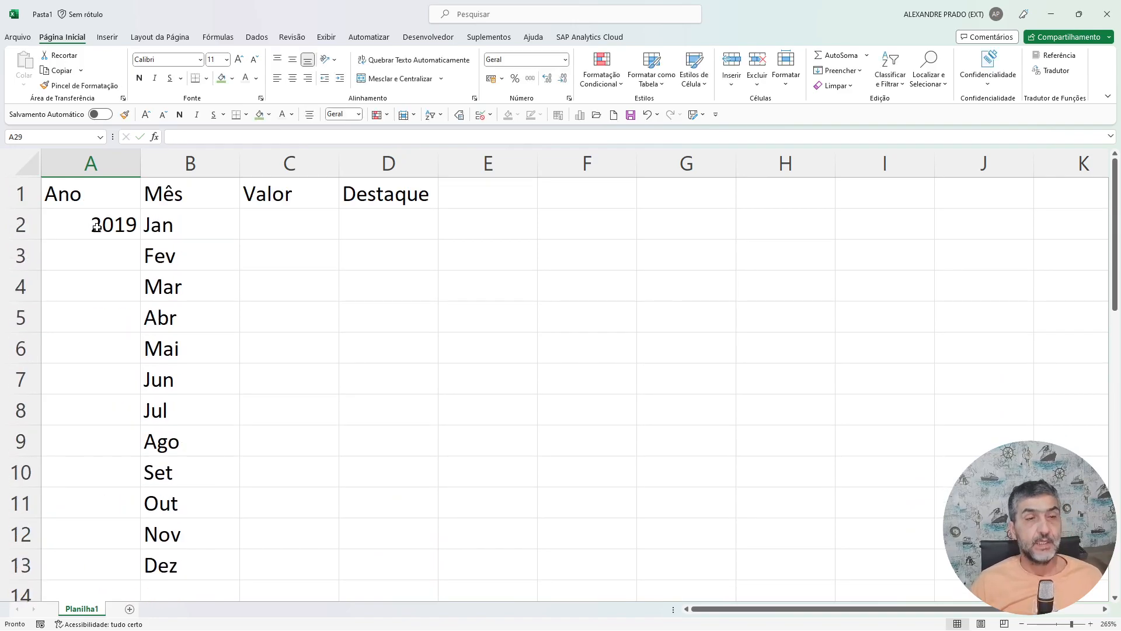
Fill C2:C13 with the formula =ALEATÓRIO() and format the cells as percentages.
{"action": "left_click_drag", "start_coordinate": [315, 227], "coordinate": [280, 553]}
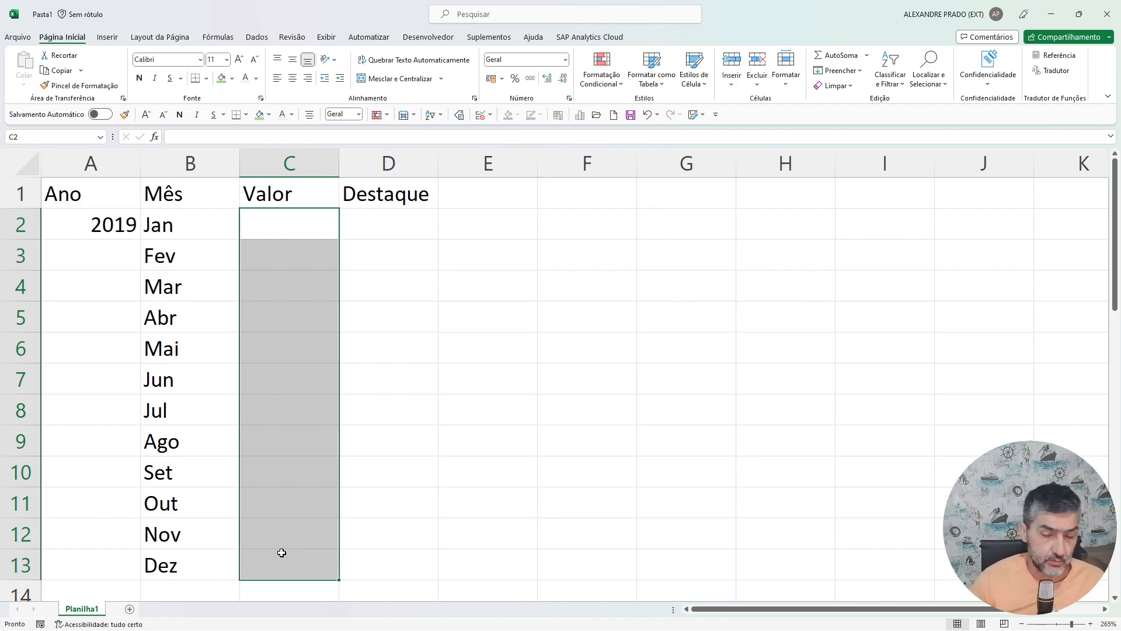
{"action": "type", "text": "=ale"}
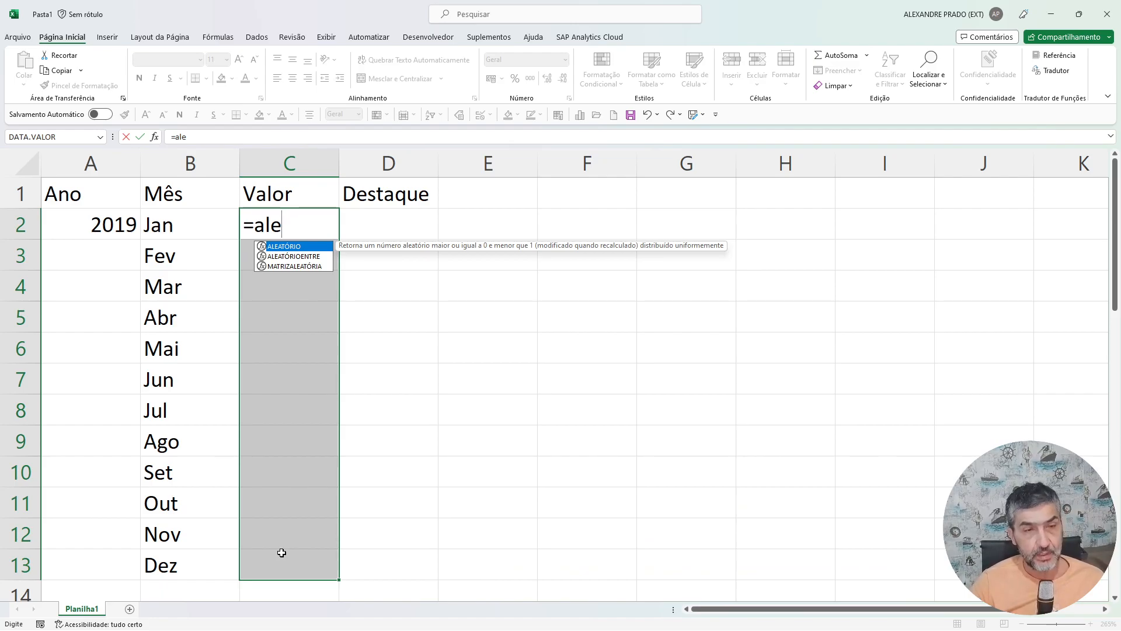
{"action": "key", "text": "Tab"}
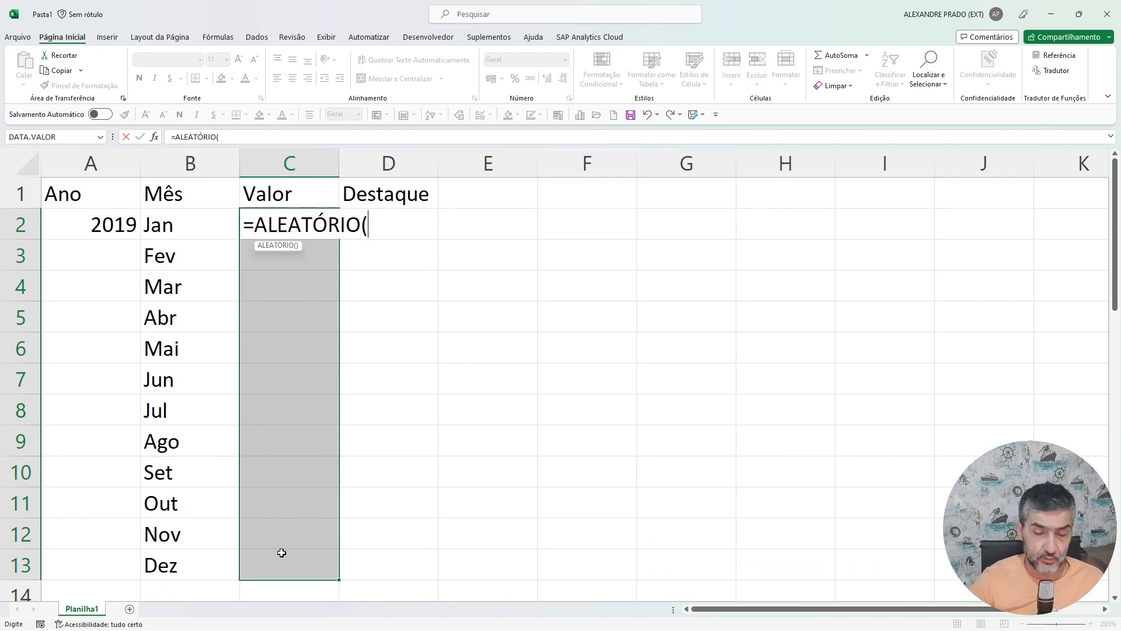
{"action": "type", "text": ")"}
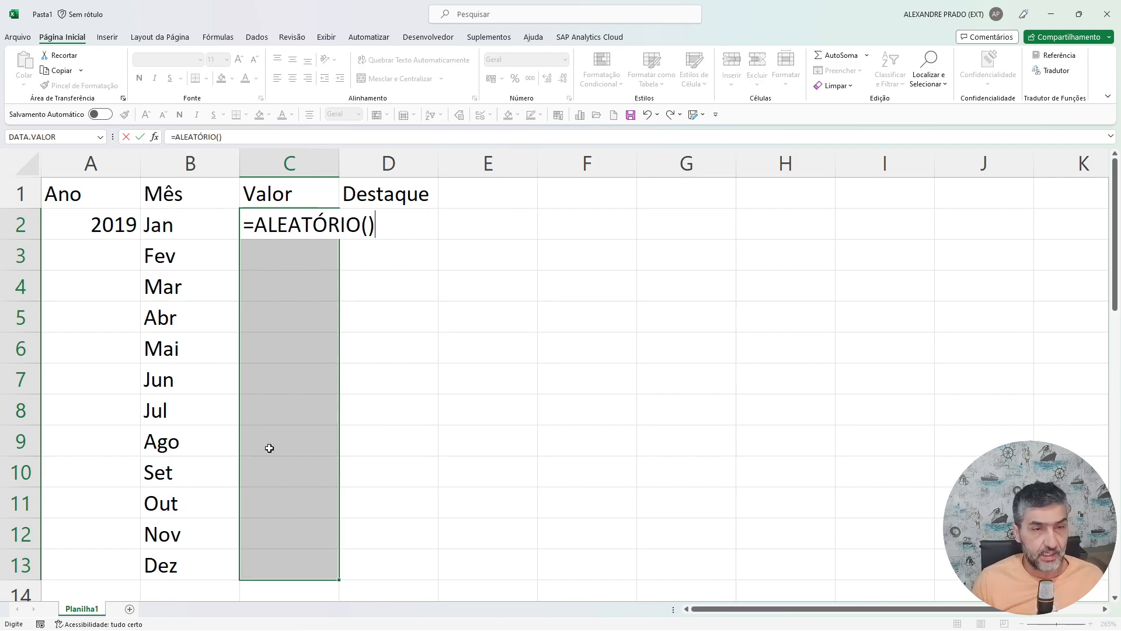
{"action": "key", "text": "ctrl+Return"}
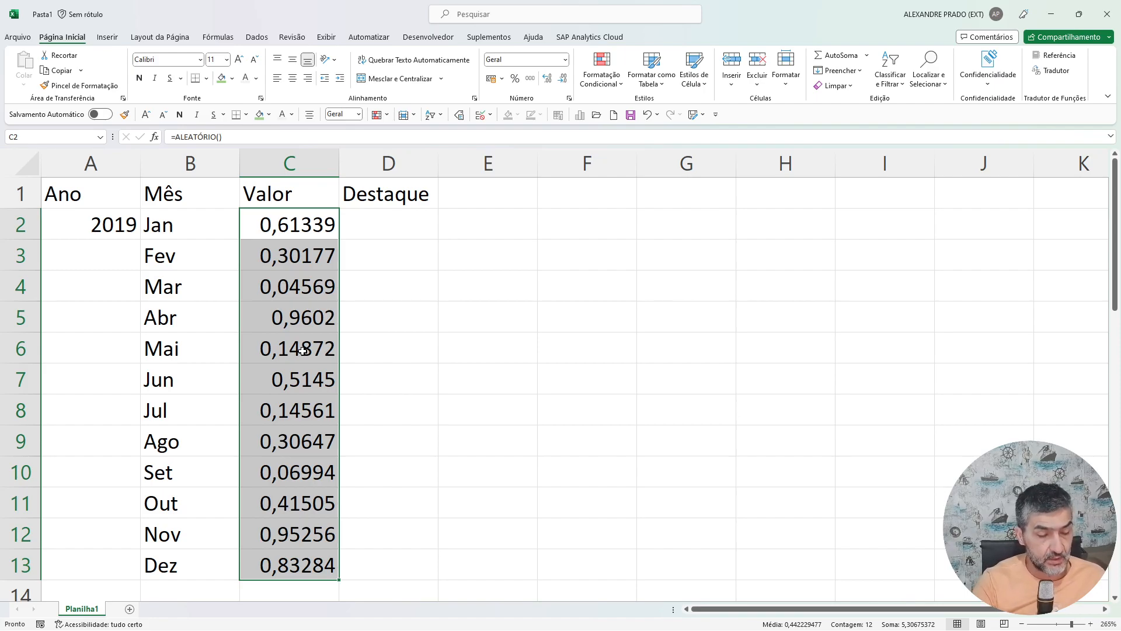
{"action": "key", "text": "ctrl+shift+5"}
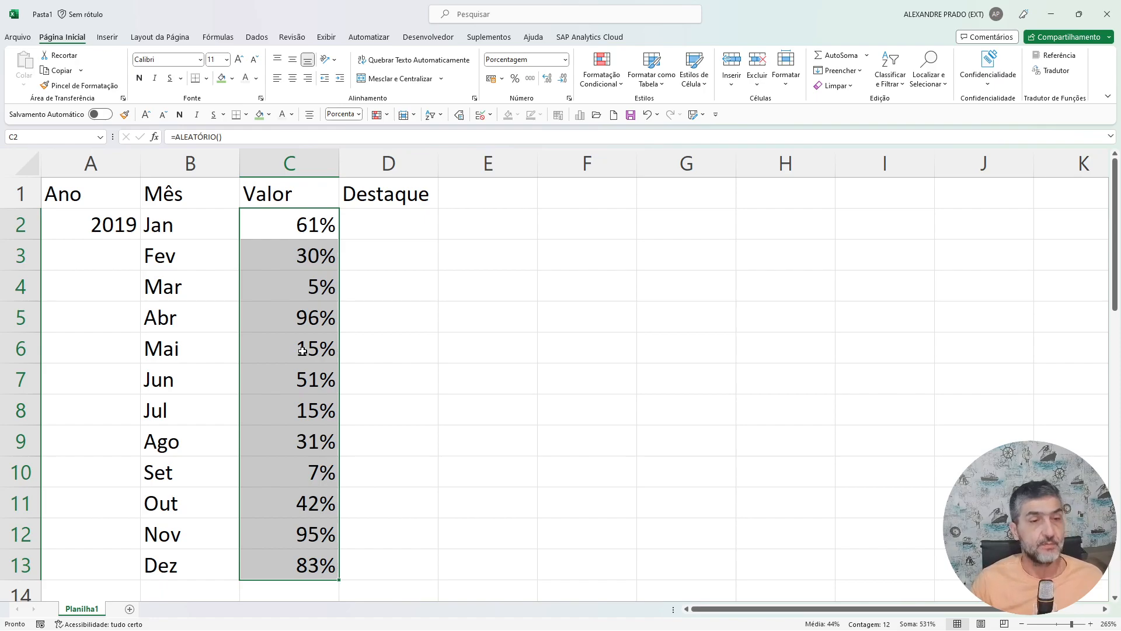
Copy the random-value formulas in C2:C13 and paste them at C15 and C28 for the 2020 and 2021 blocks.
{"action": "scroll", "coordinate": [302, 350], "scroll_direction": "down", "scroll_amount": 1}
{"action": "scroll", "coordinate": [302, 351], "scroll_direction": "up", "scroll_amount": 1}
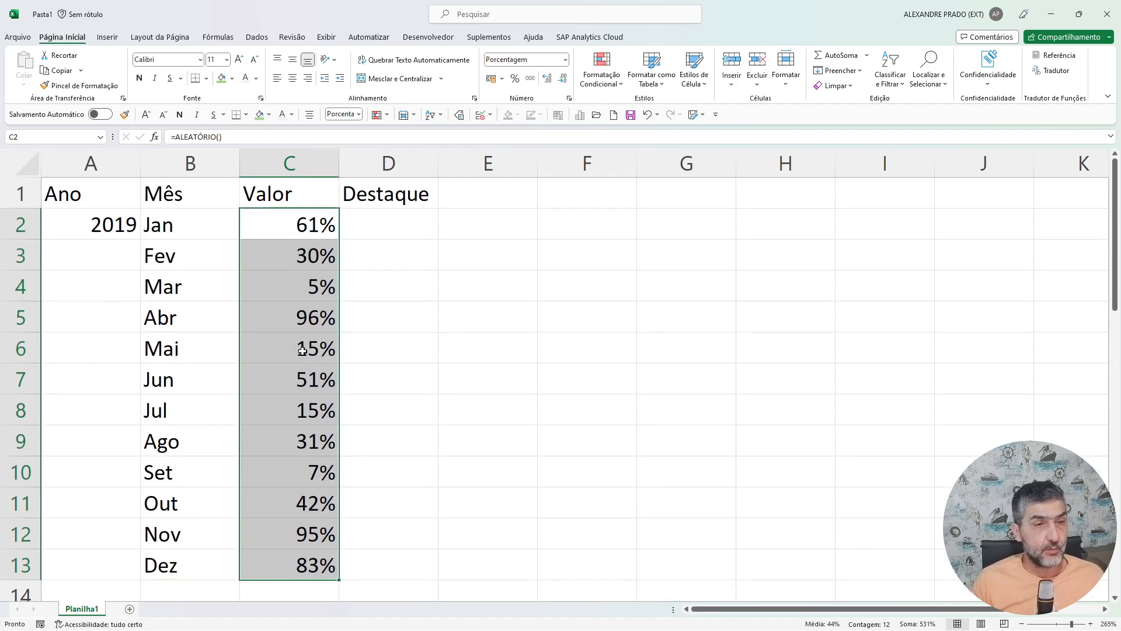
{"action": "key", "text": "ctrl+c"}
{"action": "scroll", "coordinate": [302, 350], "scroll_direction": "down", "scroll_amount": 5}
{"action": "scroll", "coordinate": [301, 350], "scroll_direction": "up", "scroll_amount": 1}
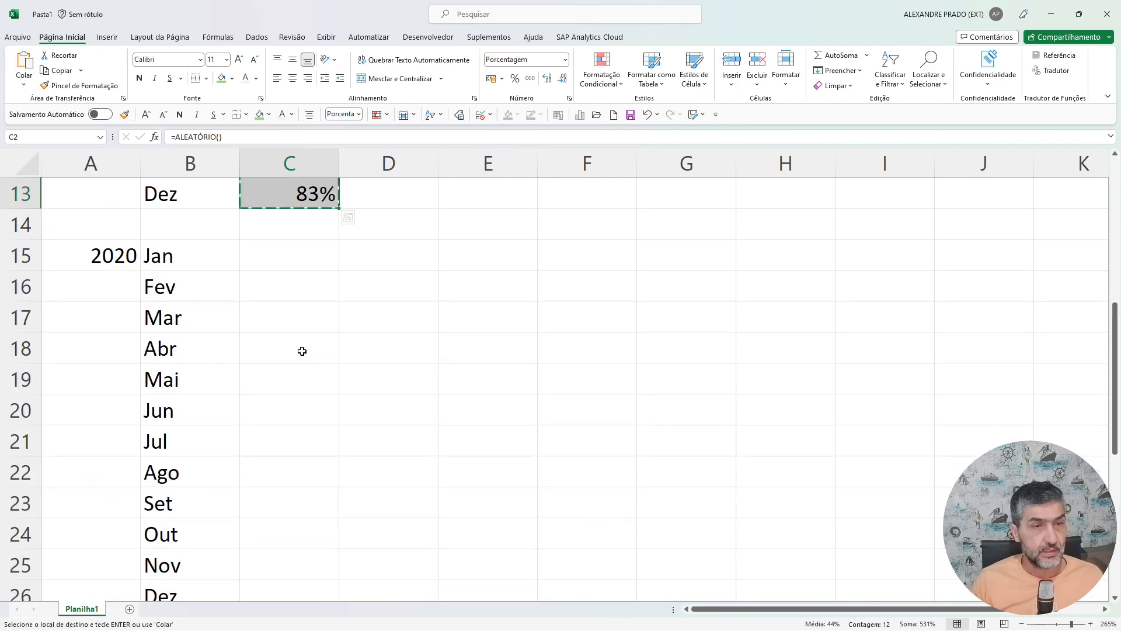
{"action": "left_click", "coordinate": [278, 256]}
{"action": "key", "text": "ctrl+v"}
{"action": "scroll", "coordinate": [278, 259], "scroll_direction": "down", "scroll_amount": 5}
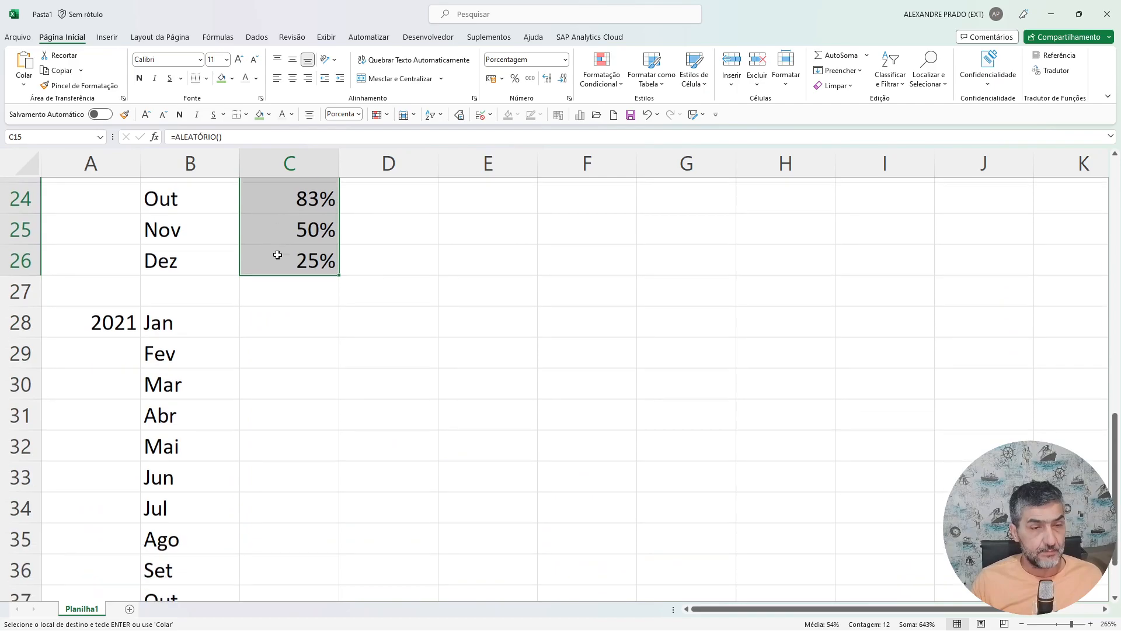
{"action": "left_click", "coordinate": [287, 195]}
{"action": "key", "text": "ctrl+v"}
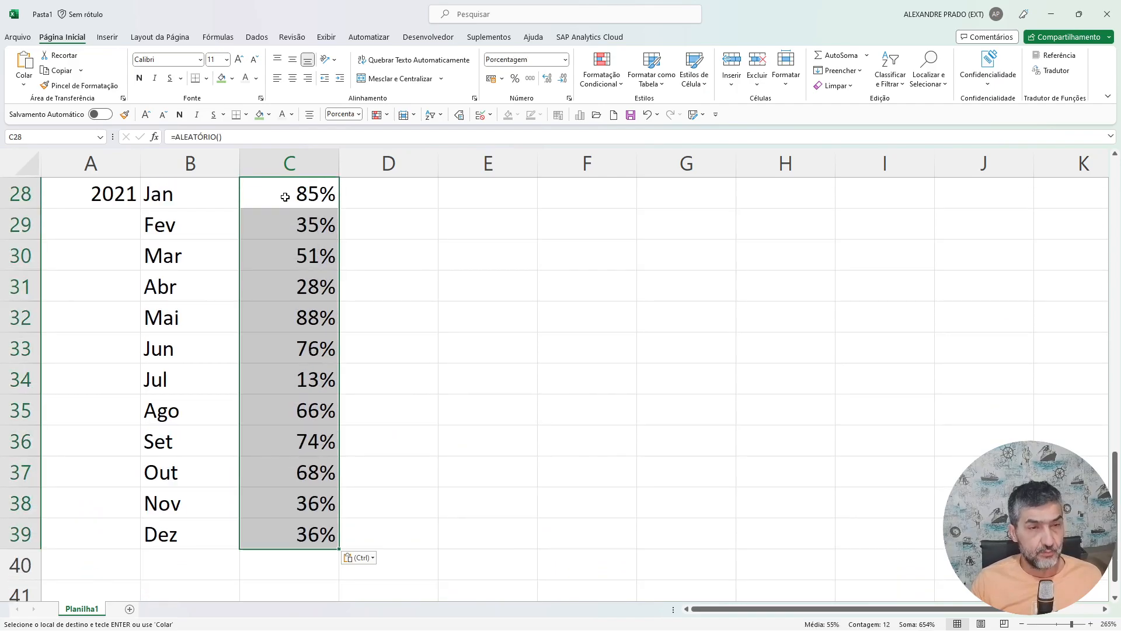
{"action": "scroll", "coordinate": [296, 274], "scroll_direction": "up", "scroll_amount": 9}
{"action": "key", "text": "Escape"}
{"action": "scroll", "coordinate": [297, 275], "scroll_direction": "down", "scroll_amount": 7}
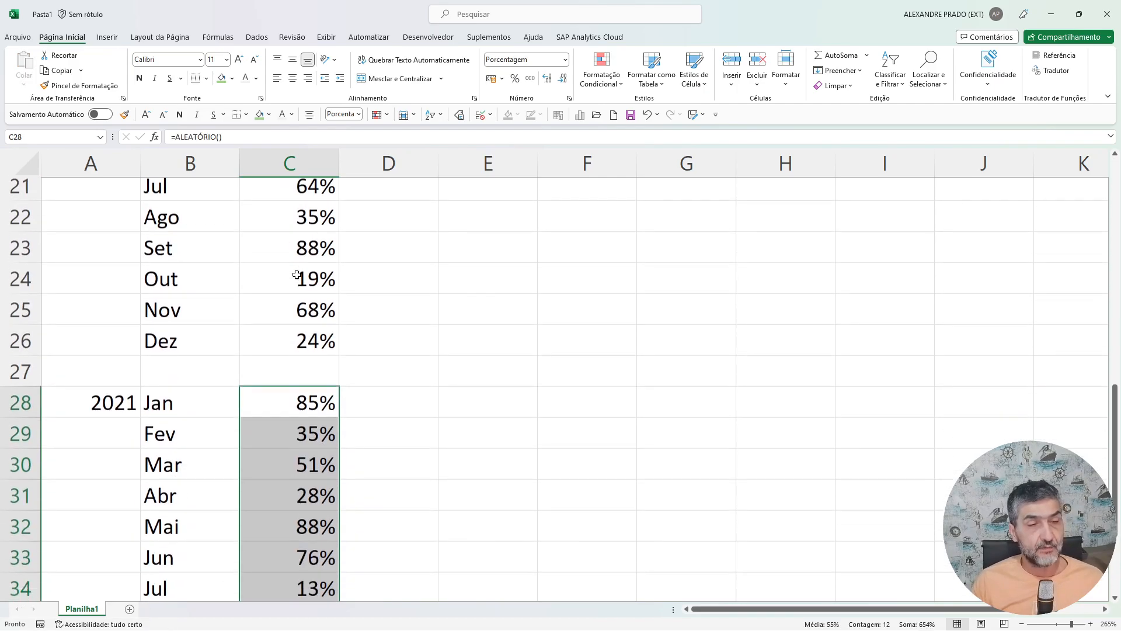
Recalculate the sheet several times to draw new random values in the Valor column.
{"action": "scroll", "coordinate": [296, 275], "scroll_direction": "up", "scroll_amount": 6}
{"action": "scroll", "coordinate": [298, 339], "scroll_direction": "up", "scroll_amount": 1}
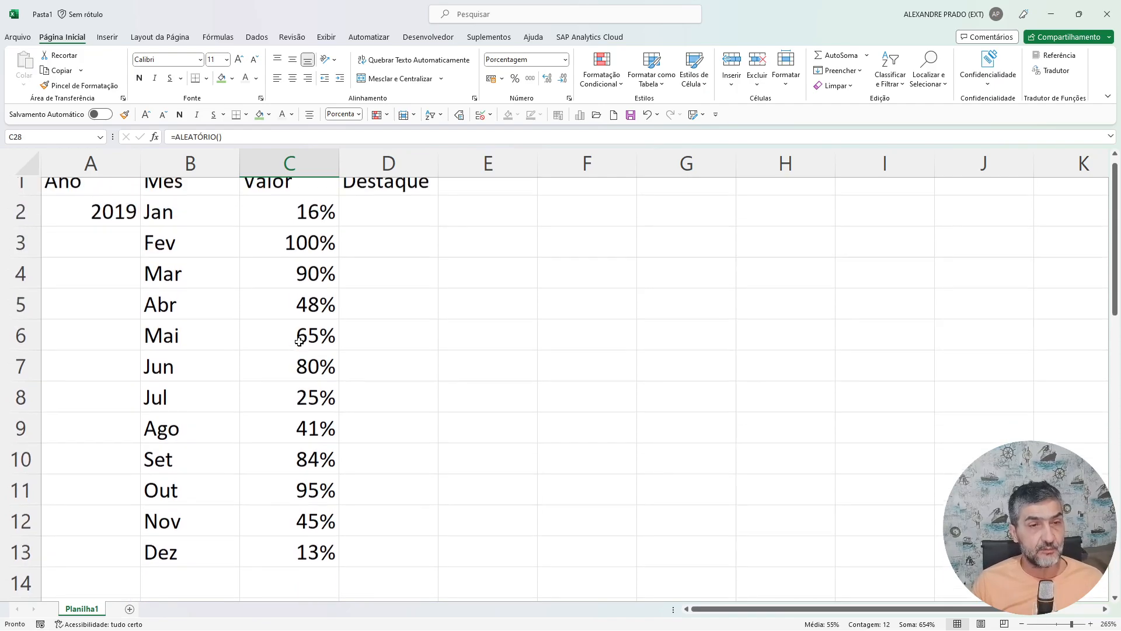
{"action": "key", "text": "F9"}
{"action": "key", "text": "F9"}
{"action": "key", "text": "F9"}
{"action": "key", "text": "F9"}
{"action": "key", "text": "F9"}
{"action": "key", "text": "F9"}
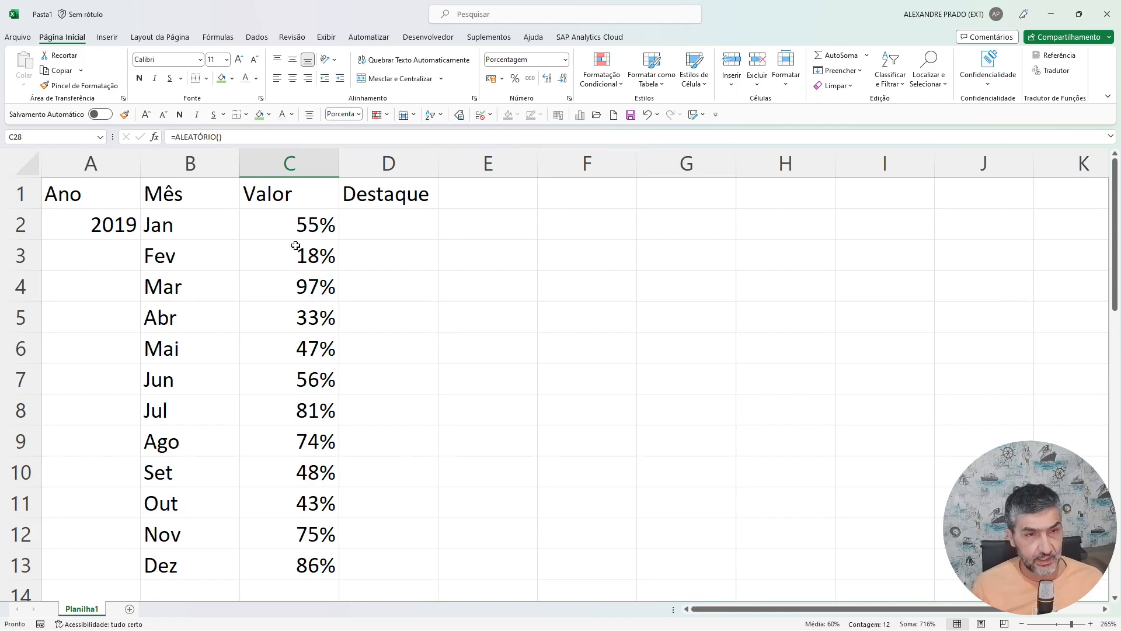
Replace the random formulas in C2:C13 with fixed values by copying the range and pasting values only.
{"action": "left_click", "coordinate": [282, 220]}
{"action": "left_click_drag", "start_coordinate": [282, 220], "coordinate": [312, 563]}
{"action": "key", "text": "ctrl+c"}
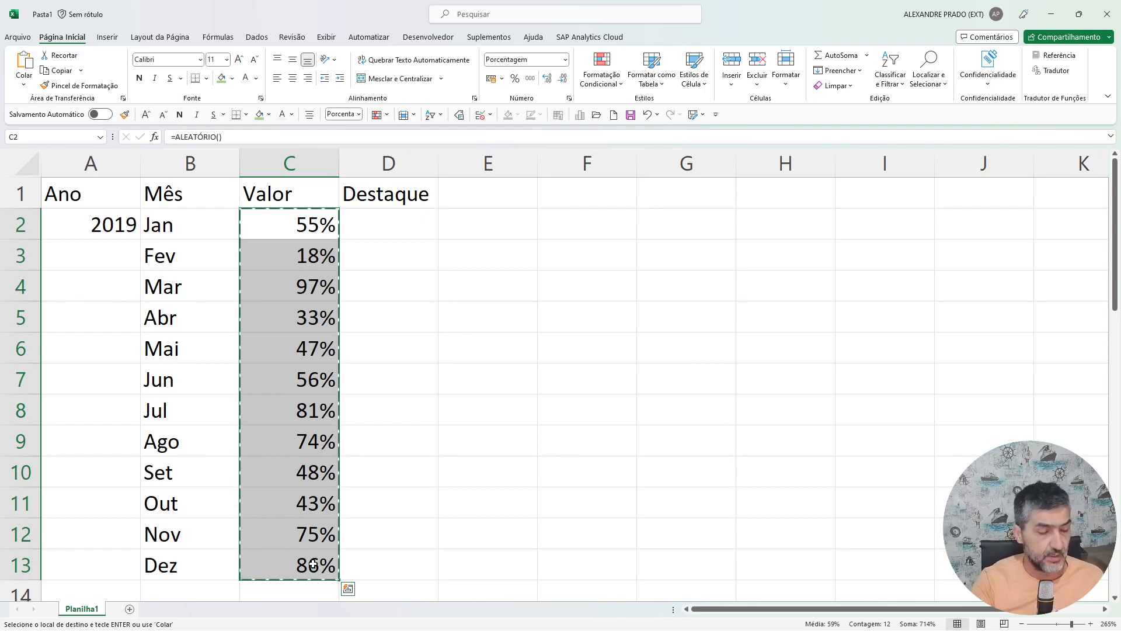
{"action": "key", "text": "alt+h"}
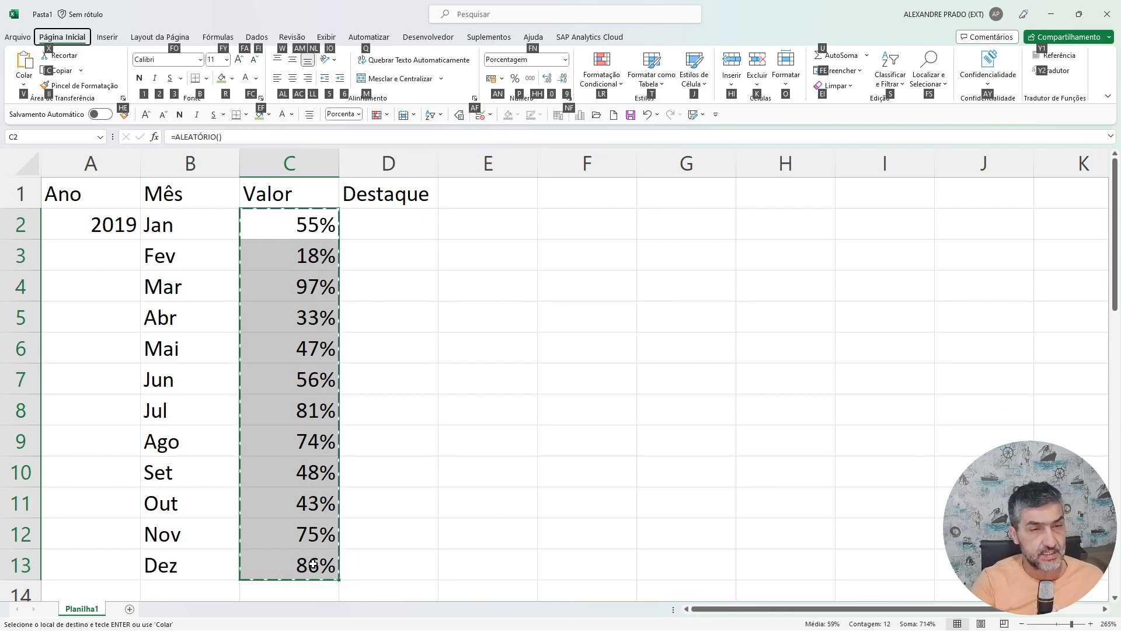
{"action": "key", "text": "v"}
{"action": "key", "text": "v"}
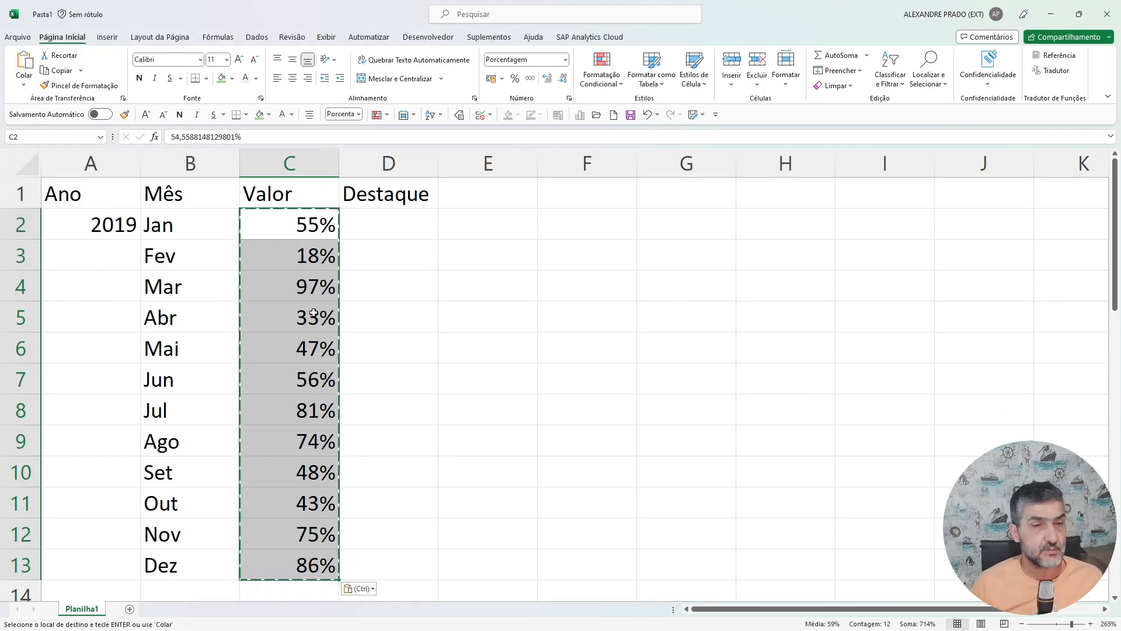
{"action": "right_click", "coordinate": [277, 229]}
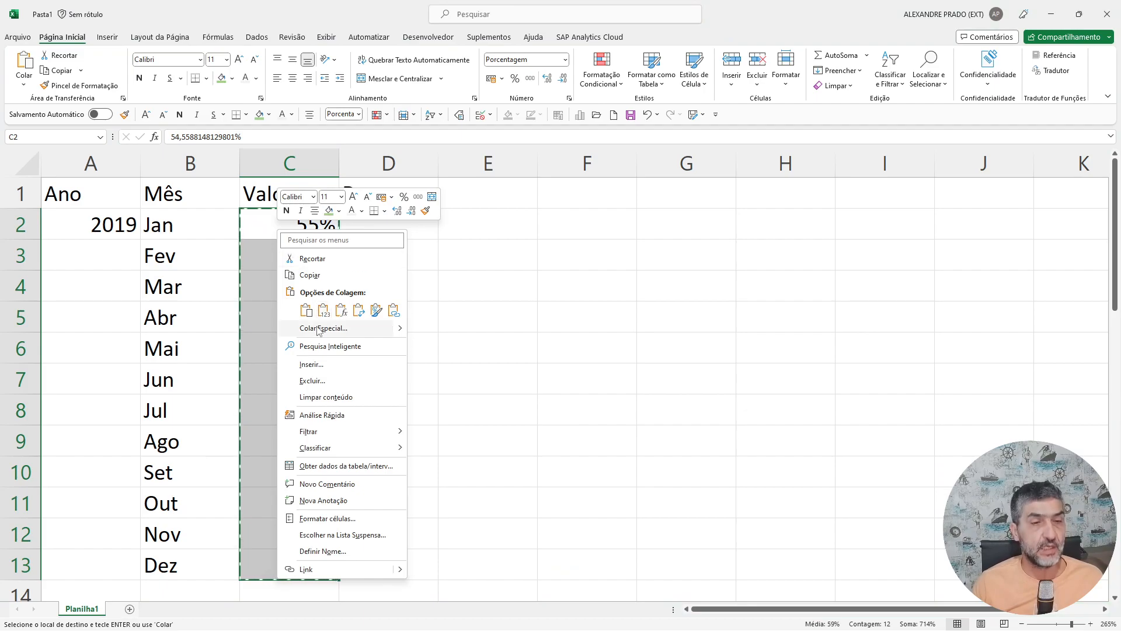
{"action": "key", "text": "v"}
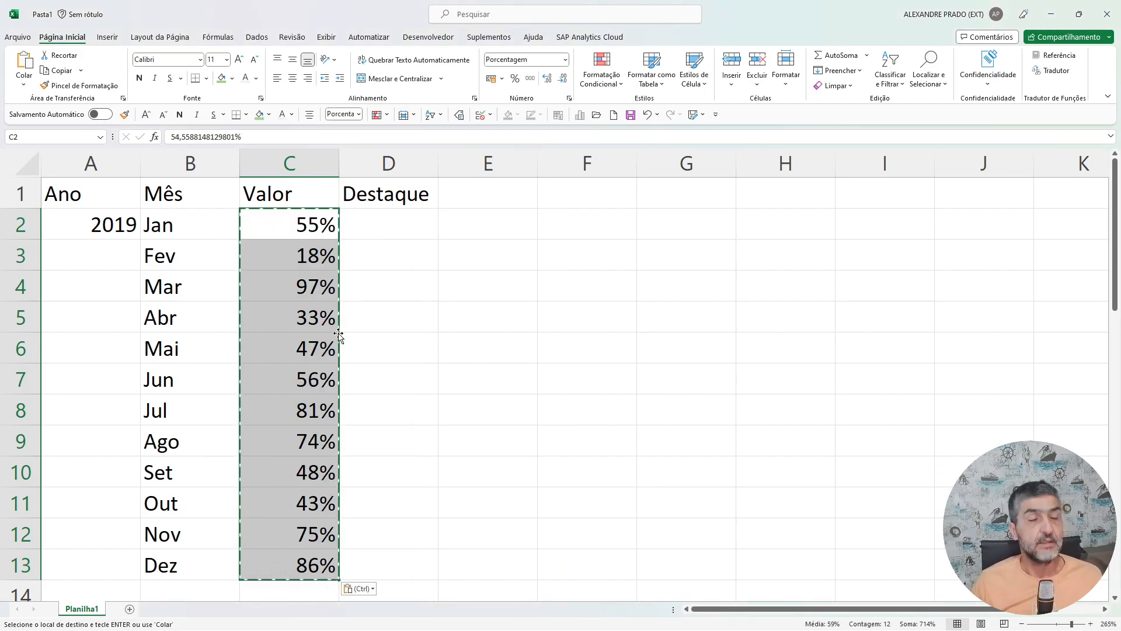
Replace the random formulas in C15:C39 with fixed values by copying the range and pasting values only in place.
{"action": "scroll", "coordinate": [338, 333], "scroll_direction": "down", "scroll_amount": 5}
{"action": "scroll", "coordinate": [338, 333], "scroll_direction": "up", "scroll_amount": 2}
{"action": "left_click_drag", "start_coordinate": [324, 348], "coordinate": [275, 528]}
{"action": "key", "text": "ctrl+c"}
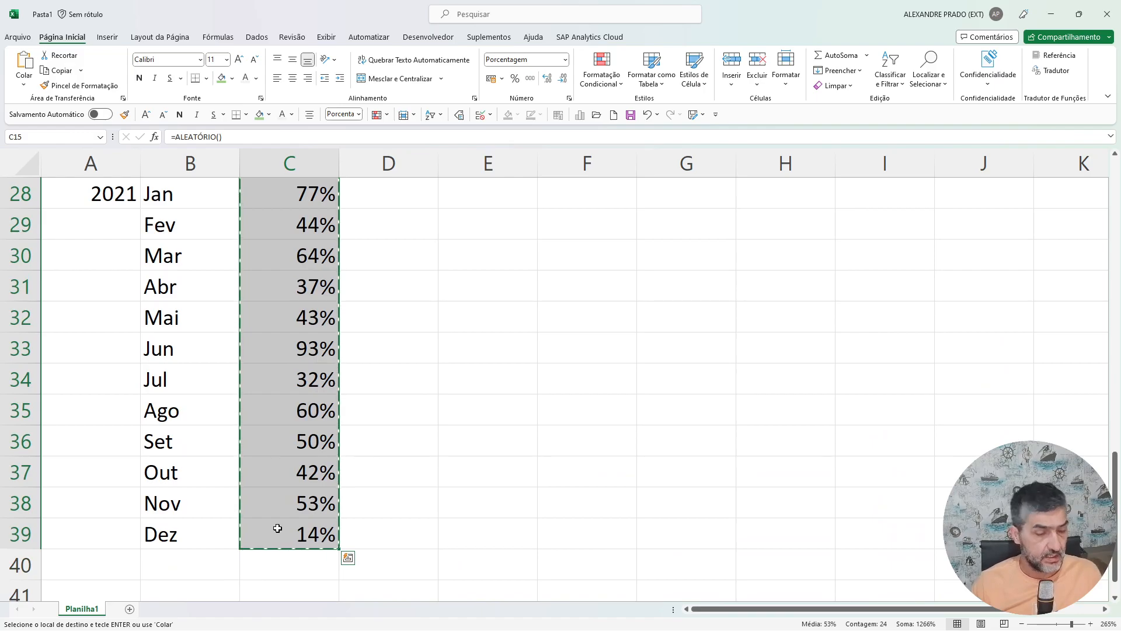
{"action": "key", "text": "alt"}
{"action": "key", "text": "c"}
{"action": "key", "text": "v"}
{"action": "key", "text": "v"}
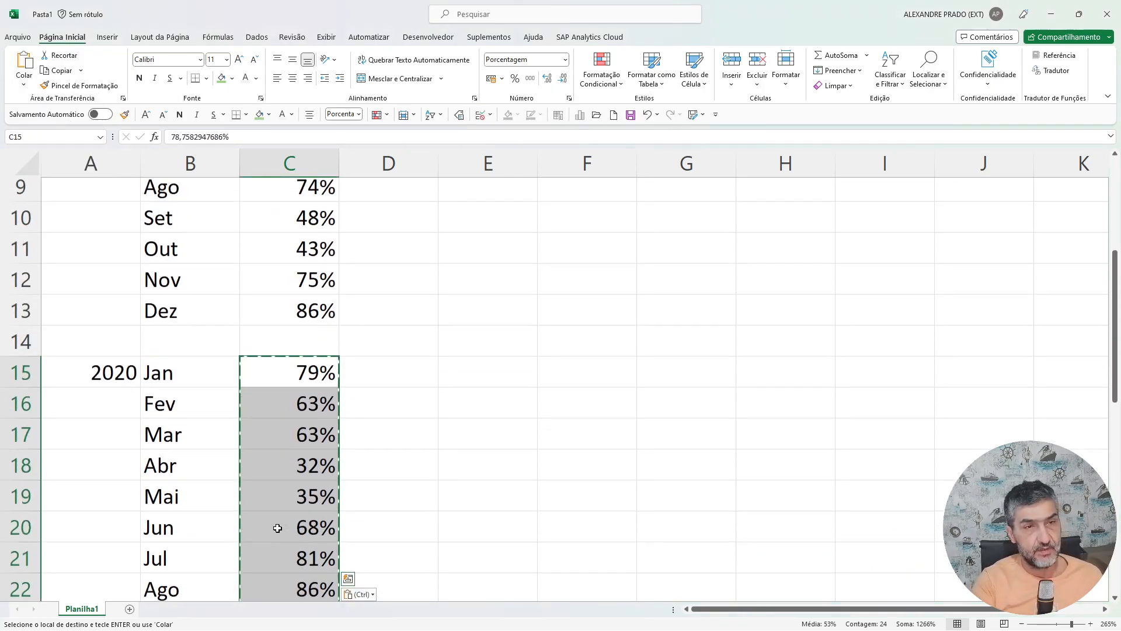
{"action": "left_click", "coordinate": [289, 385]}
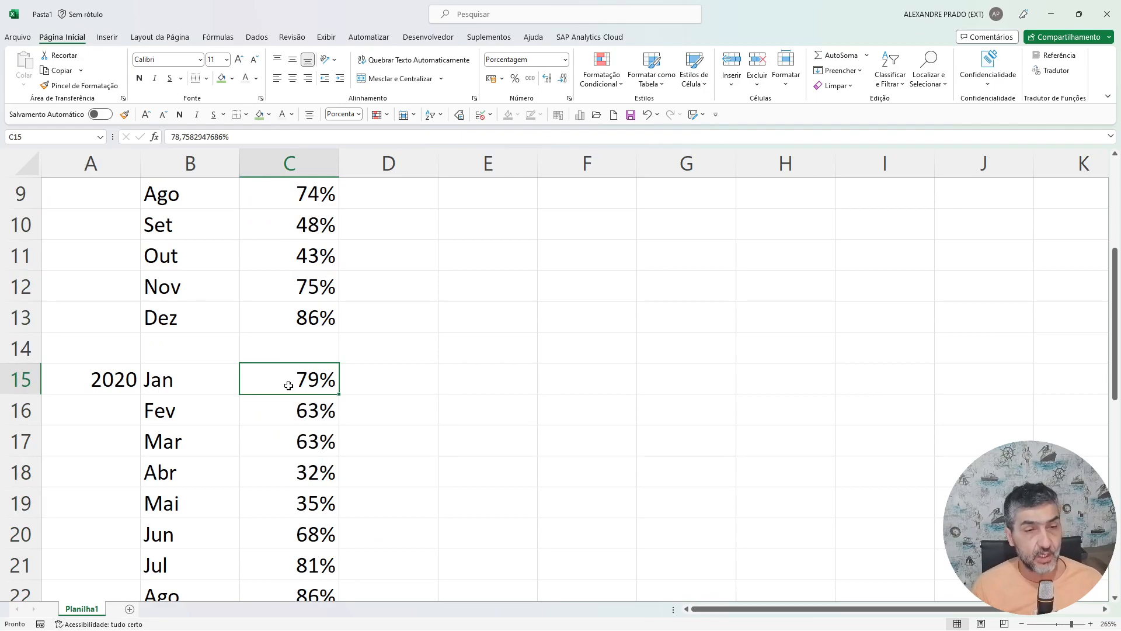
Check several 2019 cells in the Valor column, from C2 to C7, for constants instead of formulas.
{"action": "scroll", "coordinate": [289, 385], "scroll_direction": "up", "scroll_amount": 3}
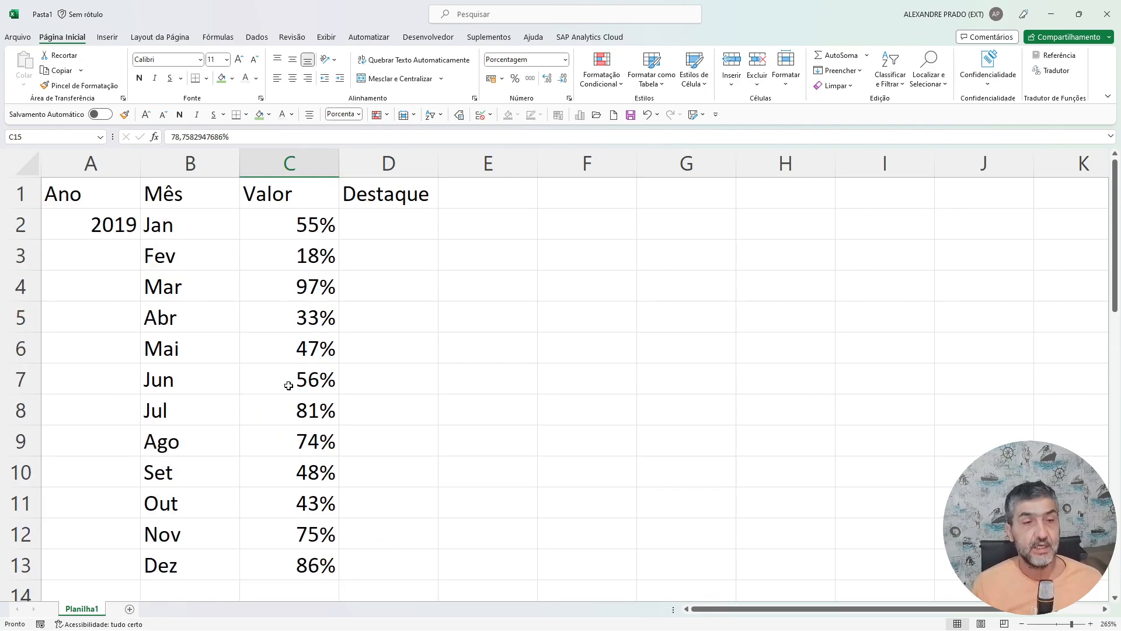
{"action": "left_click", "coordinate": [292, 235]}
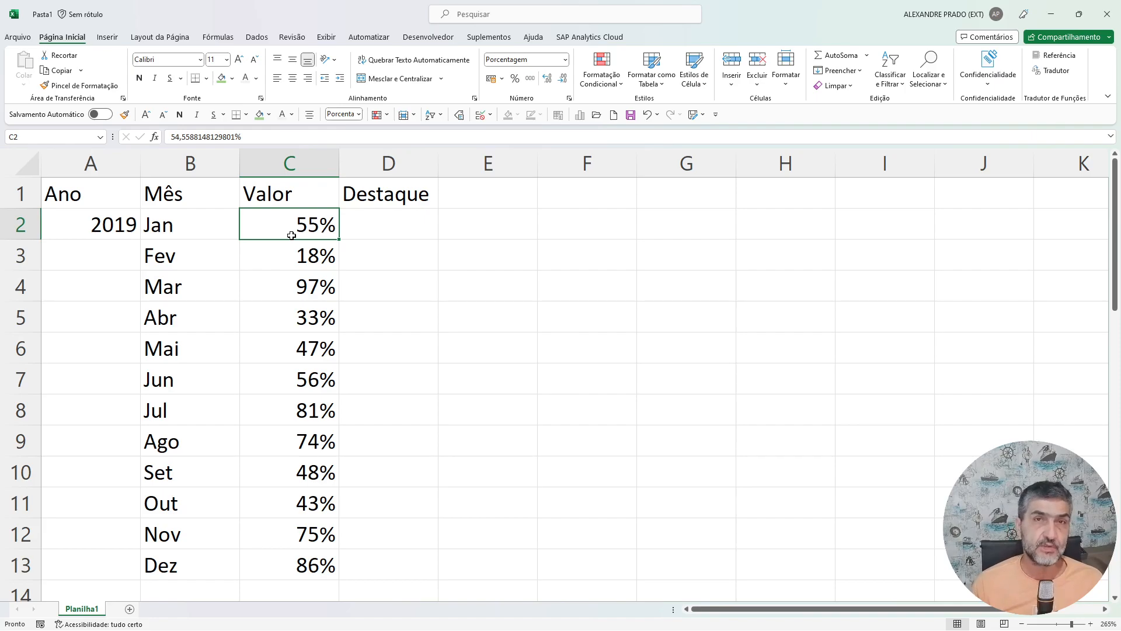
{"action": "left_click", "coordinate": [286, 277]}
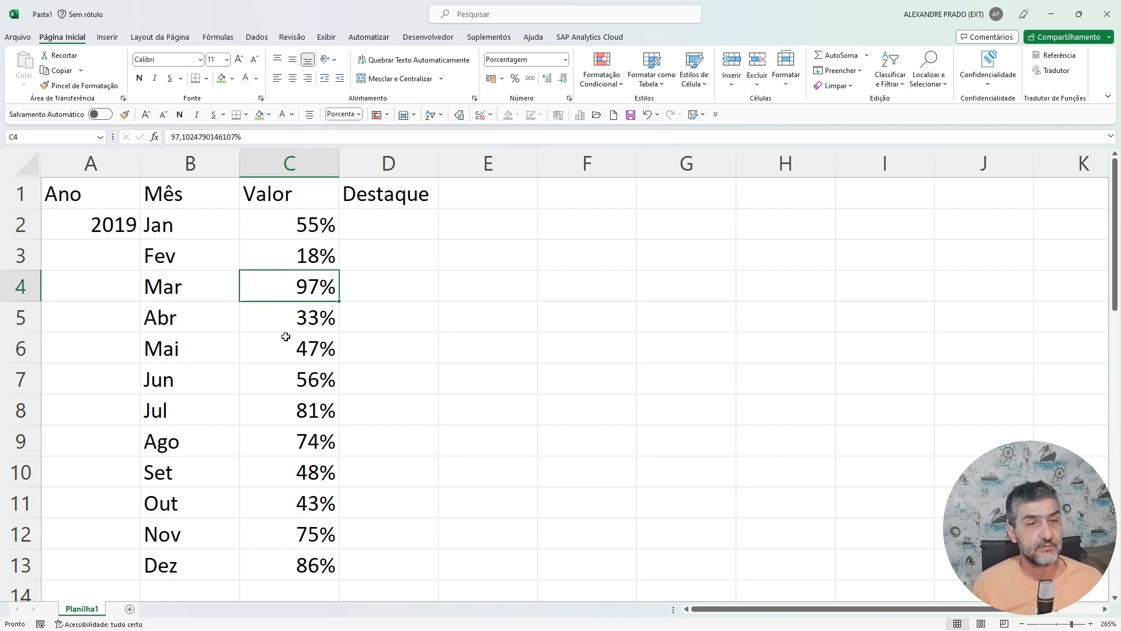
{"action": "left_click", "coordinate": [286, 337]}
{"action": "left_click", "coordinate": [282, 385]}
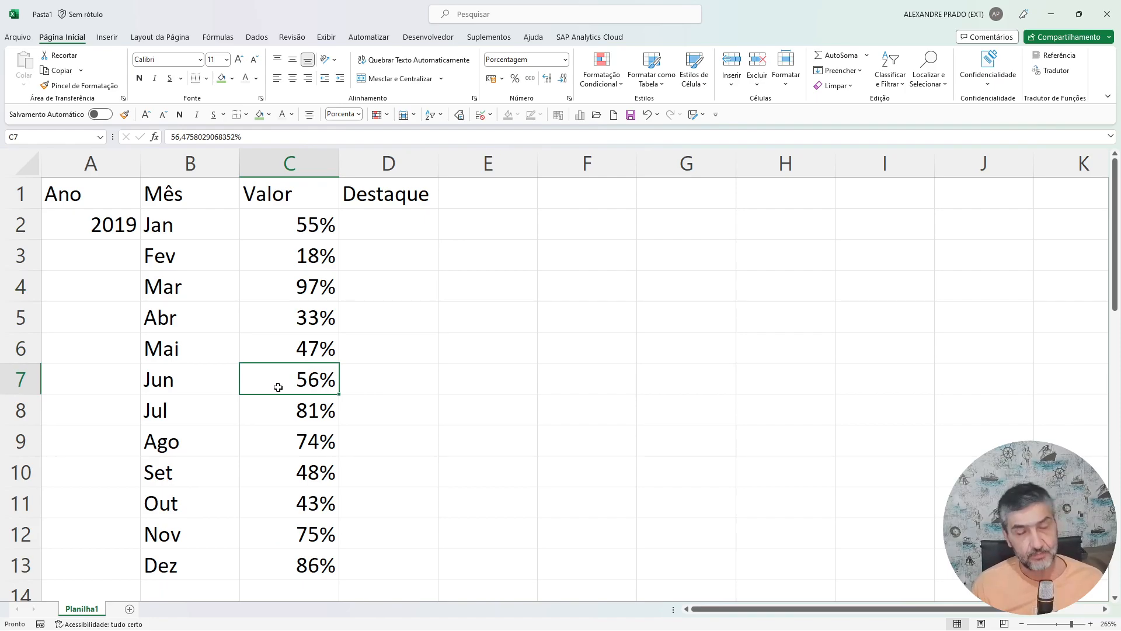
Apply all borders to the whole table, A1:D39.
{"action": "left_click_drag", "start_coordinate": [108, 199], "coordinate": [383, 475]}
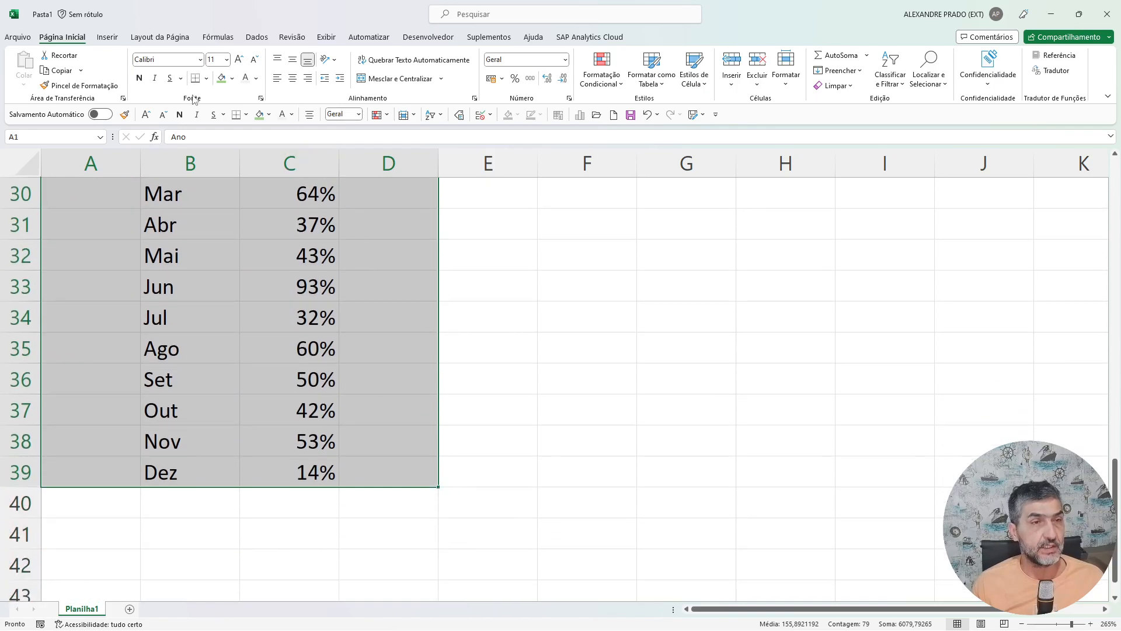
{"action": "left_click", "coordinate": [206, 78]}
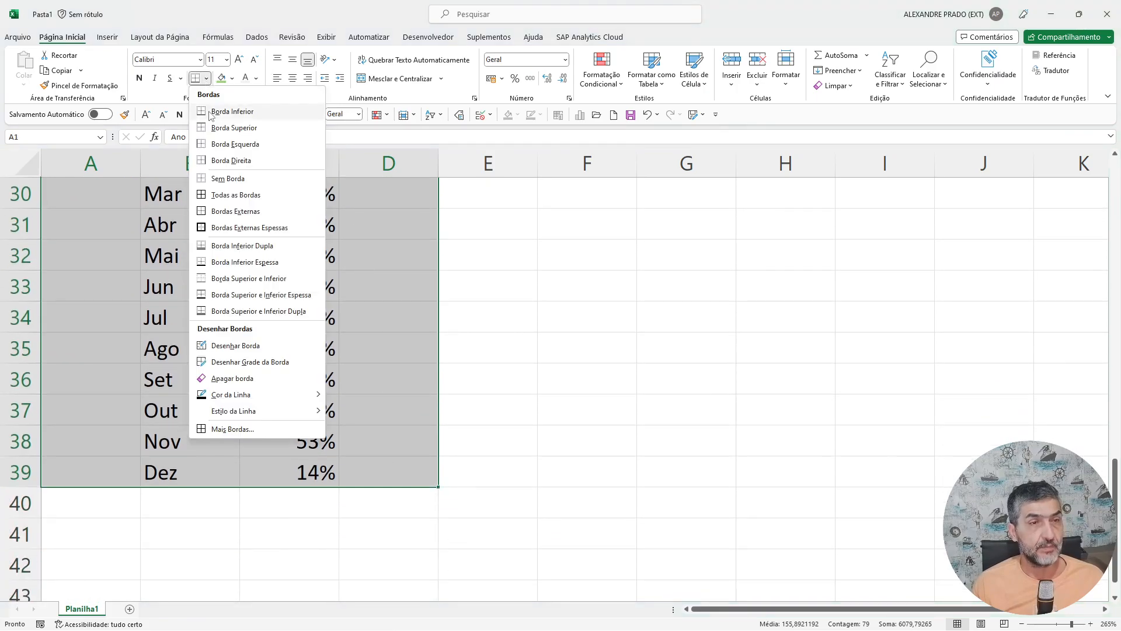
{"action": "left_click", "coordinate": [219, 197]}
Format the header row A1:D1 in bold, centred and with a light green fill.
{"action": "scroll", "coordinate": [261, 315], "scroll_direction": "up", "scroll_amount": 4}
{"action": "left_click_drag", "start_coordinate": [86, 195], "coordinate": [389, 196]}
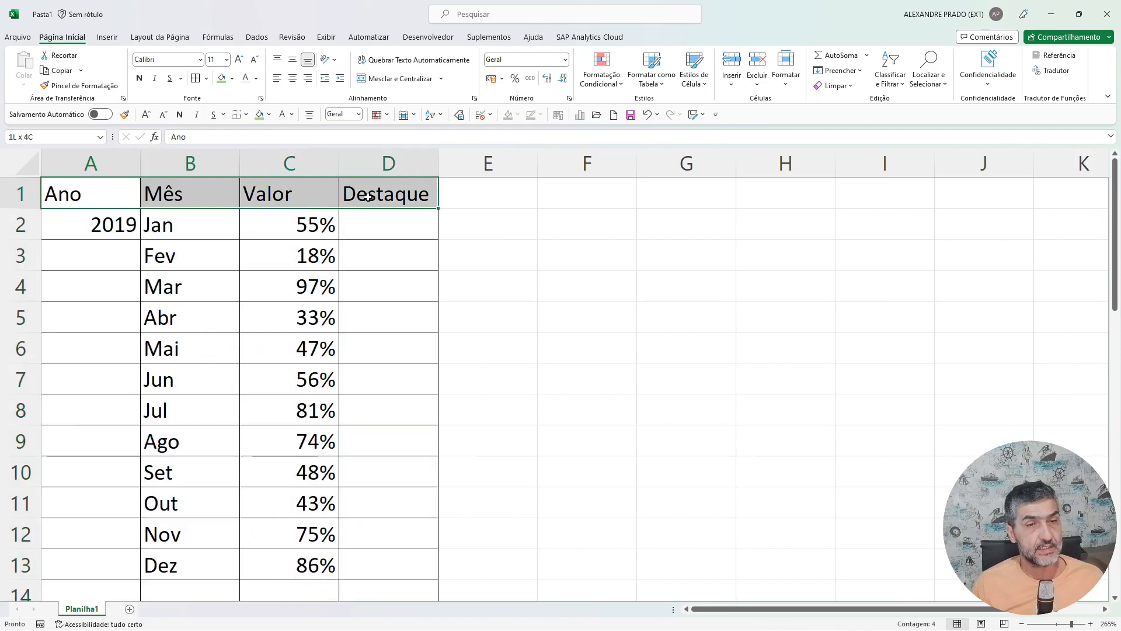
{"action": "left_click", "coordinate": [139, 78]}
{"action": "left_click", "coordinate": [293, 79]}
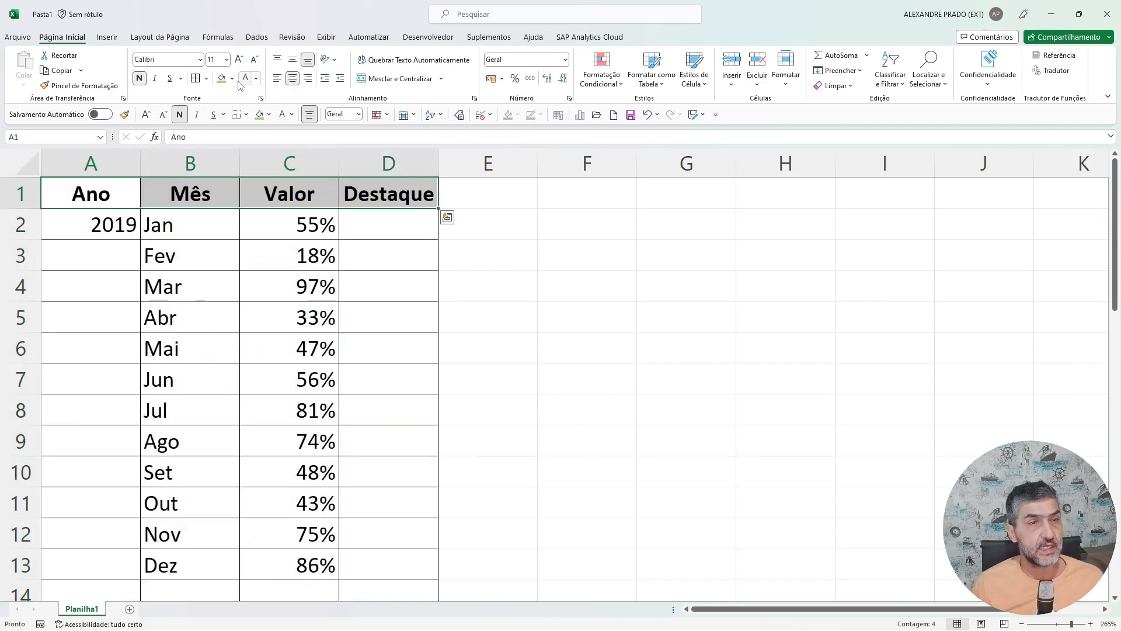
{"action": "left_click", "coordinate": [221, 78]}
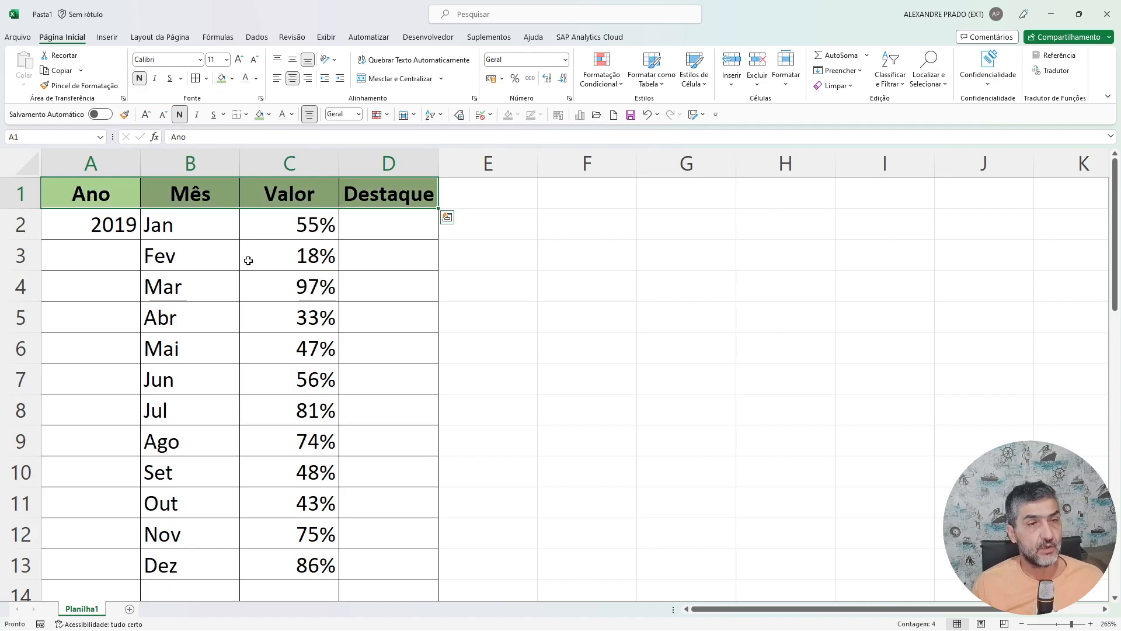
{"action": "left_click", "coordinate": [248, 261]}
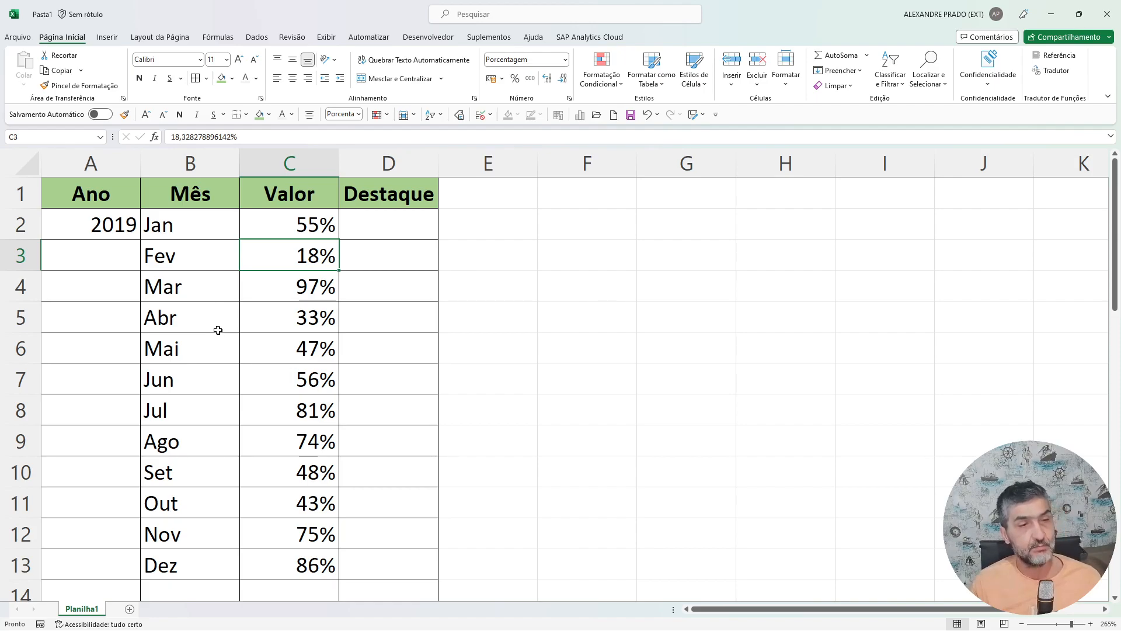
Insert a line chart from the 2019 block and fit it beside the table, across columns E to K.
{"action": "left_click", "coordinate": [210, 229]}
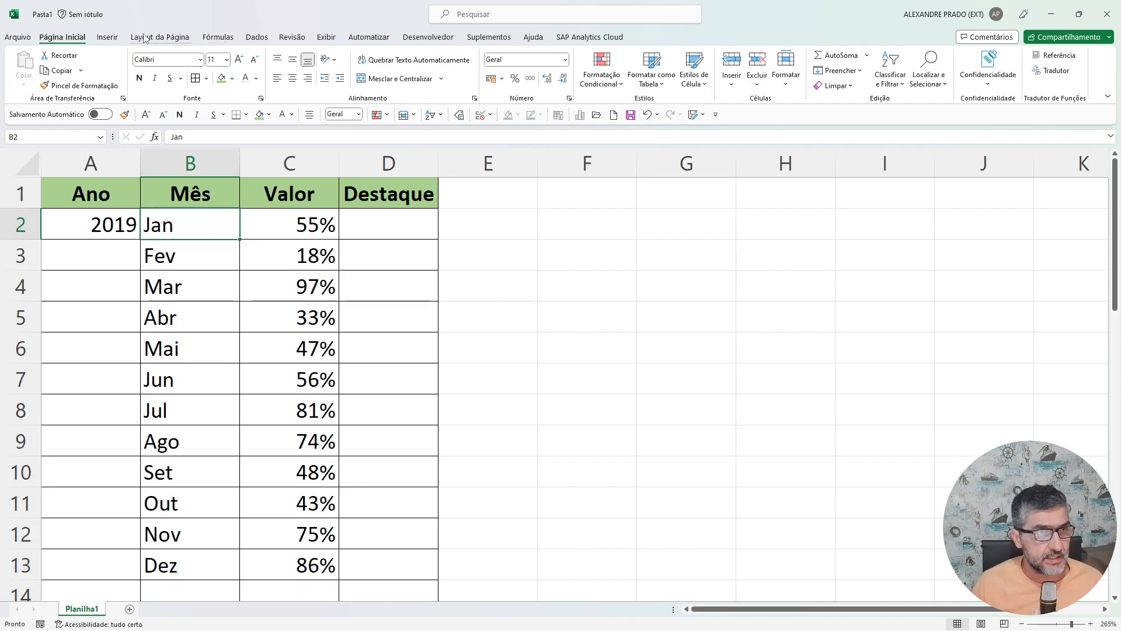
{"action": "left_click", "coordinate": [109, 37]}
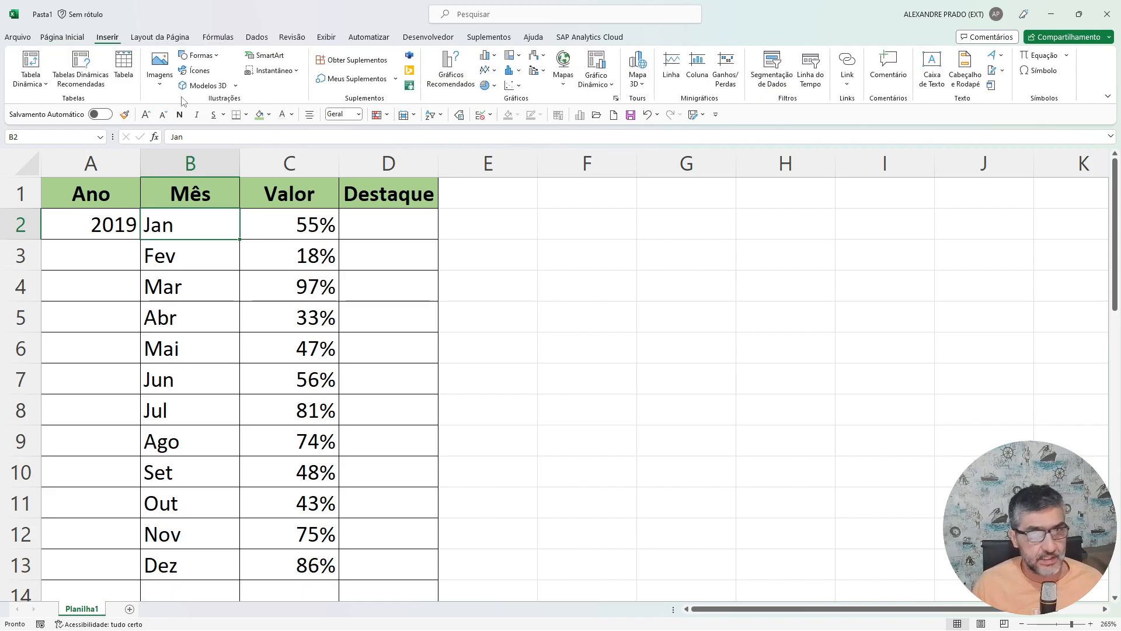
{"action": "left_click", "coordinate": [487, 71]}
{"action": "left_click", "coordinate": [495, 112]}
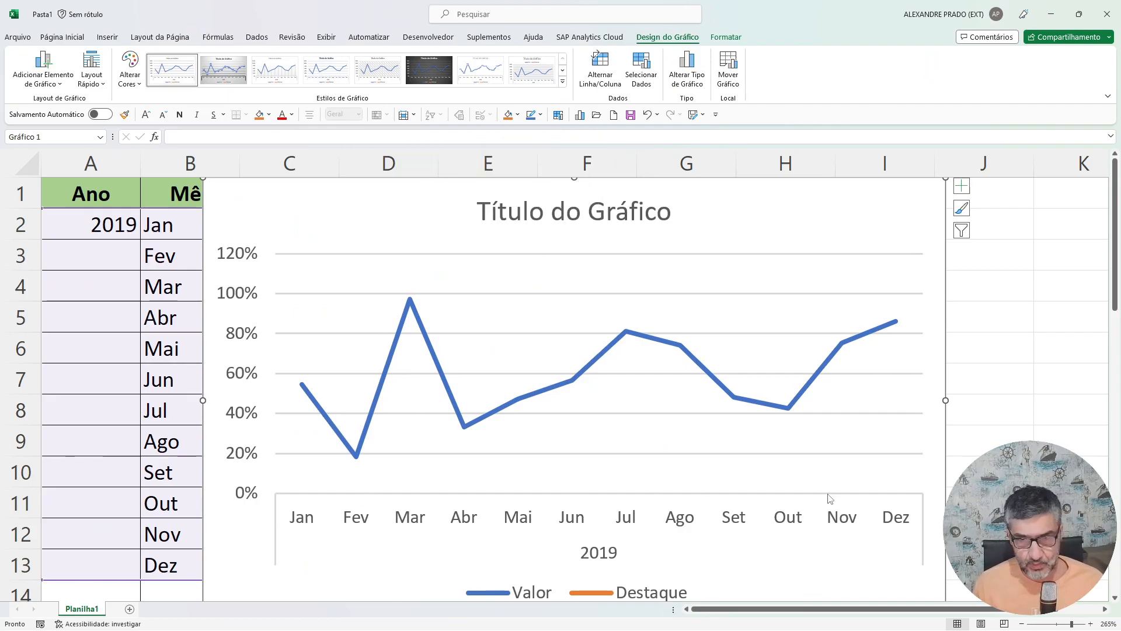
{"action": "left_click_drag", "start_coordinate": [293, 205], "coordinate": [522, 188]}
{"action": "scroll", "coordinate": [285, 375], "scroll_direction": "down", "scroll_amount": 2}
{"action": "scroll", "coordinate": [285, 375], "scroll_direction": "down", "scroll_amount": 1}
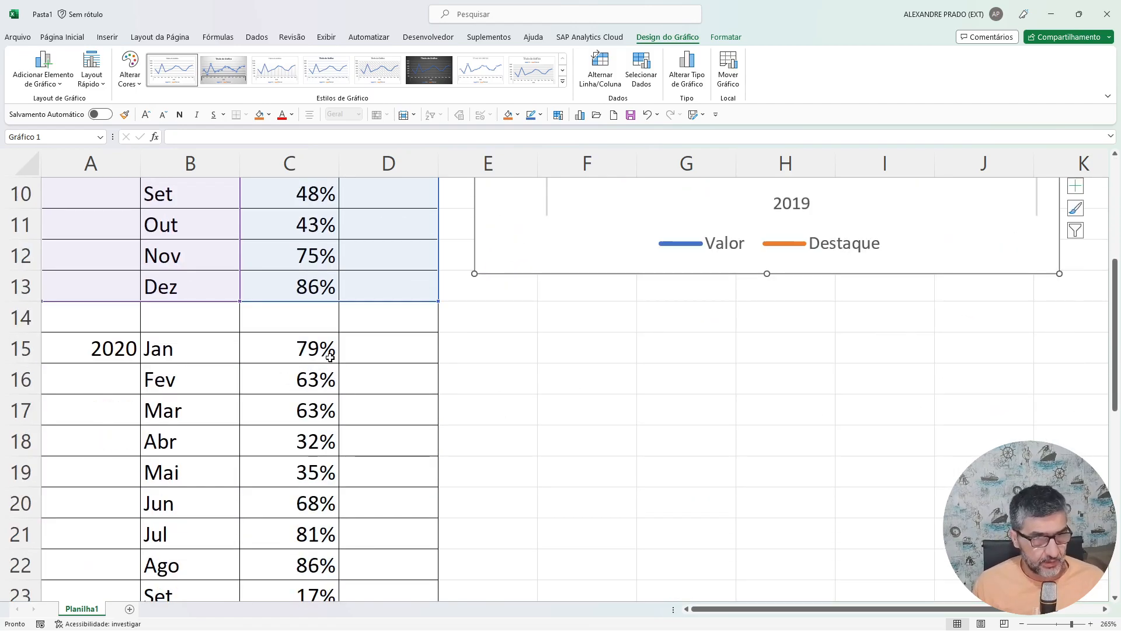
Extend the chart's data range to row 39 using only the Valor column, and reposition the chart right beside the table.
{"action": "left_click_drag", "start_coordinate": [433, 303], "coordinate": [347, 430]}
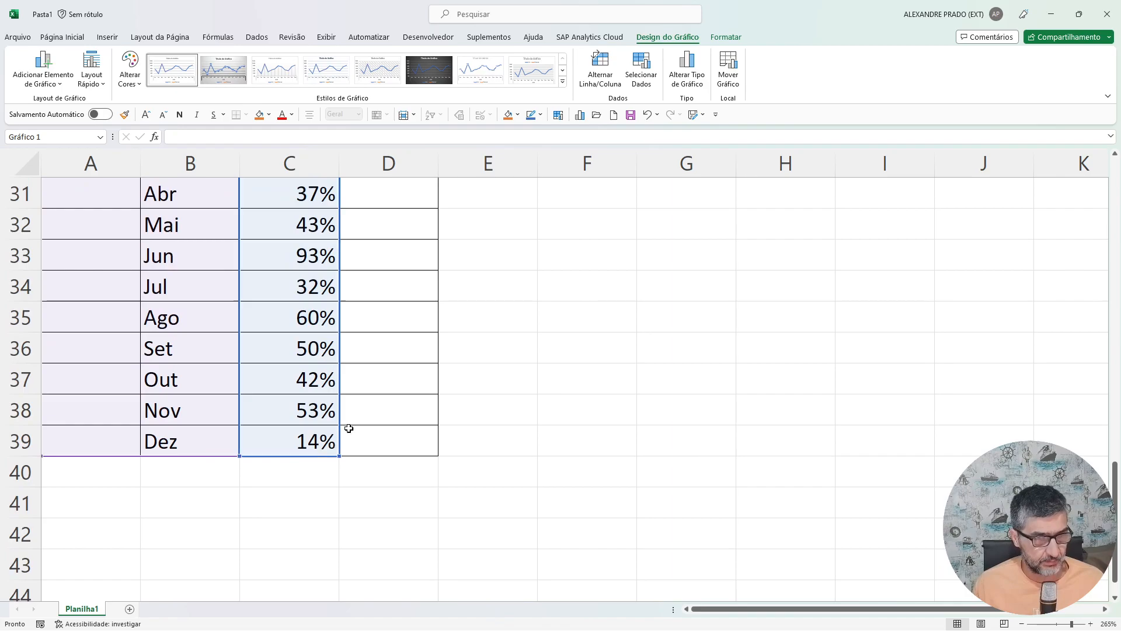
{"action": "scroll", "coordinate": [506, 383], "scroll_direction": "up", "scroll_amount": 10}
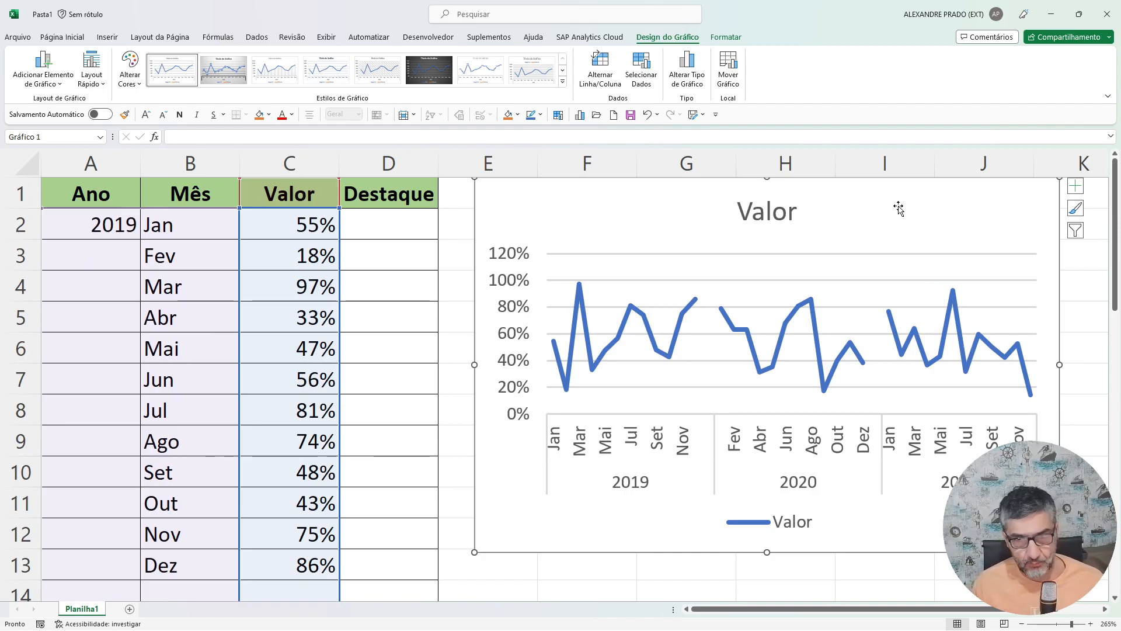
{"action": "left_click_drag", "start_coordinate": [938, 198], "coordinate": [685, 197]}
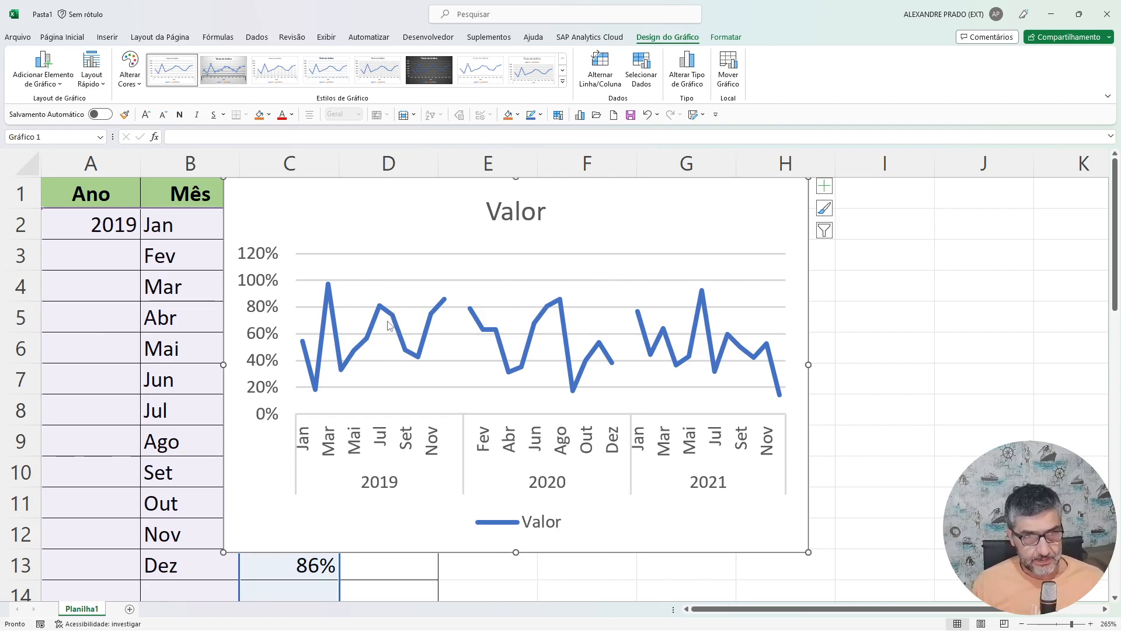
{"action": "mouse_move", "coordinate": [398, 325]}
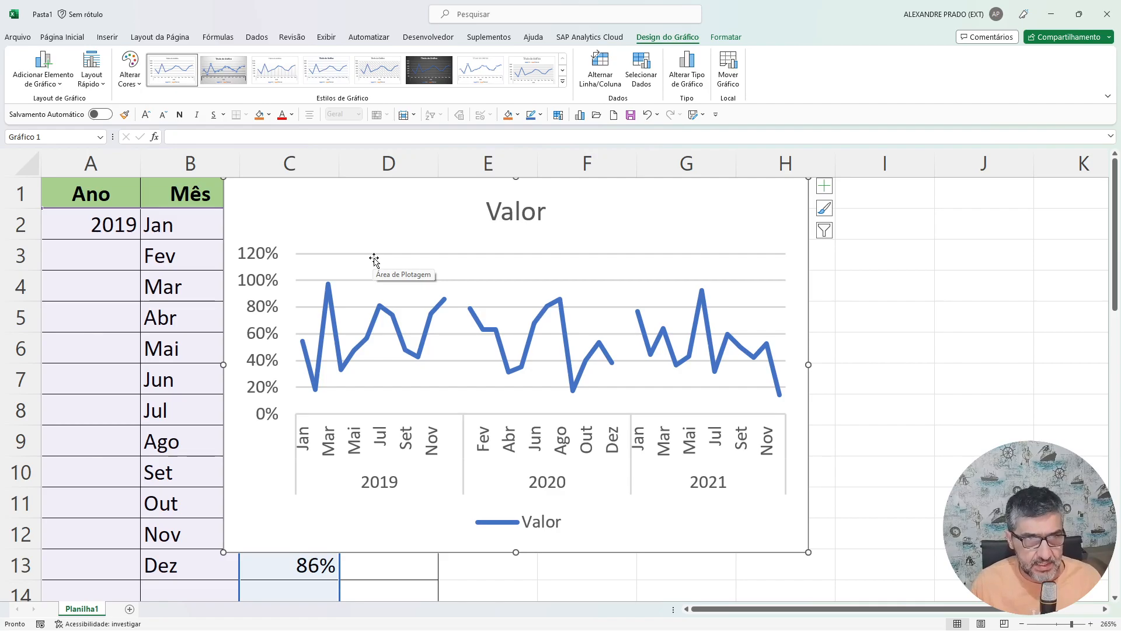
{"action": "mouse_move", "coordinate": [374, 260]}
{"action": "left_mouse_down"}
{"action": "mouse_move", "coordinate": [450, 221]}
{"action": "mouse_move", "coordinate": [627, 208]}
{"action": "mouse_move", "coordinate": [617, 207]}
{"action": "left_mouse_up"}
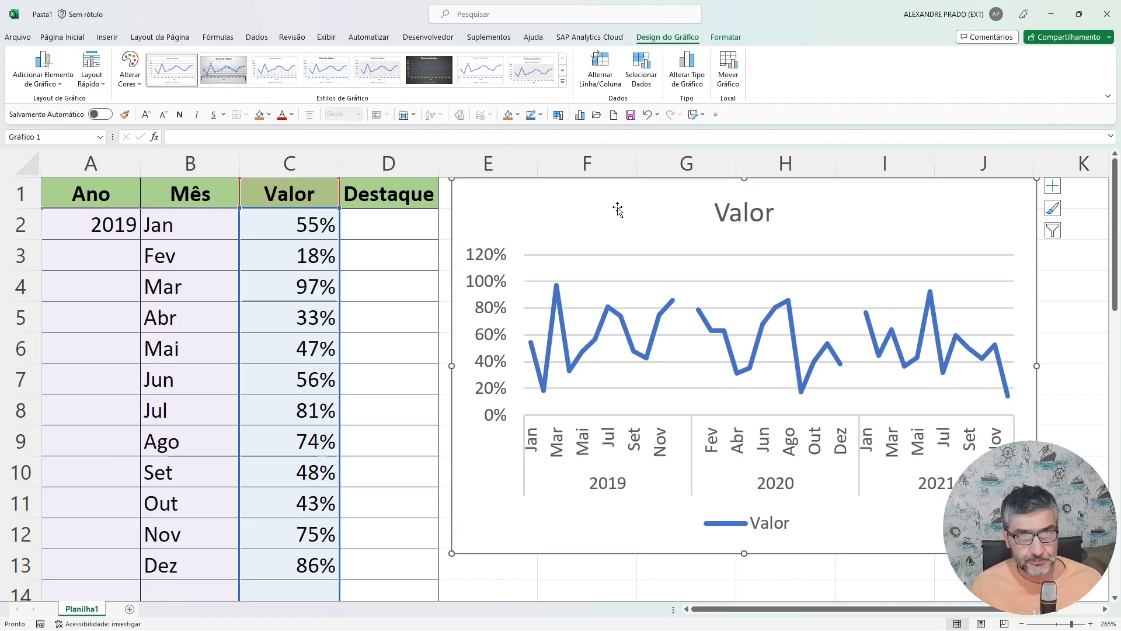
{"action": "left_click_drag", "start_coordinate": [617, 209], "coordinate": [608, 208]}
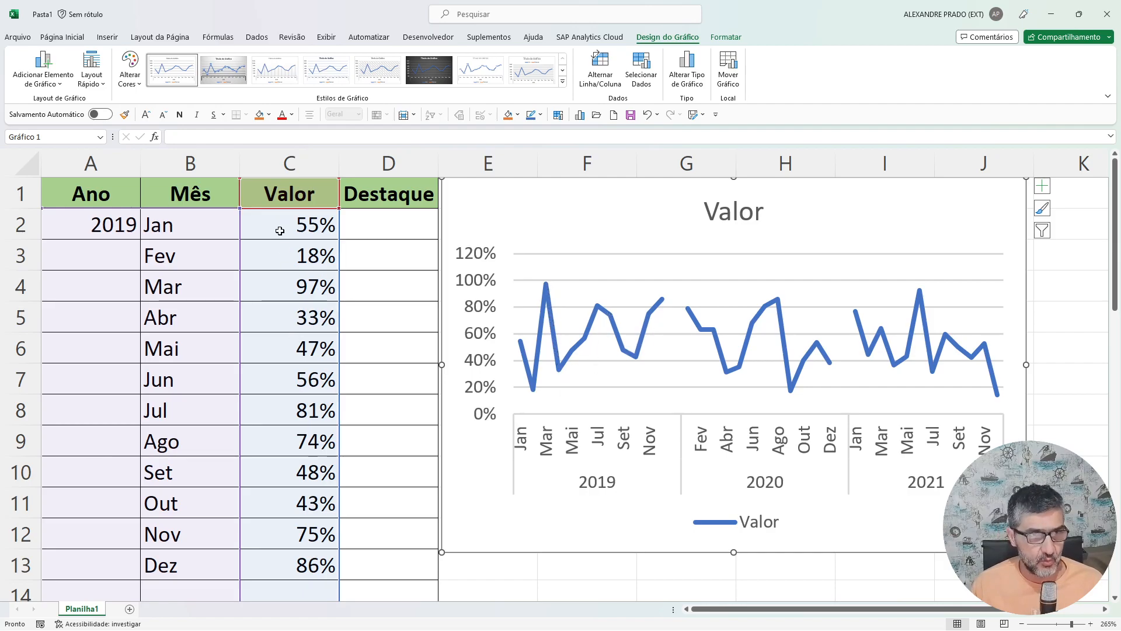
Compare the blank row 14 between the 2019 and 2020 blocks with the plotted Valor line.
{"action": "scroll", "coordinate": [298, 309], "scroll_direction": "down", "scroll_amount": 6}
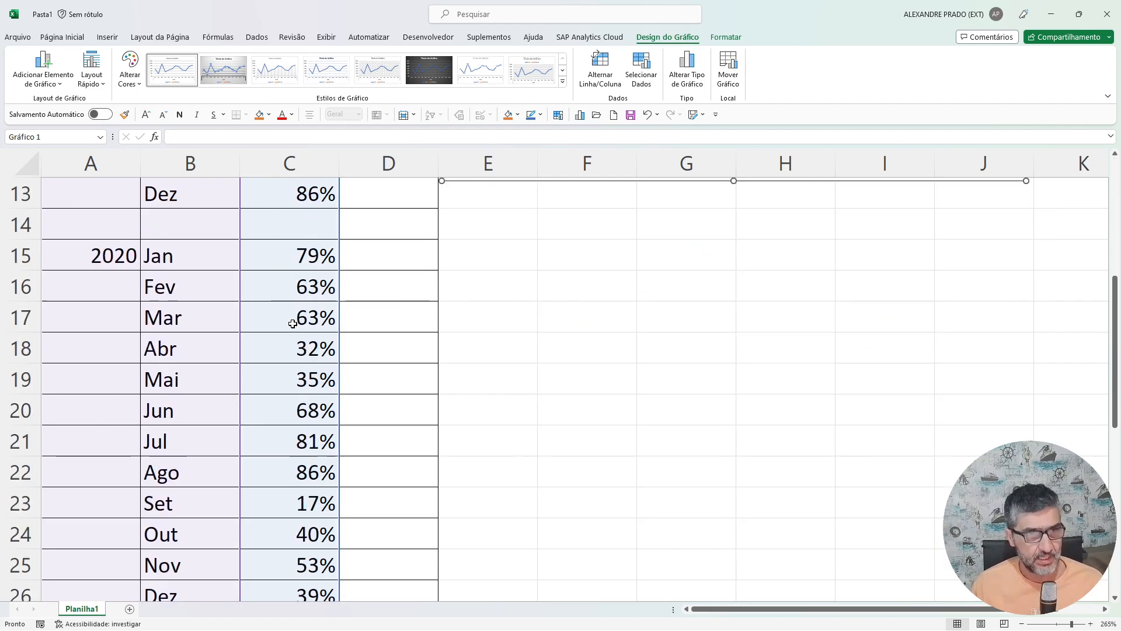
{"action": "scroll", "coordinate": [295, 319], "scroll_direction": "up", "scroll_amount": 6}
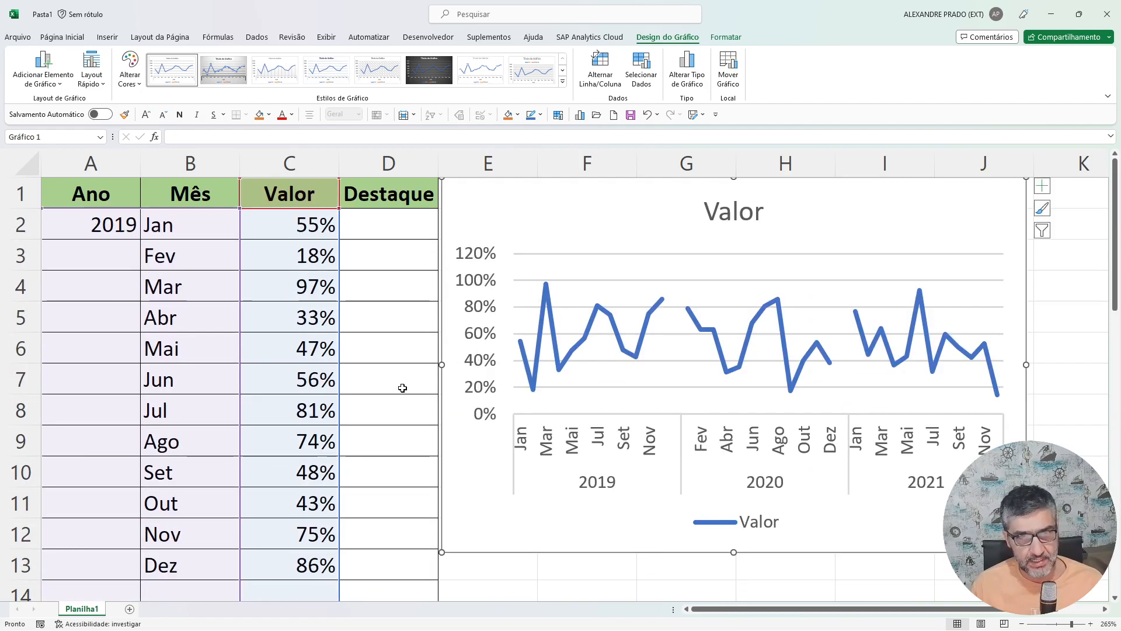
{"action": "scroll", "coordinate": [316, 412], "scroll_direction": "down", "scroll_amount": 2}
{"action": "left_click", "coordinate": [286, 410]}
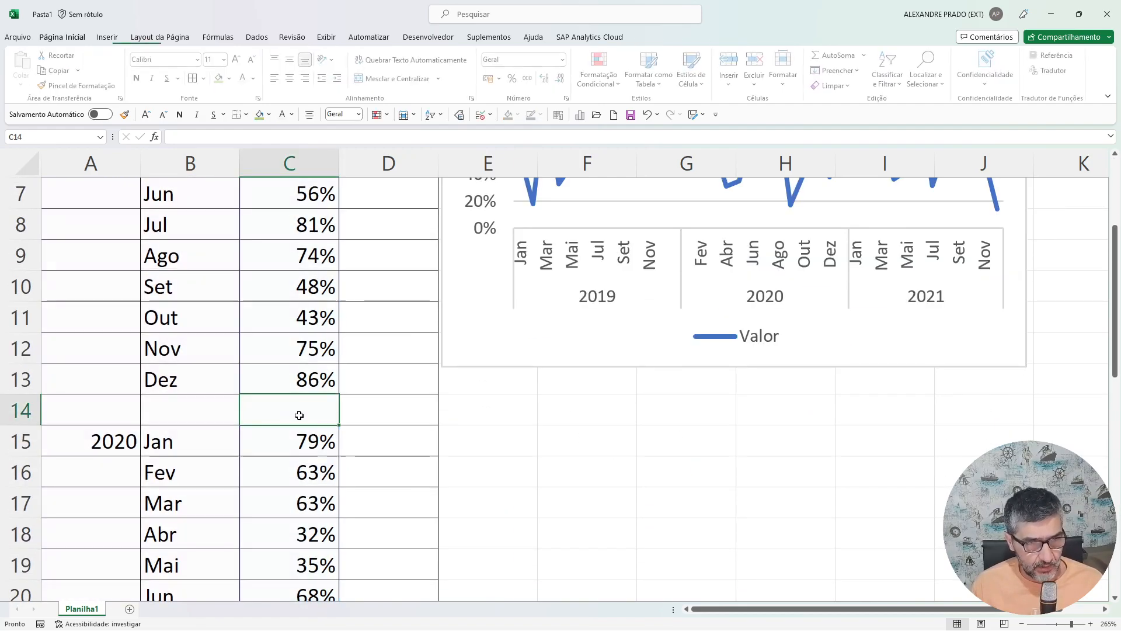
{"action": "scroll", "coordinate": [590, 250], "scroll_direction": "up", "scroll_amount": 2}
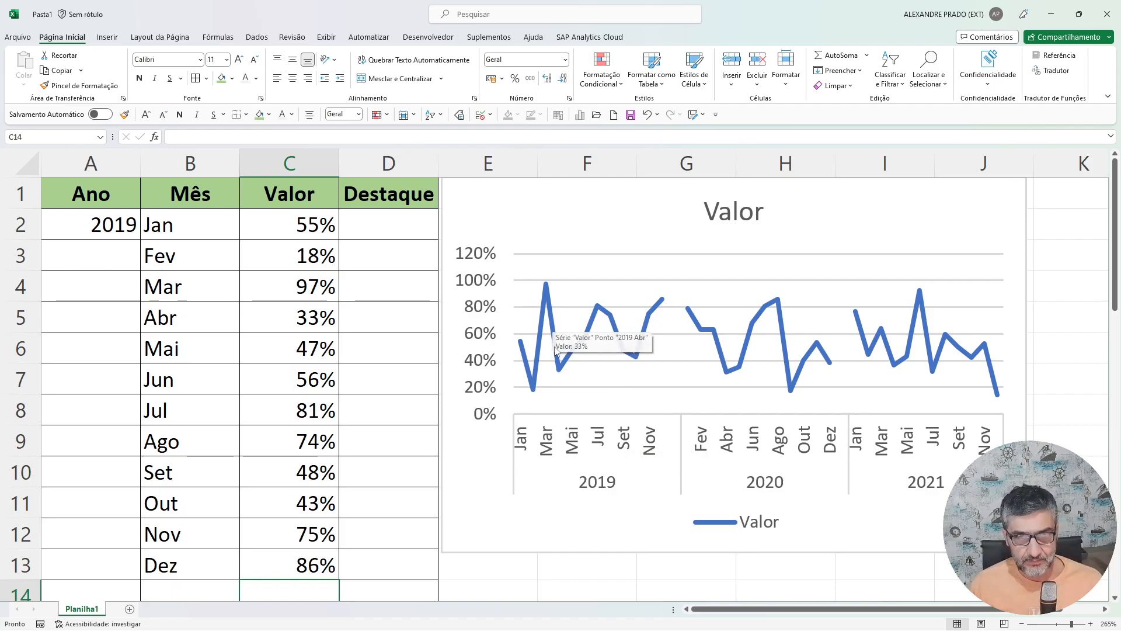
{"action": "mouse_move", "coordinate": [626, 347]}
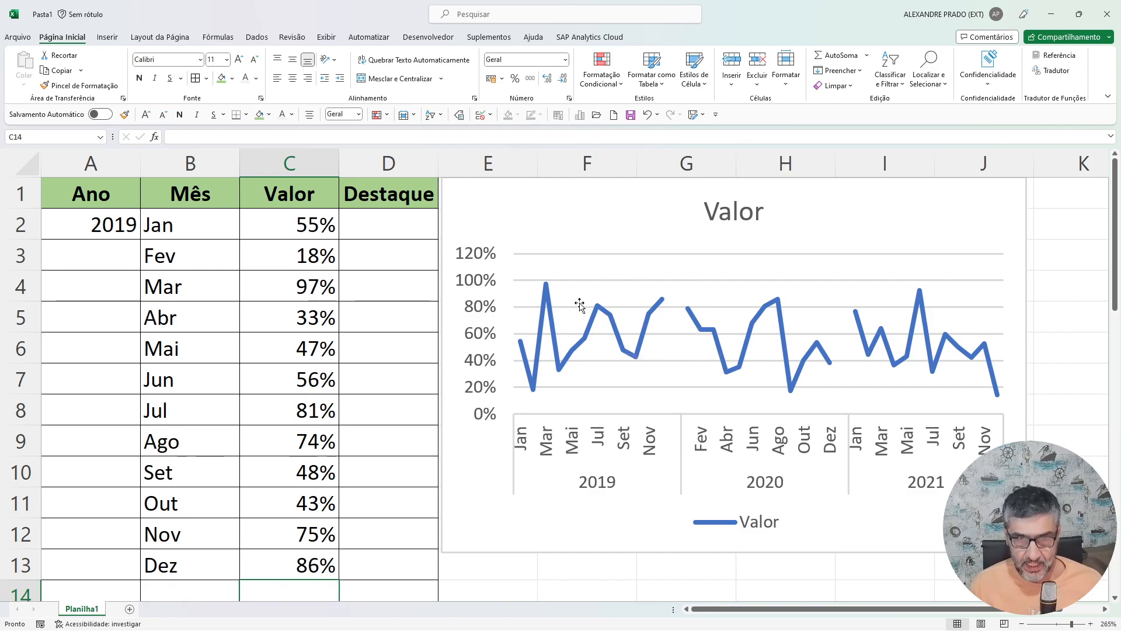
Format the Valor series in the chart as a smoothed line.
{"action": "left_click", "coordinate": [552, 328]}
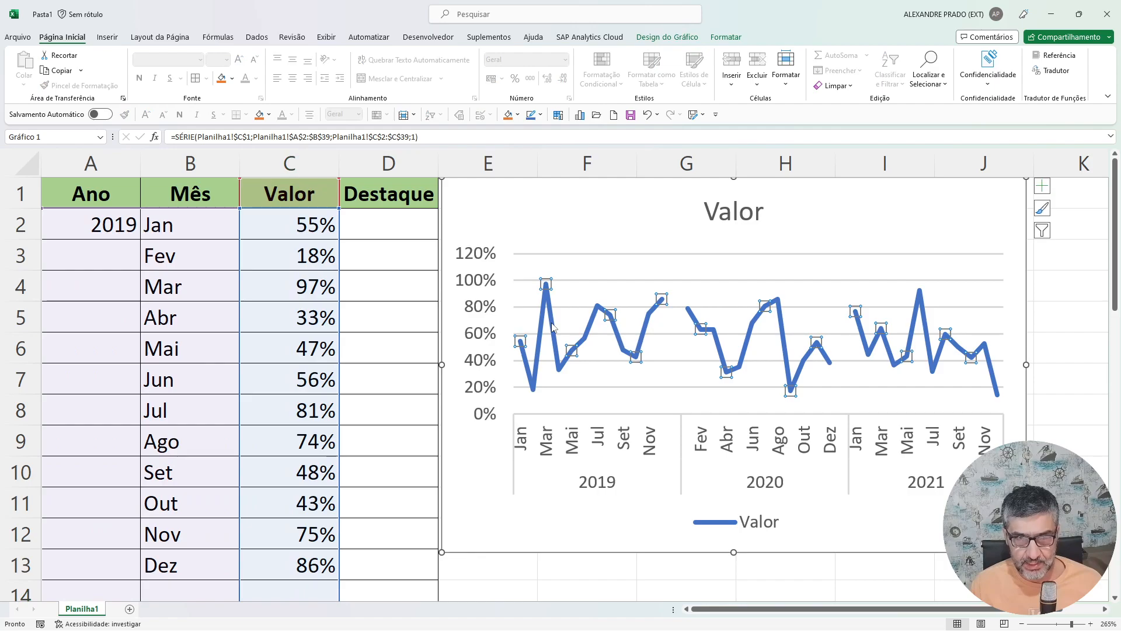
{"action": "right_click", "coordinate": [554, 327]}
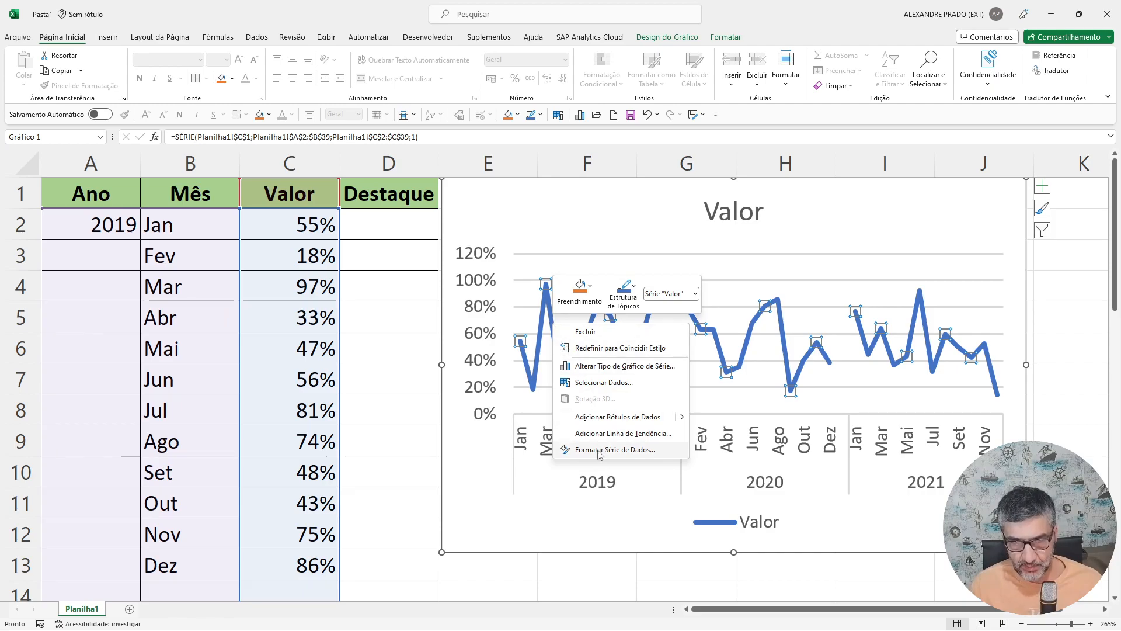
{"action": "left_click", "coordinate": [590, 449]}
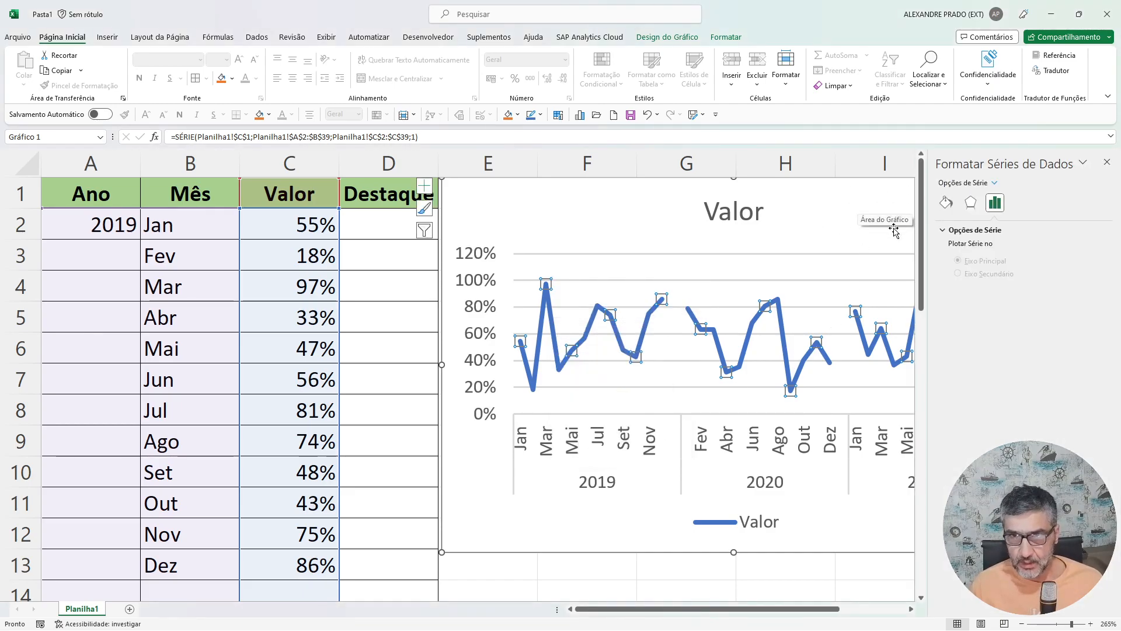
{"action": "left_click_drag", "start_coordinate": [743, 611], "coordinate": [850, 617]}
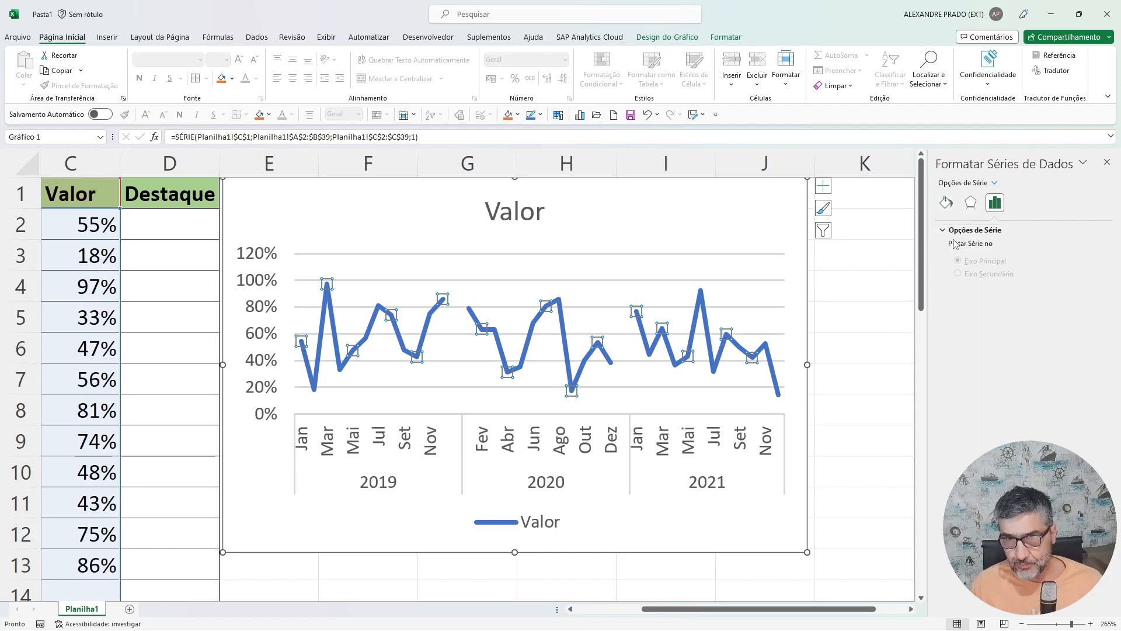
{"action": "left_click", "coordinate": [947, 203]}
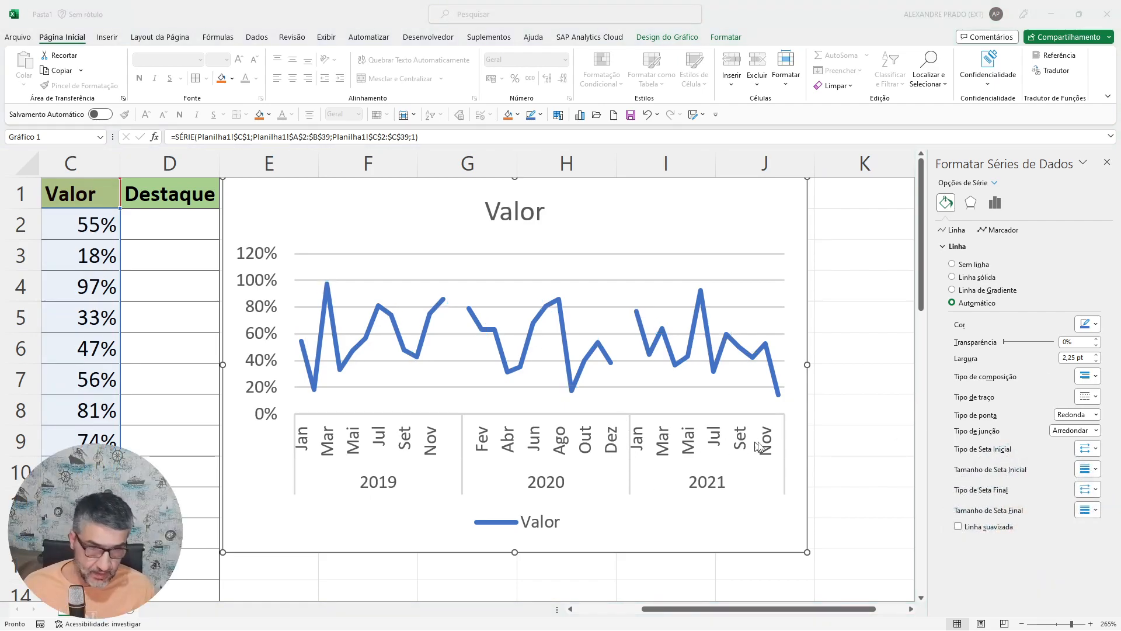
{"action": "left_click", "coordinate": [559, 324]}
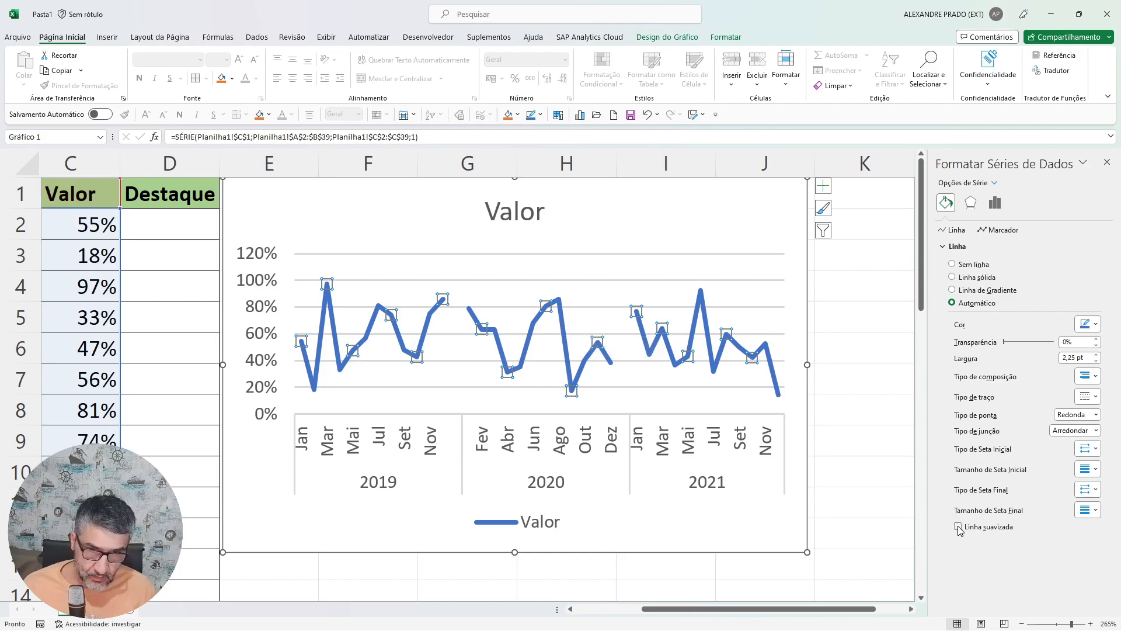
{"action": "left_click", "coordinate": [958, 527]}
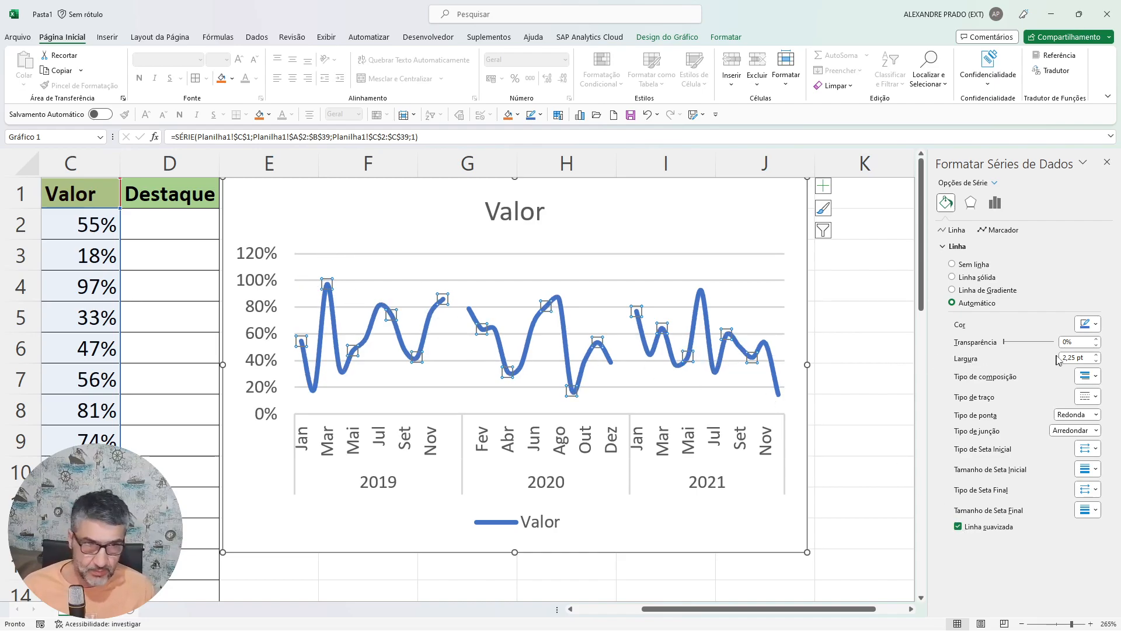
Reduce the Valor series line width to 1,25 pt.
{"action": "left_click", "coordinate": [1098, 365]}
{"action": "left_click", "coordinate": [1097, 365]}
{"action": "left_click", "coordinate": [1098, 365]}
{"action": "left_click", "coordinate": [1097, 365]}
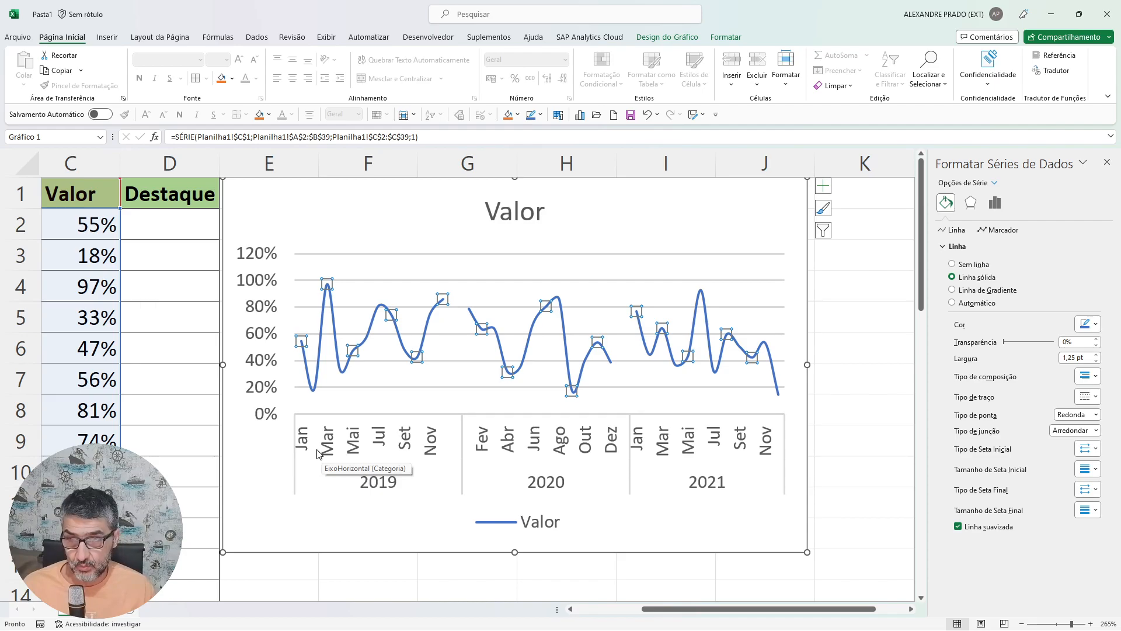
Reduce the font size of the chart's horizontal axis labels to 5.
{"action": "left_click", "coordinate": [353, 448]}
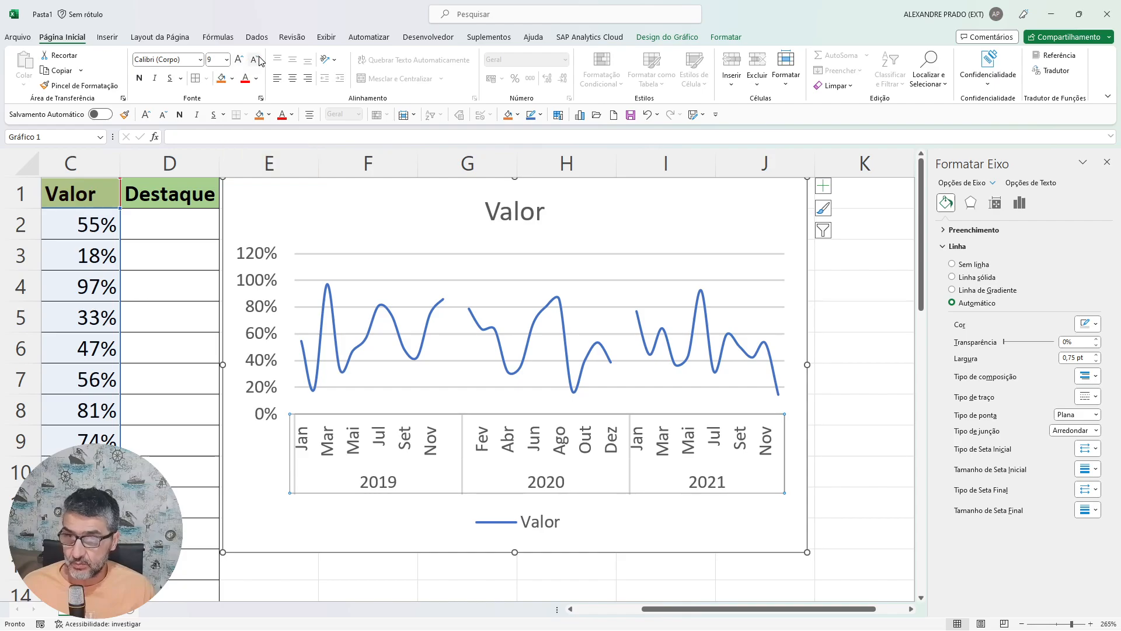
{"action": "left_click", "coordinate": [260, 58]}
{"action": "left_click", "coordinate": [259, 59]}
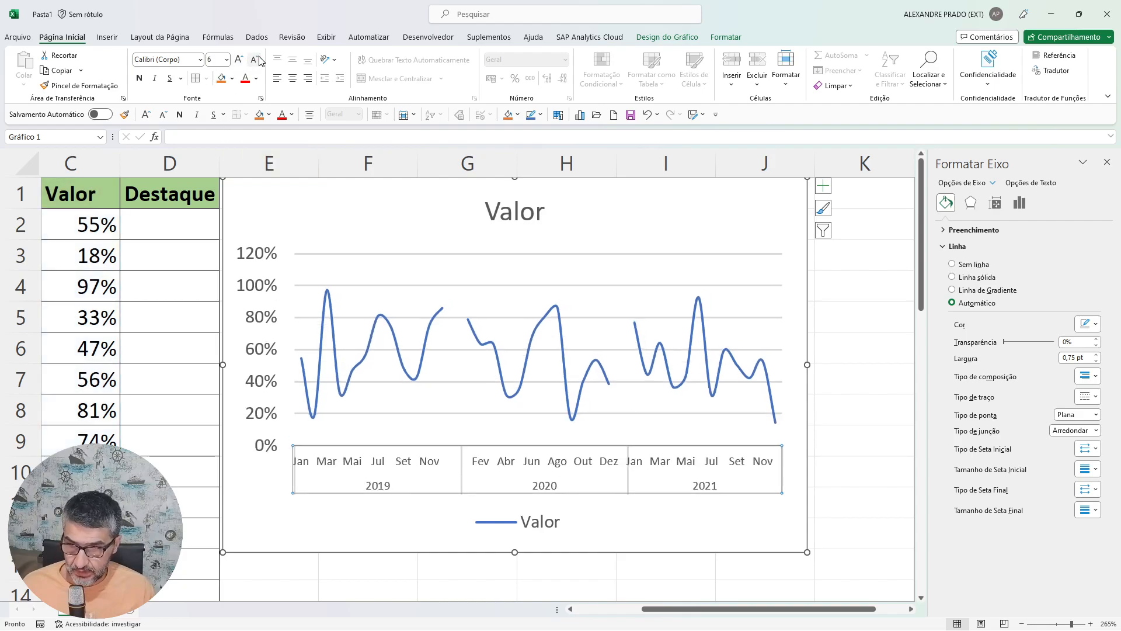
{"action": "left_click", "coordinate": [260, 59]}
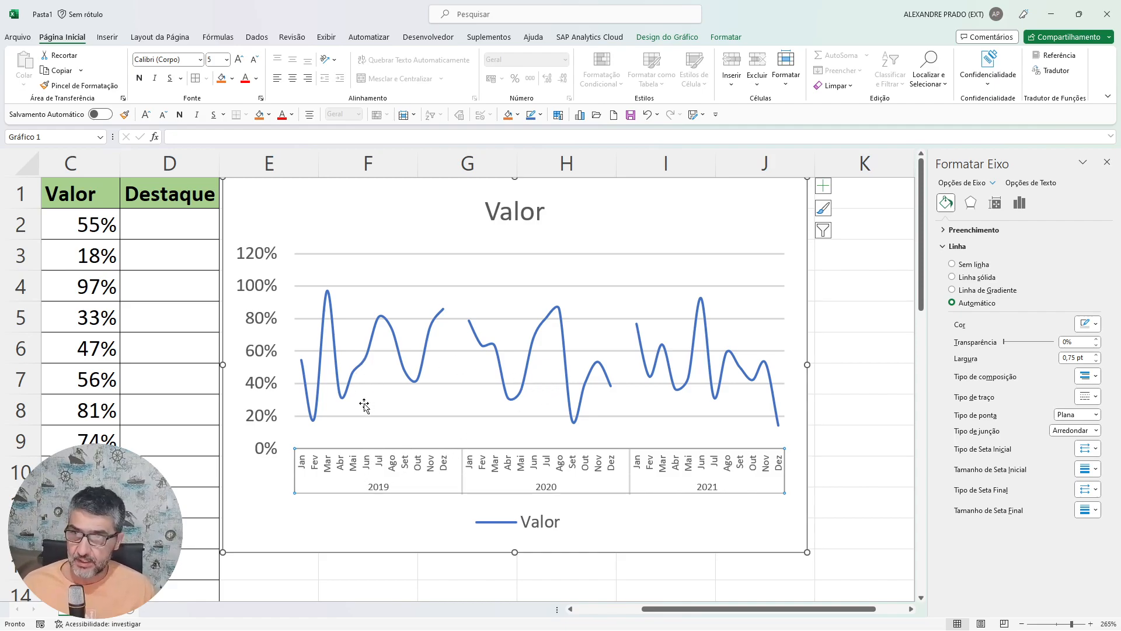
Reduce the vertical axis labels to font size 6 and shift the chart slightly away from the table.
{"action": "left_click", "coordinate": [257, 250]}
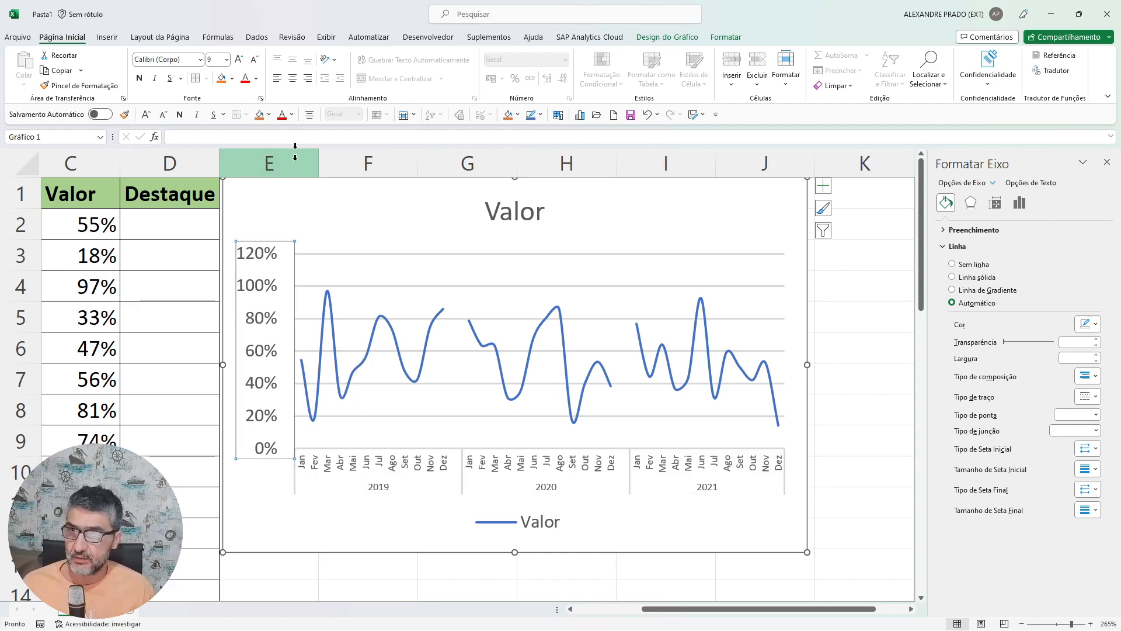
{"action": "left_click", "coordinate": [255, 60]}
{"action": "left_click", "coordinate": [254, 61]}
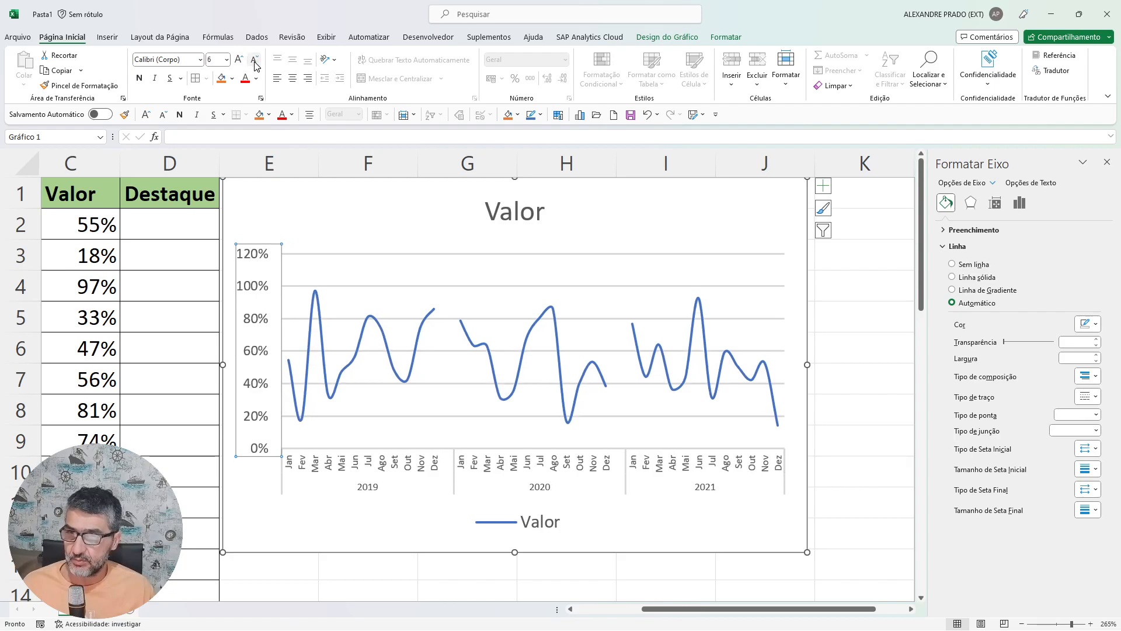
{"action": "left_click", "coordinate": [255, 61]}
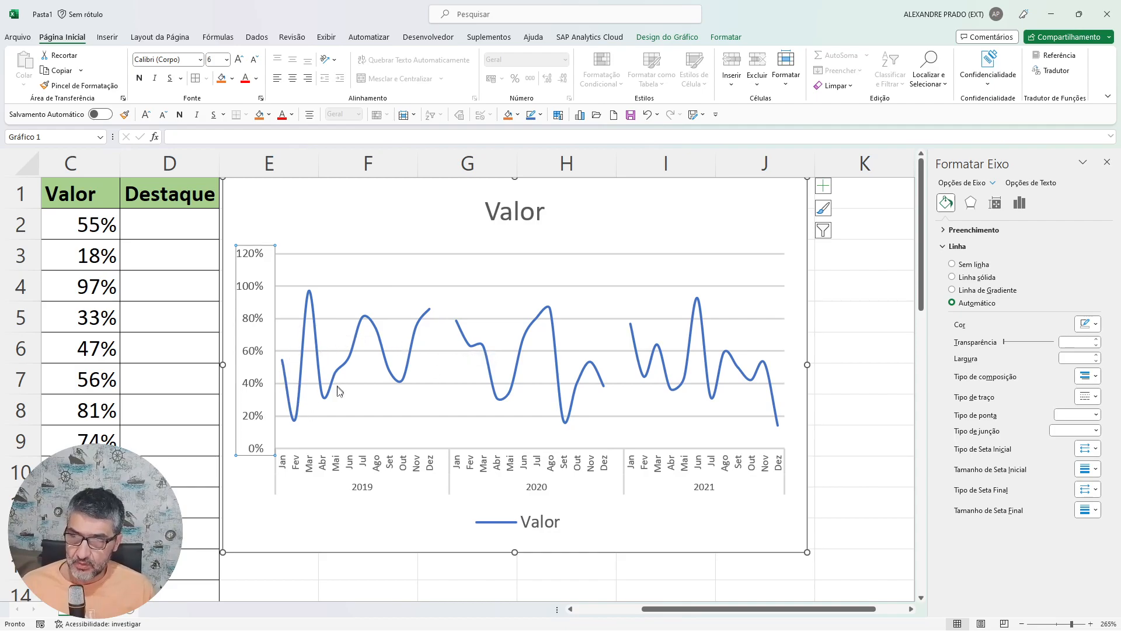
{"action": "left_click_drag", "start_coordinate": [403, 187], "coordinate": [473, 184]}
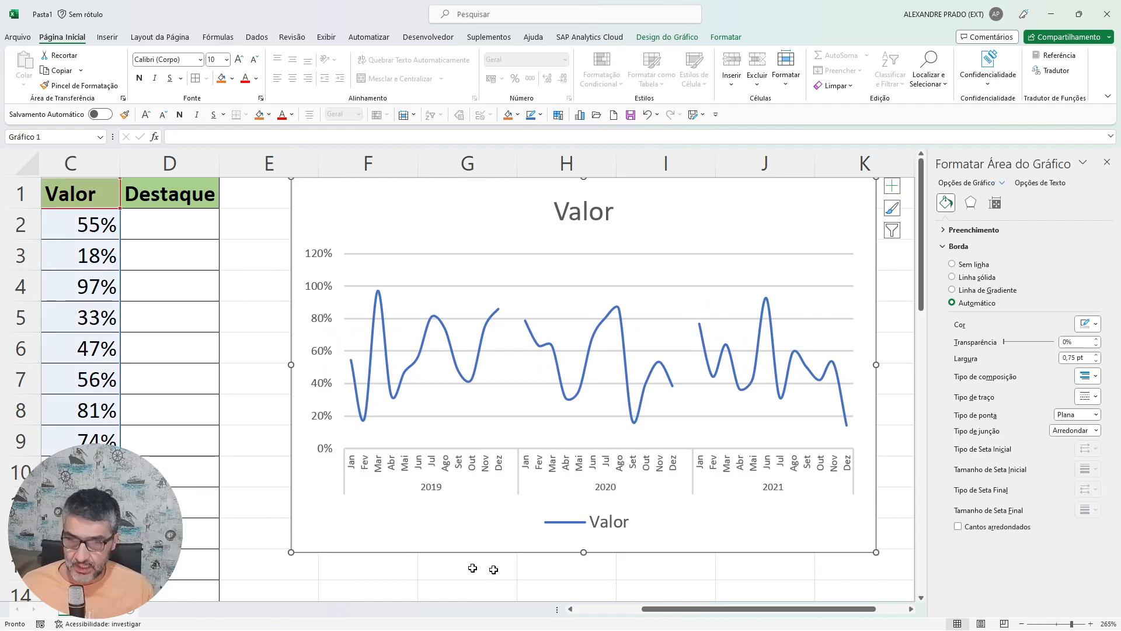
Enter 97% in the Destaque column for March 2019, cell D4.
{"action": "left_click_drag", "start_coordinate": [663, 612], "coordinate": [596, 612]}
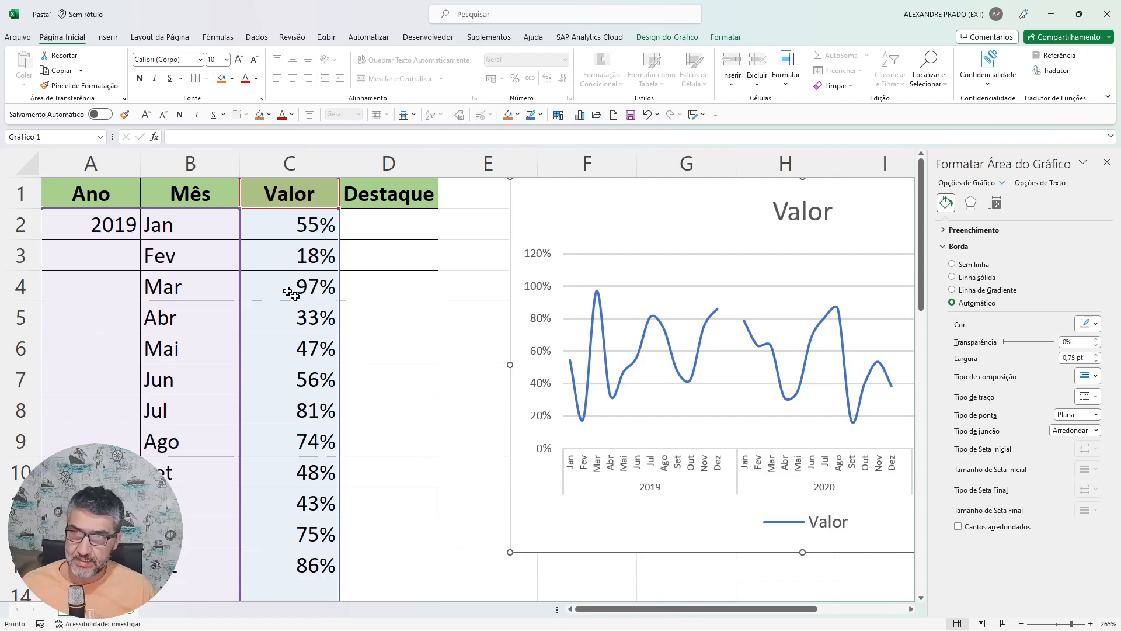
{"action": "left_click", "coordinate": [164, 227]}
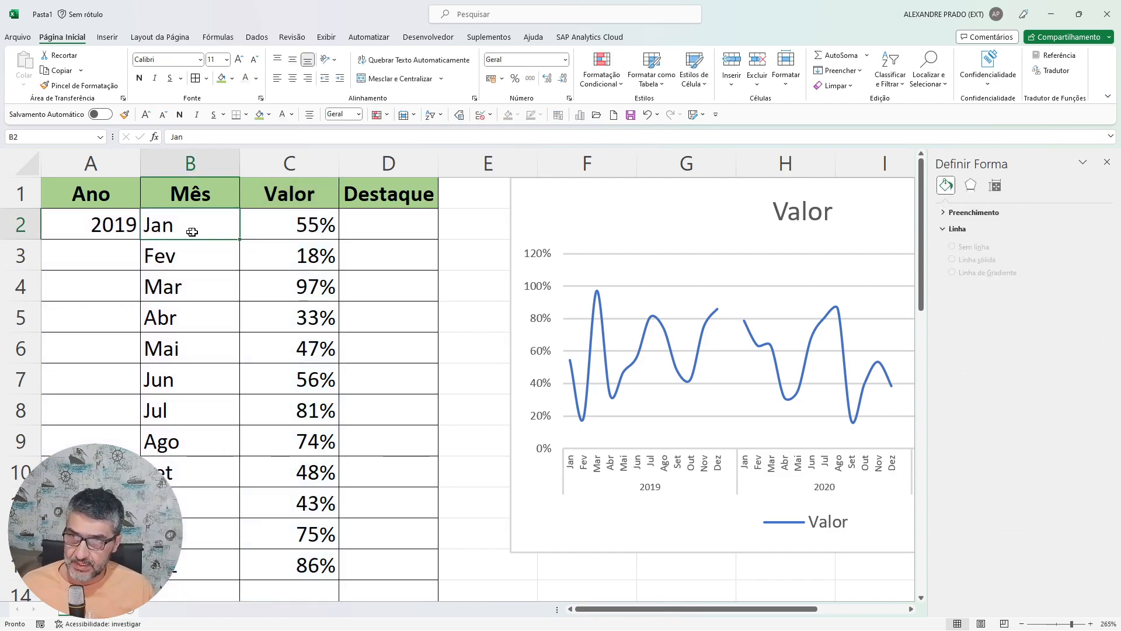
{"action": "left_click", "coordinate": [376, 222]}
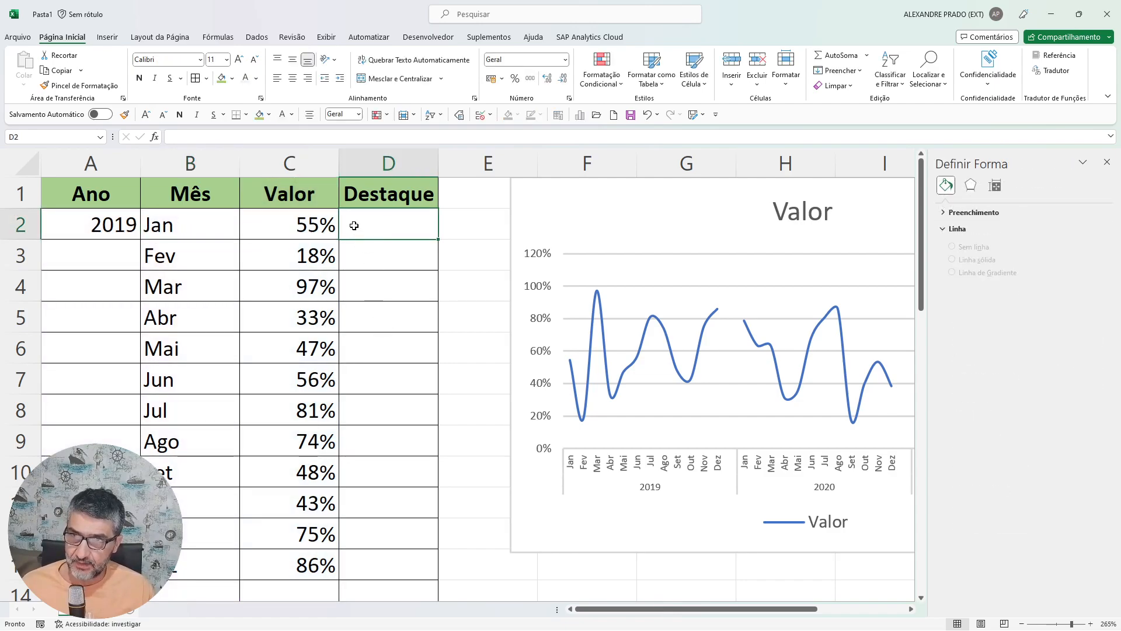
{"action": "left_click", "coordinate": [169, 287]}
{"action": "left_click", "coordinate": [388, 292]}
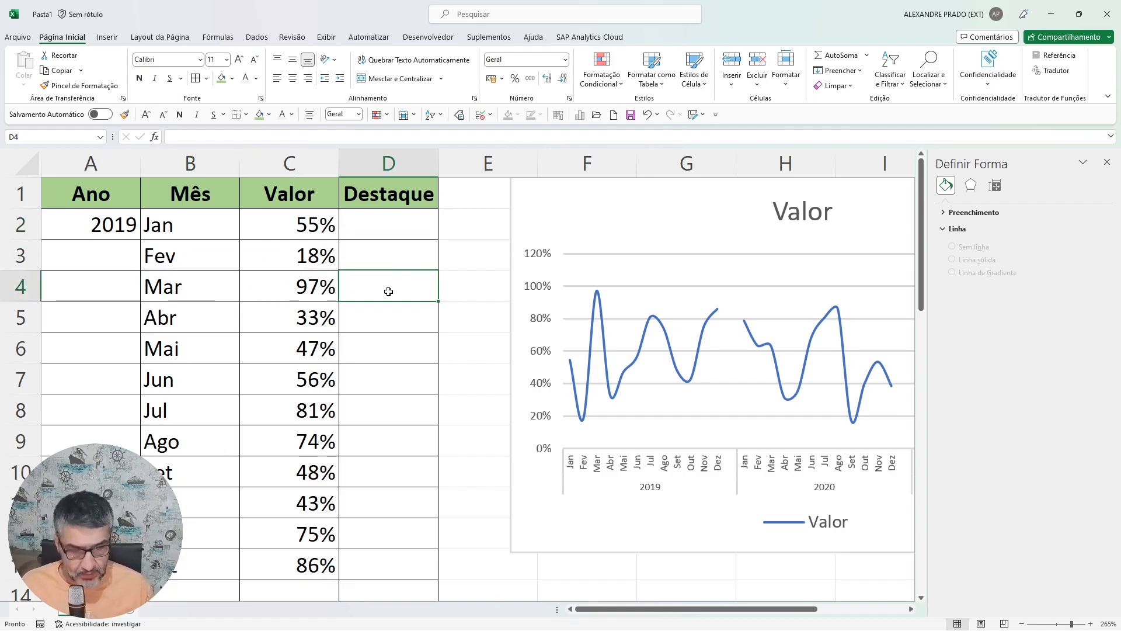
{"action": "type", "text": "97"}
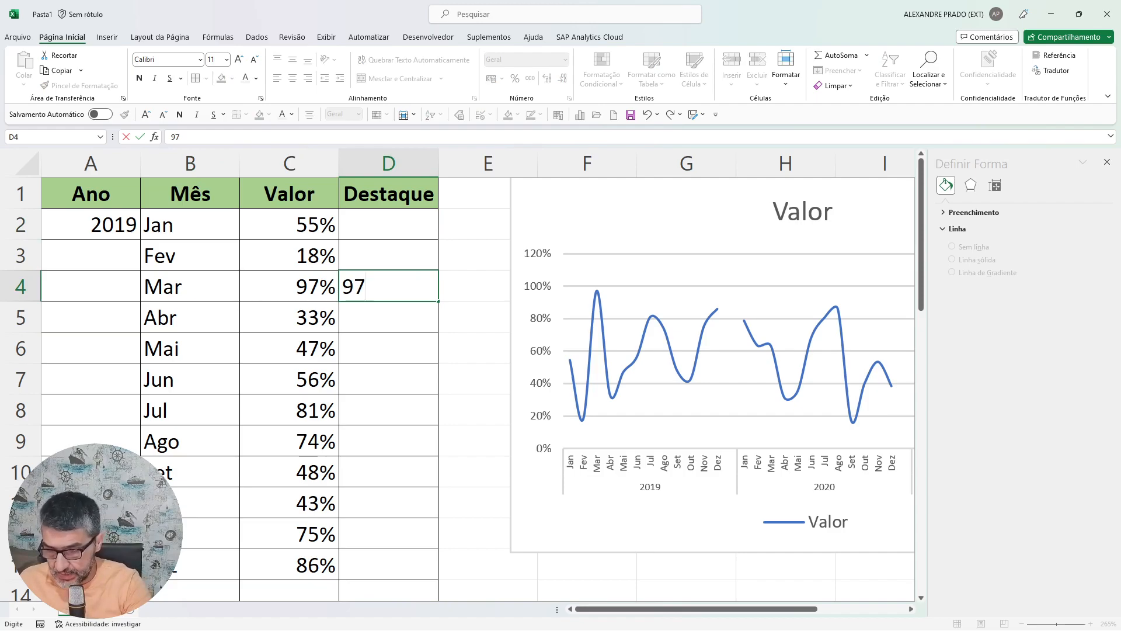
{"action": "type", "text": "%"}
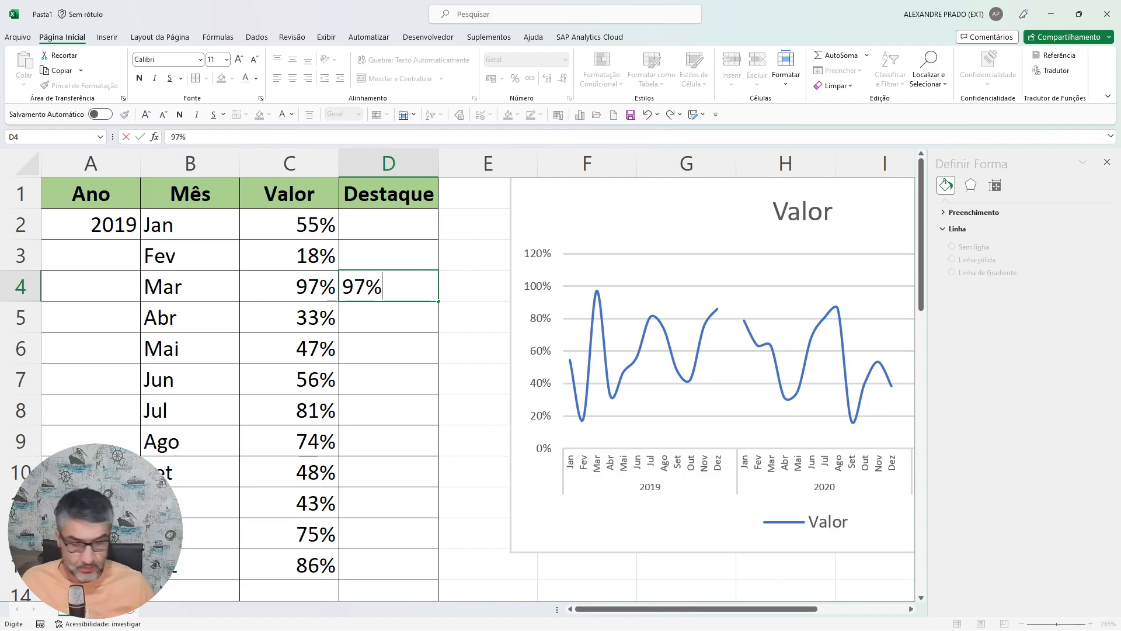
{"action": "key", "text": "Return"}
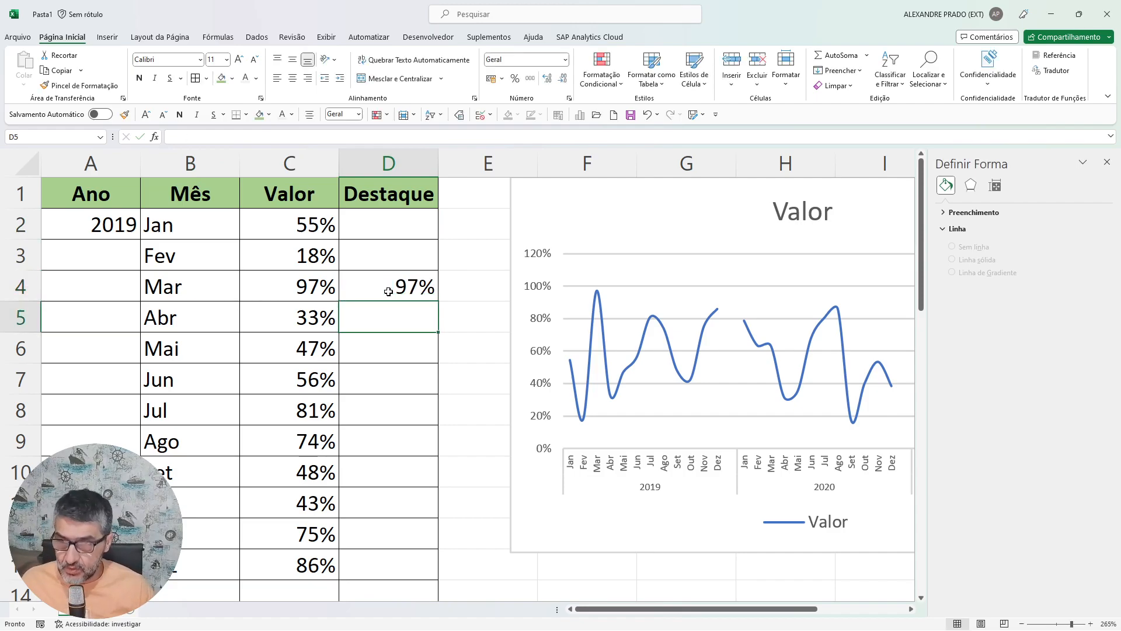
Enter 63% in the Destaque column for March 2020, cell D17.
{"action": "scroll", "coordinate": [388, 292], "scroll_direction": "down", "scroll_amount": 4}
{"action": "left_click", "coordinate": [374, 319]}
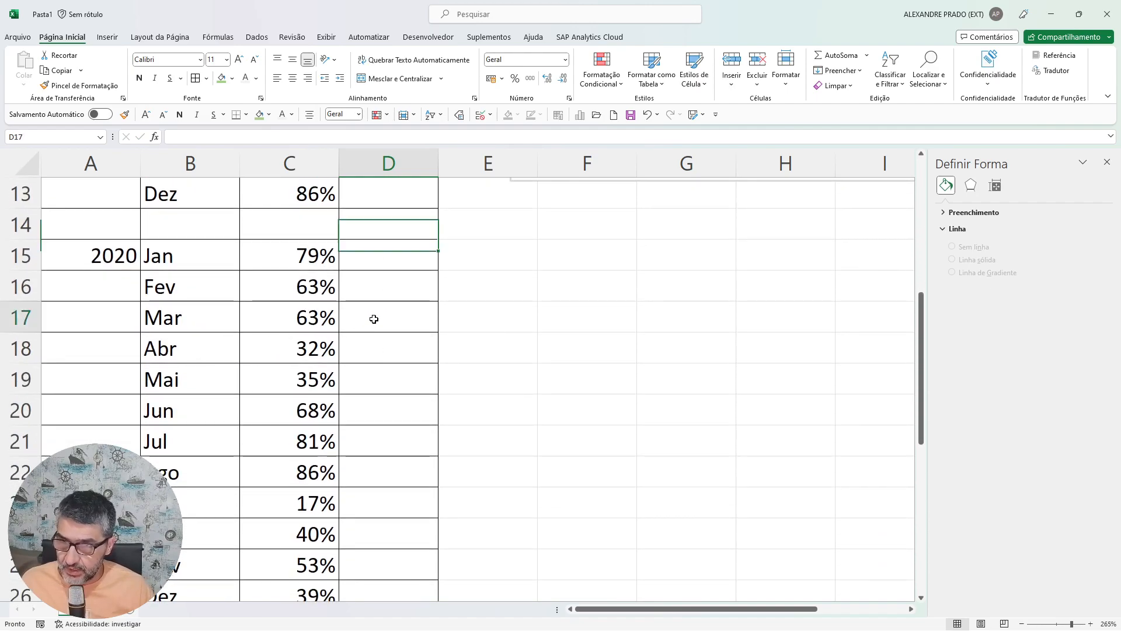
{"action": "type", "text": "63%"}
{"action": "key", "text": "Return"}
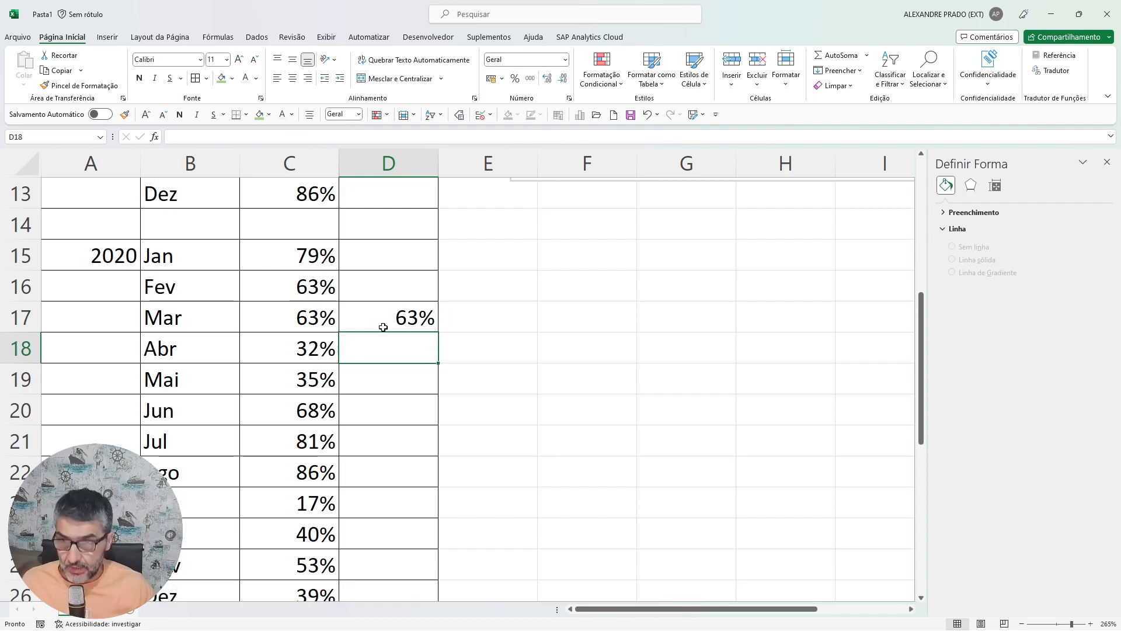
Enter 64% in the Destaque column for March 2021, cell D30.
{"action": "scroll", "coordinate": [383, 327], "scroll_direction": "down", "scroll_amount": 4}
{"action": "left_click", "coordinate": [390, 361]}
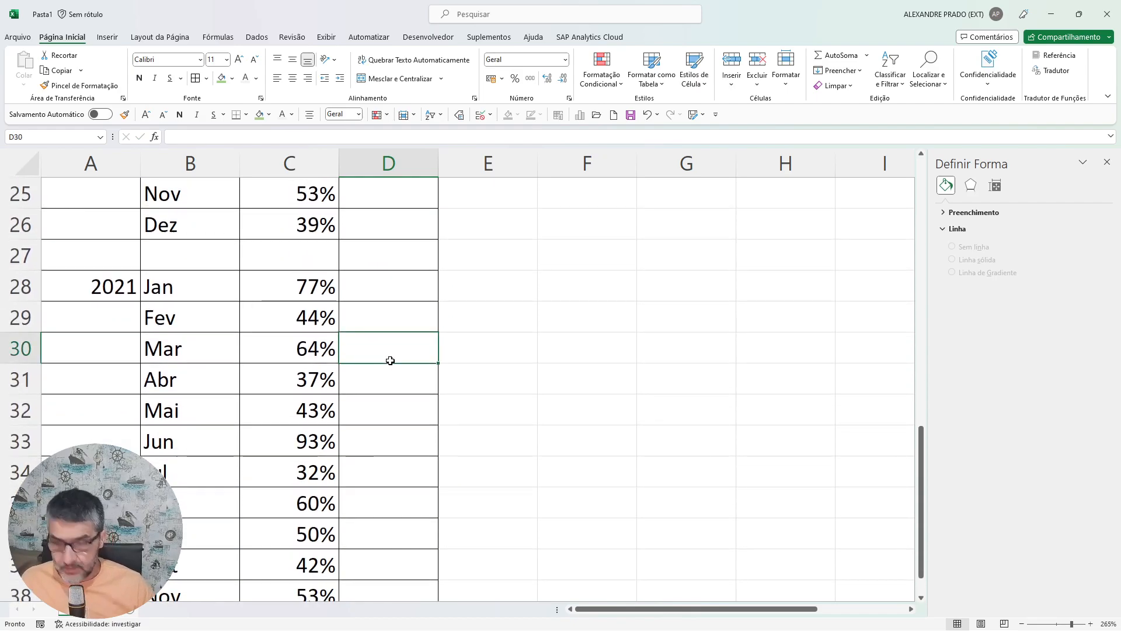
{"action": "type", "text": "64%"}
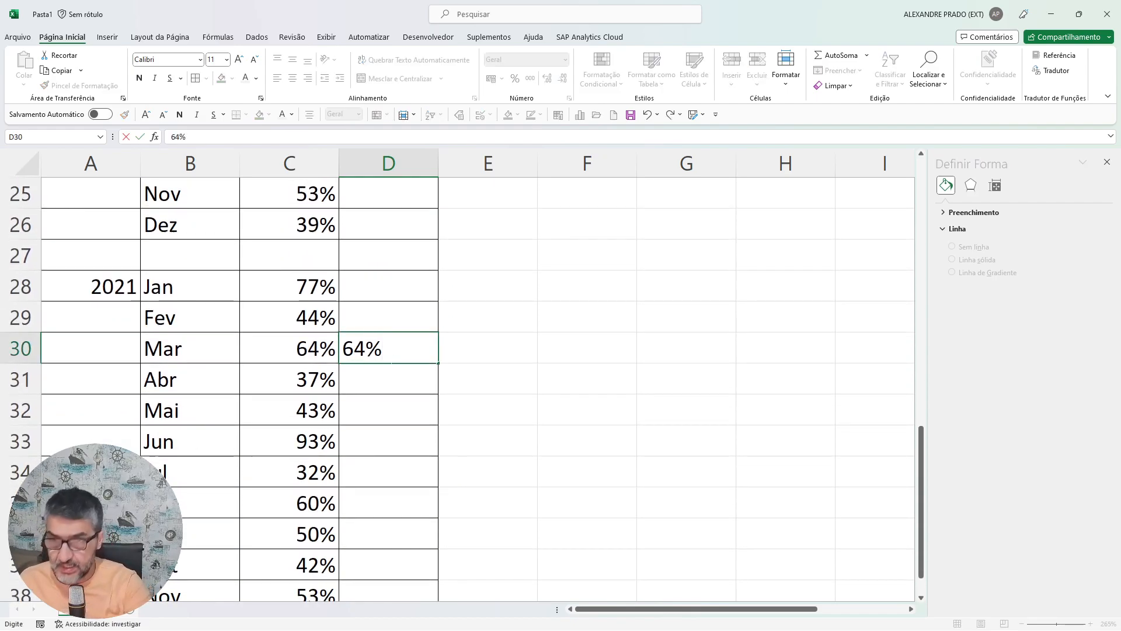
{"action": "key", "text": "Return"}
Review the March entries in the Destaque column for 2019, 2020 and 2021, cells D4, D17 and D30.
{"action": "scroll", "coordinate": [387, 358], "scroll_direction": "up", "scroll_amount": 8}
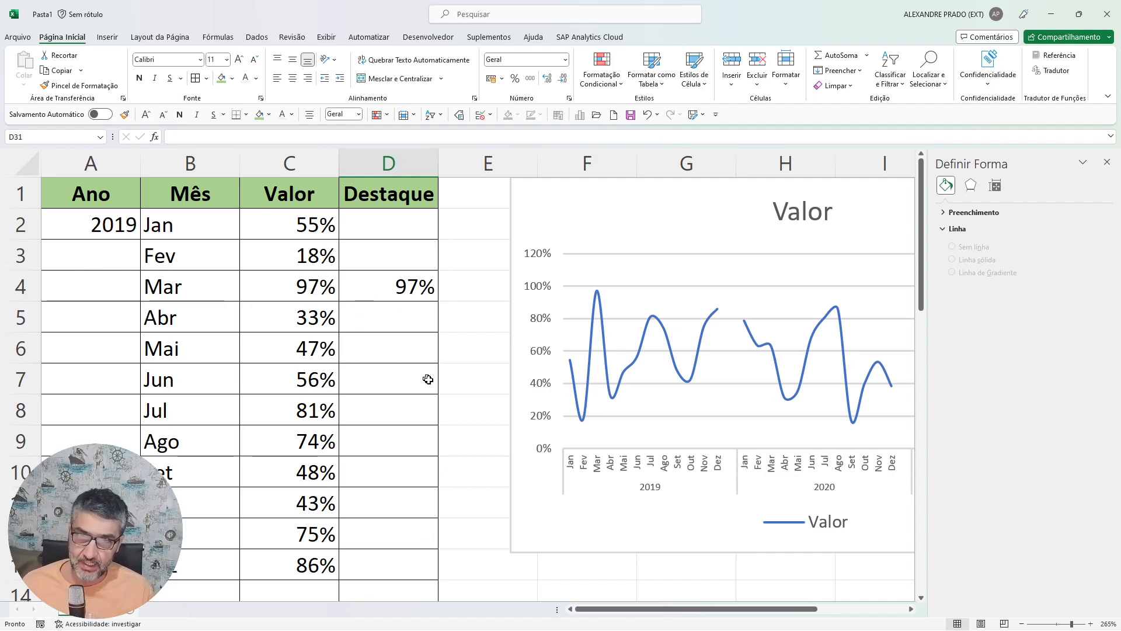
{"action": "left_click", "coordinate": [406, 289]}
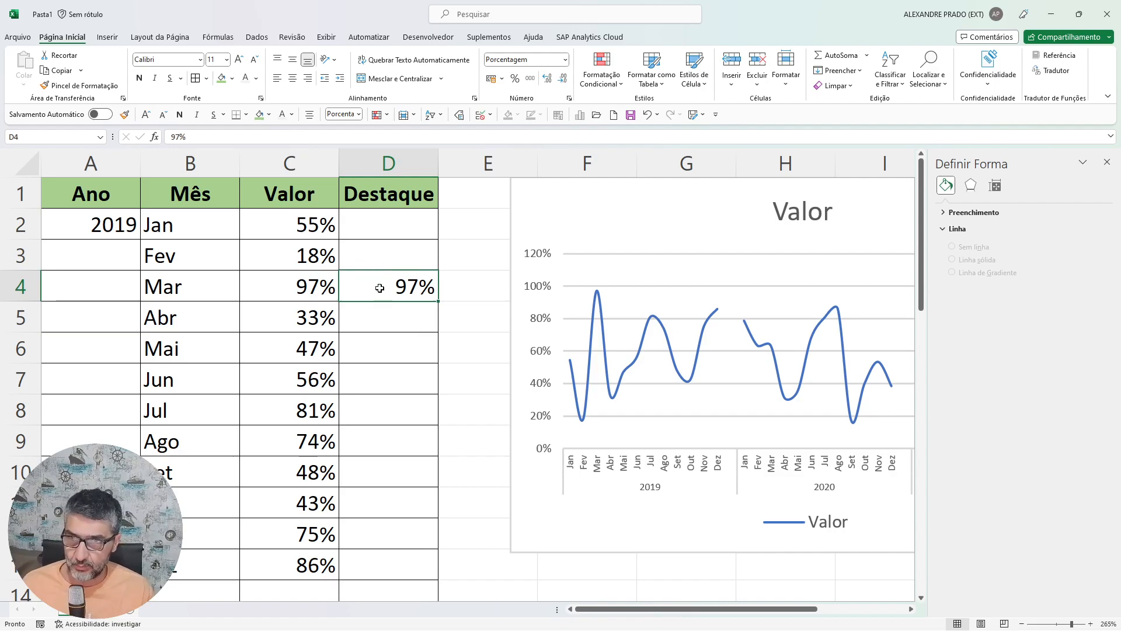
{"action": "scroll", "coordinate": [357, 281], "scroll_direction": "down", "scroll_amount": 4}
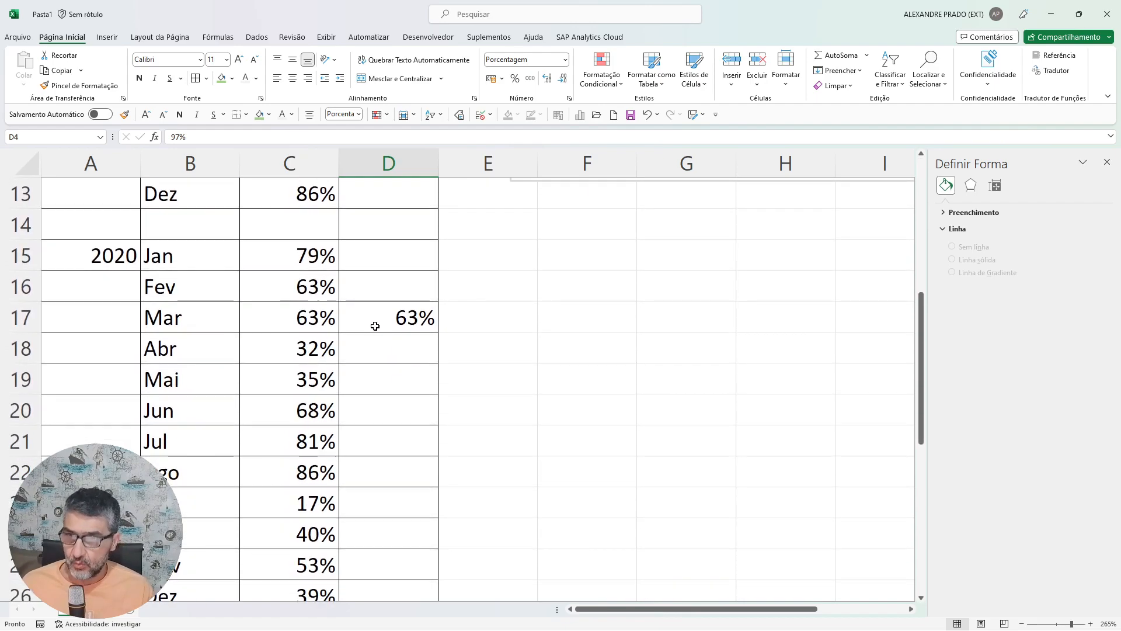
{"action": "left_click", "coordinate": [375, 326]}
{"action": "scroll", "coordinate": [375, 326], "scroll_direction": "down", "scroll_amount": 4}
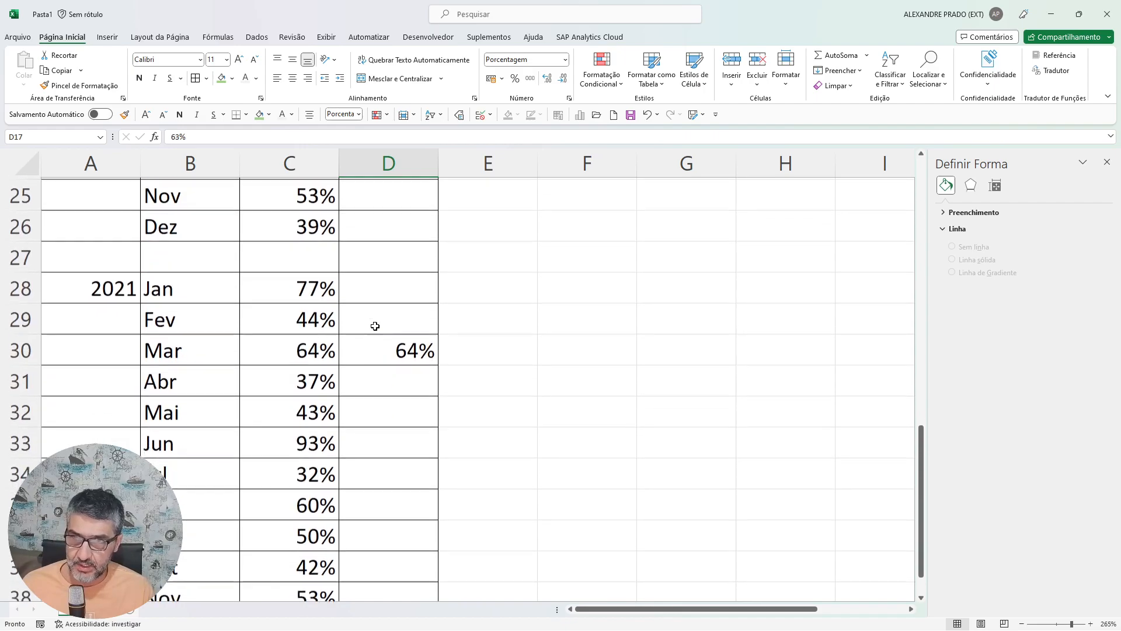
{"action": "left_click", "coordinate": [378, 349]}
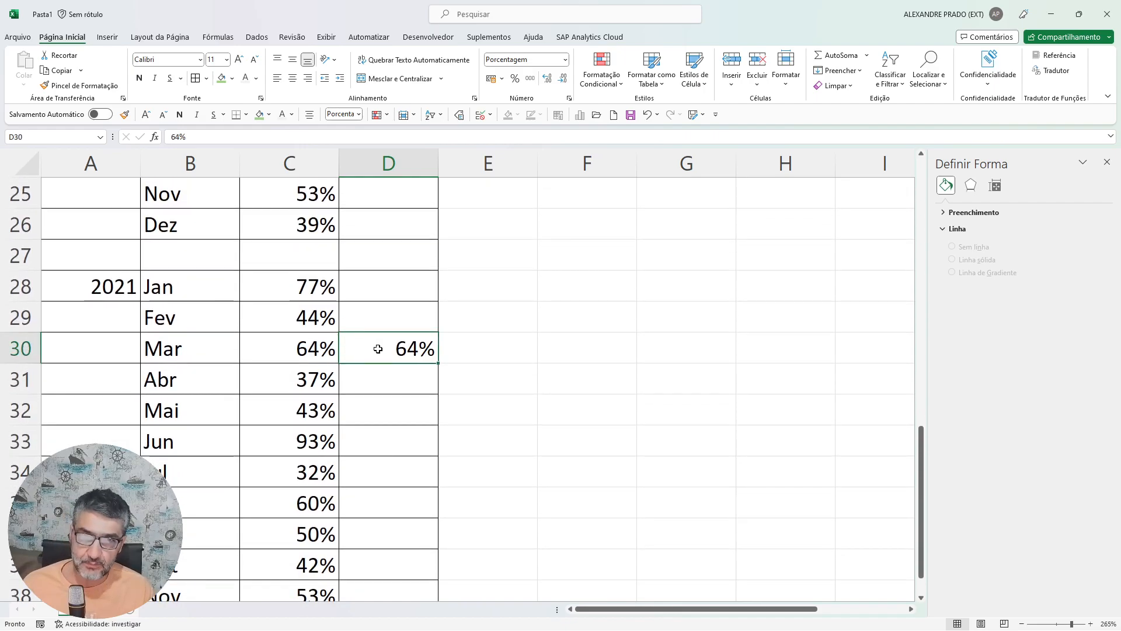
{"action": "scroll", "coordinate": [378, 348], "scroll_direction": "up", "scroll_amount": 8}
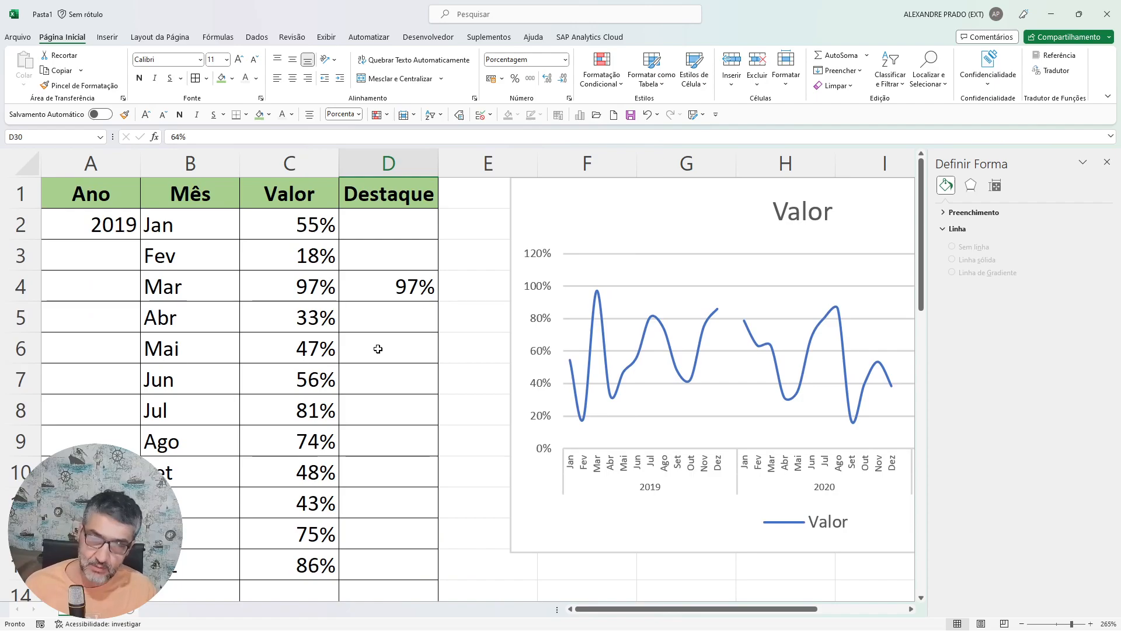
{"action": "left_click", "coordinate": [386, 284]}
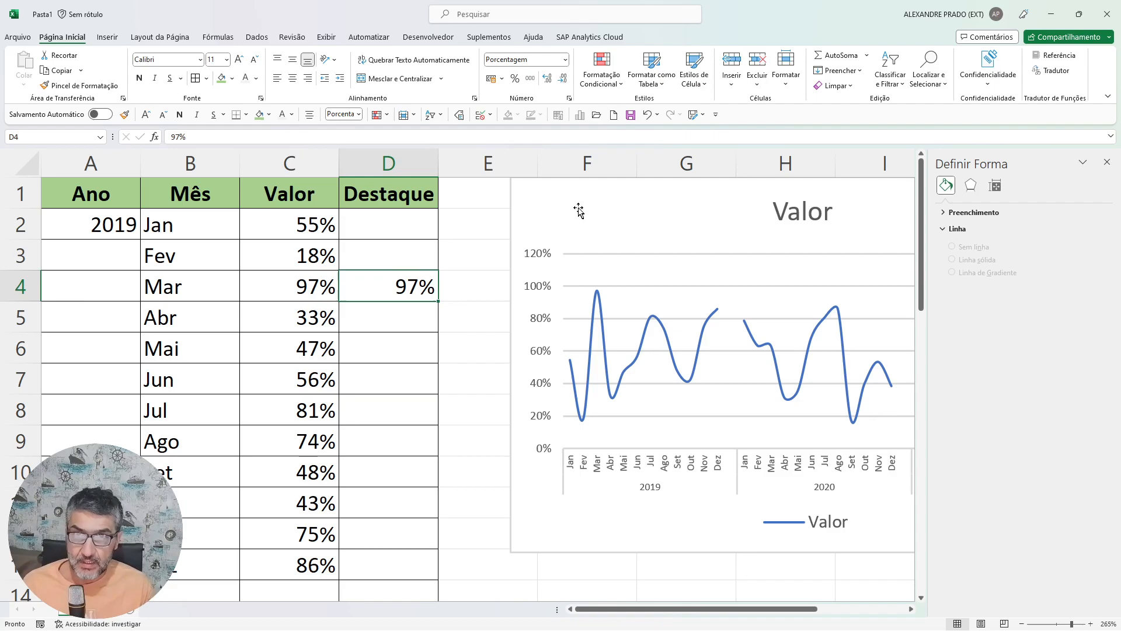
Narrow the chart from its table-facing side so it begins in column G, and close the chart formatting pane.
{"action": "left_click", "coordinate": [561, 201]}
{"action": "left_click_drag", "start_coordinate": [511, 366], "coordinate": [686, 377]}
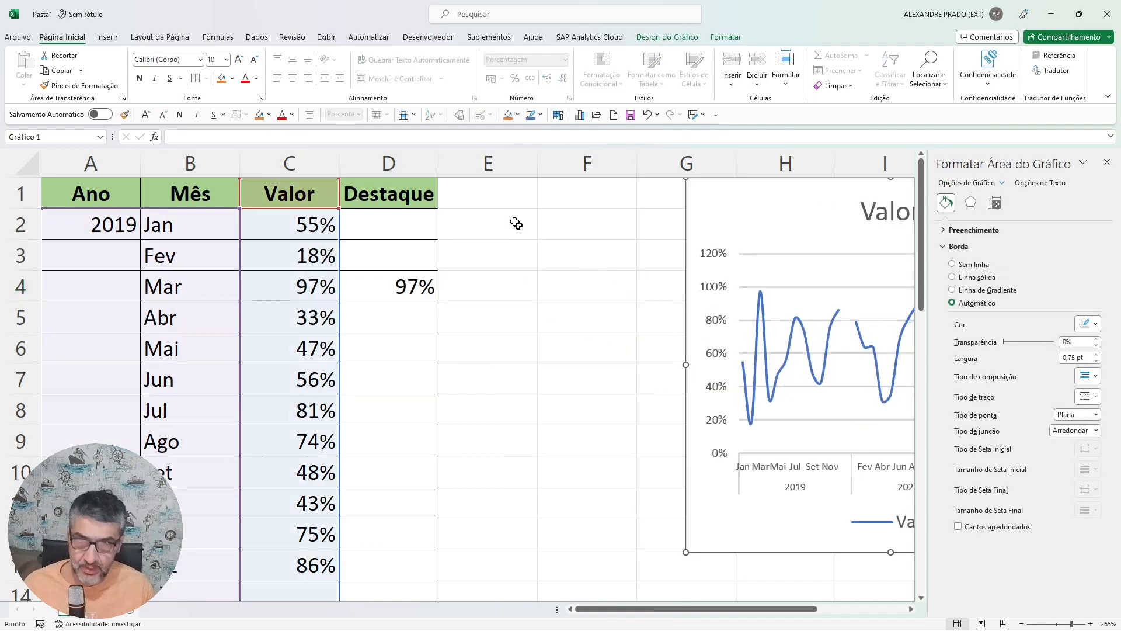
{"action": "left_click", "coordinate": [1107, 162]}
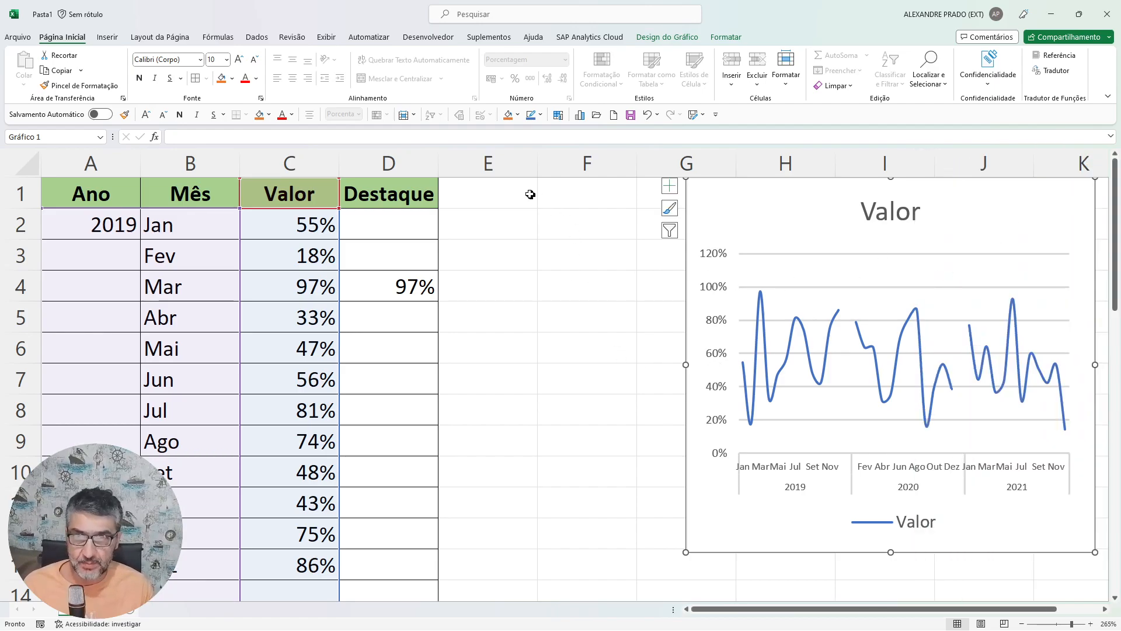
{"action": "left_click", "coordinate": [506, 199]}
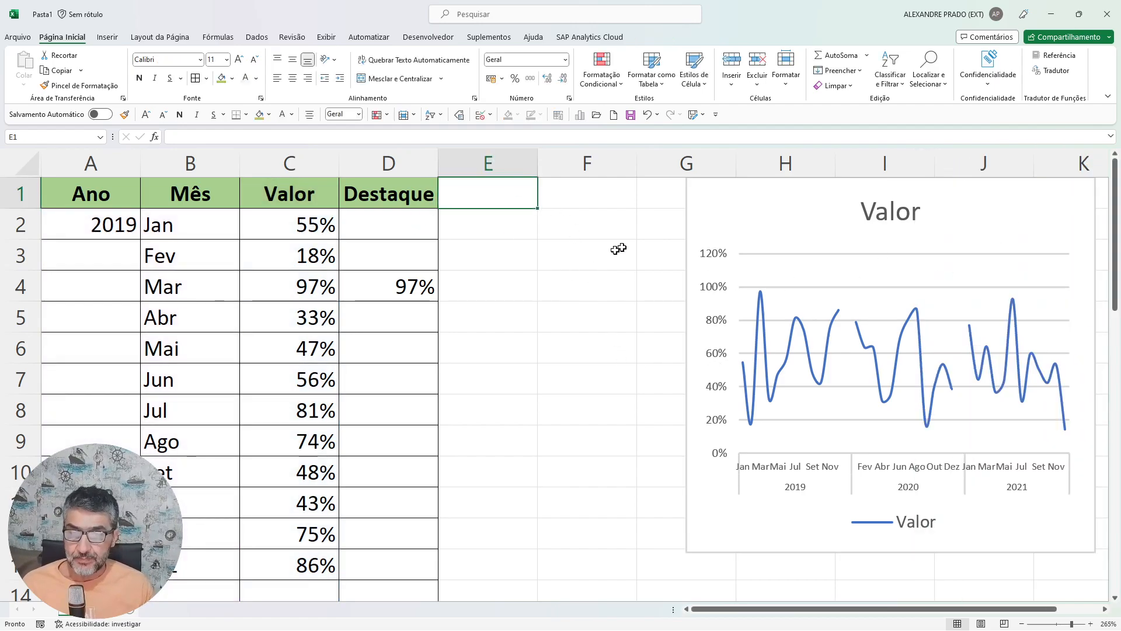
Enter 12 in cell F1 and move that cell's content down to F2.
{"action": "left_click", "coordinate": [589, 199]}
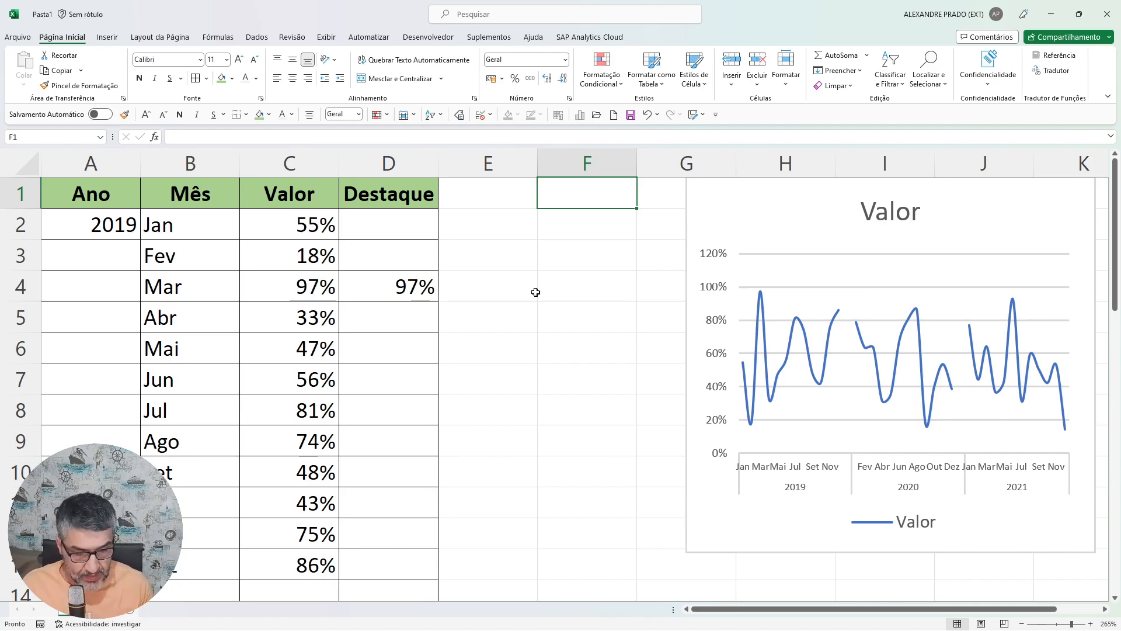
{"action": "type", "text": "12"}
{"action": "key", "text": "Return"}
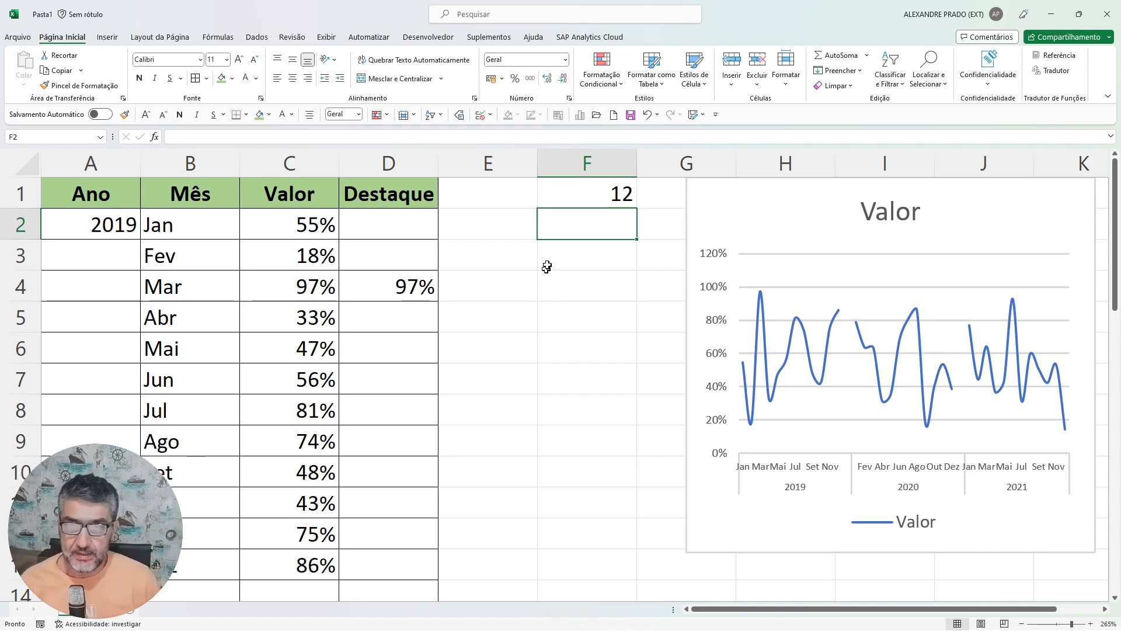
{"action": "left_click", "coordinate": [570, 206]}
{"action": "left_click_drag", "start_coordinate": [573, 208], "coordinate": [576, 223]}
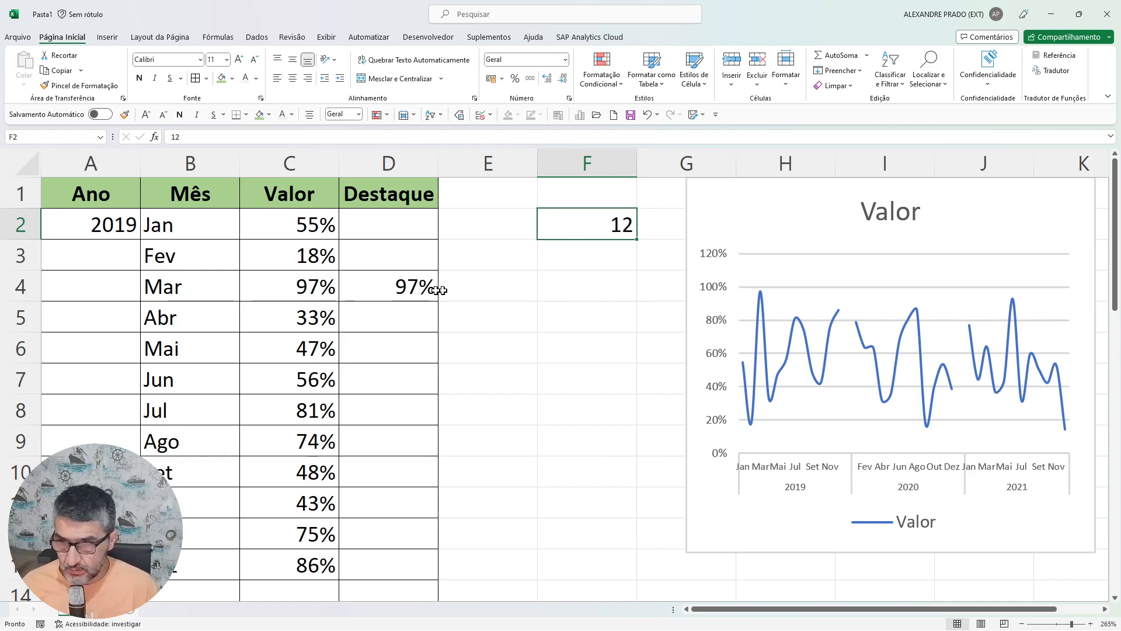
Set cell F2 to 3 and compare it with the March 2019 row of the table.
{"action": "type", "text": "3"}
{"action": "key", "text": "Return"}
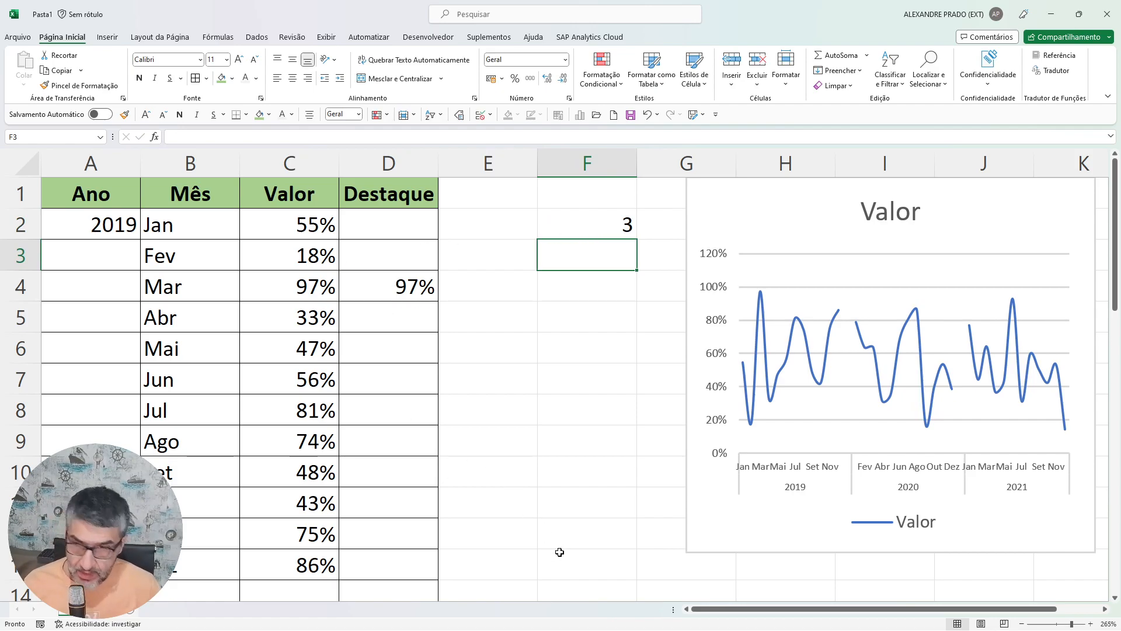
{"action": "left_click", "coordinate": [399, 290]}
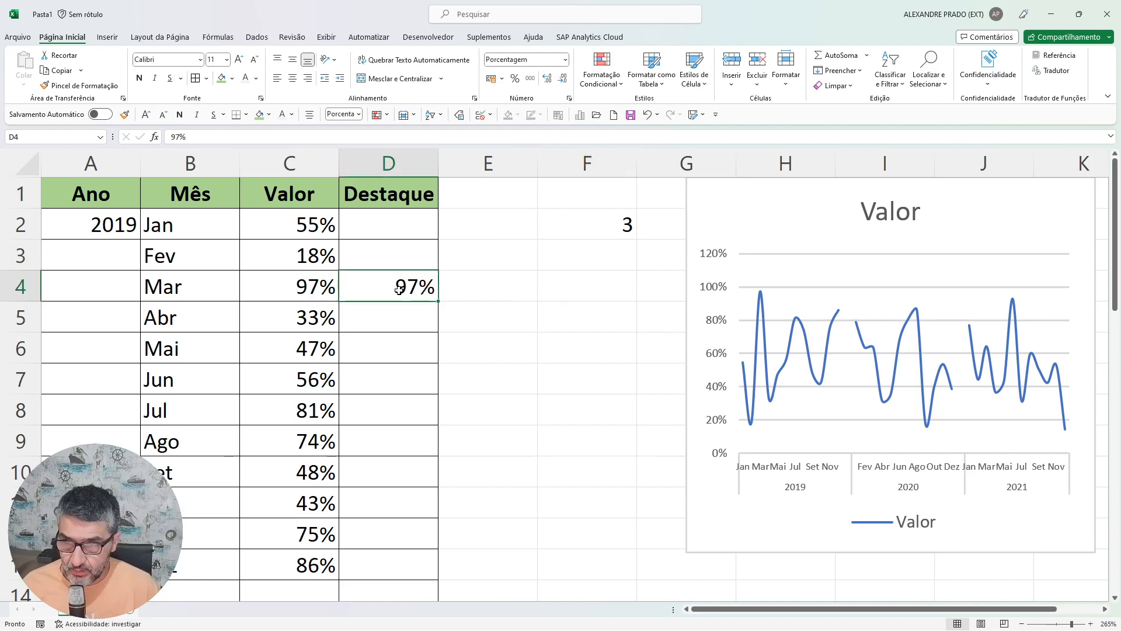
{"action": "left_click", "coordinate": [622, 218]}
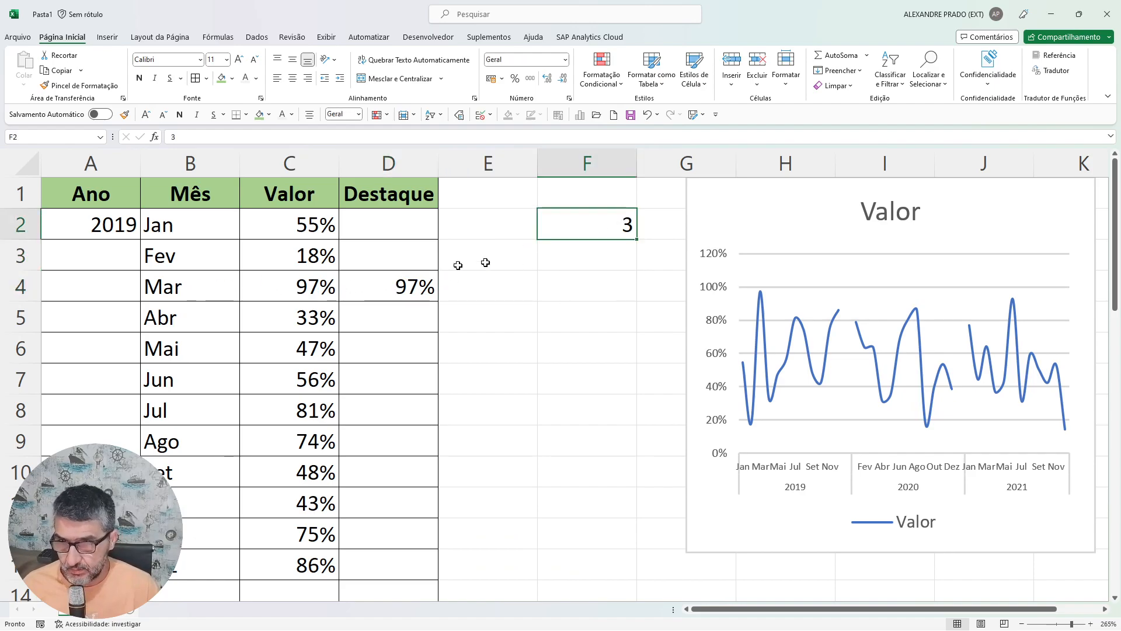
{"action": "left_click", "coordinate": [154, 294]}
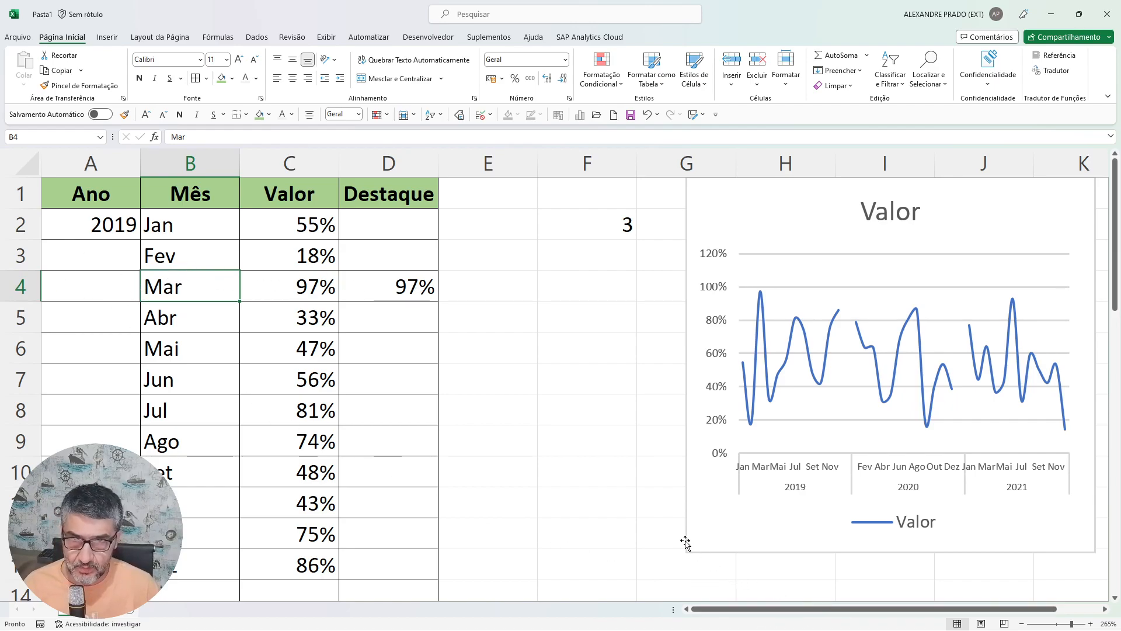
Move the chart away from the table to clear column H, and enter the heading Meses in cell H1.
{"action": "left_click", "coordinate": [1105, 610]}
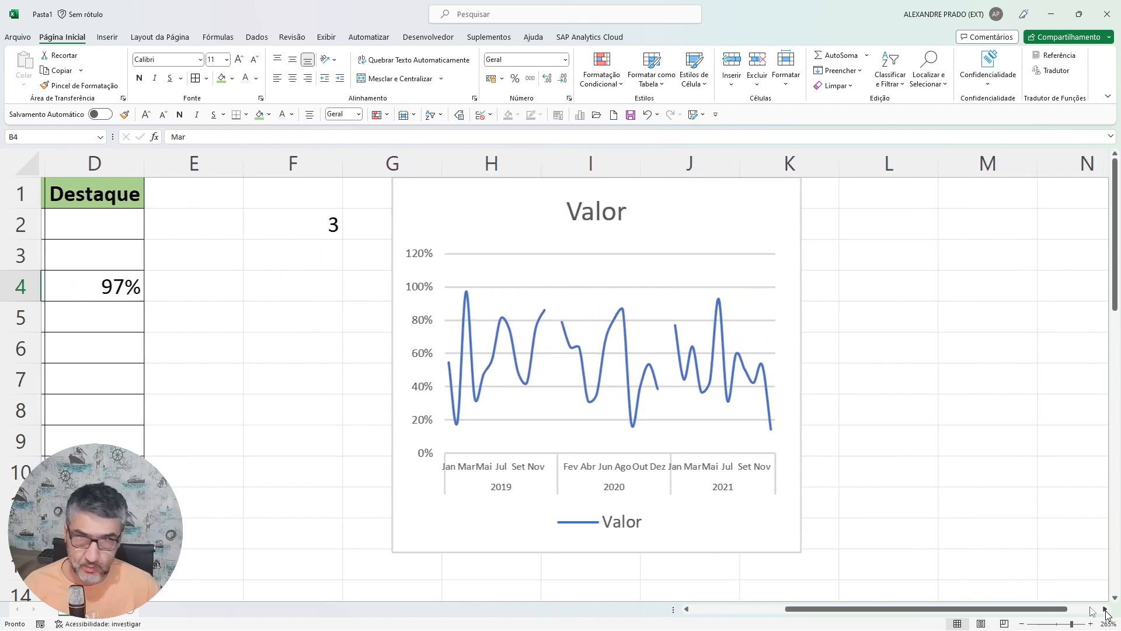
{"action": "left_click_drag", "start_coordinate": [493, 191], "coordinate": [721, 188]}
{"action": "left_click", "coordinate": [478, 197]}
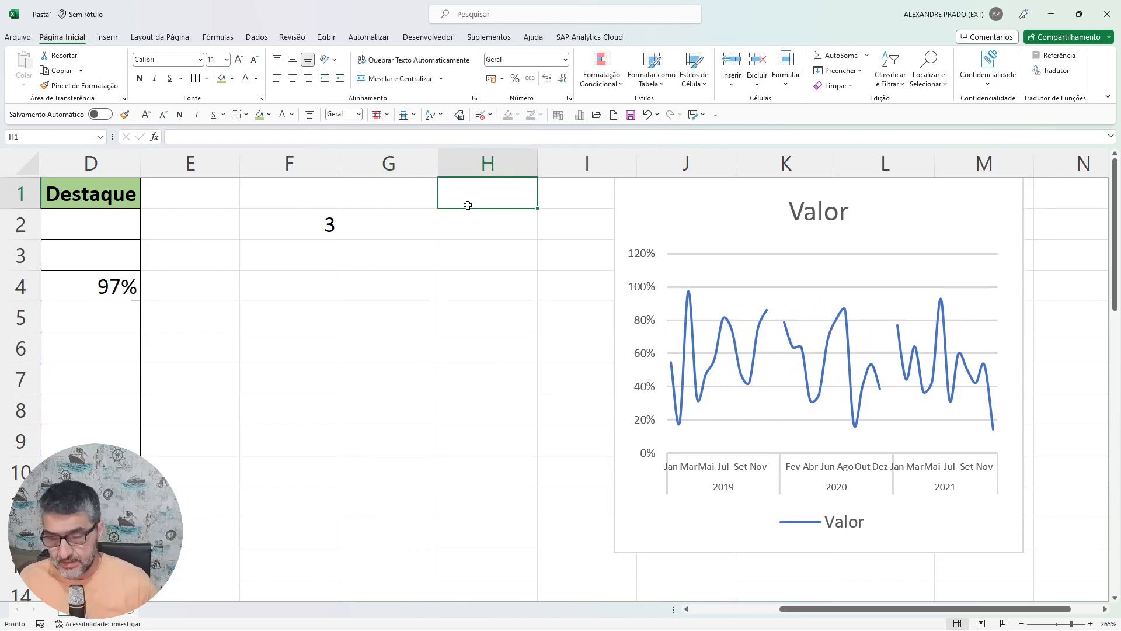
{"action": "type", "text": "Meses"}
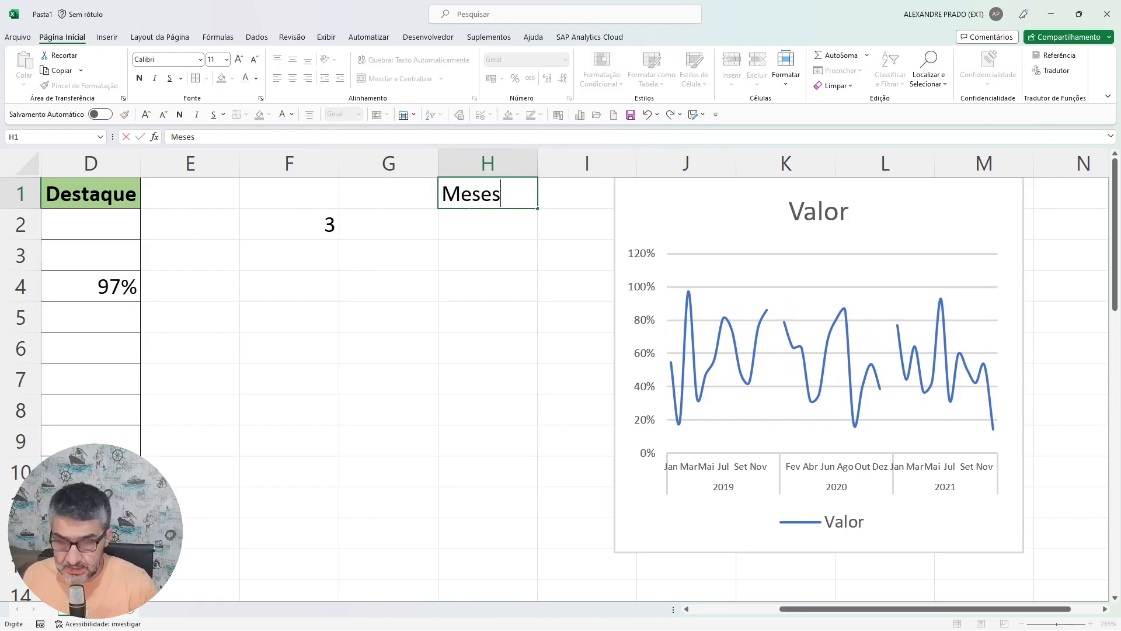
{"action": "key", "text": "Return"}
Enter Jan in cell H2 and fill the month series down to Dez in H13.
{"action": "type", "text": "Jan"}
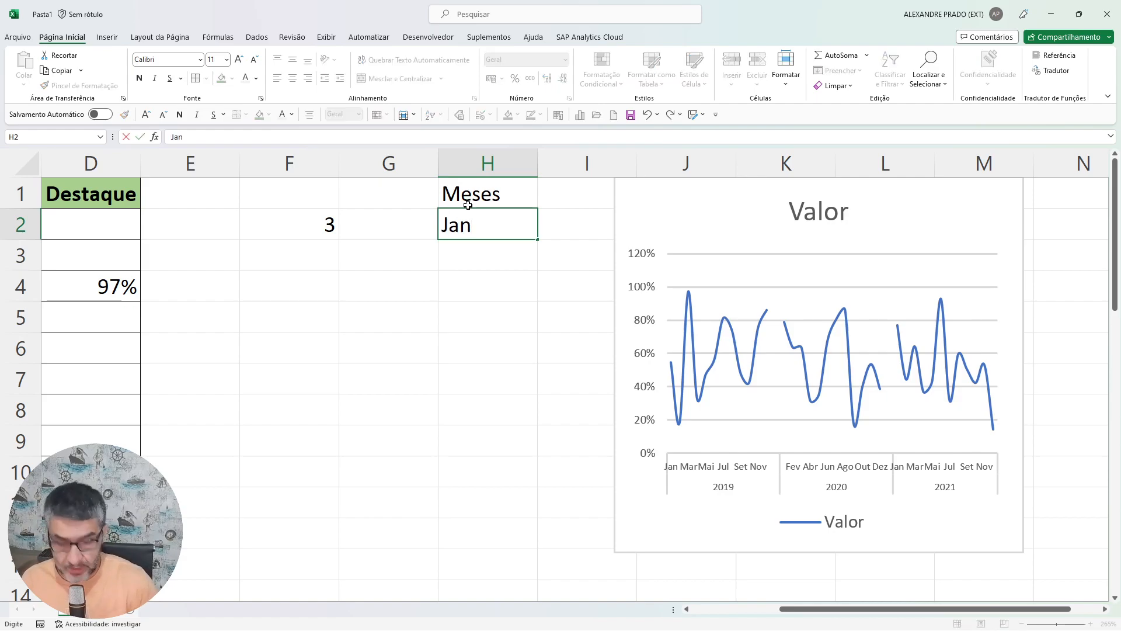
{"action": "key", "text": "Return"}
{"action": "left_click", "coordinate": [492, 222]}
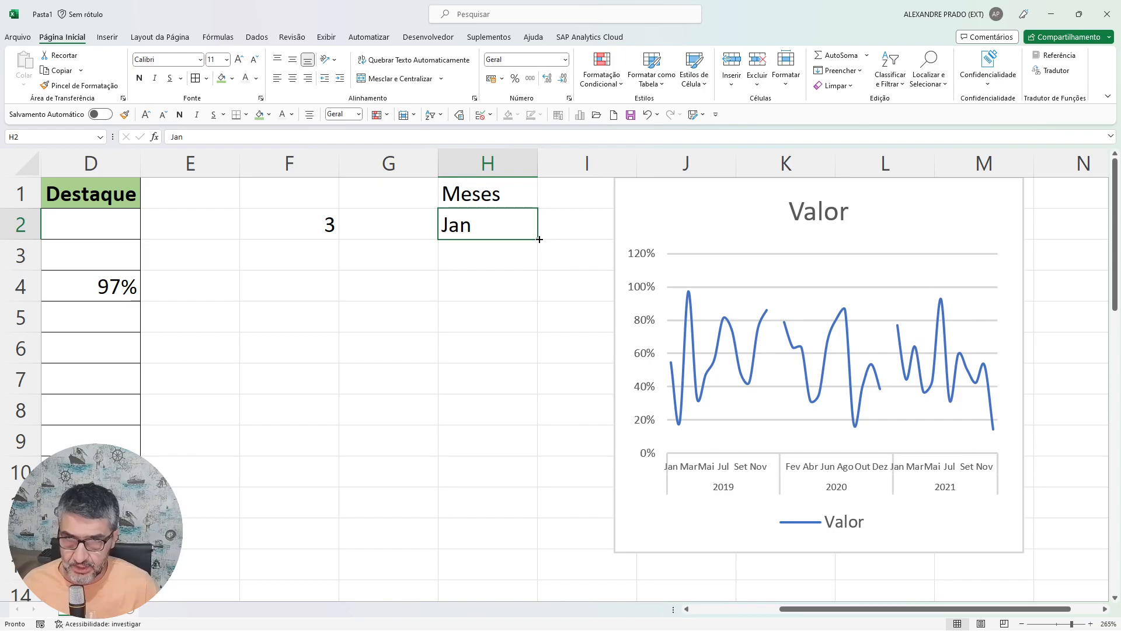
{"action": "left_click_drag", "start_coordinate": [540, 240], "coordinate": [516, 574]}
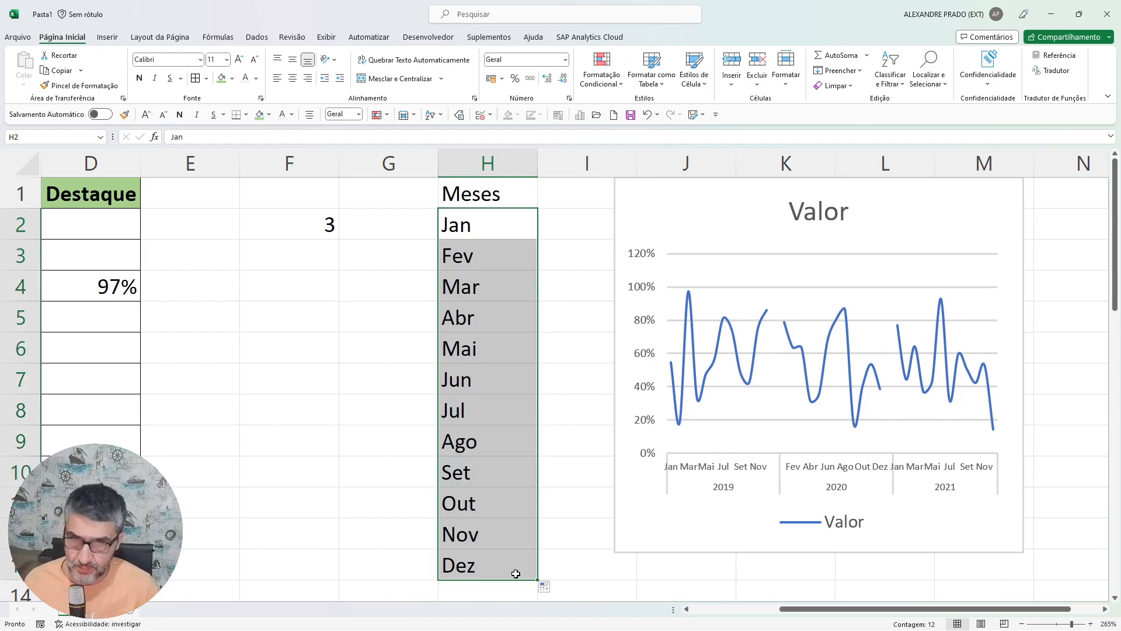
{"action": "left_click", "coordinate": [456, 185]}
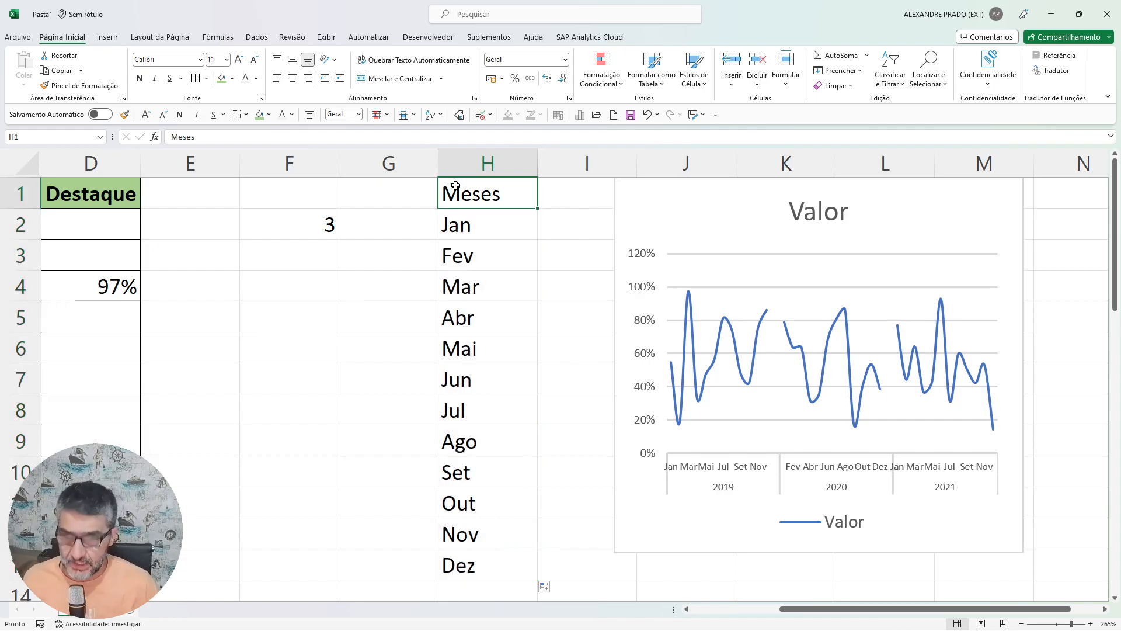
{"action": "key", "text": "ctrl+shift+Down"}
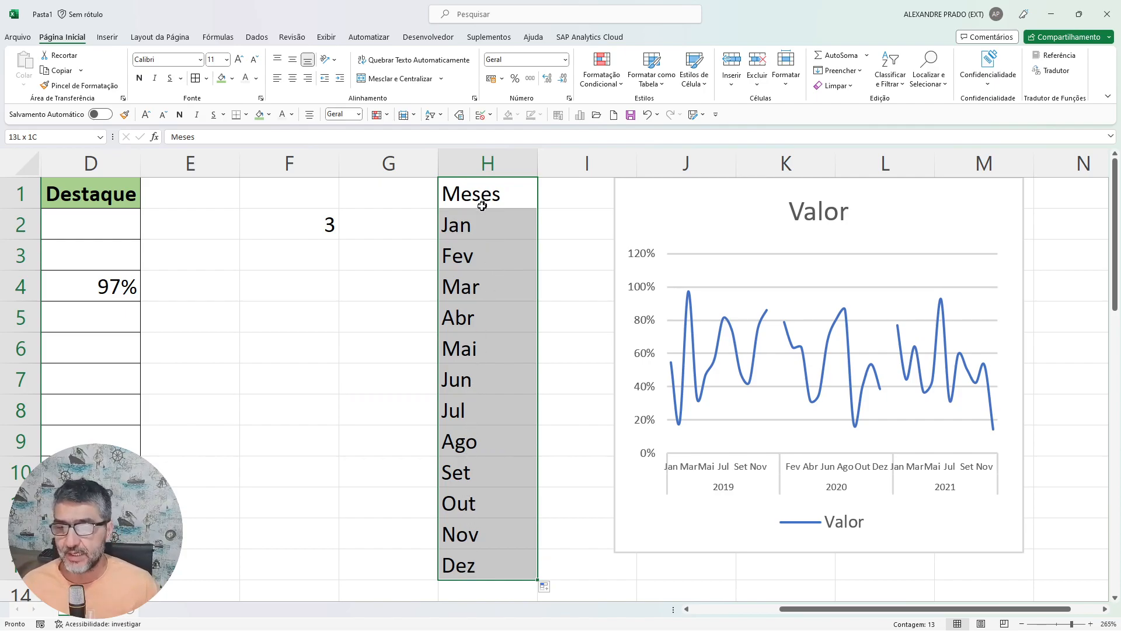
{"action": "left_click_drag", "start_coordinate": [478, 219], "coordinate": [470, 575]}
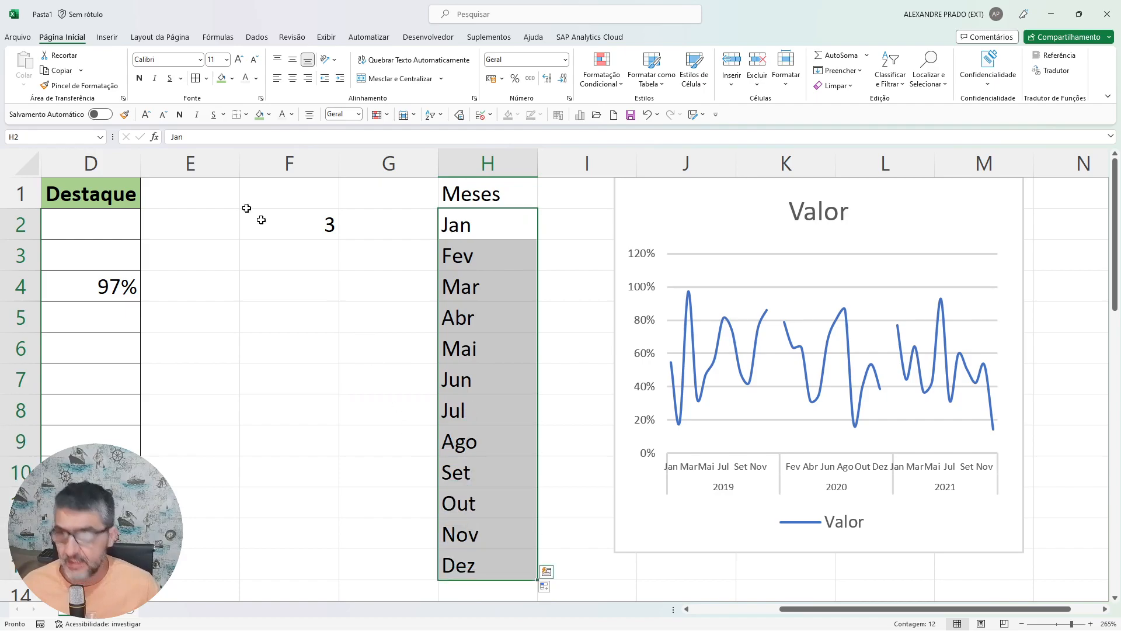
{"action": "left_click", "coordinate": [15, 137]}
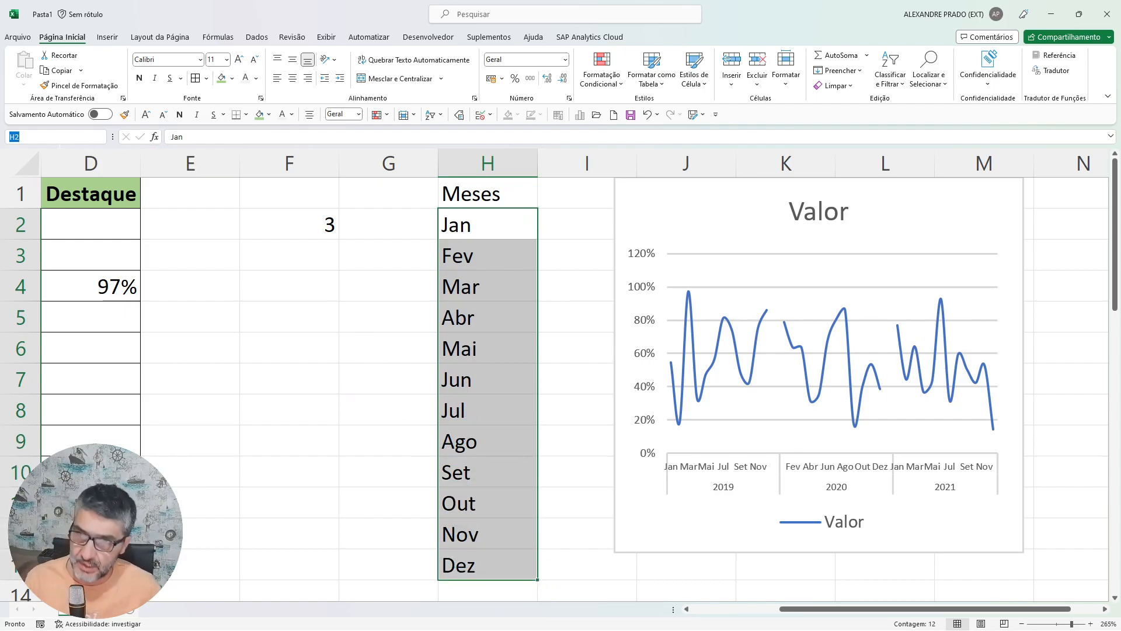
{"action": "left_click_drag", "start_coordinate": [485, 221], "coordinate": [468, 559]}
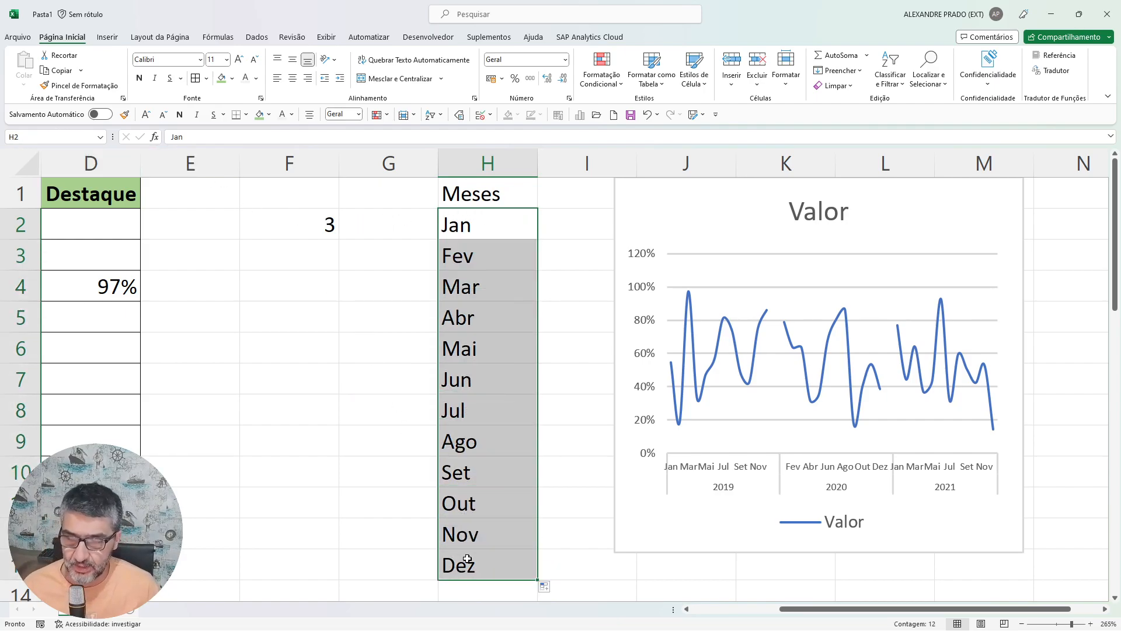
Create a named range from the month list in H1:H13, taking the name from the top row (Linha superior).
{"action": "left_click_drag", "start_coordinate": [461, 192], "coordinate": [468, 569]}
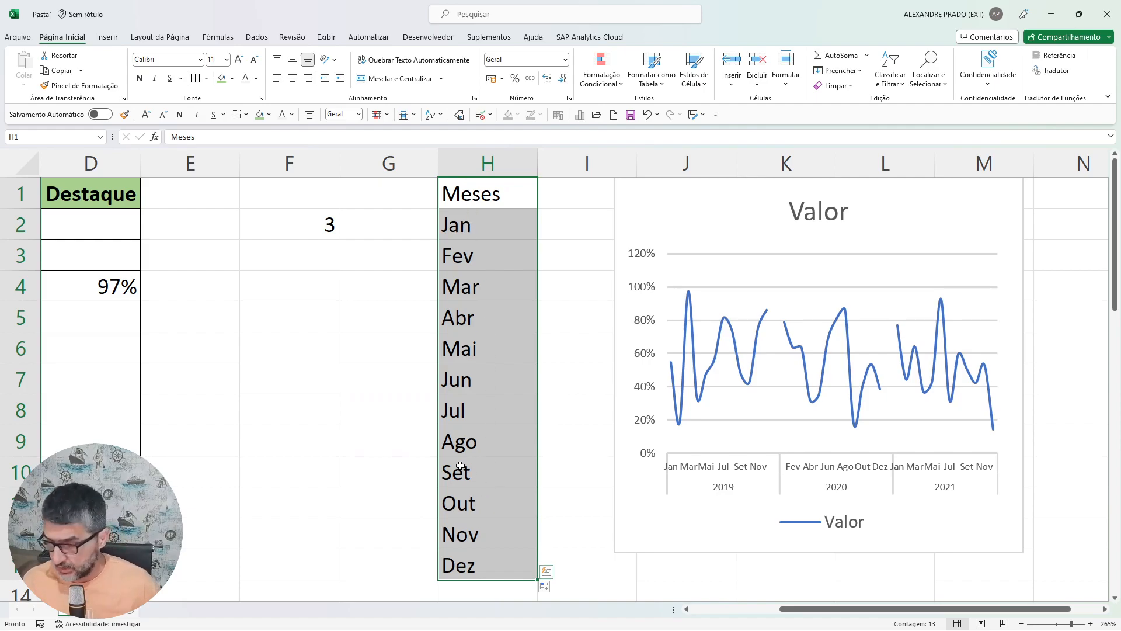
{"action": "key", "text": "ctrl+shift+F3"}
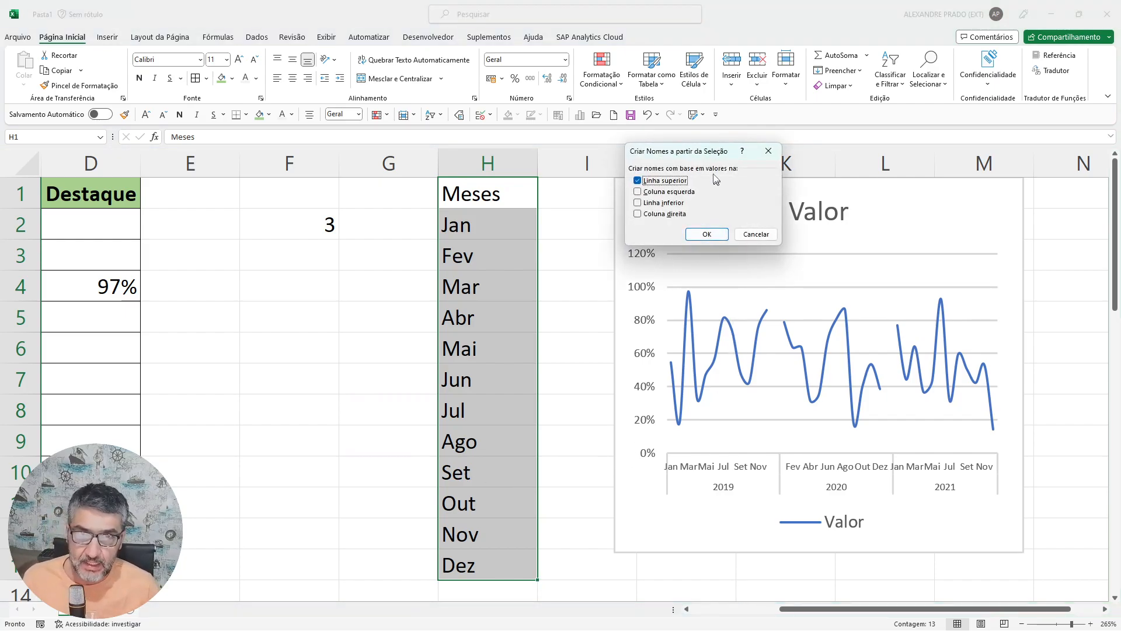
{"action": "left_click_drag", "start_coordinate": [710, 156], "coordinate": [330, 192]}
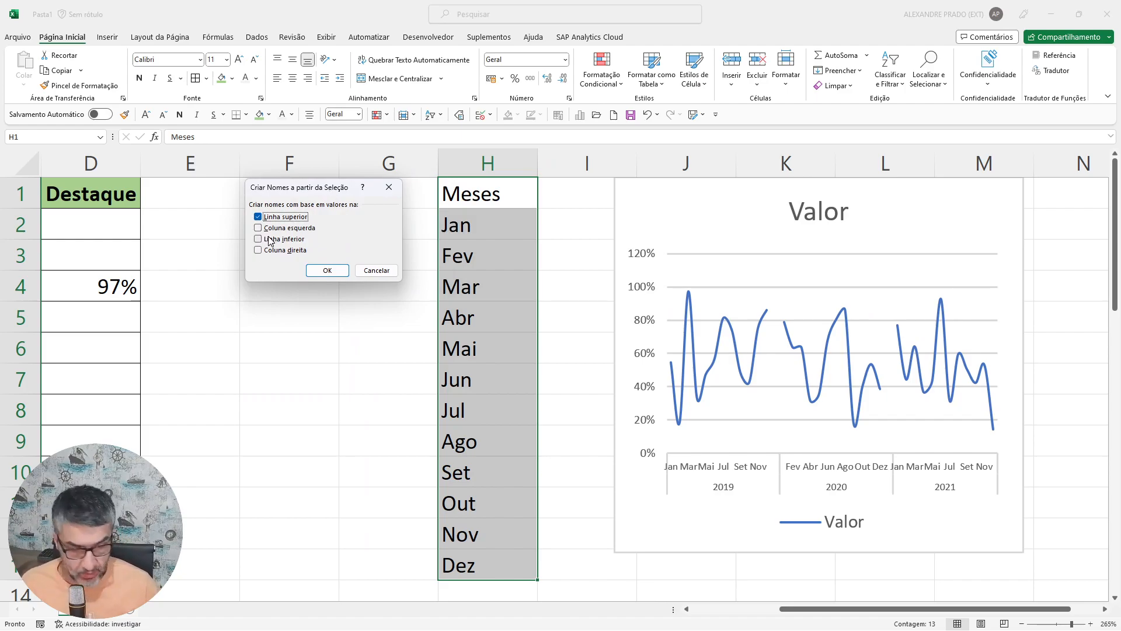
{"action": "key", "text": "super+plus"}
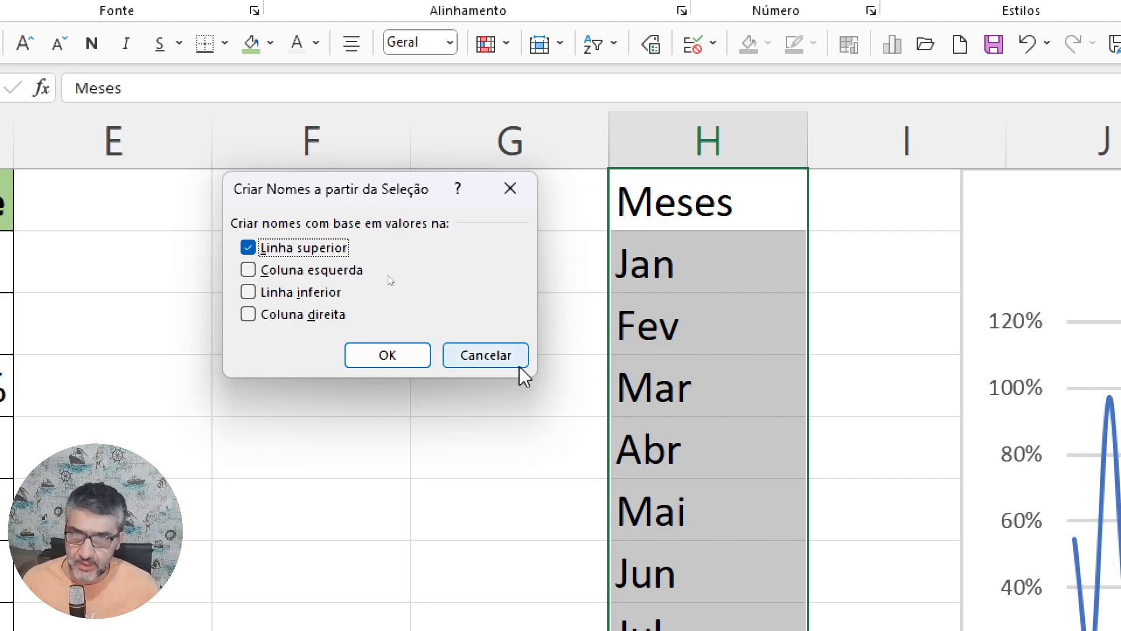
{"action": "left_click", "coordinate": [380, 356]}
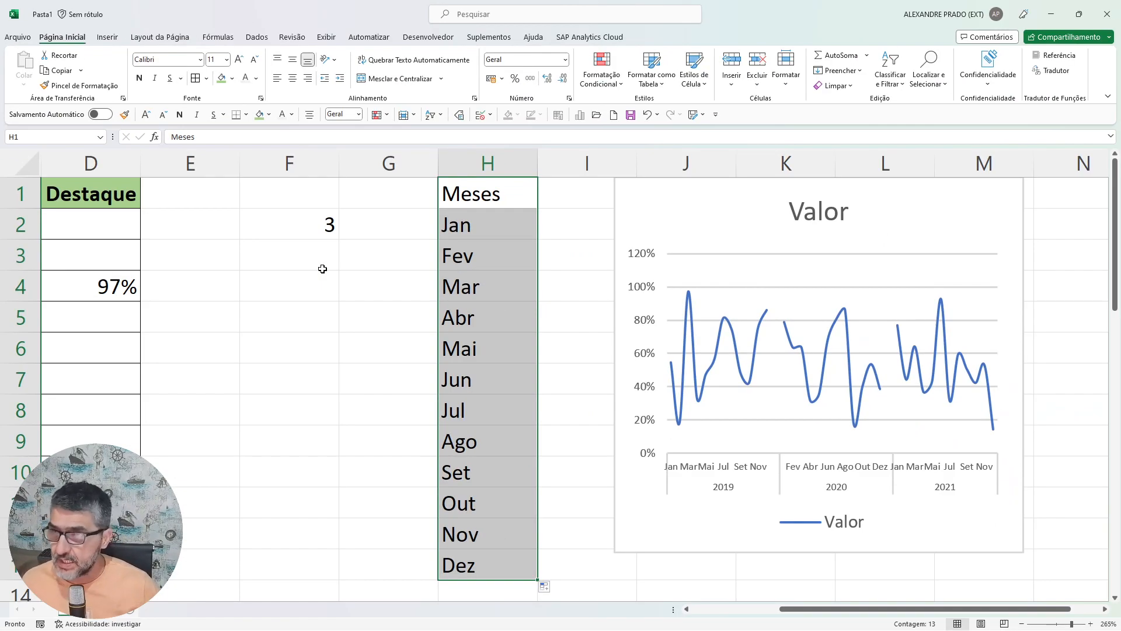
Check which cells the named range Meses covers by jumping to it from another cell.
{"action": "key", "text": "ctrl"}
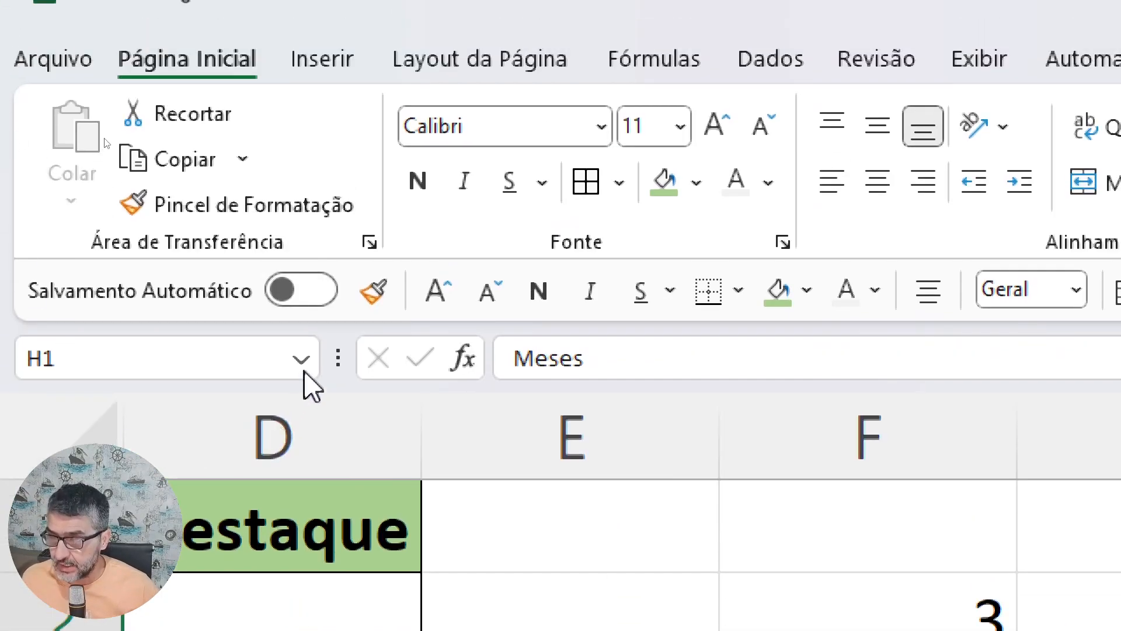
{"action": "left_click", "coordinate": [310, 358]}
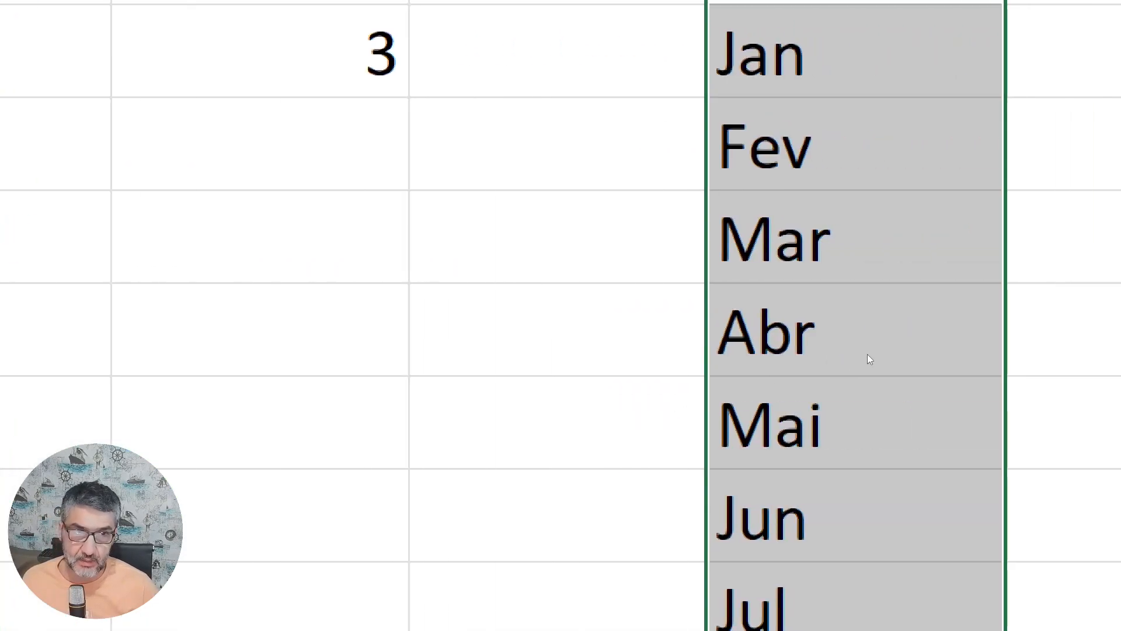
{"action": "left_click", "coordinate": [97, 157]}
{"action": "left_click", "coordinate": [295, 278]}
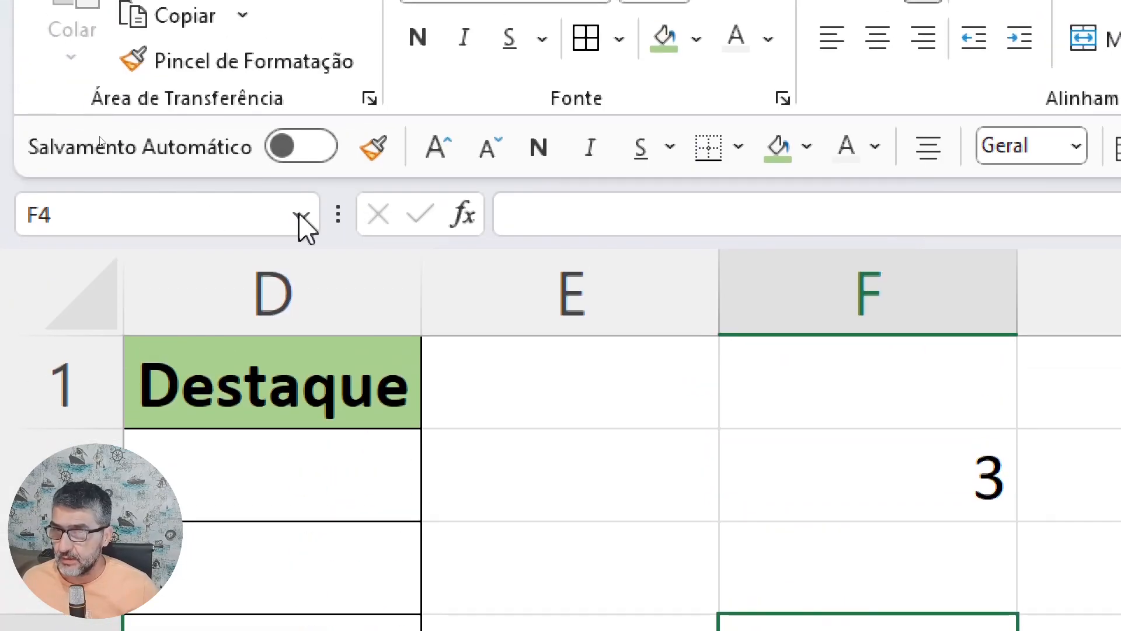
{"action": "left_click", "coordinate": [303, 217]}
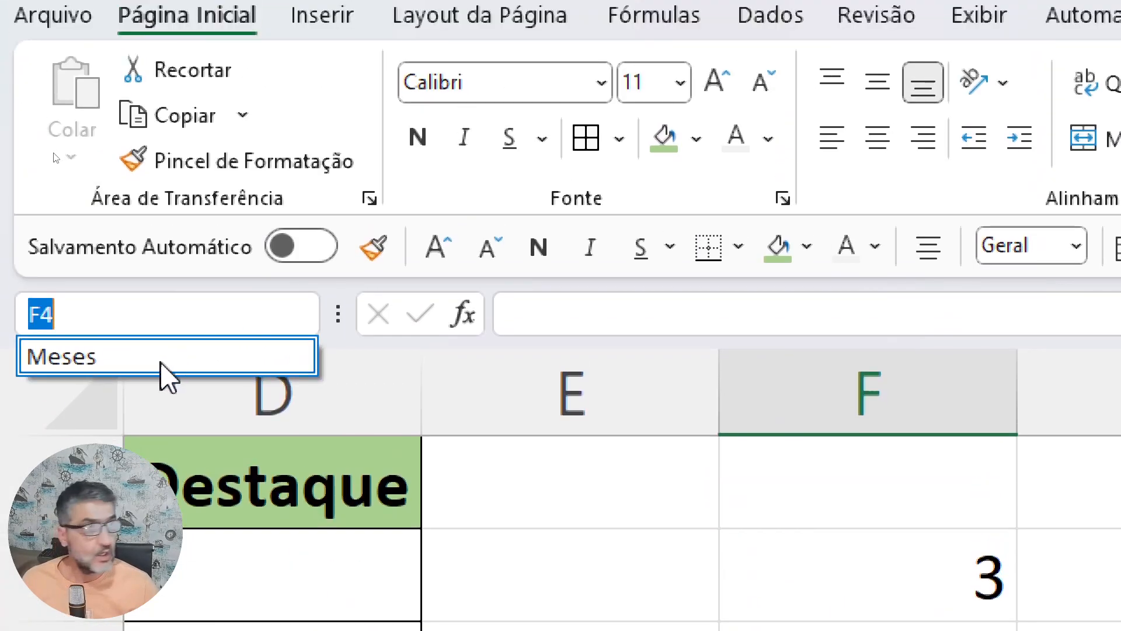
{"action": "left_click", "coordinate": [160, 257]}
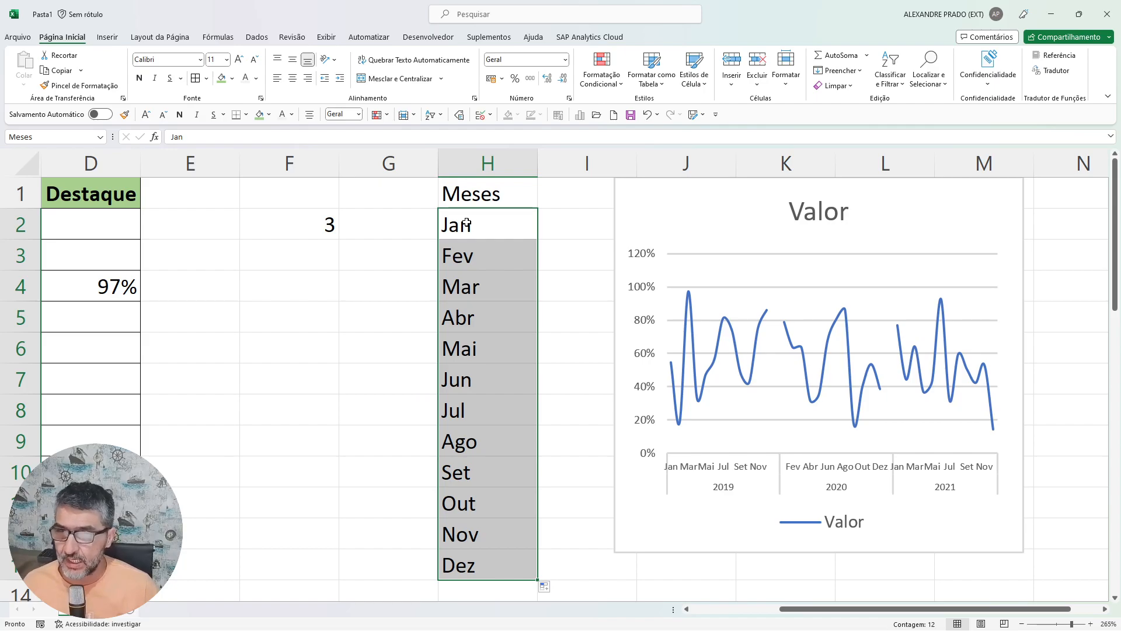
{"action": "left_click", "coordinate": [467, 224]}
{"action": "left_click_drag", "start_coordinate": [467, 224], "coordinate": [459, 555]}
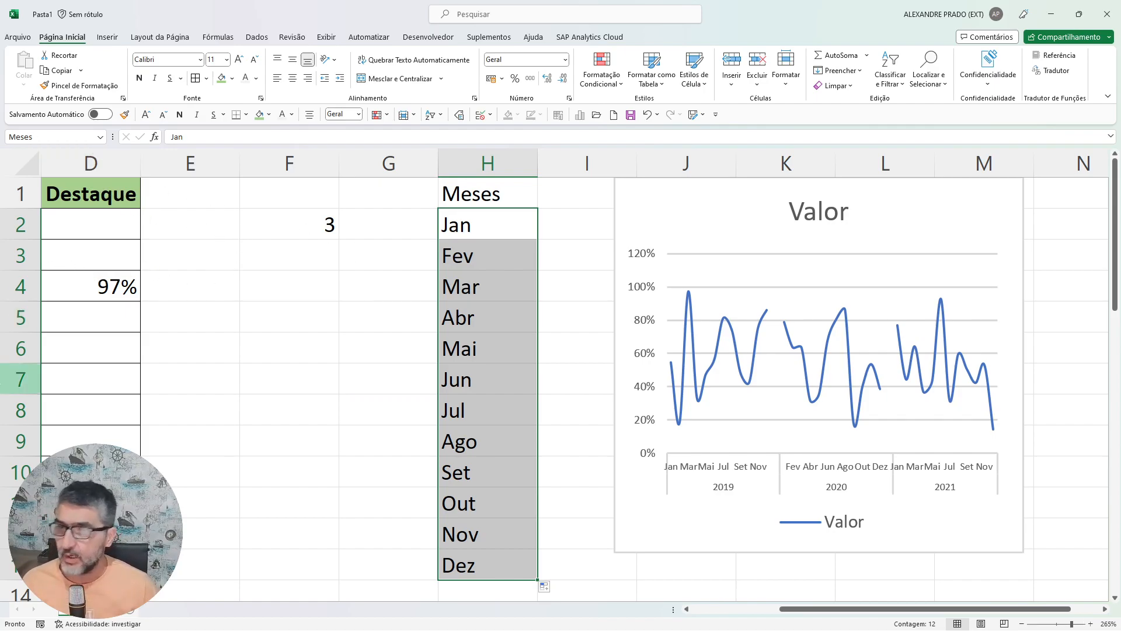
Begin a CORRESP formula in cell F4 with the March month cell B4 as the lookup value.
{"action": "left_click_drag", "start_coordinate": [793, 608], "coordinate": [728, 608]}
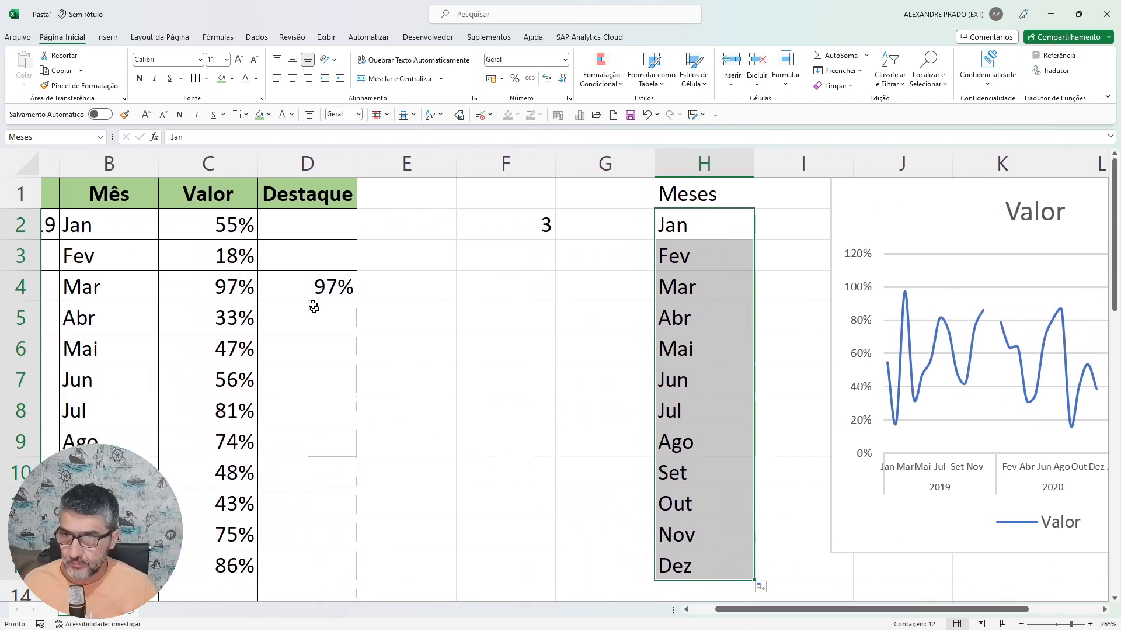
{"action": "left_click", "coordinate": [309, 289]}
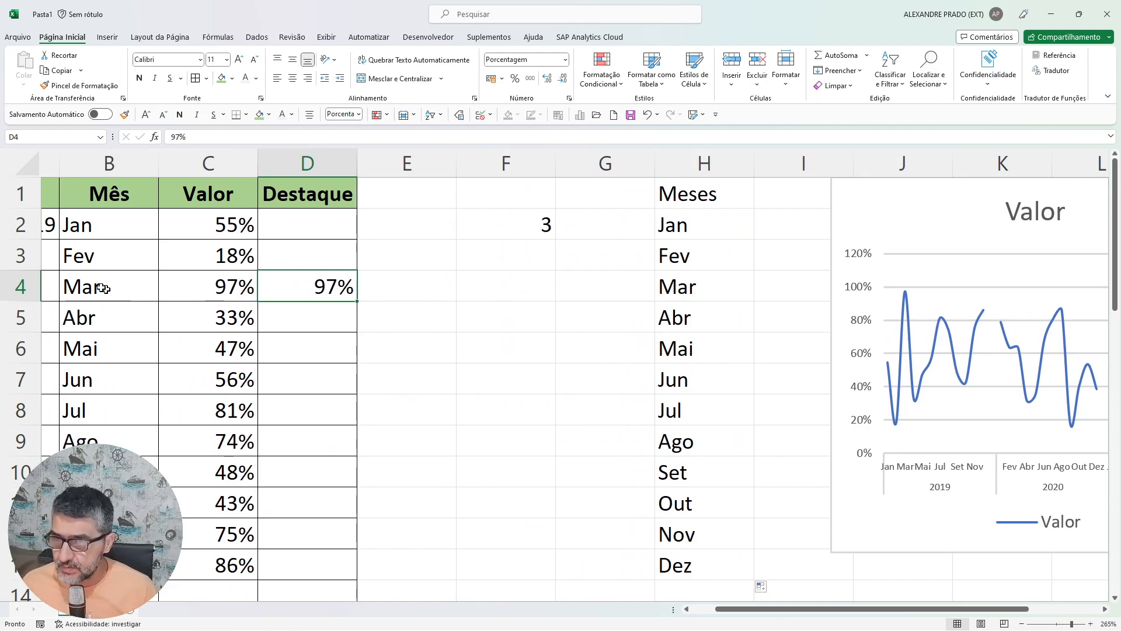
{"action": "left_click", "coordinate": [496, 224]}
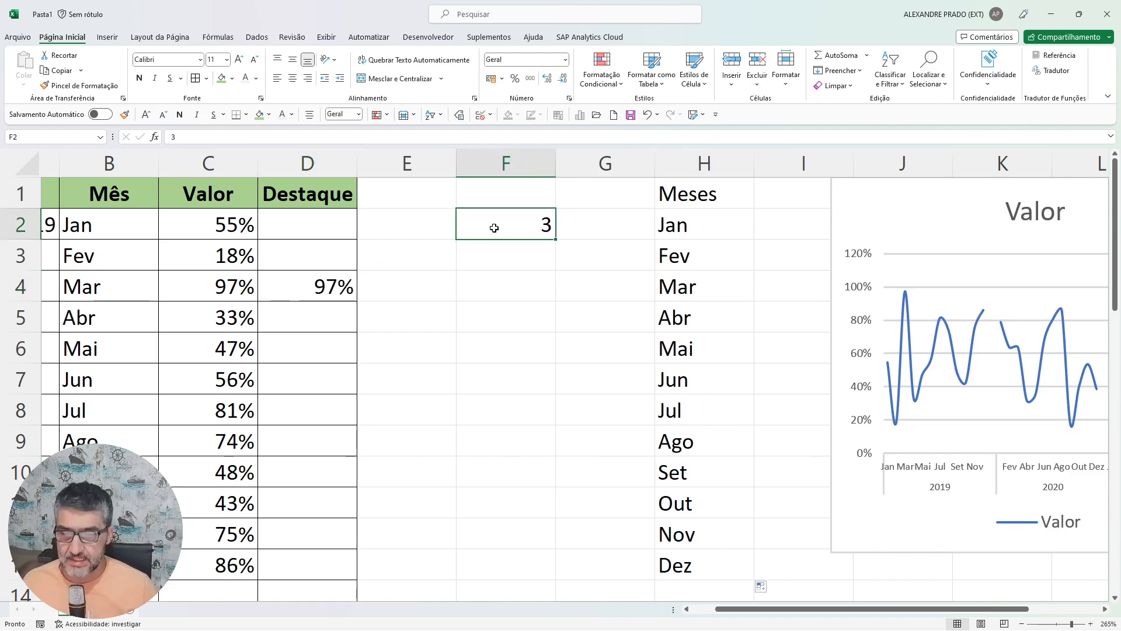
{"action": "left_click", "coordinate": [492, 293]}
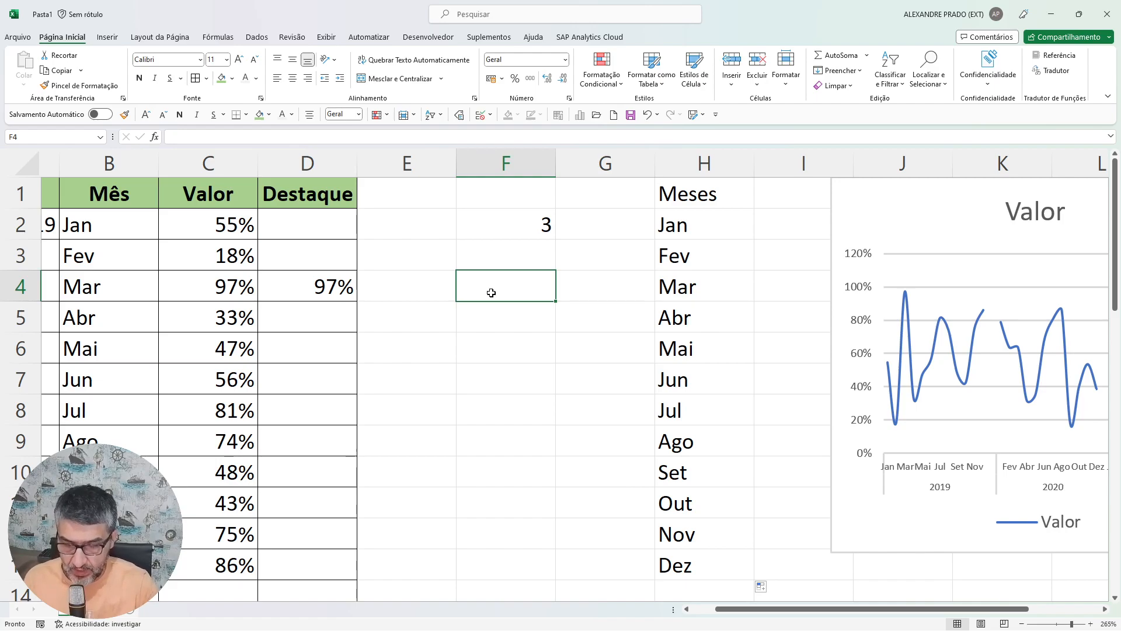
{"action": "type", "text": "="}
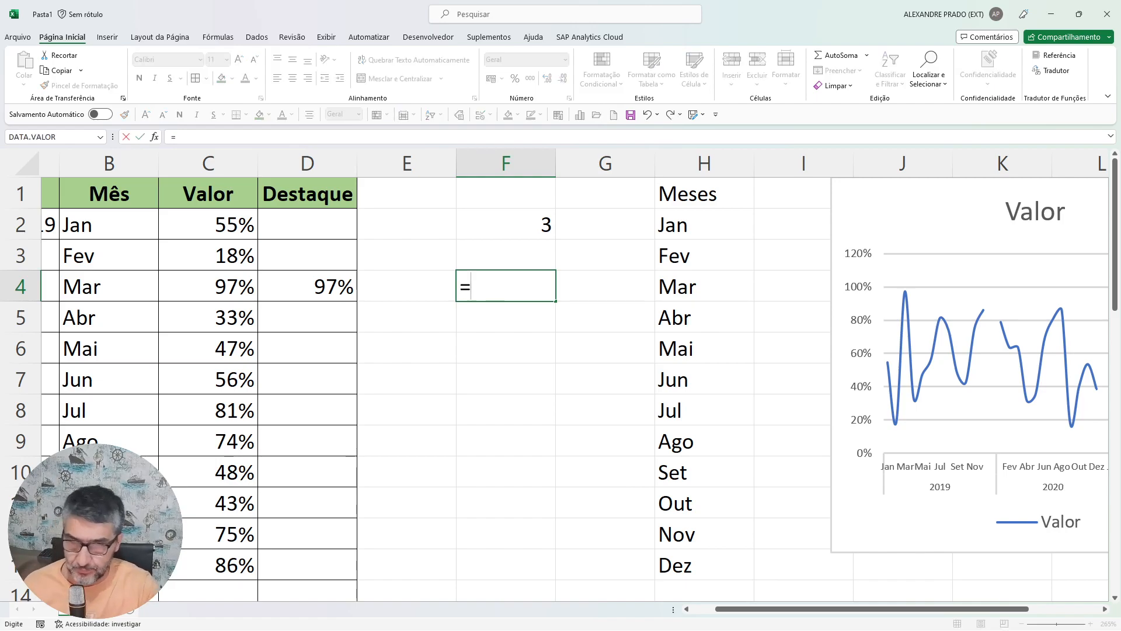
{"action": "type", "text": "corresp"}
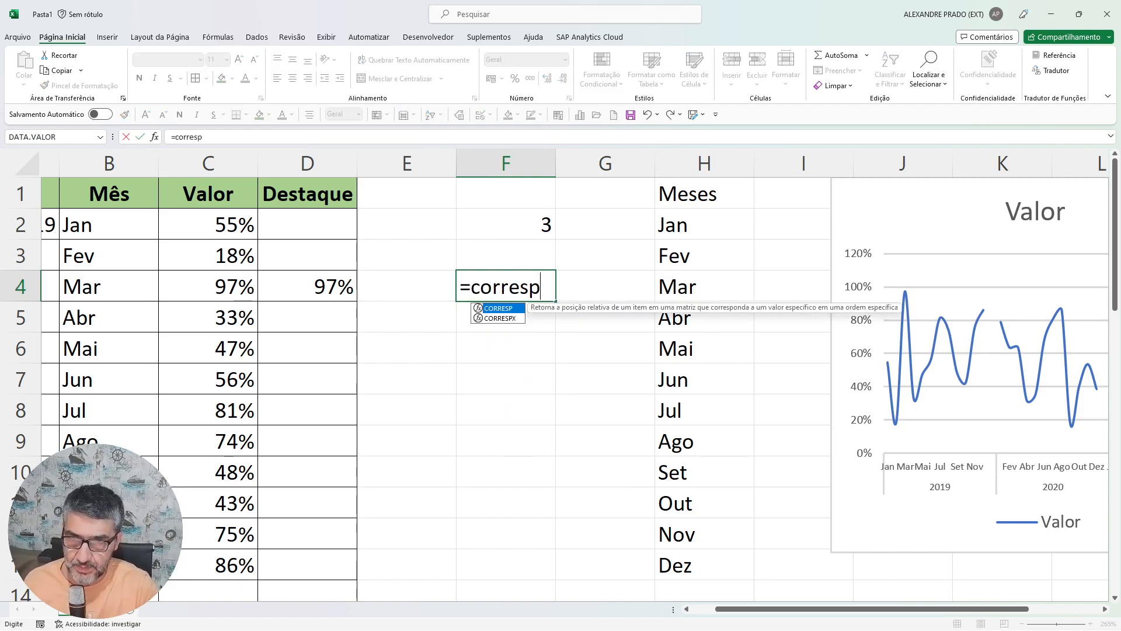
{"action": "type", "text": "("}
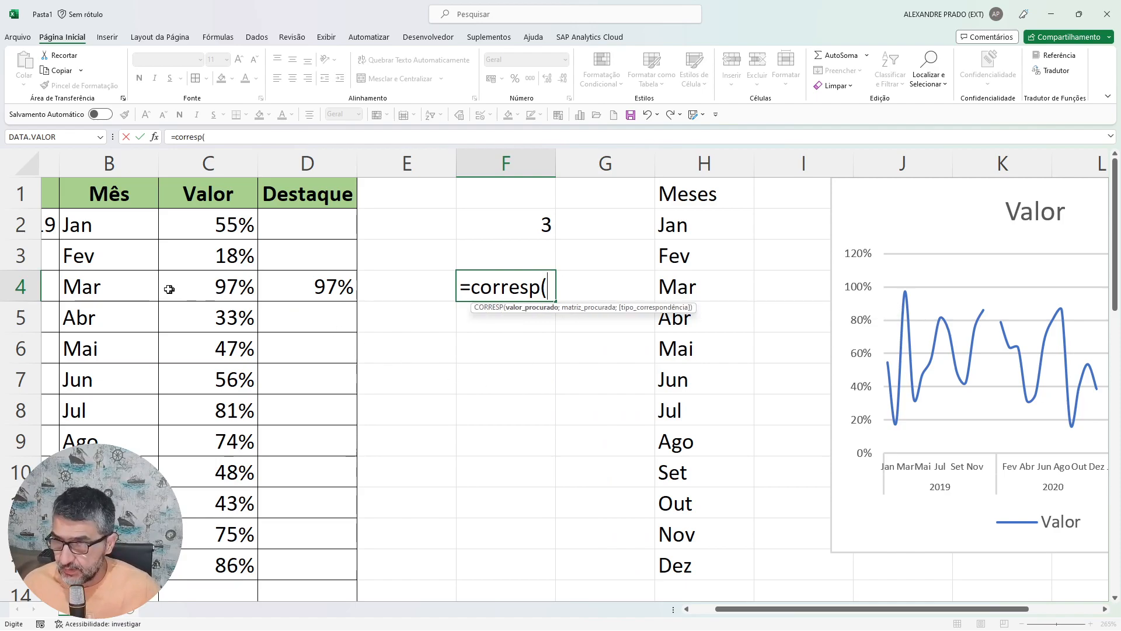
{"action": "left_click", "coordinate": [111, 287]}
{"action": "type", "text": ";"}
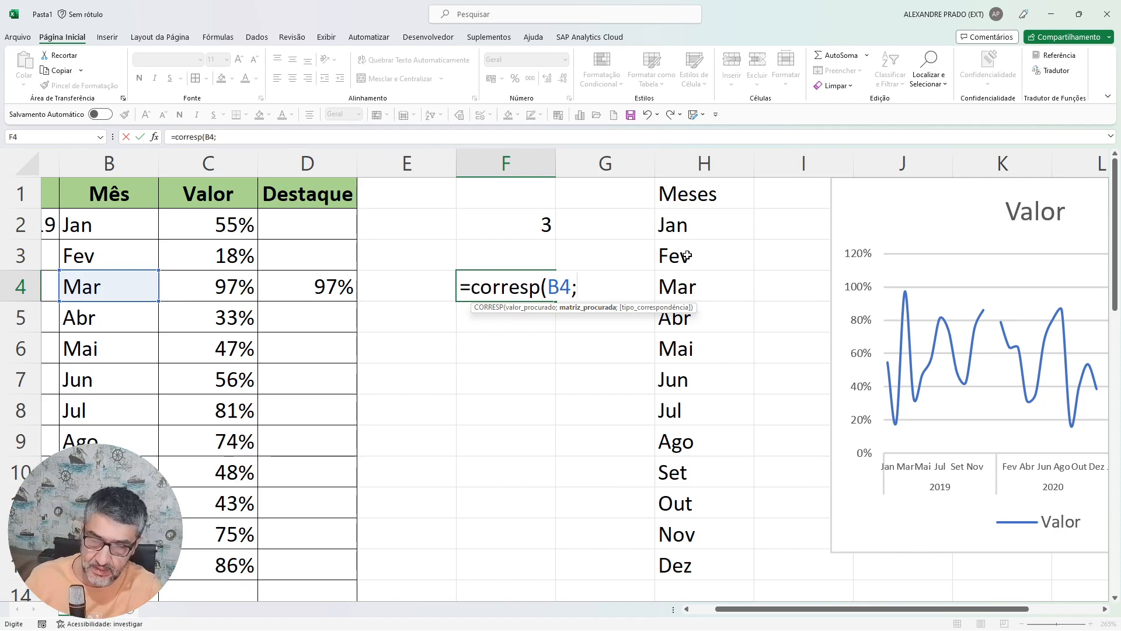
Complete the CORRESP formula in F4 with the named range Meses as lookup array and match type 0.
{"action": "key", "text": "F3"}
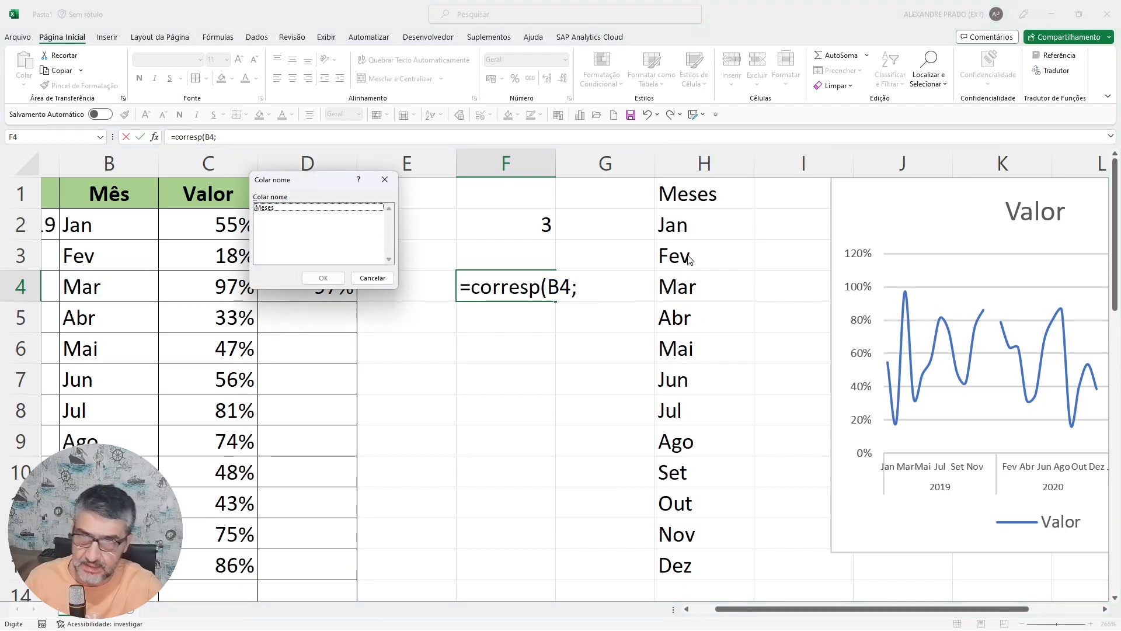
{"action": "left_click", "coordinate": [264, 208]}
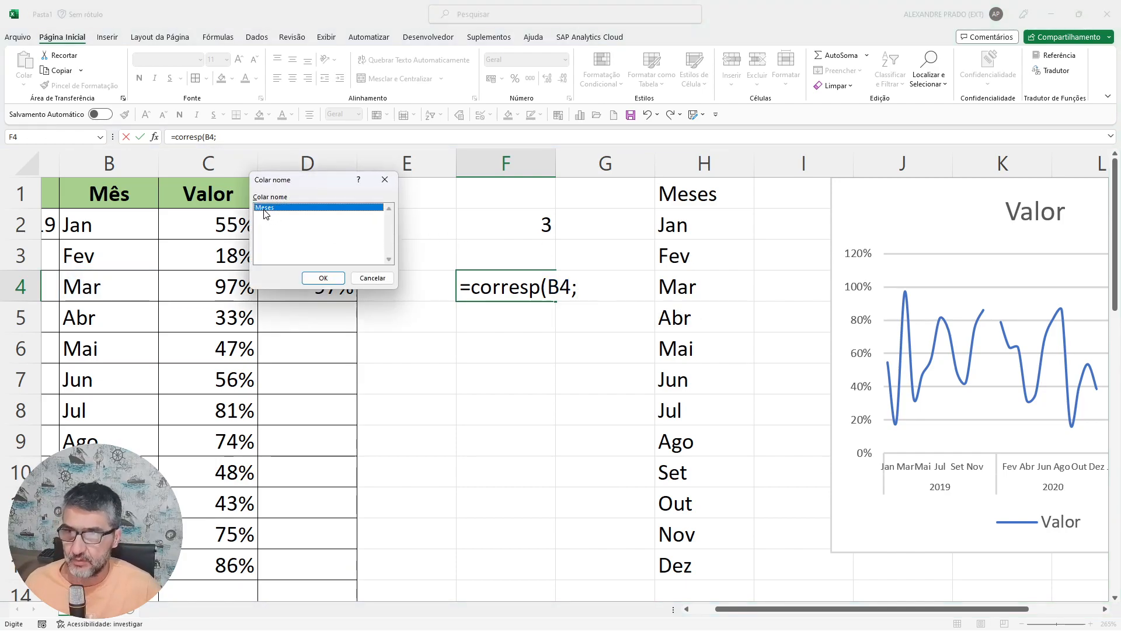
{"action": "left_click", "coordinate": [323, 278]}
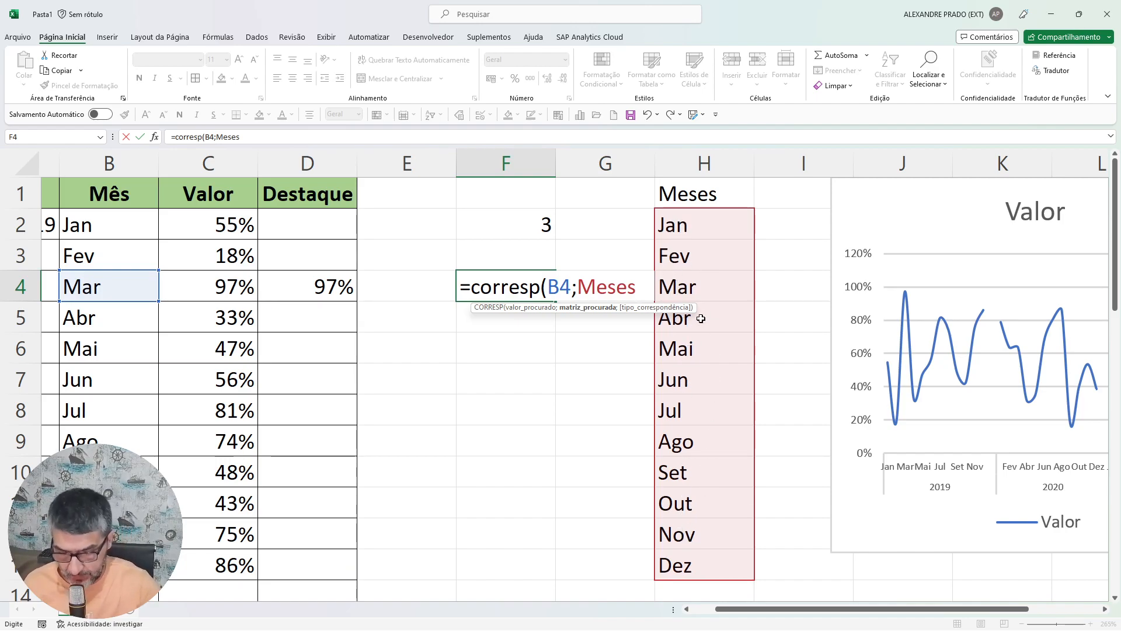
{"action": "type", "text": ";"}
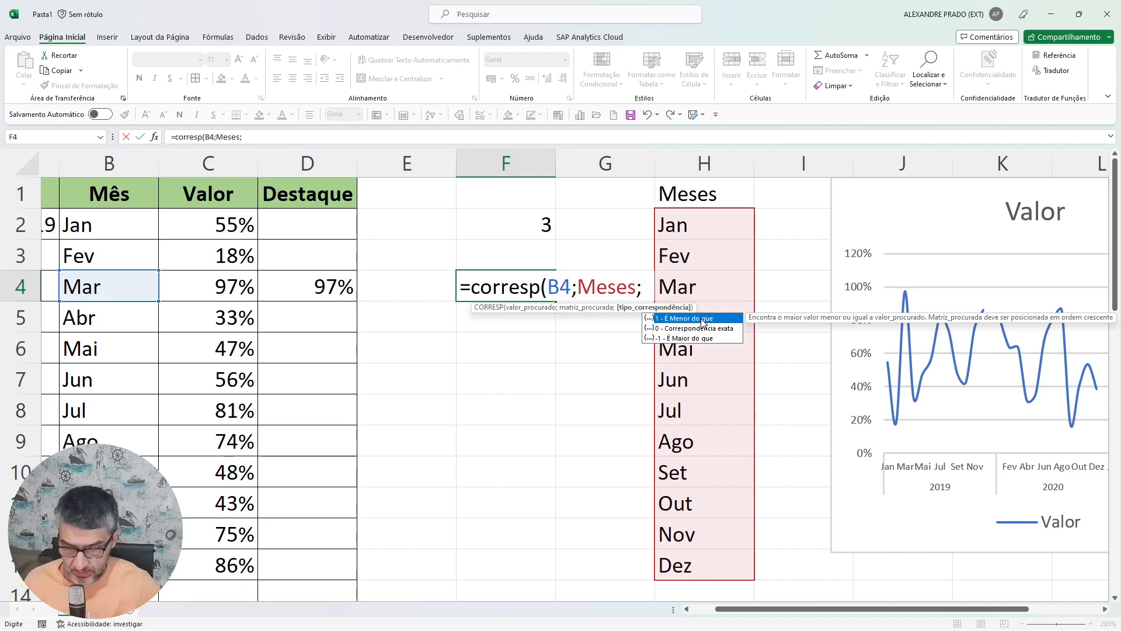
{"action": "type", "text": "0"}
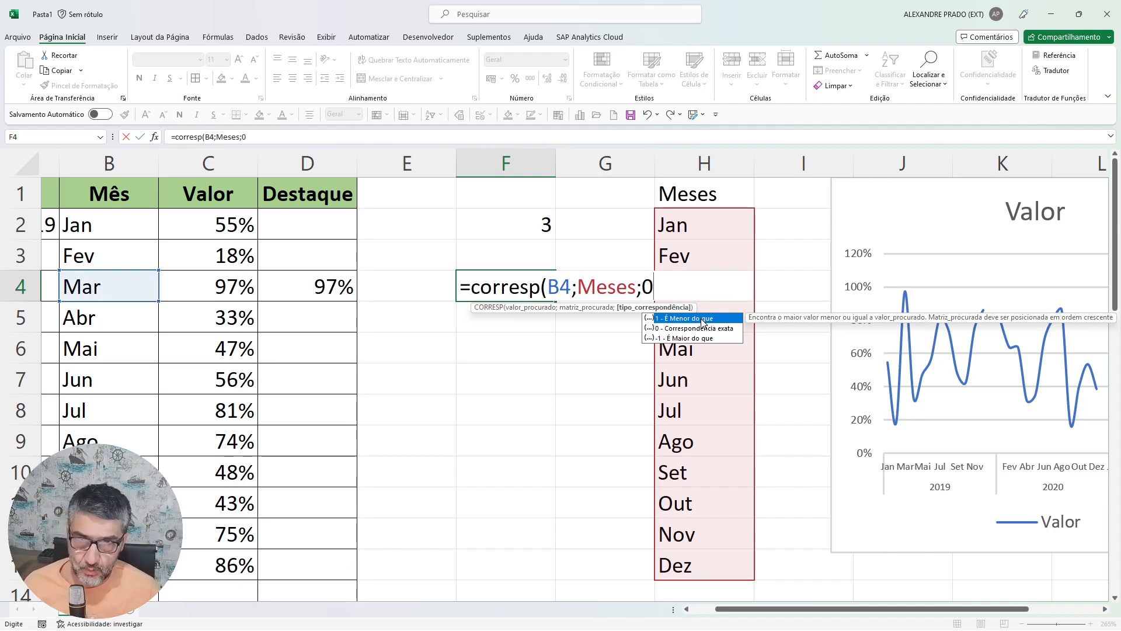
{"action": "type", "text": ")"}
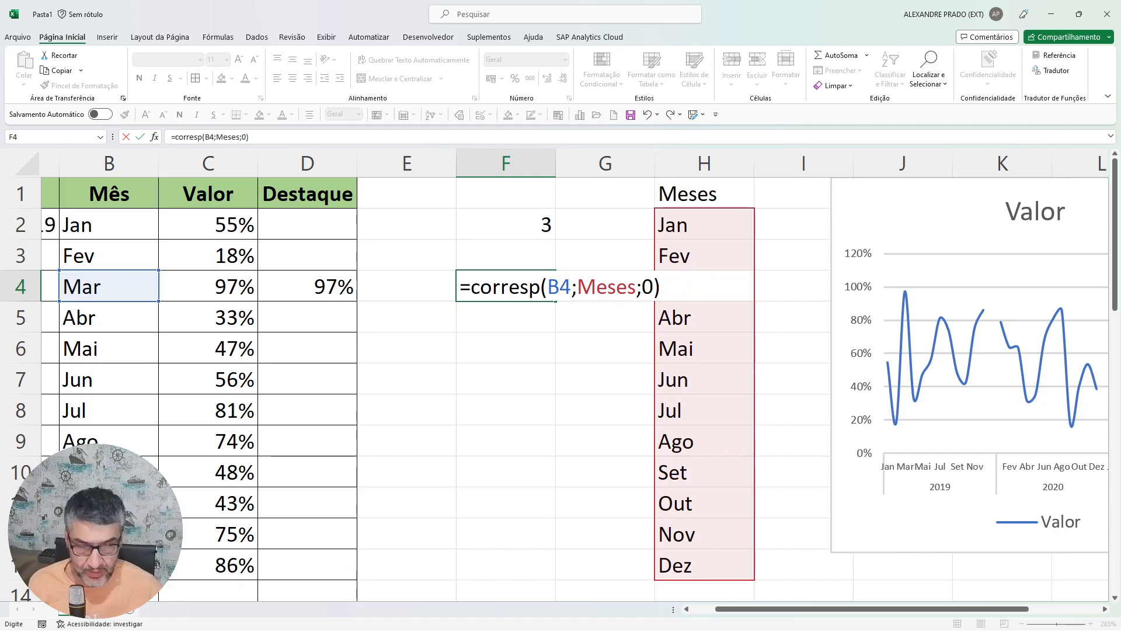
{"action": "key", "text": "Return"}
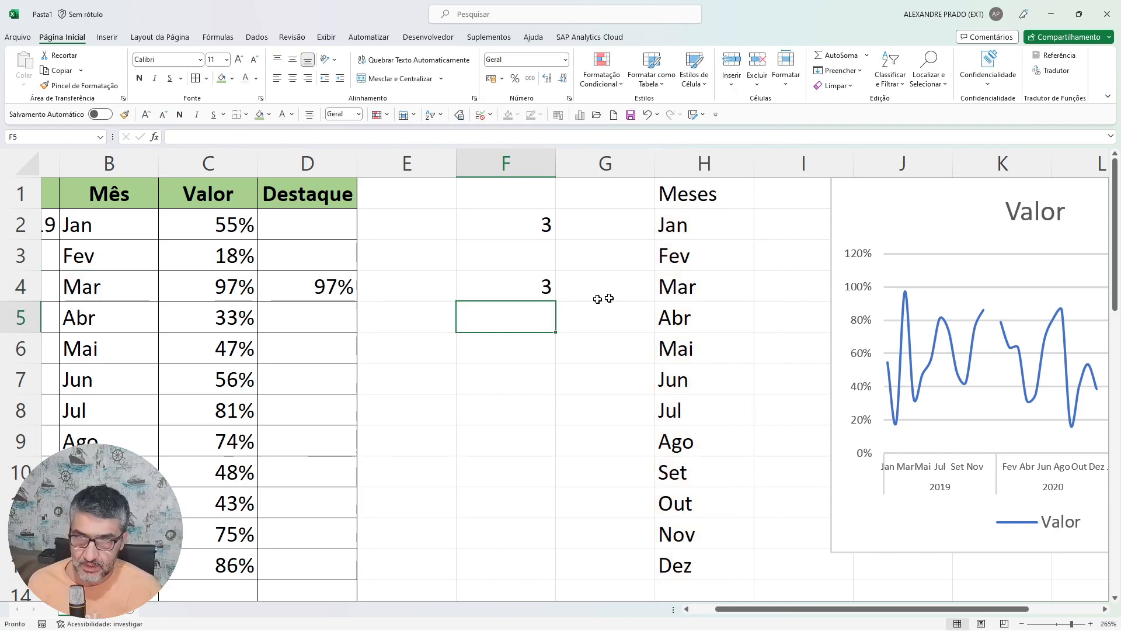
Extend the formula in F4 to compare its result with F2, giving =CORRESP(B4;Meses;0)=F2.
{"action": "double_click", "coordinate": [523, 287]}
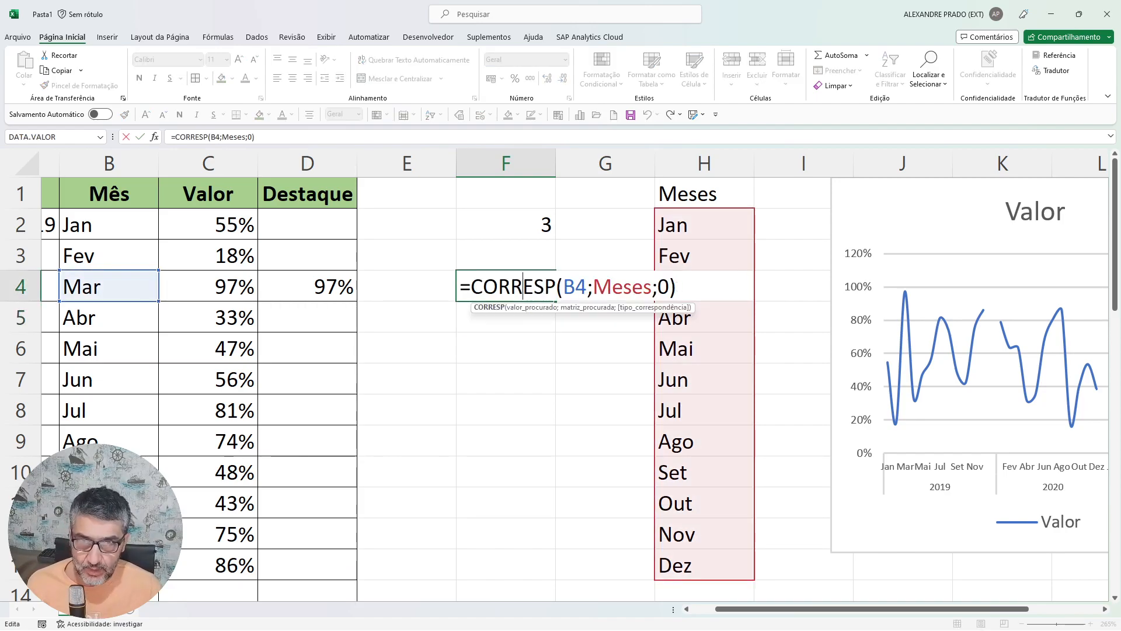
{"action": "left_click", "coordinate": [678, 287]}
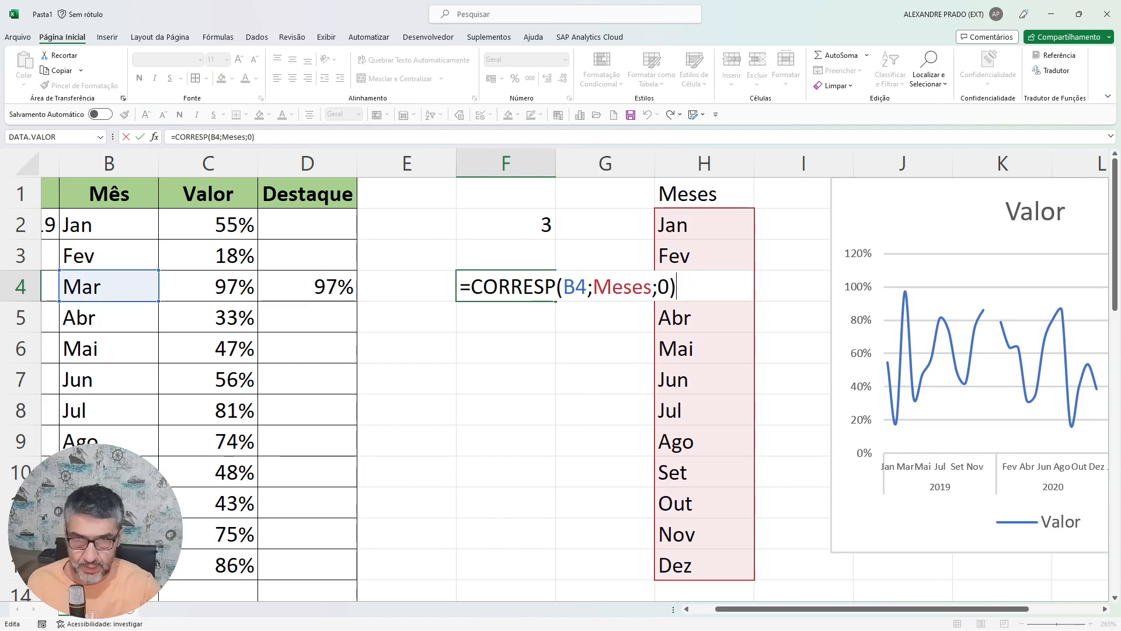
{"action": "type", "text": "="}
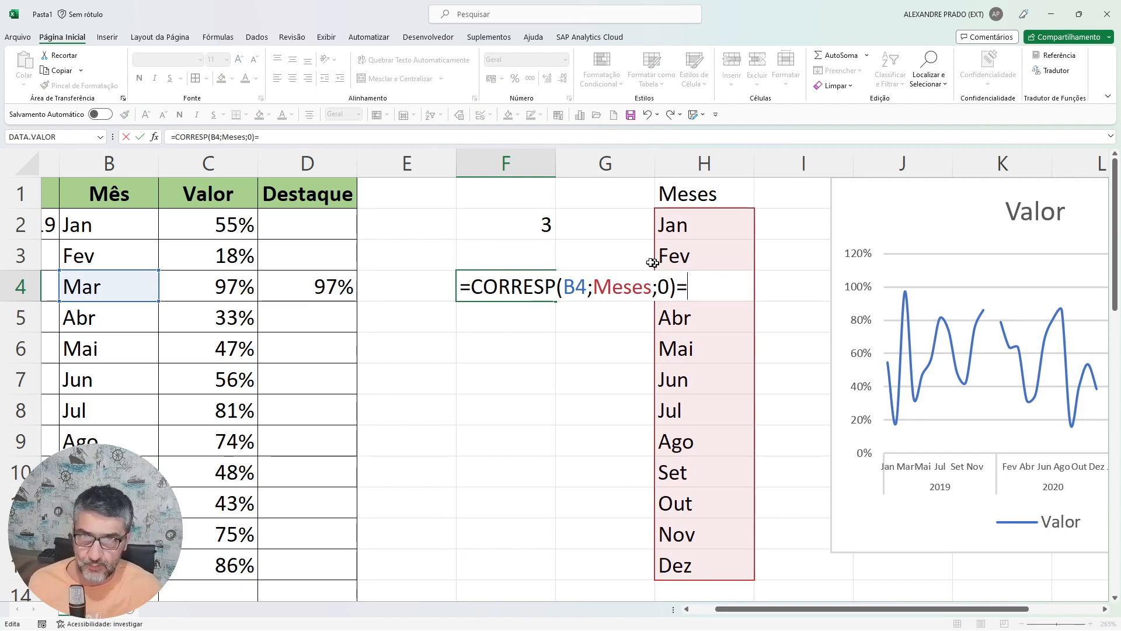
{"action": "left_click", "coordinate": [503, 222]}
{"action": "key", "text": "Return"}
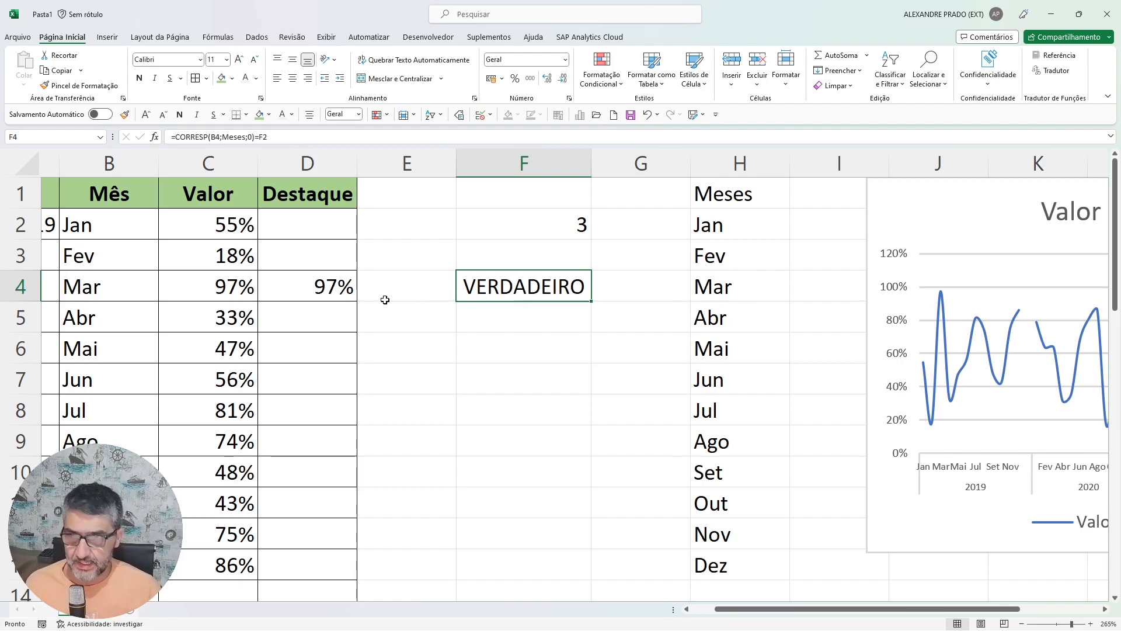
Begin an SE formula in D2 with a nested CORRESP that uses the January month cell B2 as lookup value.
{"action": "left_click", "coordinate": [92, 228]}
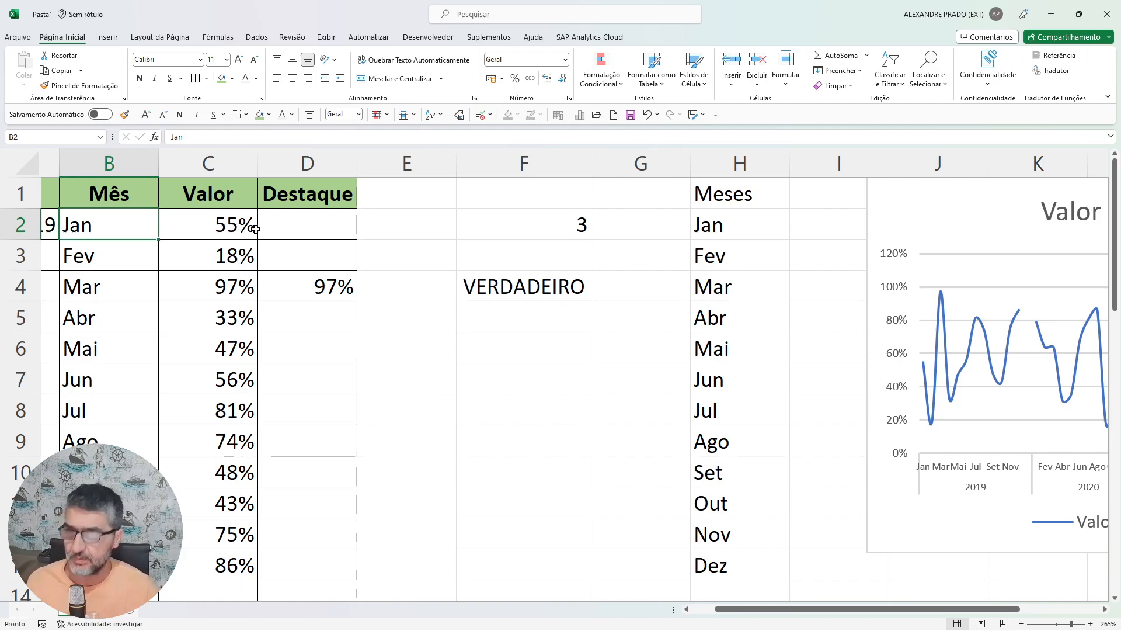
{"action": "left_click", "coordinate": [295, 228]}
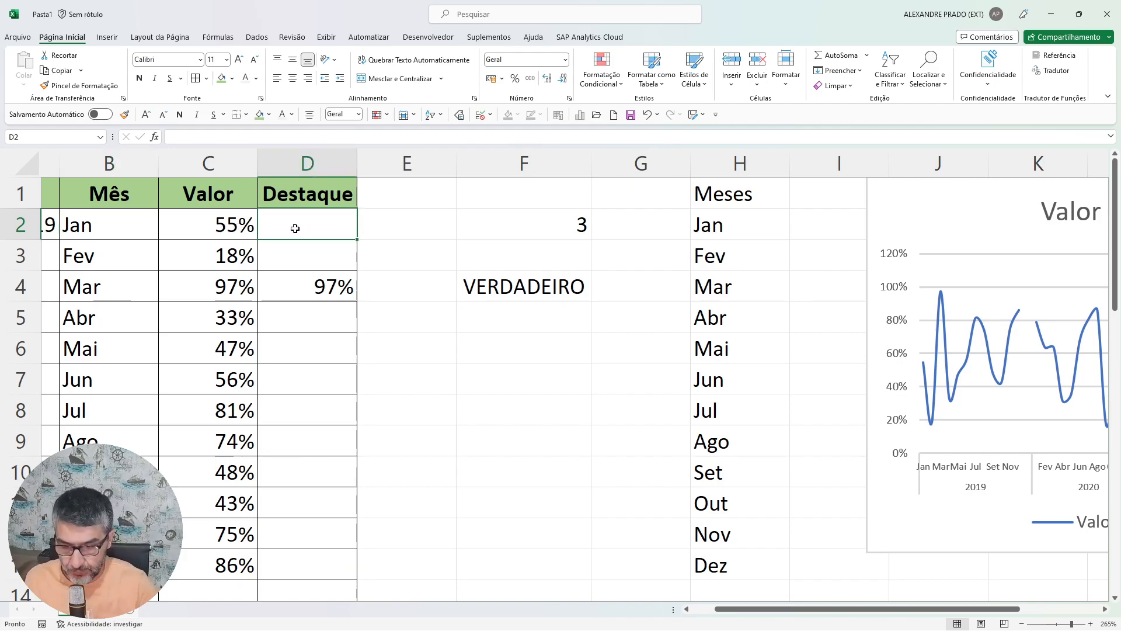
{"action": "type", "text": "=se("}
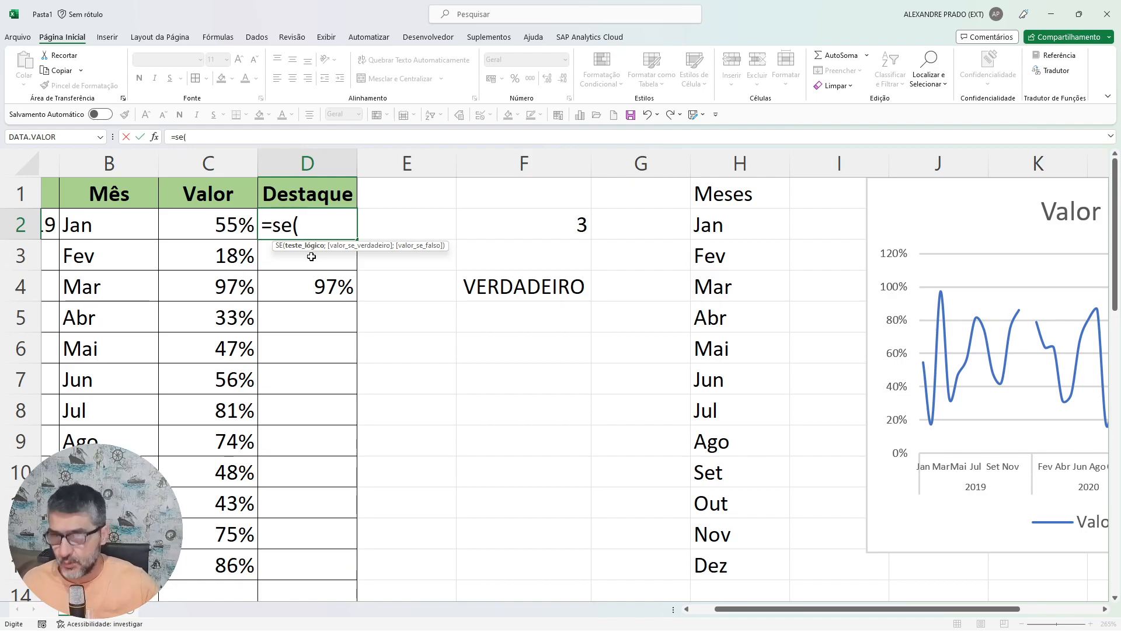
{"action": "type", "text": "corresp("}
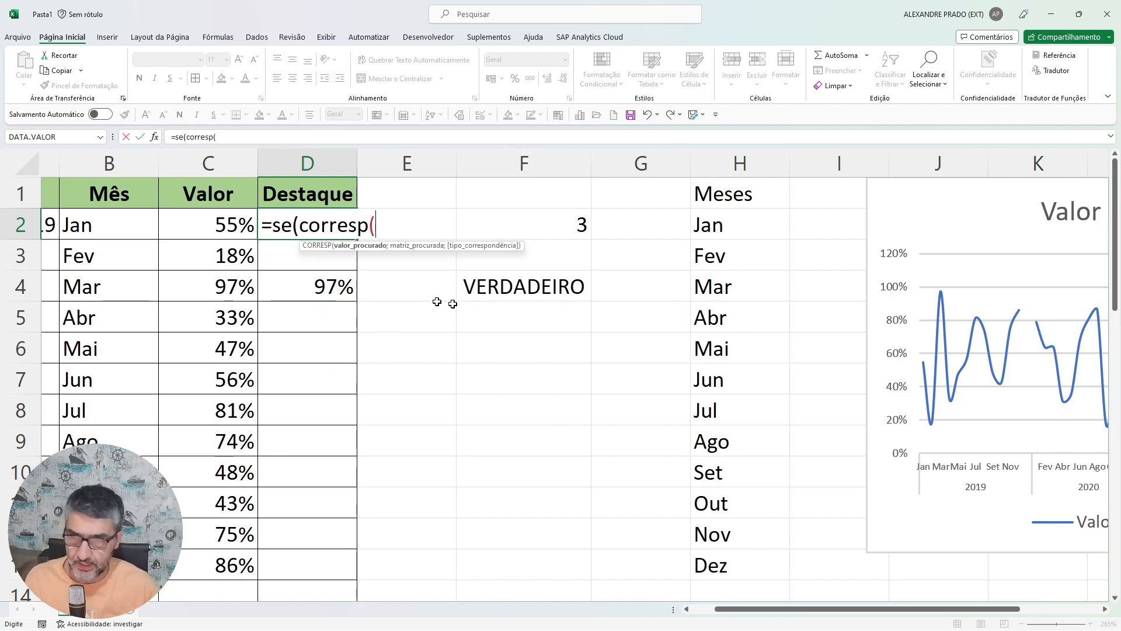
{"action": "left_click", "coordinate": [91, 222]}
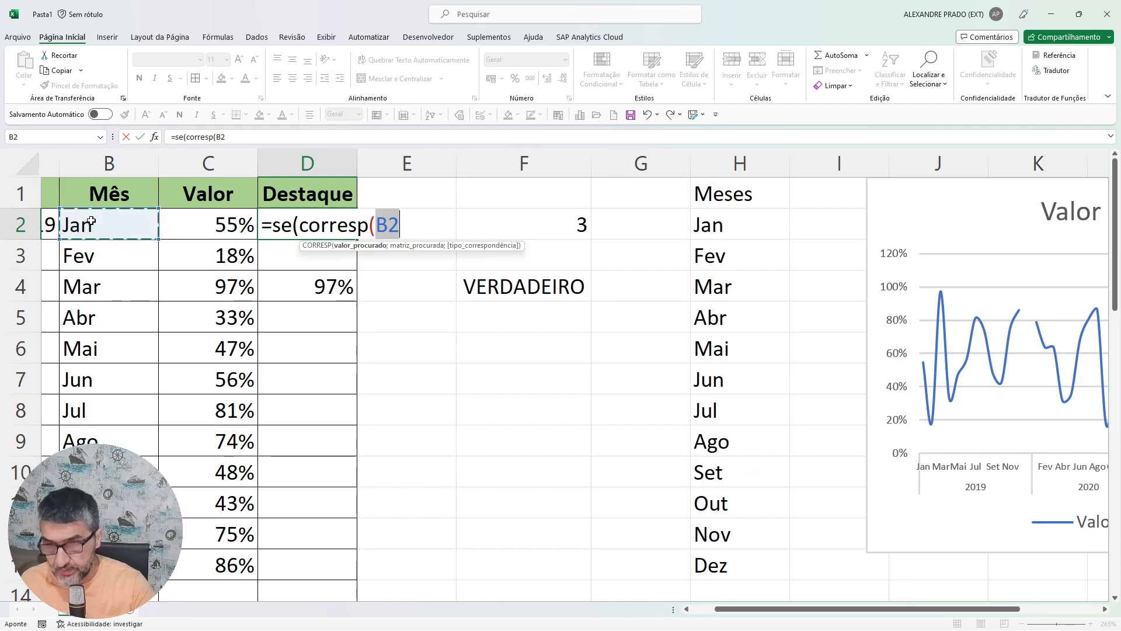
Complete the nested CORRESP in D2 with the named range Meses as lookup array and match type 0.
{"action": "type", "text": ";"}
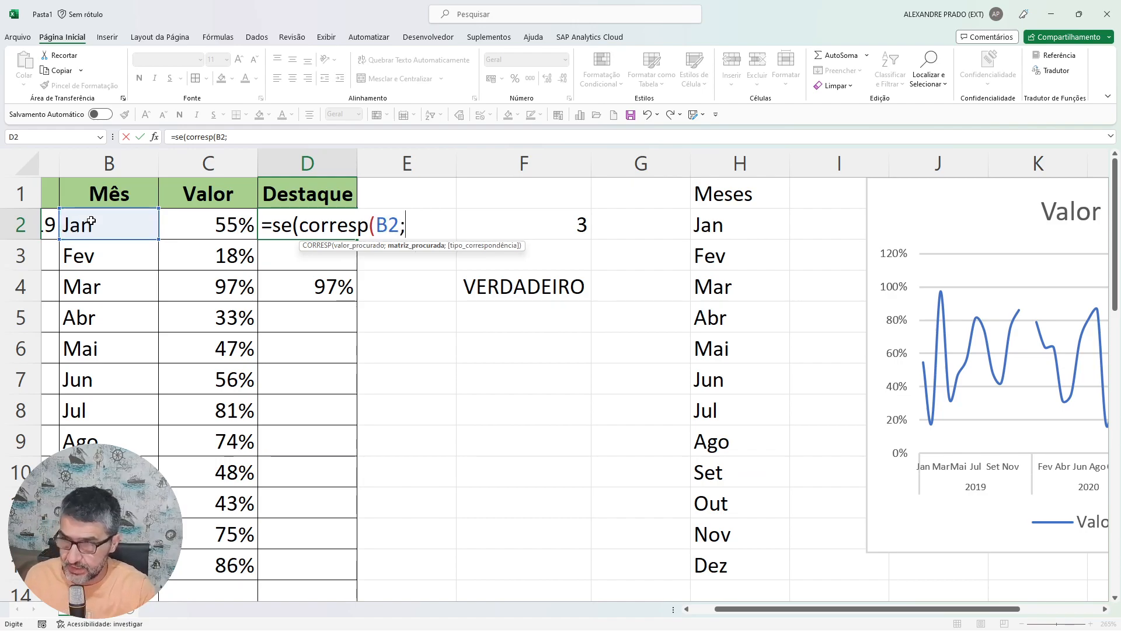
{"action": "key", "text": "F3"}
{"action": "key", "text": "Down"}
{"action": "key", "text": "Return"}
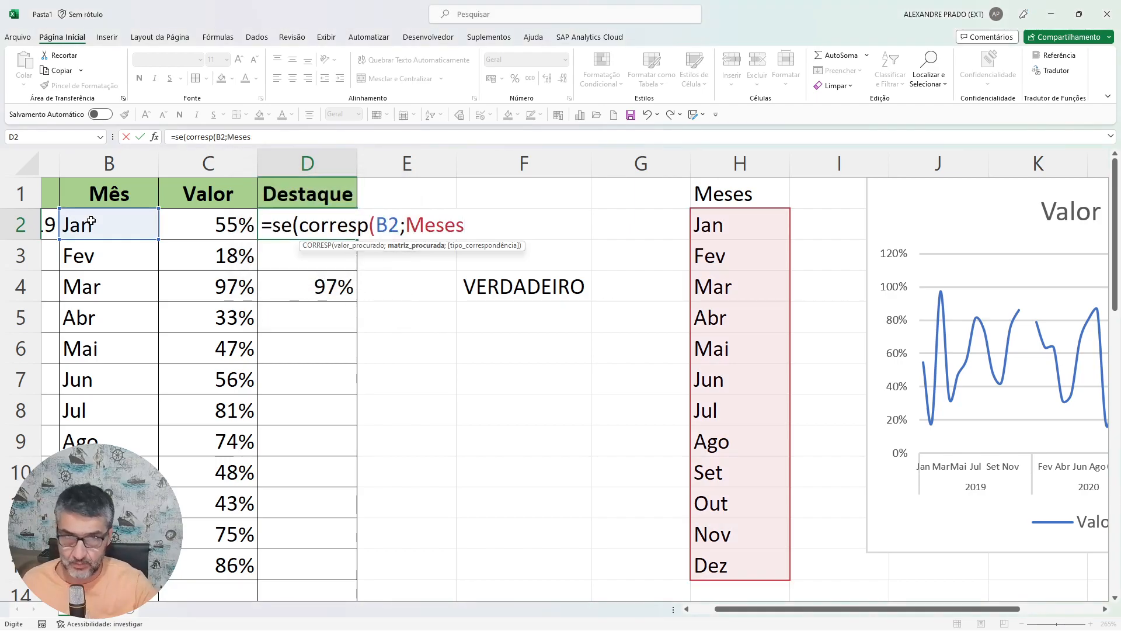
{"action": "type", "text": ";"}
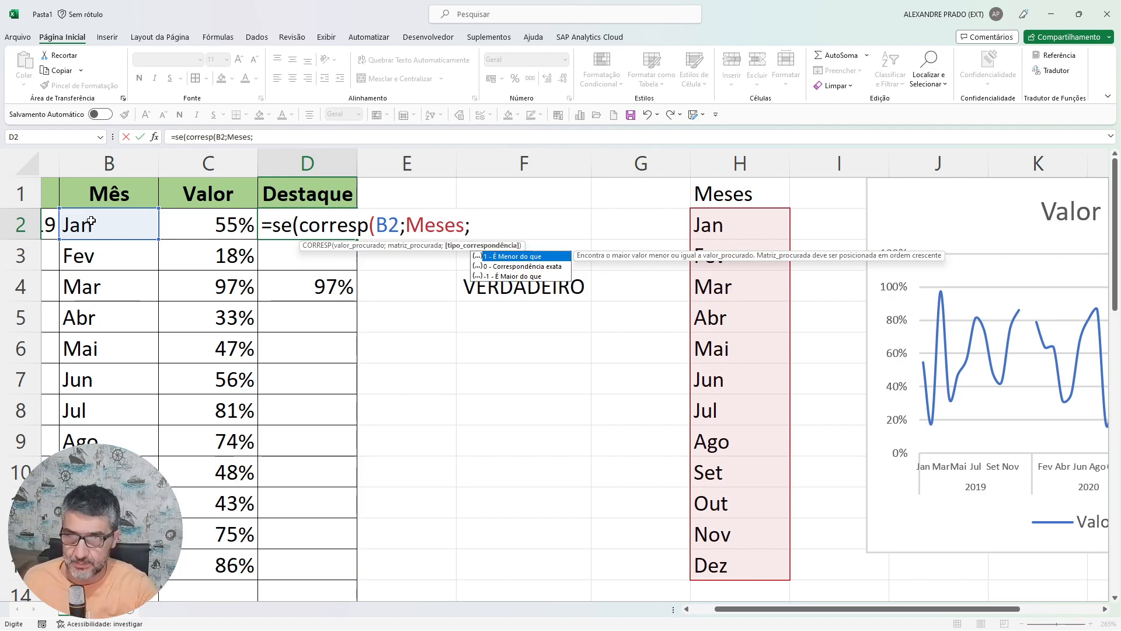
{"action": "type", "text": "0"}
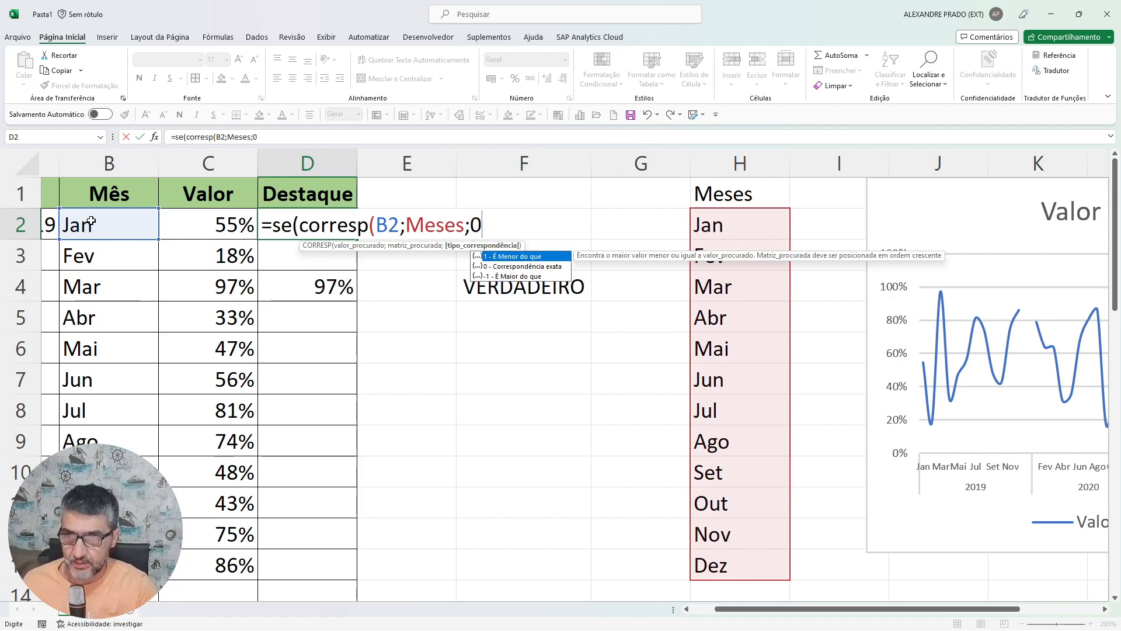
{"action": "type", "text": ")"}
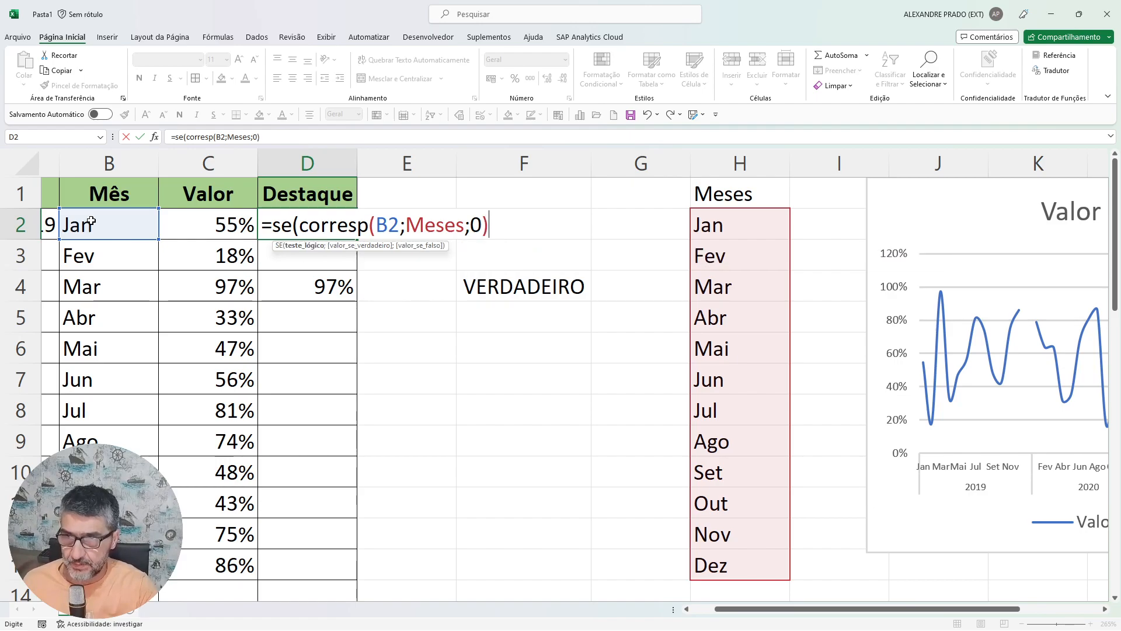
Compare the CORRESP result in the D2 formula with the absolute reference $F$2.
{"action": "type", "text": "="}
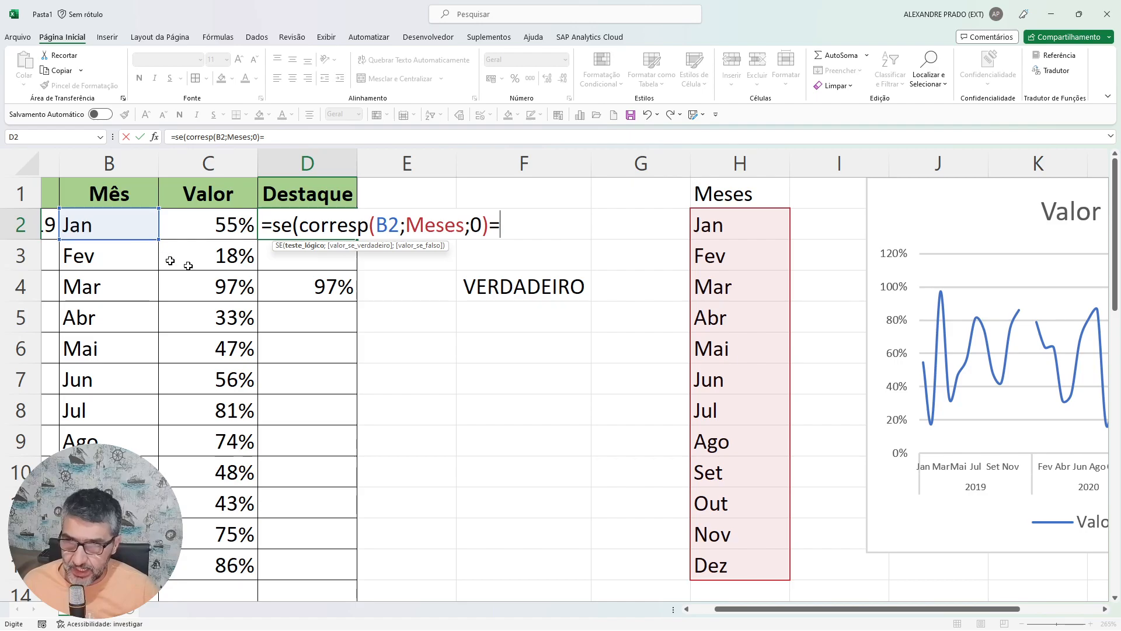
{"action": "left_click", "coordinate": [536, 250]}
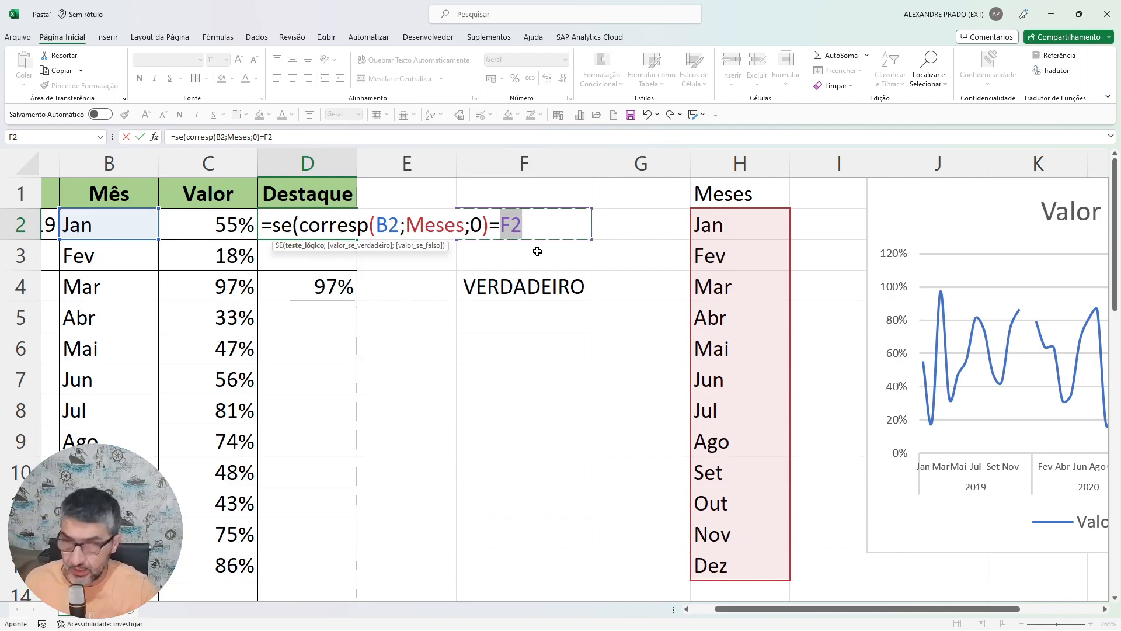
{"action": "key", "text": "F4"}
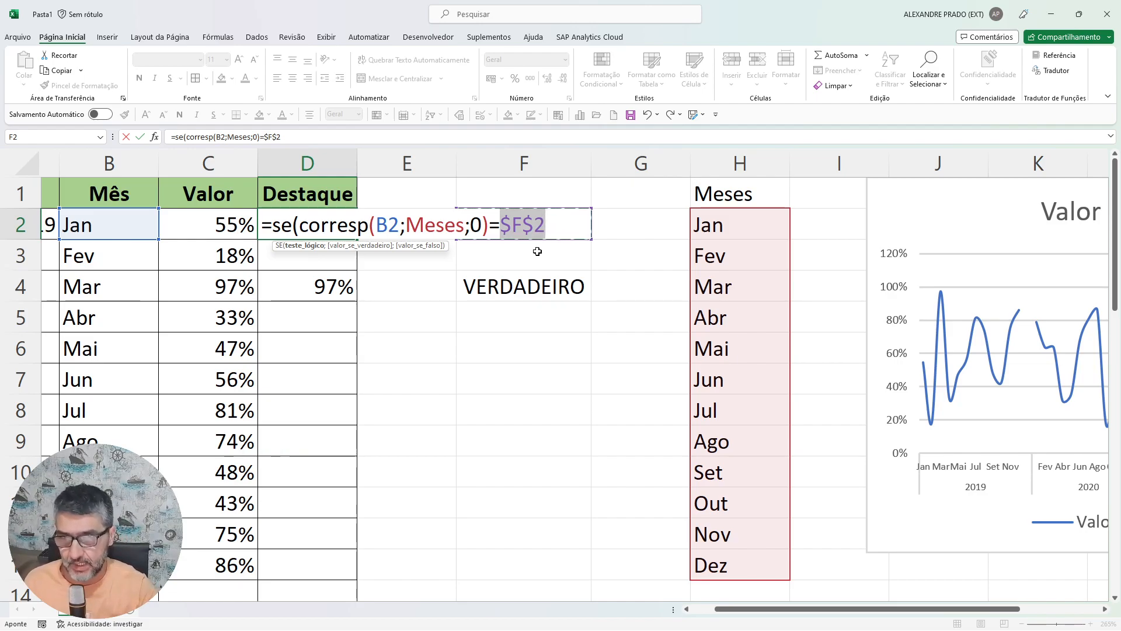
Finish the SE formula in D2 so it returns C2 when the test is true and #N/D otherwise.
{"action": "type", "text": ";"}
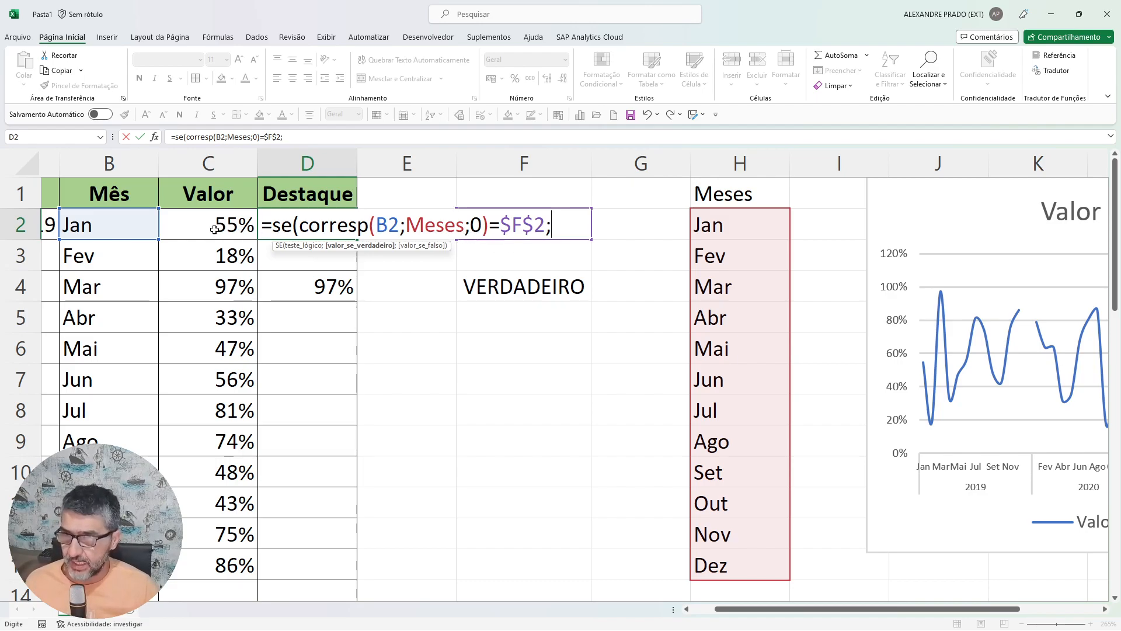
{"action": "left_click", "coordinate": [196, 225]}
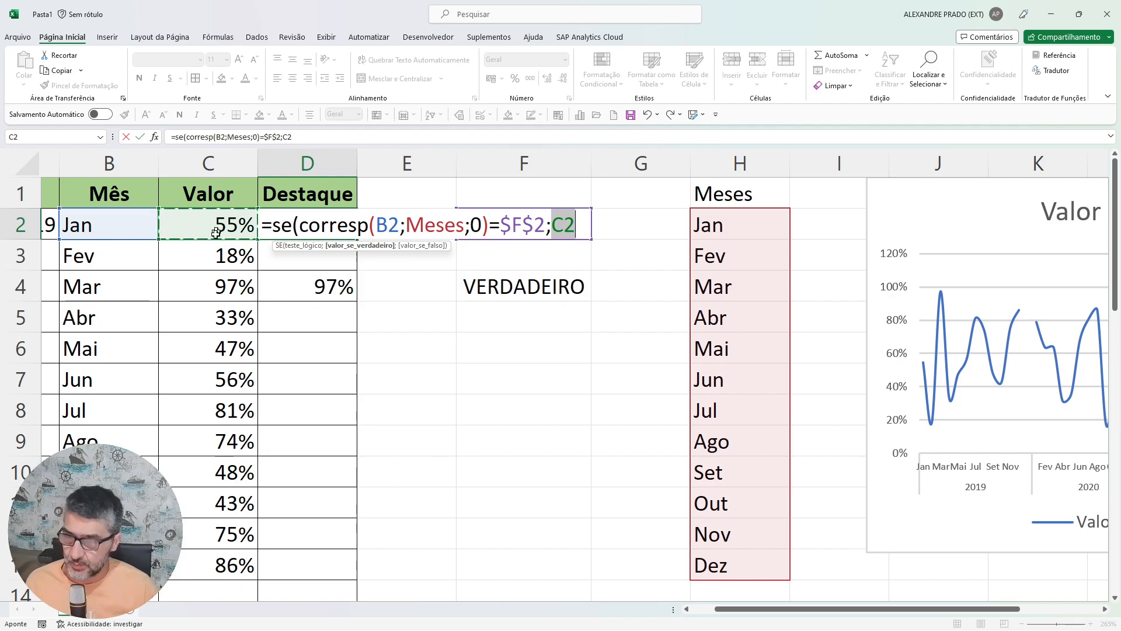
{"action": "type", "text": ";"}
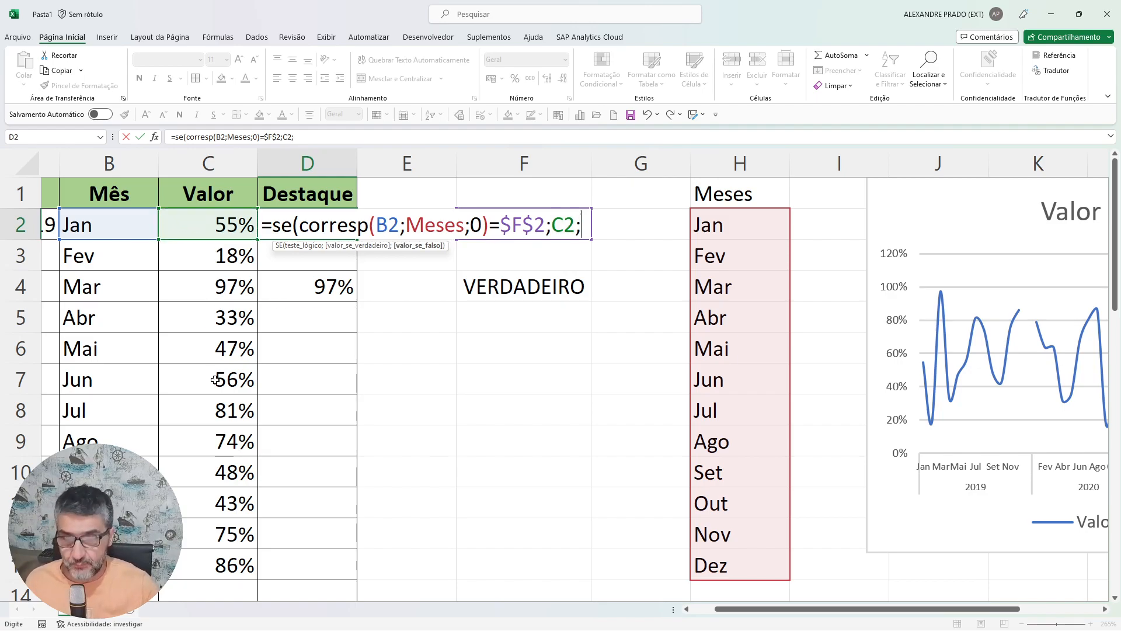
{"action": "type", "text": "#"}
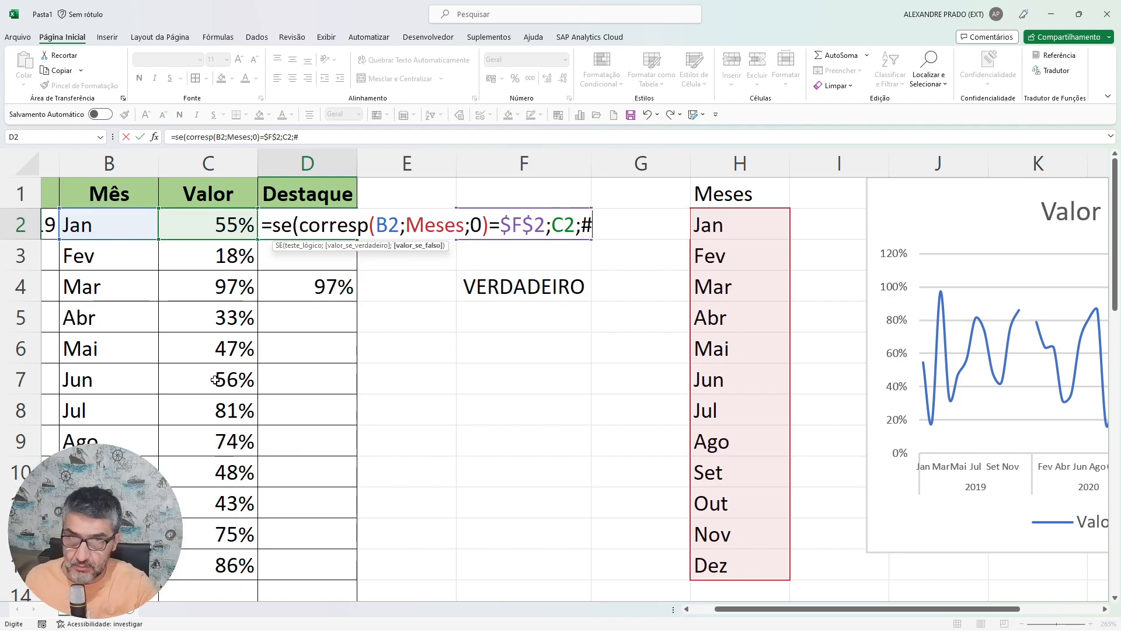
{"action": "type", "text": "n"}
{"action": "key", "text": "BackSpace"}
{"action": "type", "text": "N"}
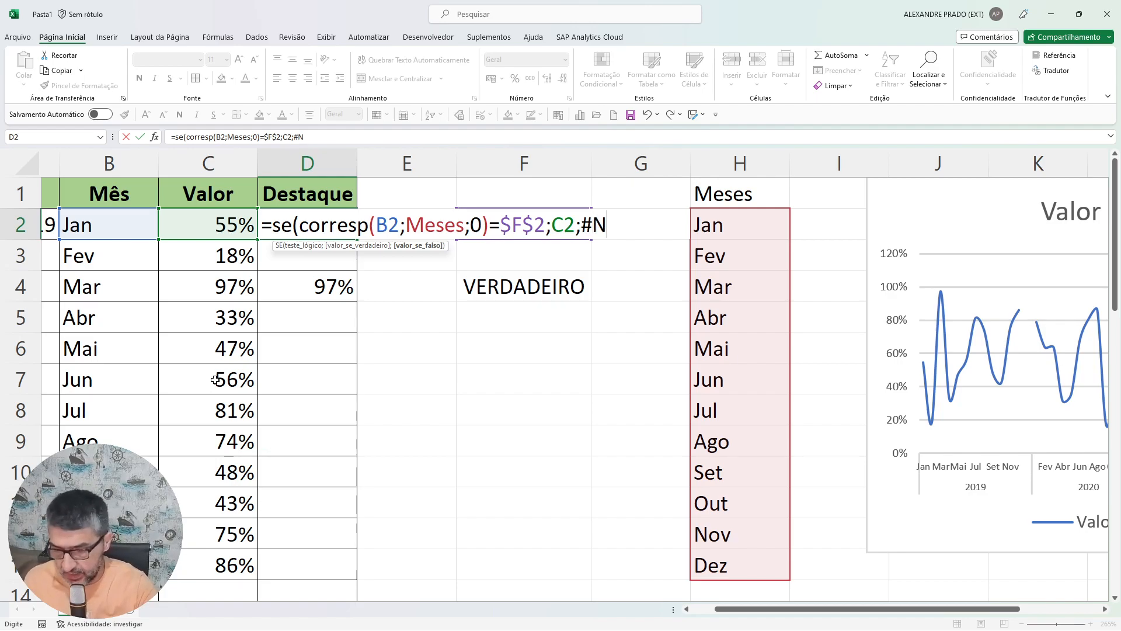
{"action": "type", "text": "/D"}
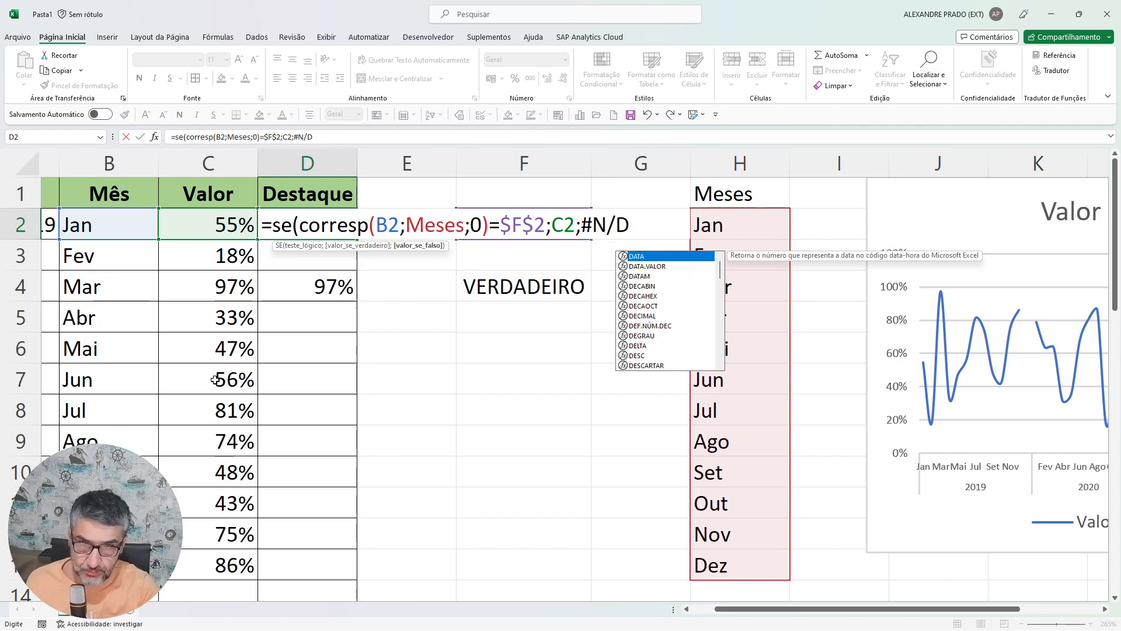
{"action": "type", "text": ")"}
{"action": "key", "text": "Return"}
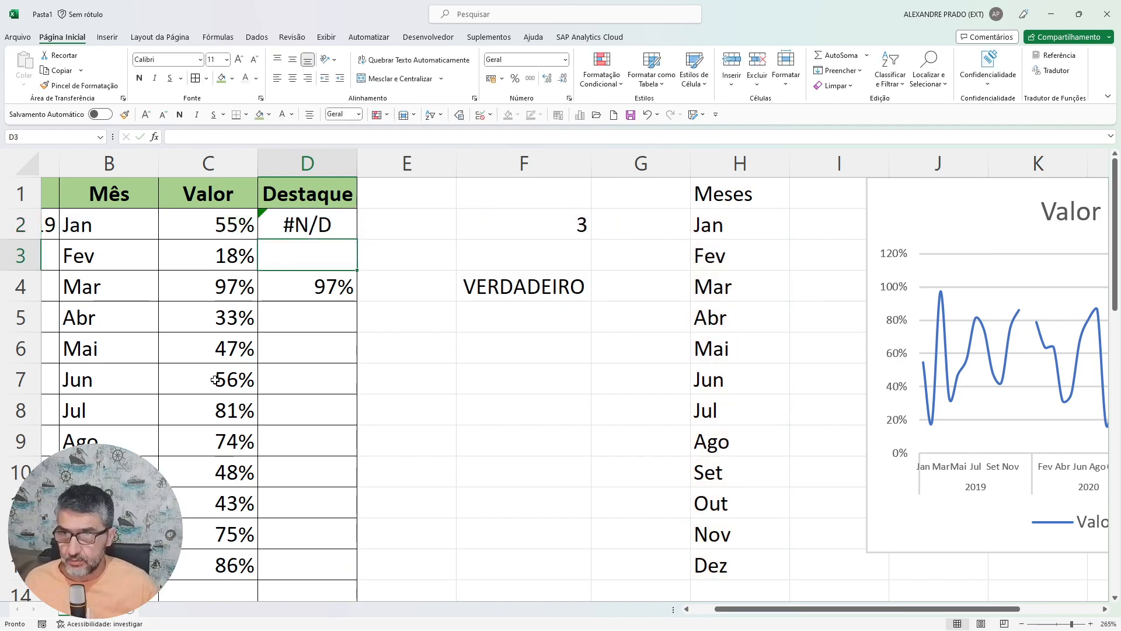
Fill the D2 formula down through D13 and format the filled Destaque cells as percentages.
{"action": "left_click", "coordinate": [299, 232]}
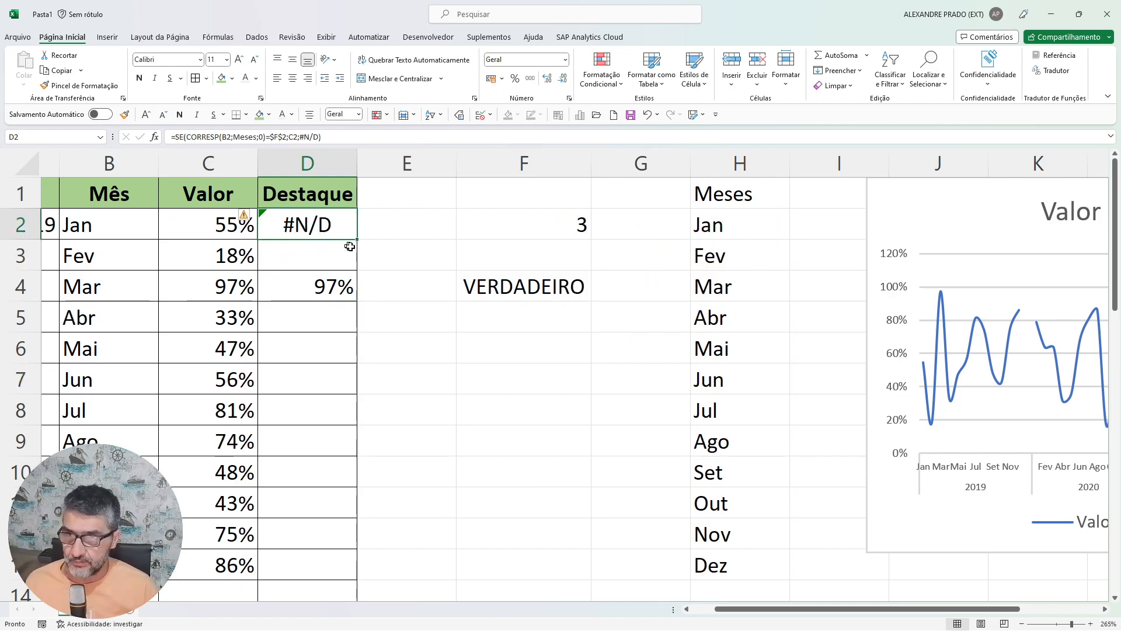
{"action": "left_click_drag", "start_coordinate": [358, 241], "coordinate": [342, 571]}
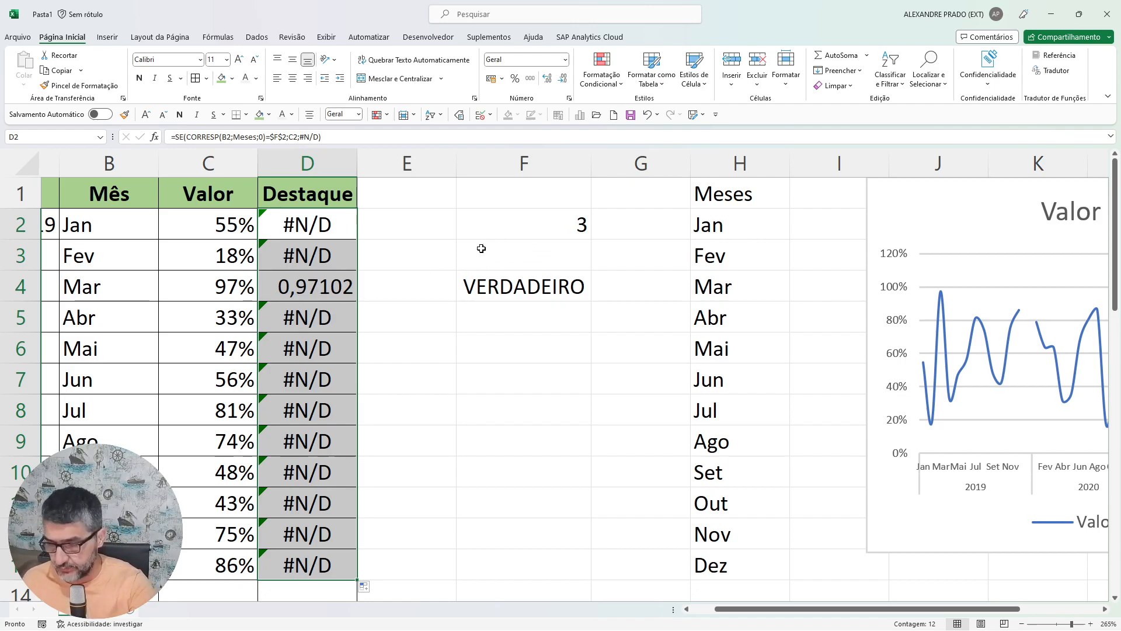
{"action": "key", "text": "ctrl+shift+5"}
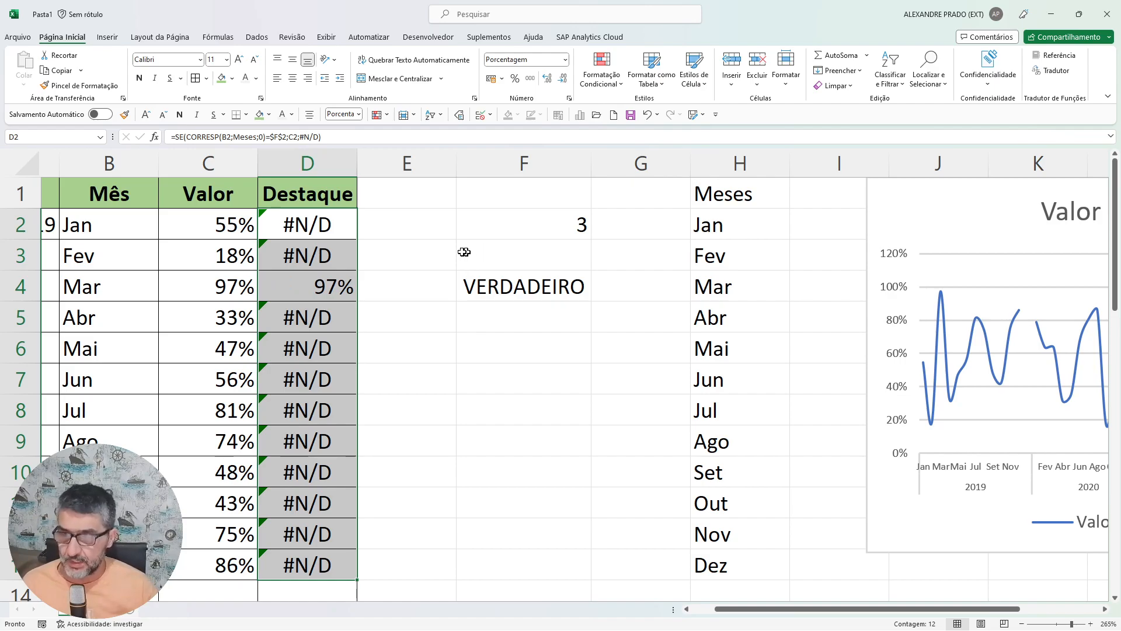
Delete the CORRESP test formula from cell F4.
{"action": "left_click", "coordinate": [297, 329]}
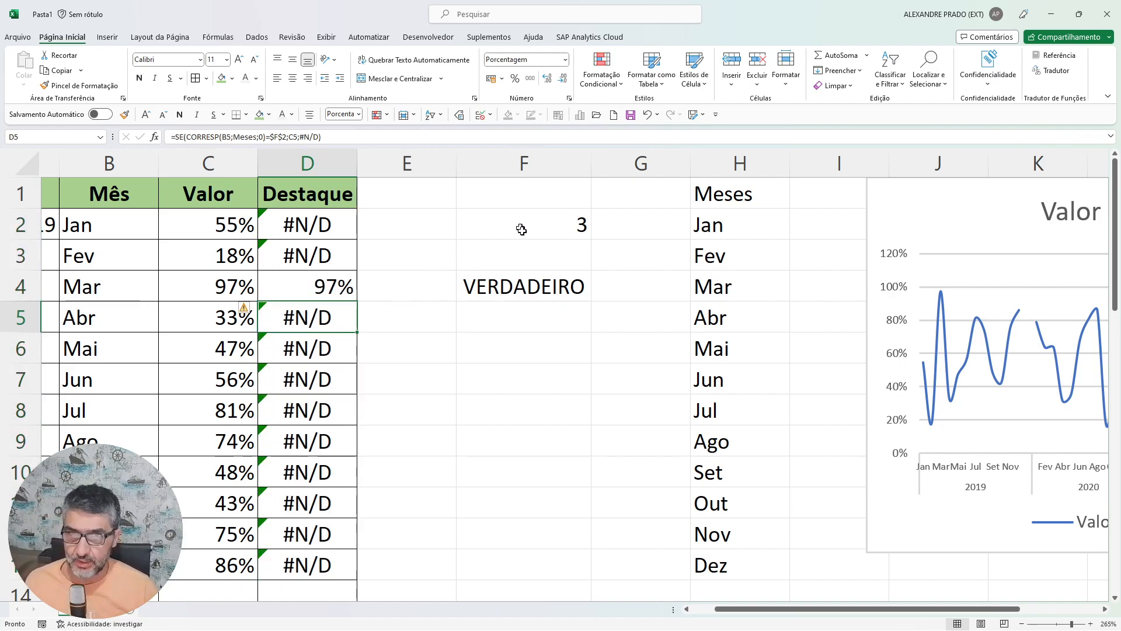
{"action": "left_click", "coordinate": [518, 287]}
{"action": "key", "text": "Delete"}
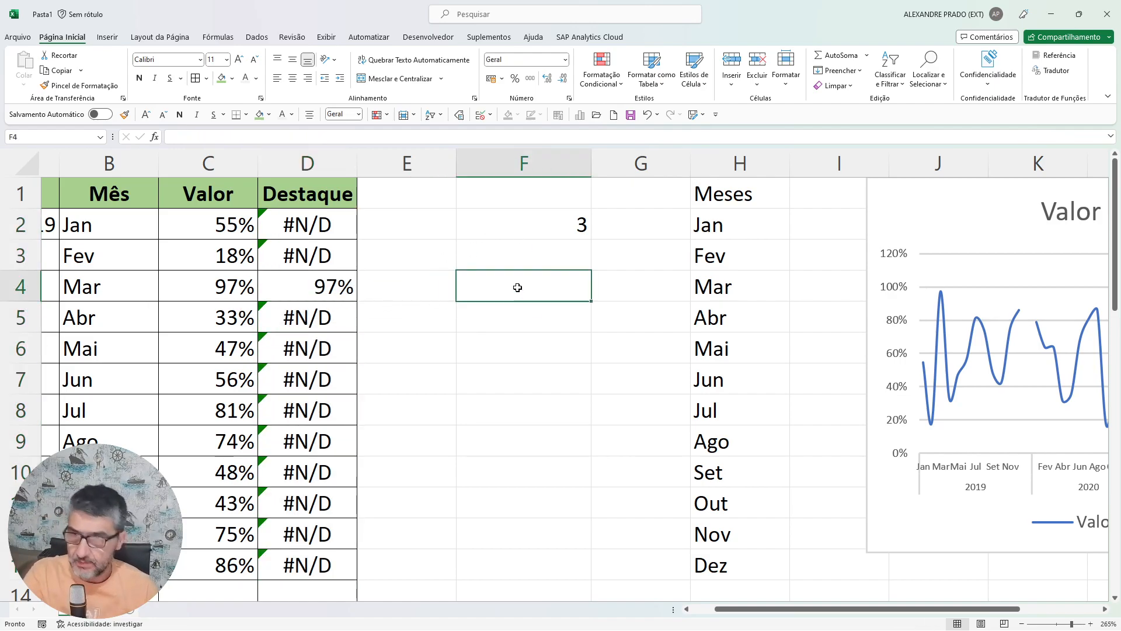
Examine the SE formulas in D2 and D4, checking their CORRESP test, true value and #N/D argument without changing them.
{"action": "double_click", "coordinate": [327, 218]}
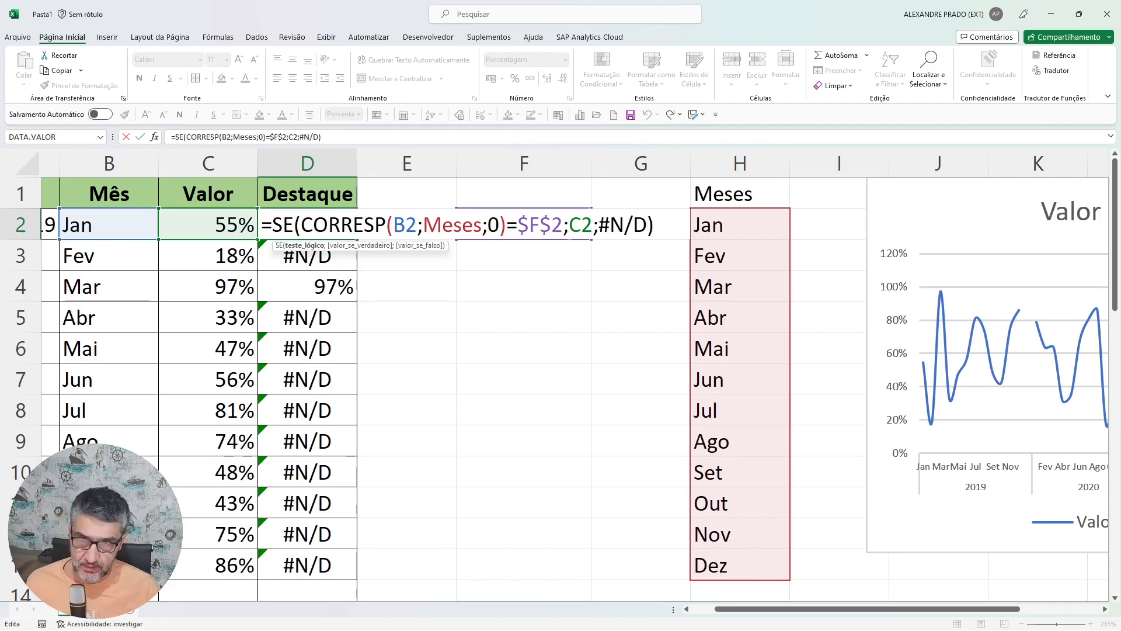
{"action": "left_click_drag", "start_coordinate": [571, 231], "coordinate": [591, 231]}
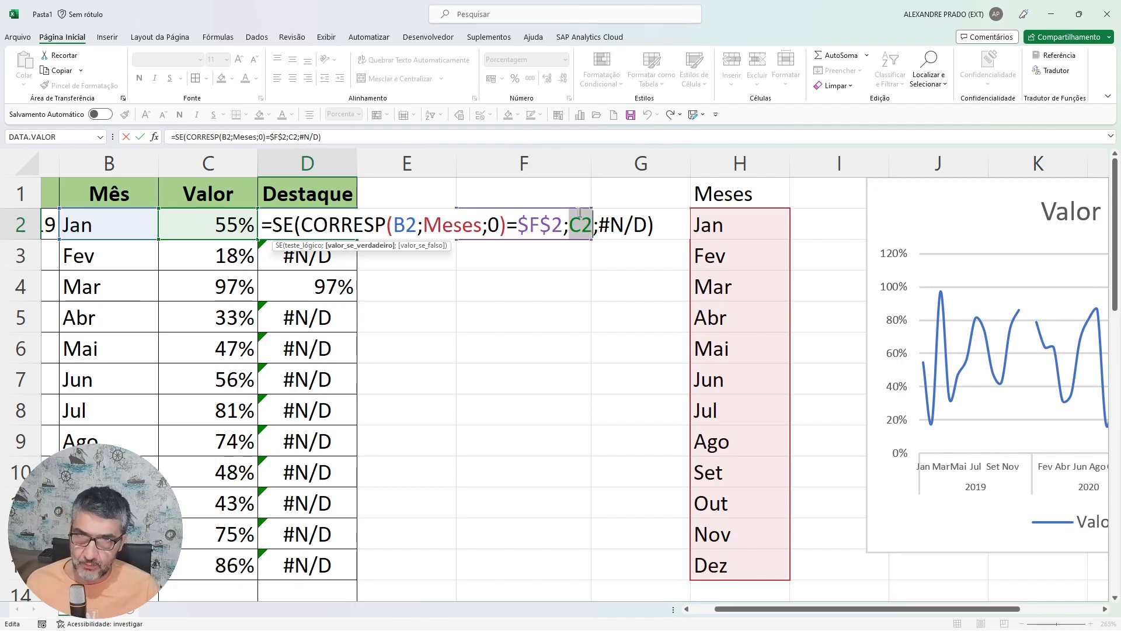
{"action": "left_click_drag", "start_coordinate": [598, 228], "coordinate": [647, 227]}
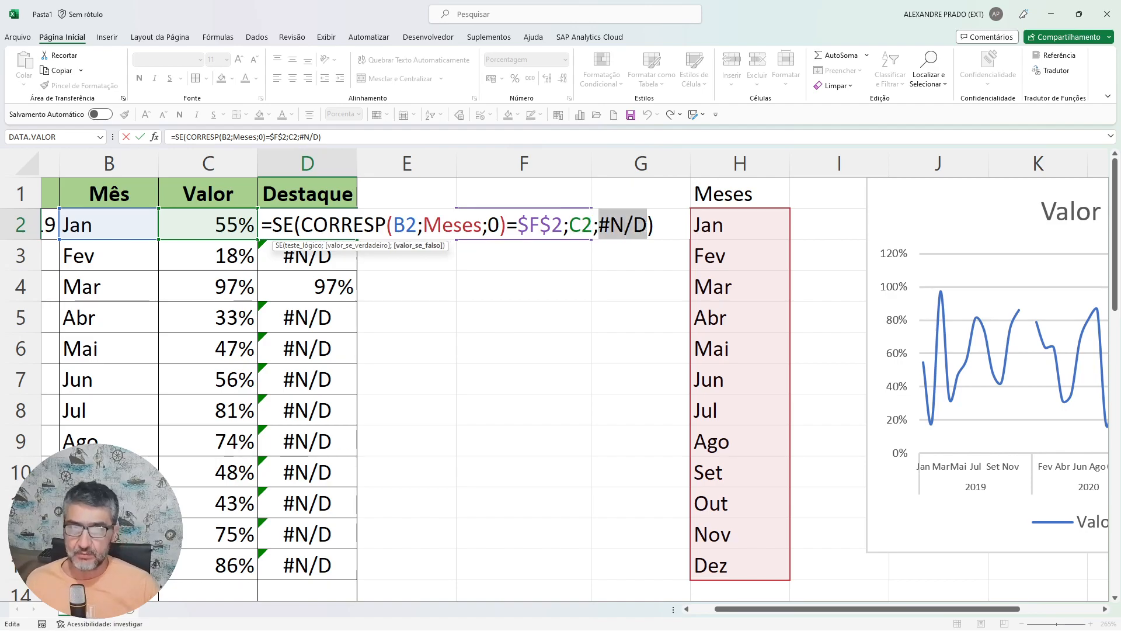
{"action": "key", "text": "Return"}
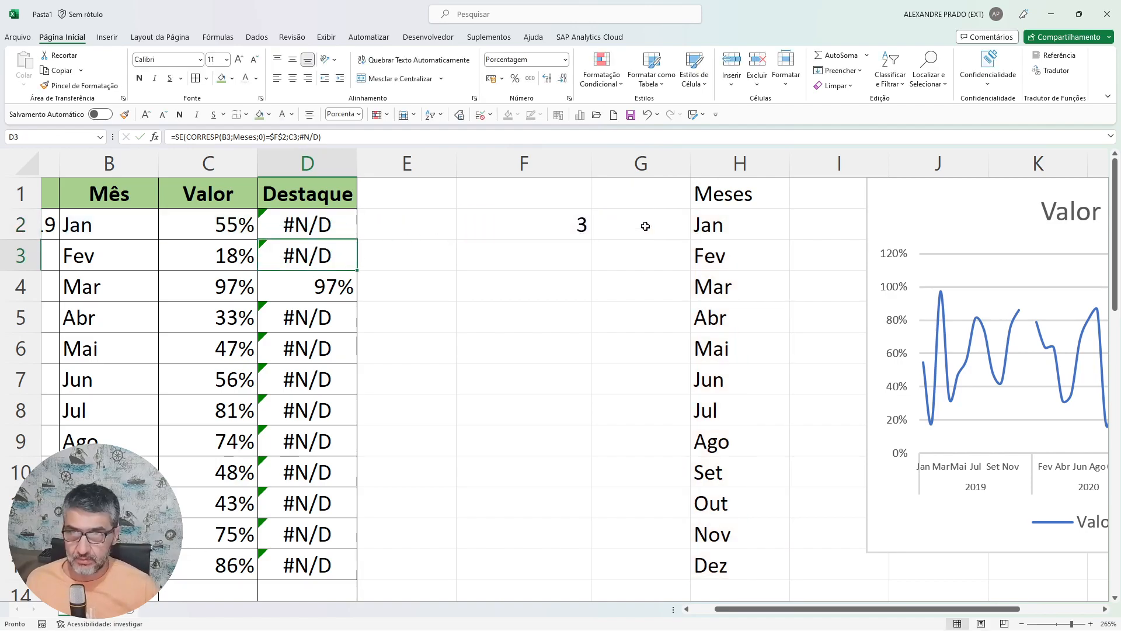
{"action": "double_click", "coordinate": [331, 291]}
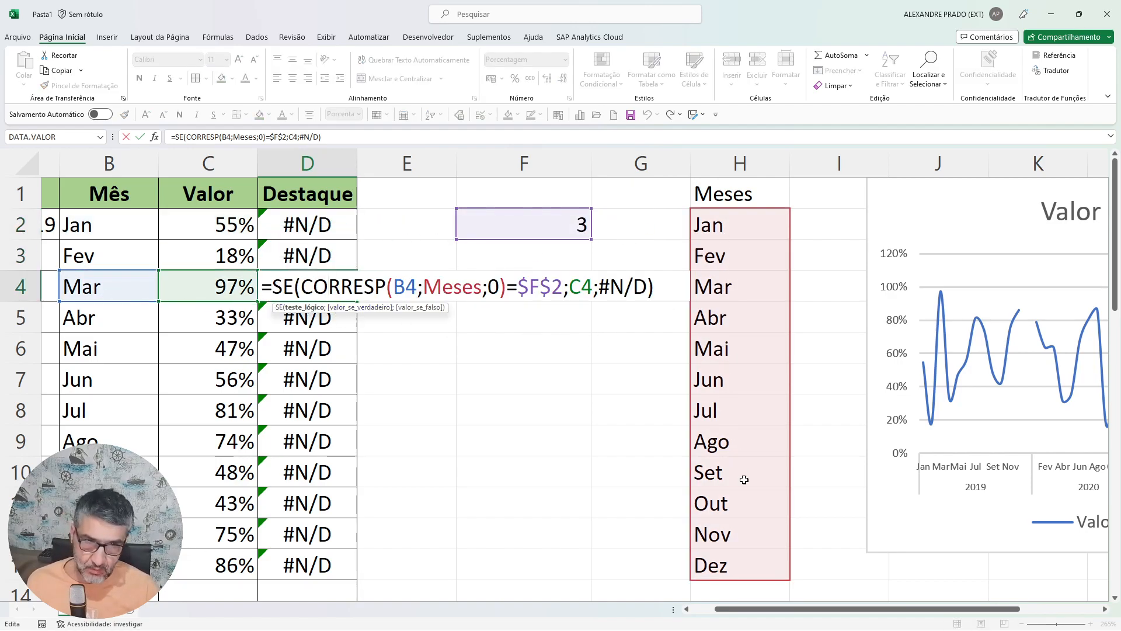
{"action": "left_click_drag", "start_coordinate": [300, 286], "coordinate": [507, 304]}
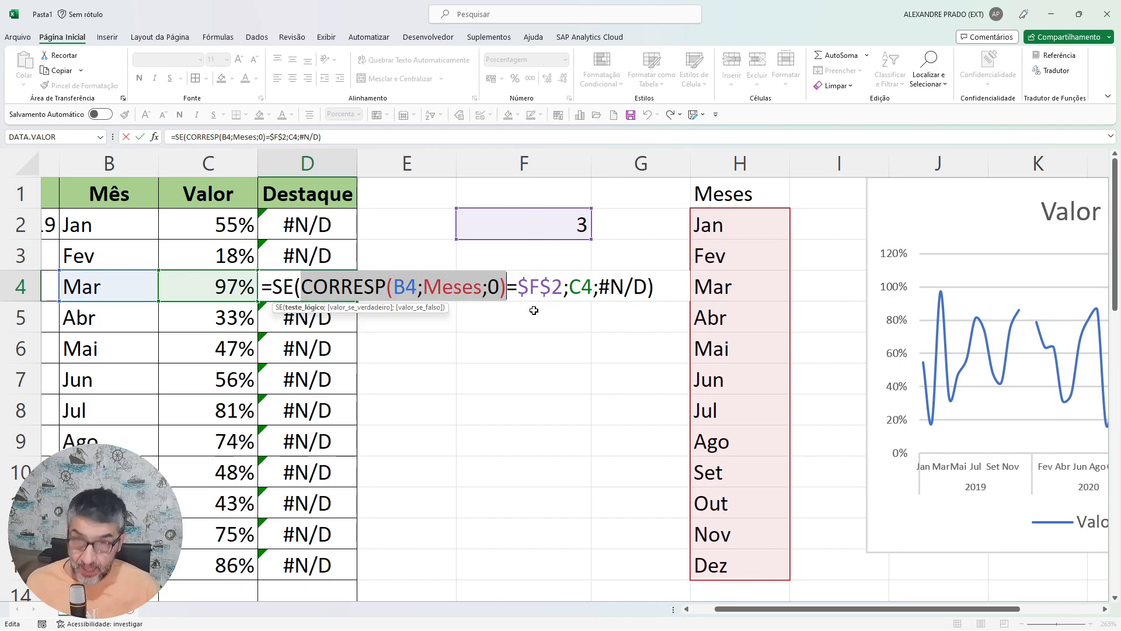
{"action": "left_click_drag", "start_coordinate": [569, 298], "coordinate": [593, 295]}
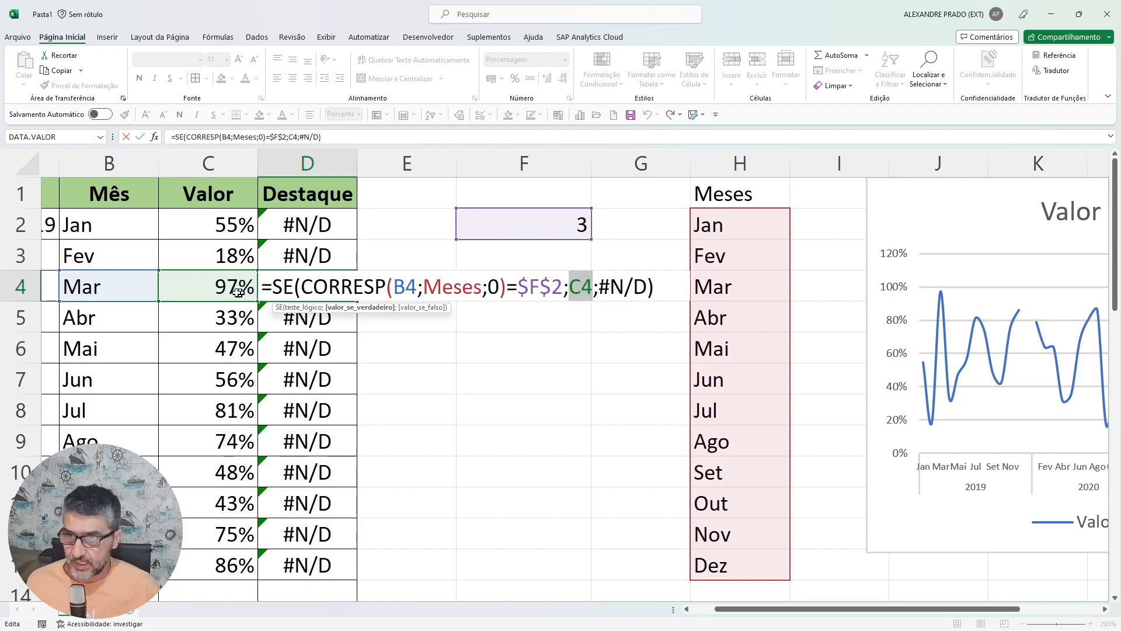
{"action": "key", "text": "Return"}
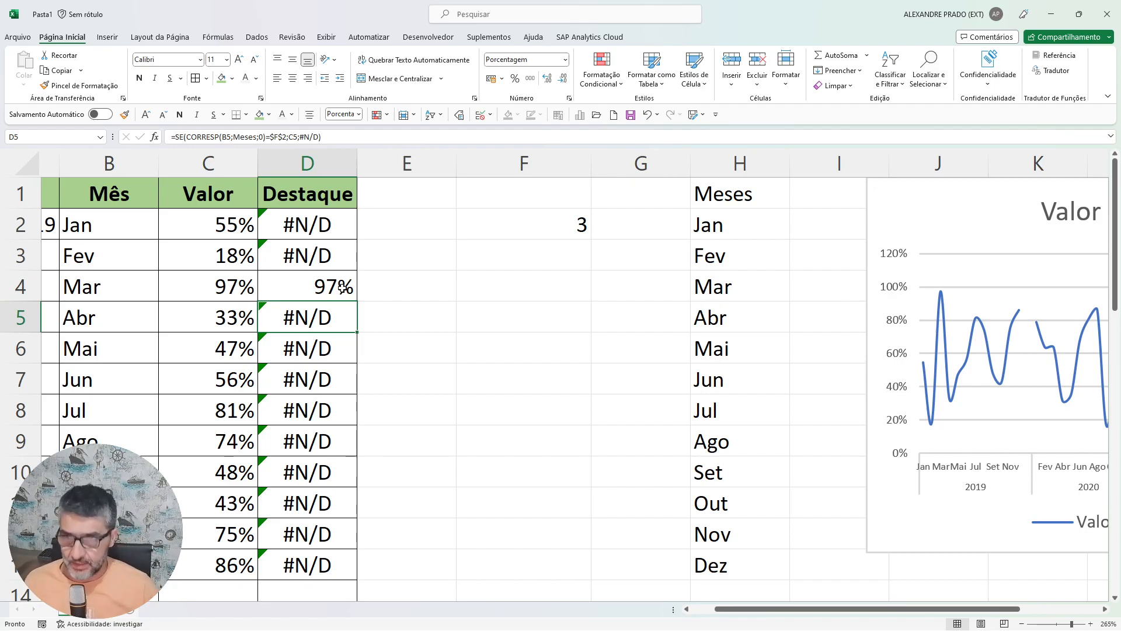
Copy the SE formulas from D2:D13 into the 2020 Destaque cells D15:D26.
{"action": "left_click", "coordinate": [307, 223]}
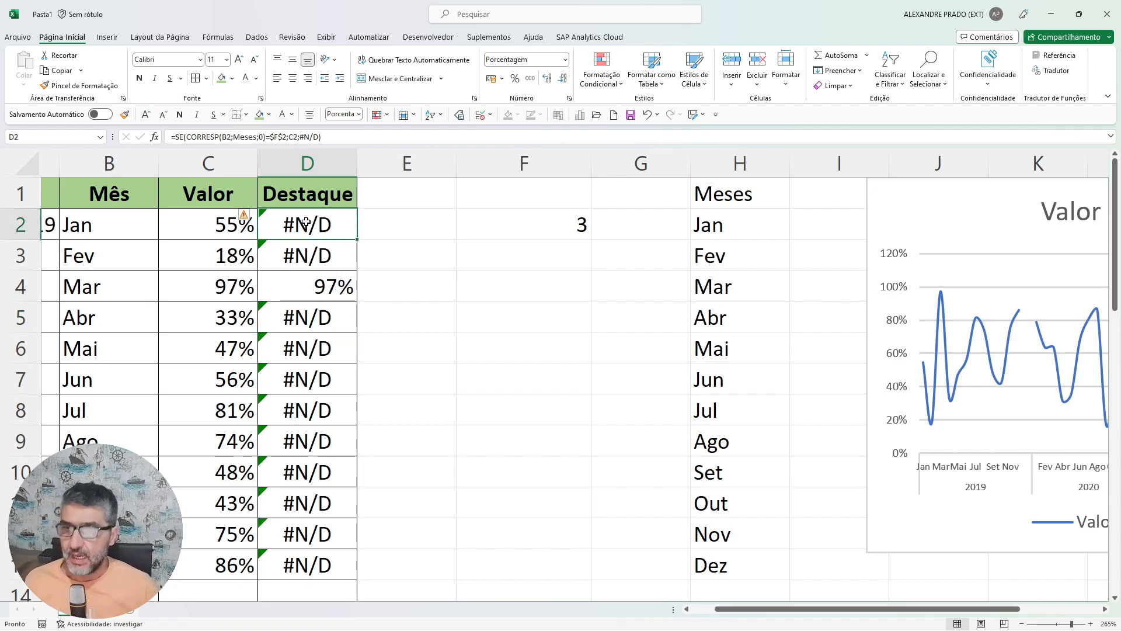
{"action": "key", "text": "ctrl+shift+Down"}
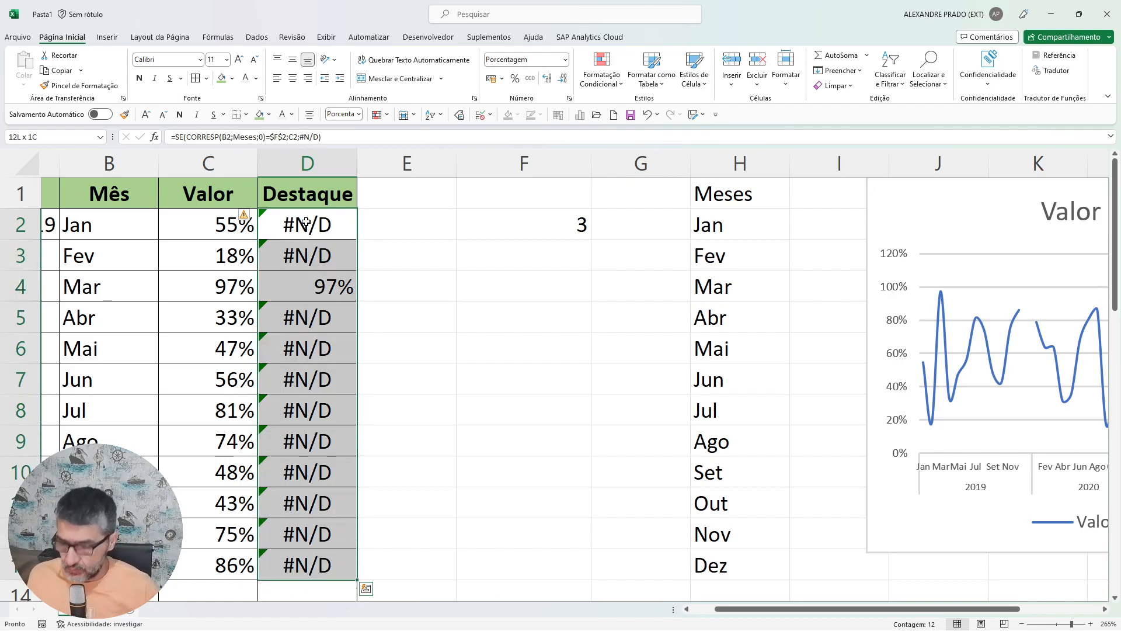
{"action": "left_click", "coordinate": [306, 222]}
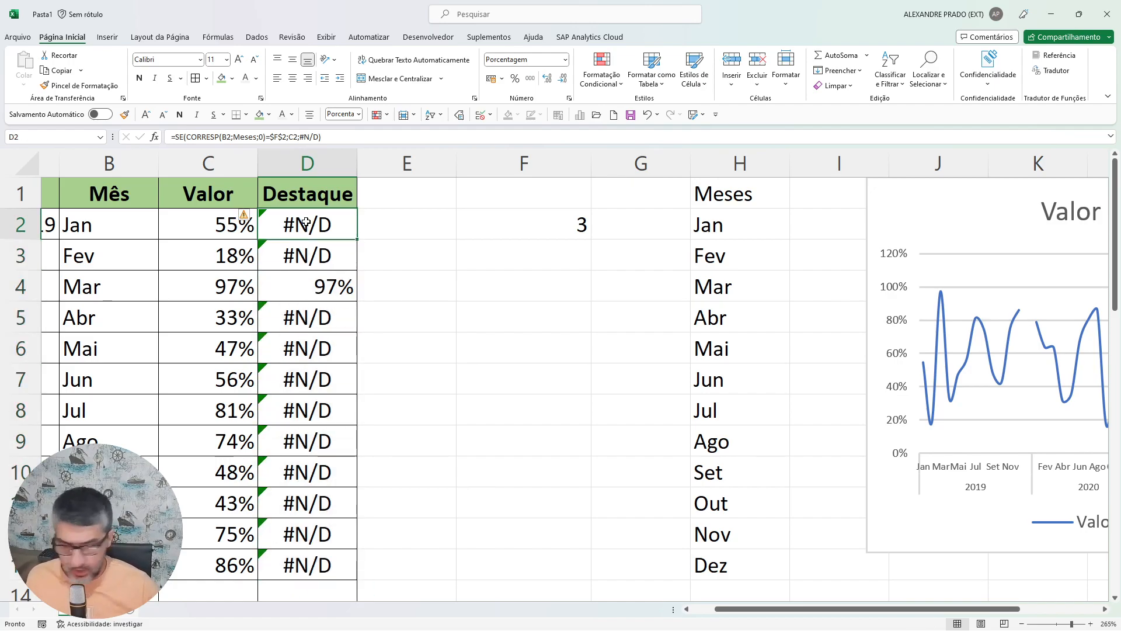
{"action": "key", "text": "ctrl+shift+Down"}
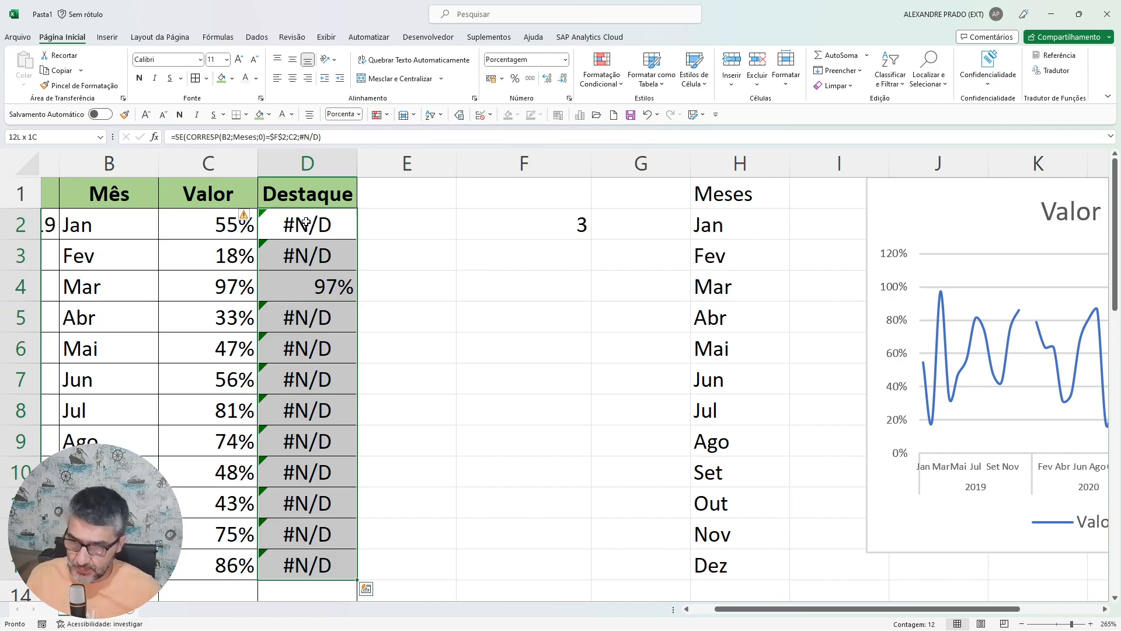
{"action": "key", "text": "ctrl+c"}
{"action": "scroll", "coordinate": [305, 231], "scroll_direction": "down", "scroll_amount": 3}
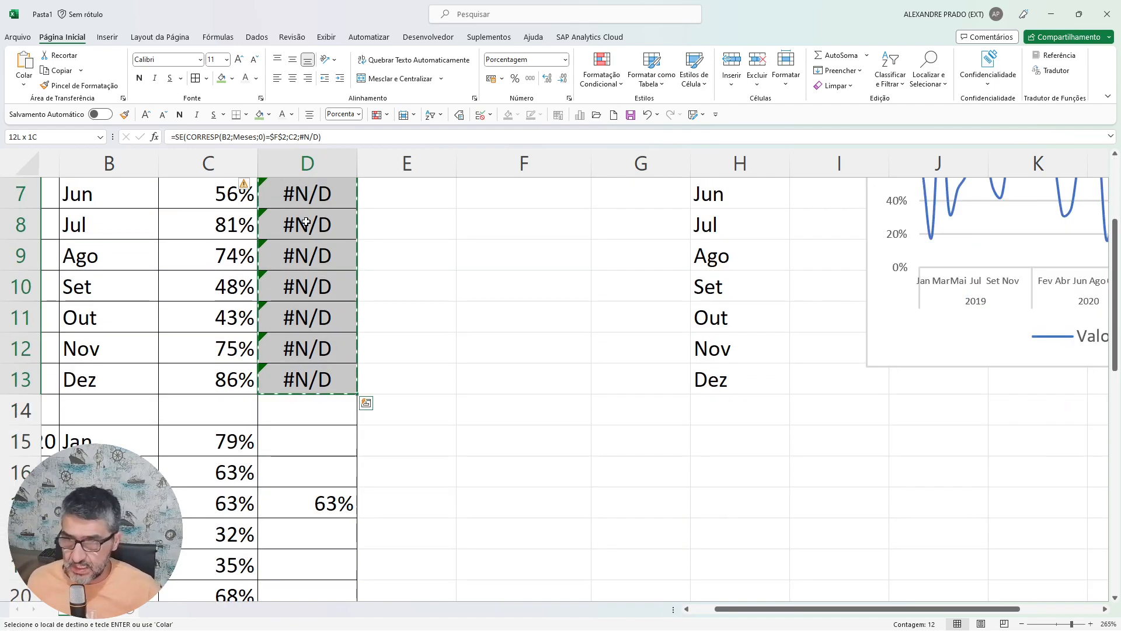
{"action": "left_click", "coordinate": [310, 350]}
{"action": "left_click_drag", "start_coordinate": [310, 350], "coordinate": [303, 569]}
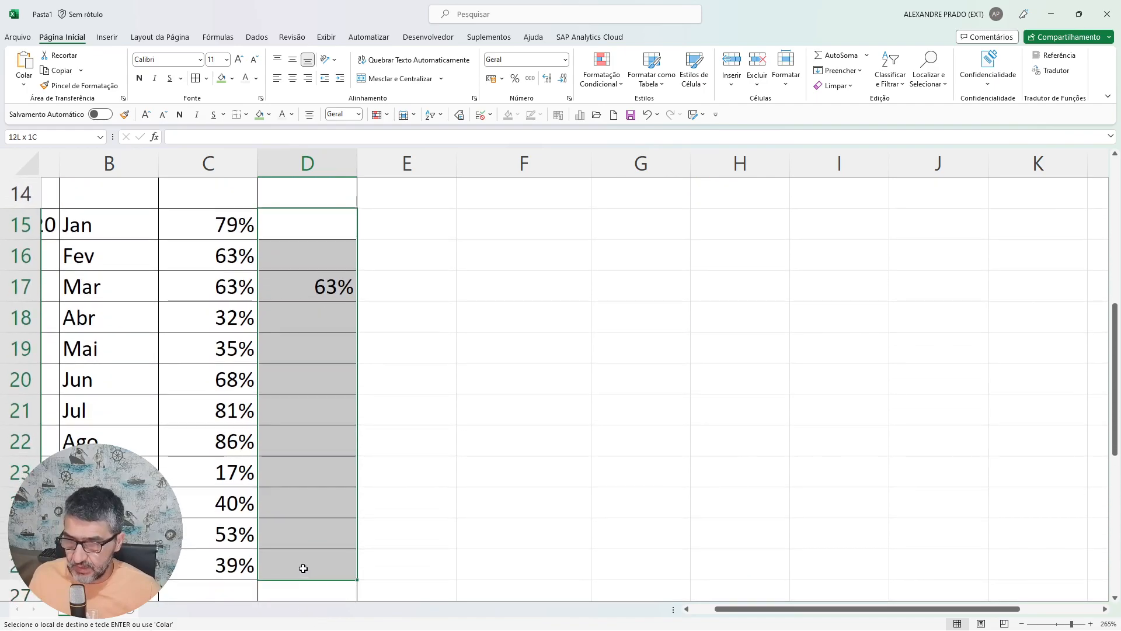
{"action": "key", "text": "ctrl+v"}
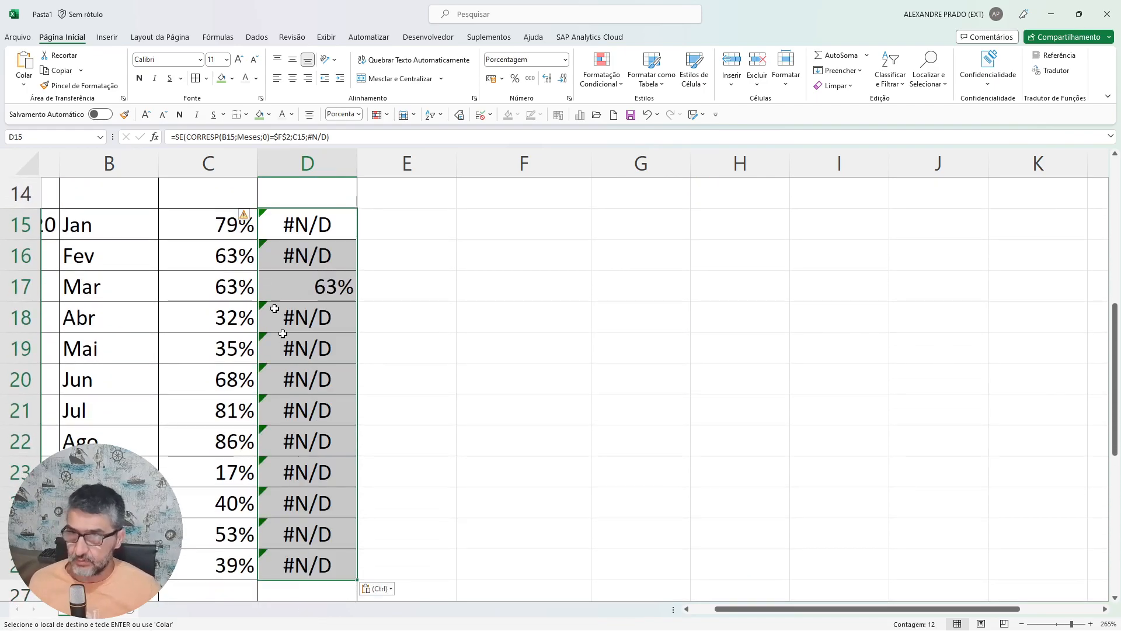
Paste the copied Destaque formulas into the 2021 cells D28:D39.
{"action": "scroll", "coordinate": [298, 290], "scroll_direction": "down", "scroll_amount": 6}
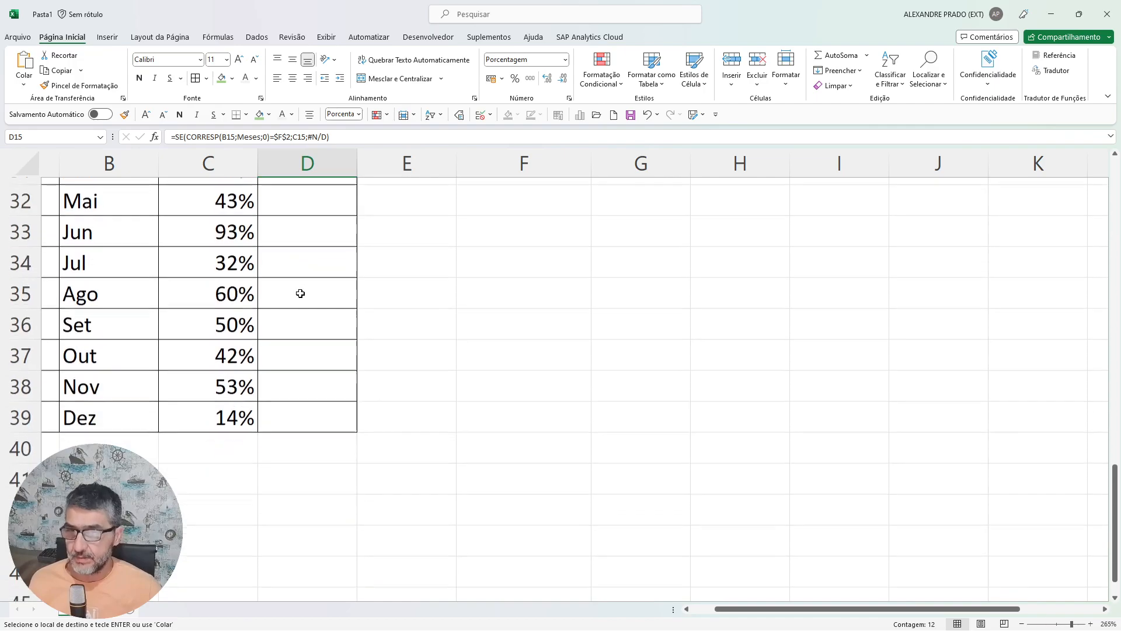
{"action": "scroll", "coordinate": [301, 293], "scroll_direction": "up", "scroll_amount": 2}
{"action": "left_click_drag", "start_coordinate": [304, 259], "coordinate": [308, 543]}
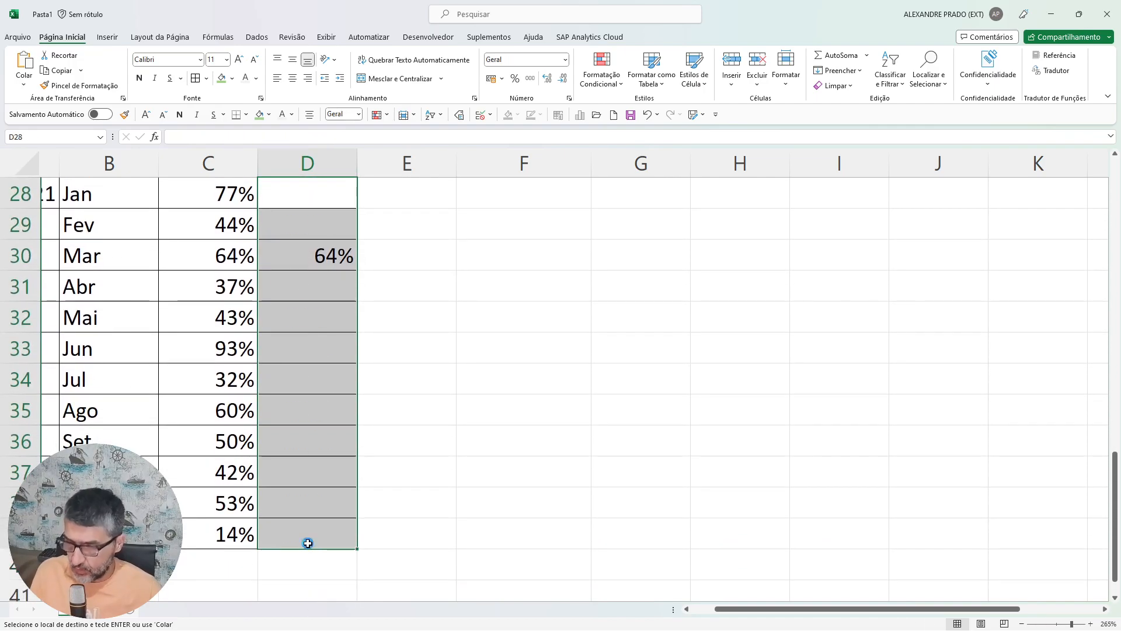
{"action": "key", "text": "ctrl+v"}
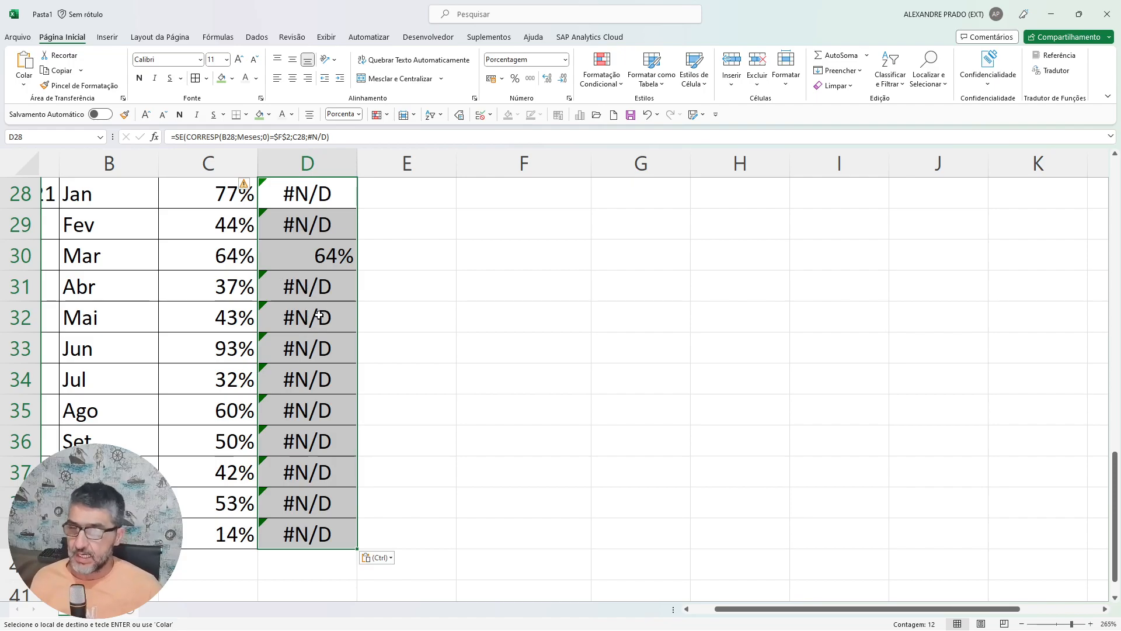
{"action": "scroll", "coordinate": [319, 316], "scroll_direction": "up", "scroll_amount": 9}
{"action": "key", "text": "Escape"}
Set the month number in F2 to 2 and check the highlighted month across the Destaque column.
{"action": "left_click", "coordinate": [505, 230]}
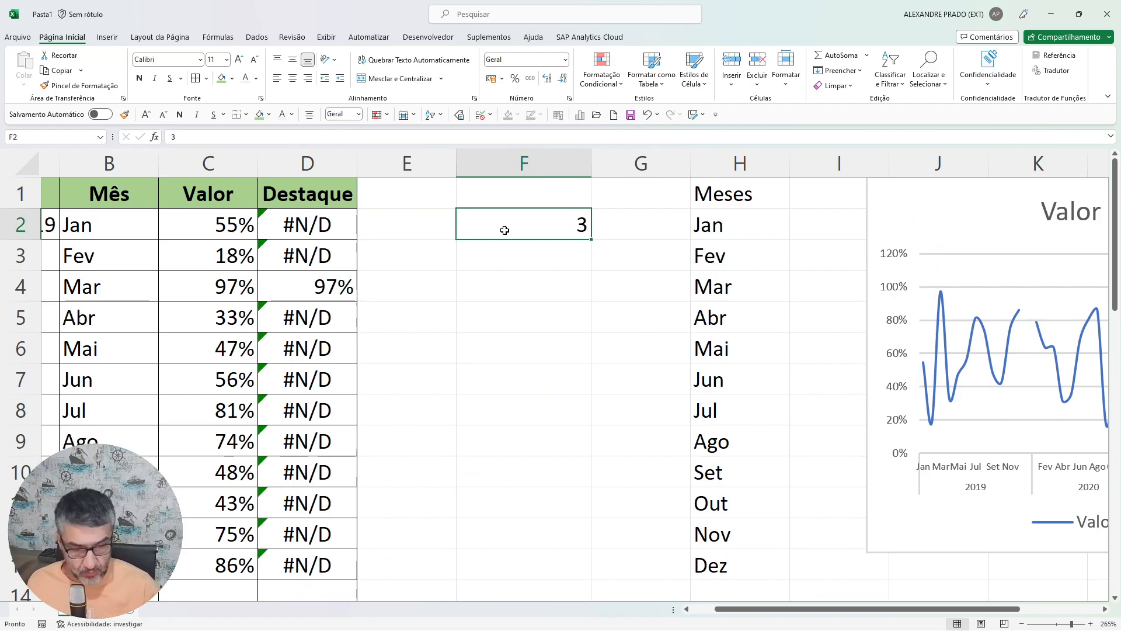
{"action": "type", "text": "2"}
{"action": "key", "text": "Return"}
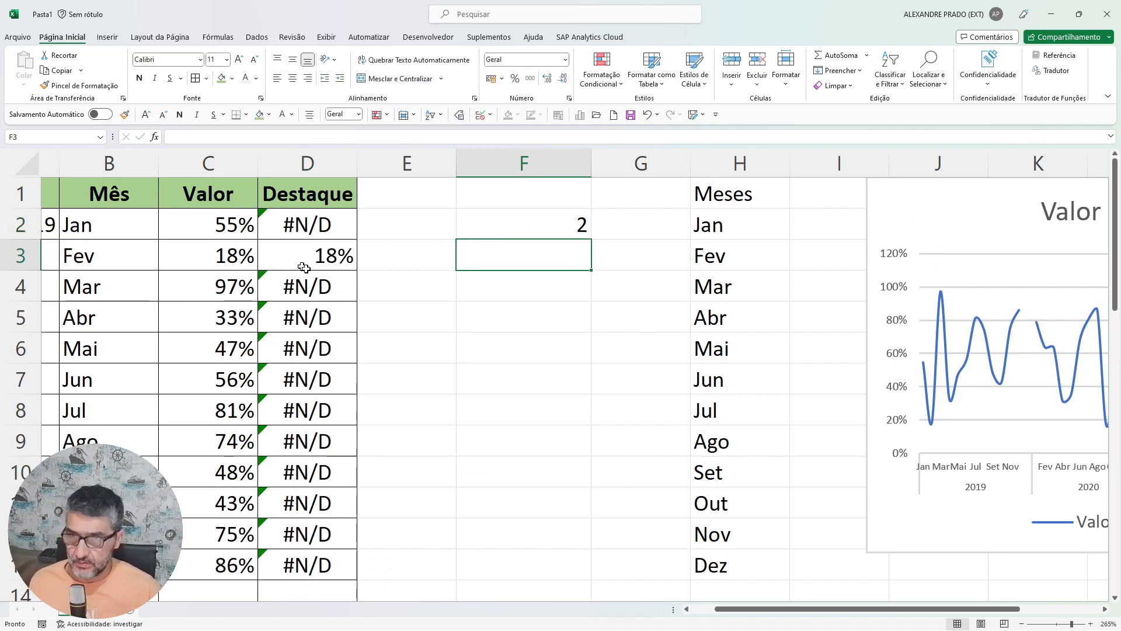
{"action": "scroll", "coordinate": [298, 266], "scroll_direction": "down", "scroll_amount": 4}
{"action": "scroll", "coordinate": [293, 345], "scroll_direction": "up", "scroll_amount": 4}
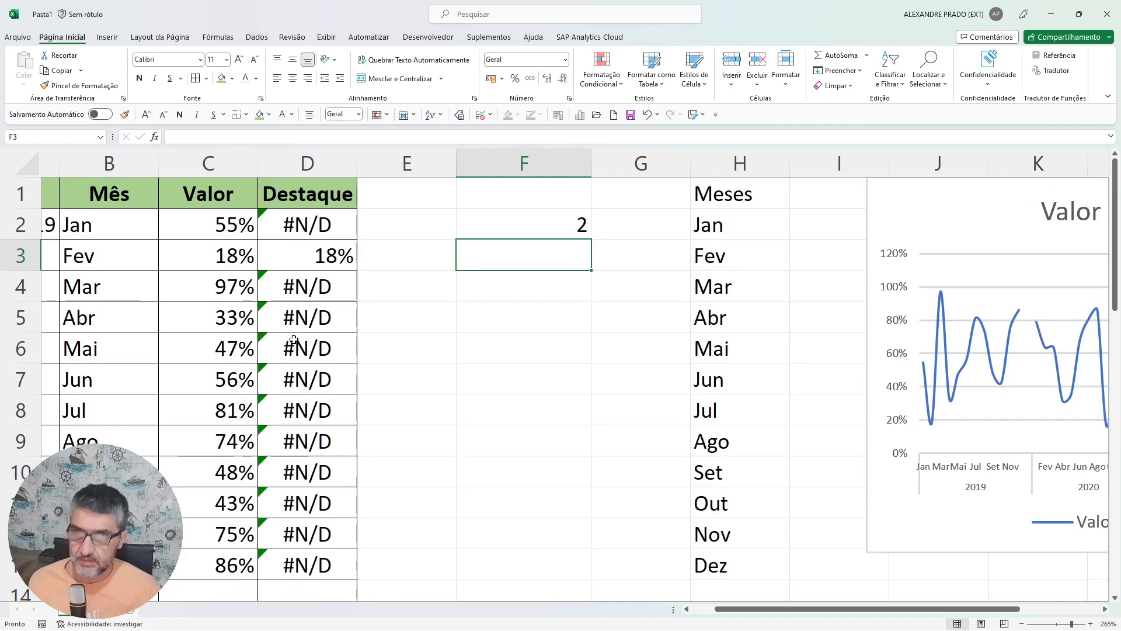
Widen the line chart by extending its left edge to column F.
{"action": "left_click", "coordinate": [882, 209]}
{"action": "left_click_drag", "start_coordinate": [869, 365], "coordinate": [510, 363]}
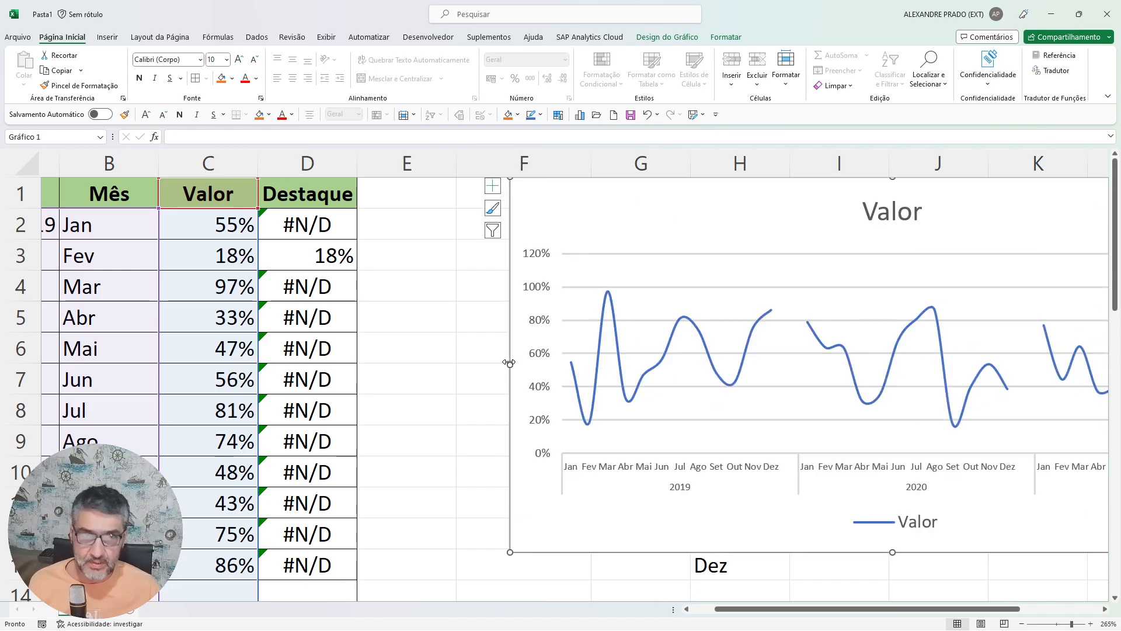
{"action": "mouse_move", "coordinate": [565, 372]}
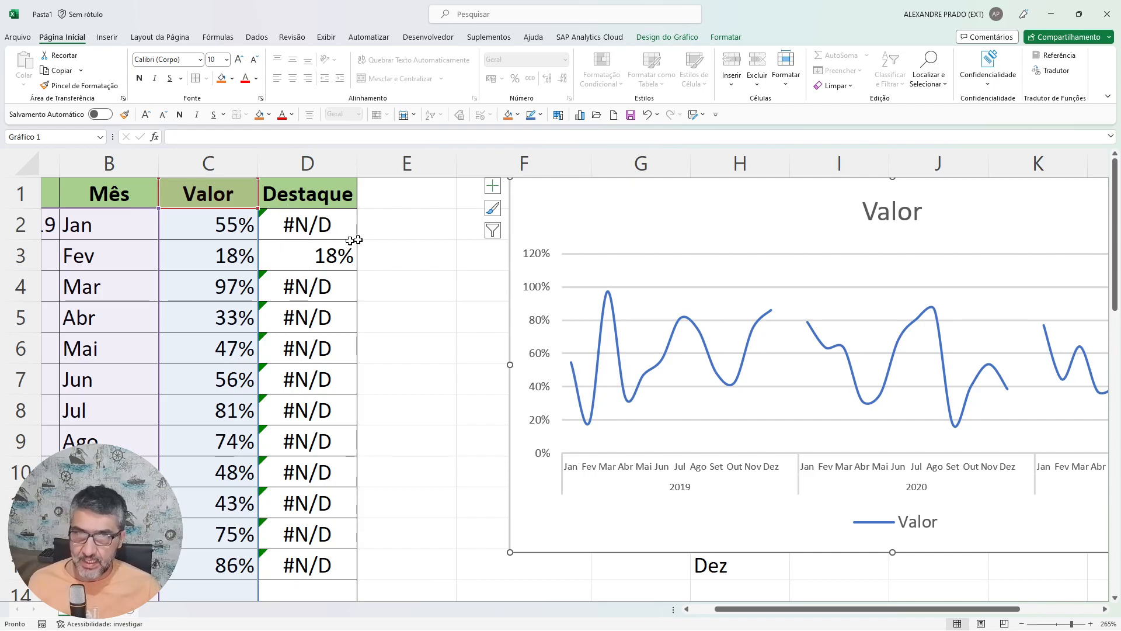
{"action": "right_click", "coordinate": [580, 213]}
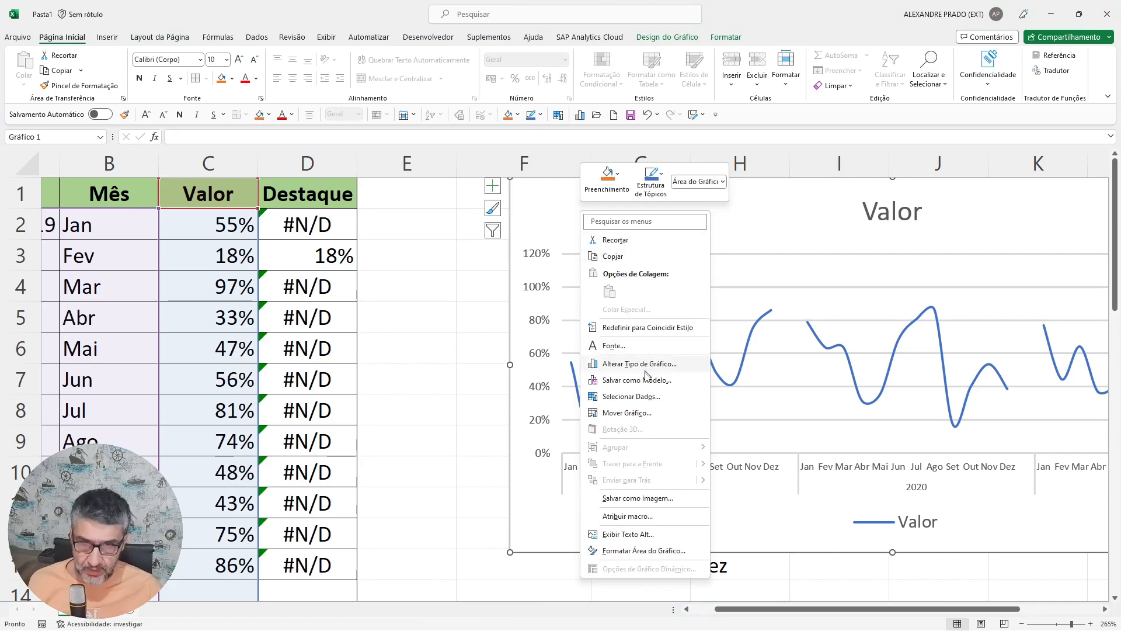
{"action": "left_click", "coordinate": [637, 397]}
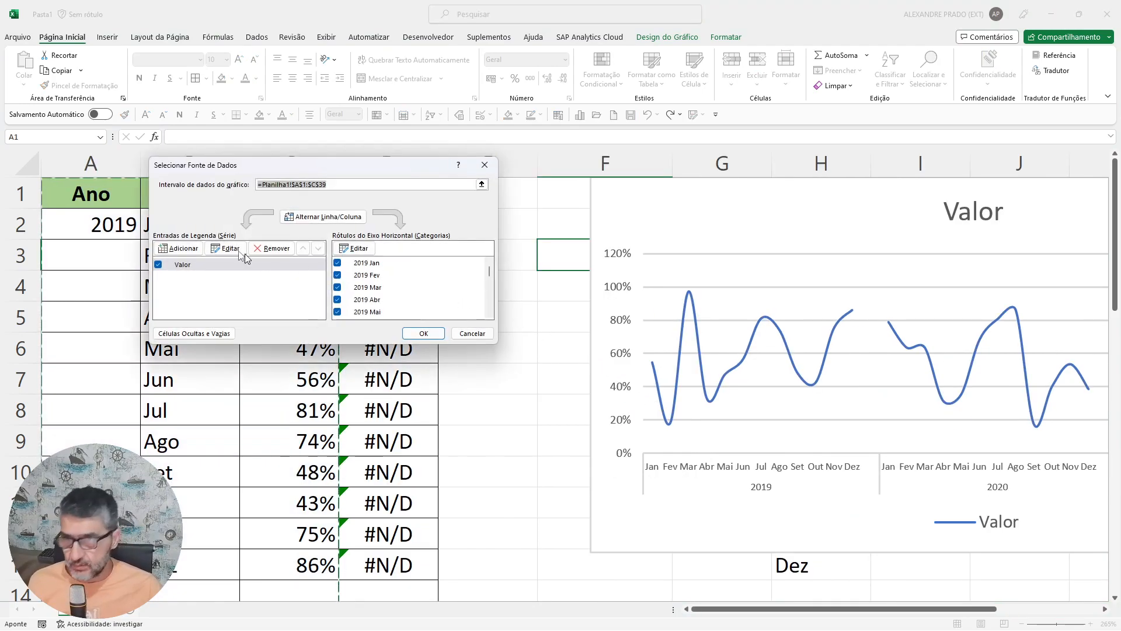
{"action": "left_click", "coordinate": [183, 250]}
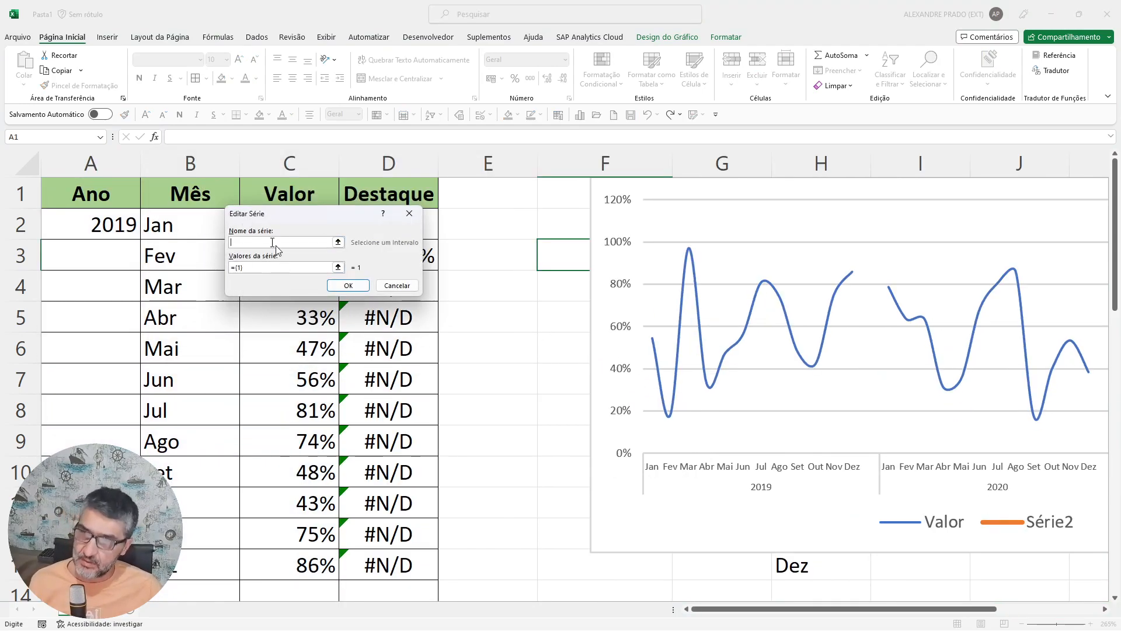
{"action": "left_click", "coordinate": [397, 286]}
{"action": "left_click", "coordinate": [464, 333]}
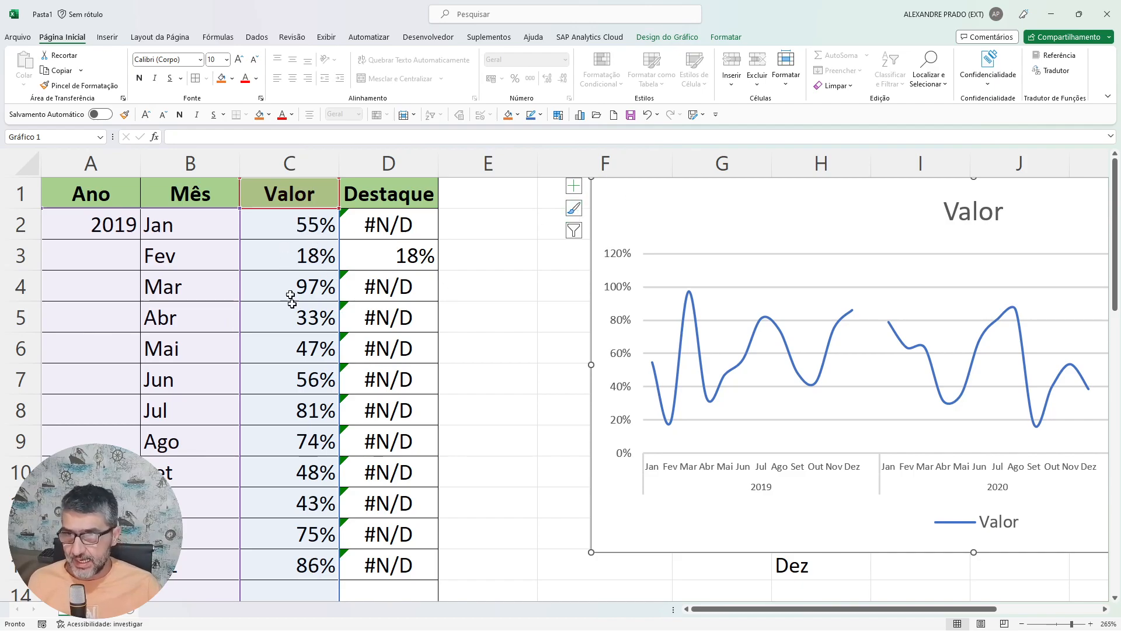
Try adding the Destaque series by extending the chart's source range from column C to column D, and undo it.
{"action": "scroll", "coordinate": [302, 304], "scroll_direction": "down", "scroll_amount": 13}
{"action": "scroll", "coordinate": [303, 302], "scroll_direction": "up", "scroll_amount": 2}
{"action": "left_click_drag", "start_coordinate": [334, 358], "coordinate": [411, 366]}
{"action": "scroll", "coordinate": [453, 424], "scroll_direction": "up", "scroll_amount": 11}
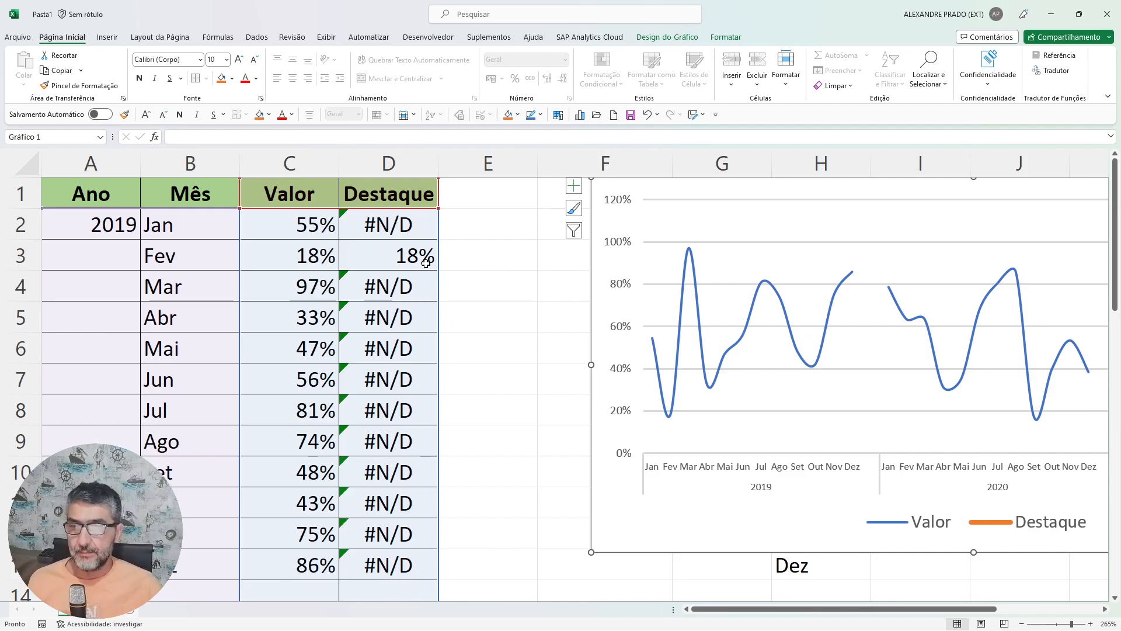
{"action": "left_click_drag", "start_coordinate": [391, 225], "coordinate": [391, 564]}
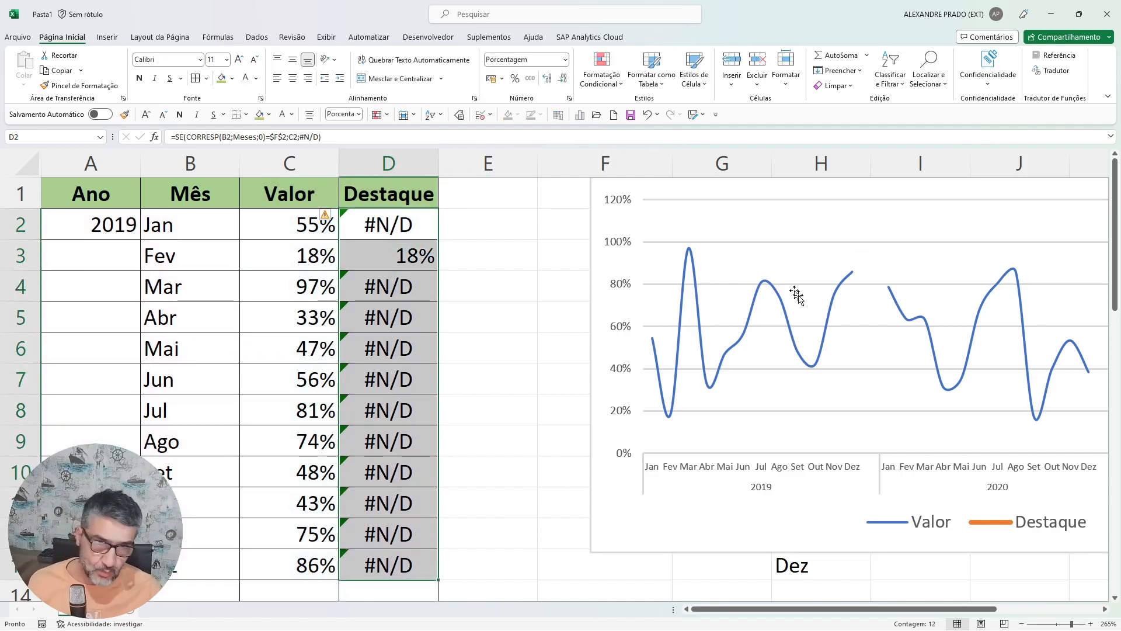
{"action": "left_click", "coordinate": [405, 224]}
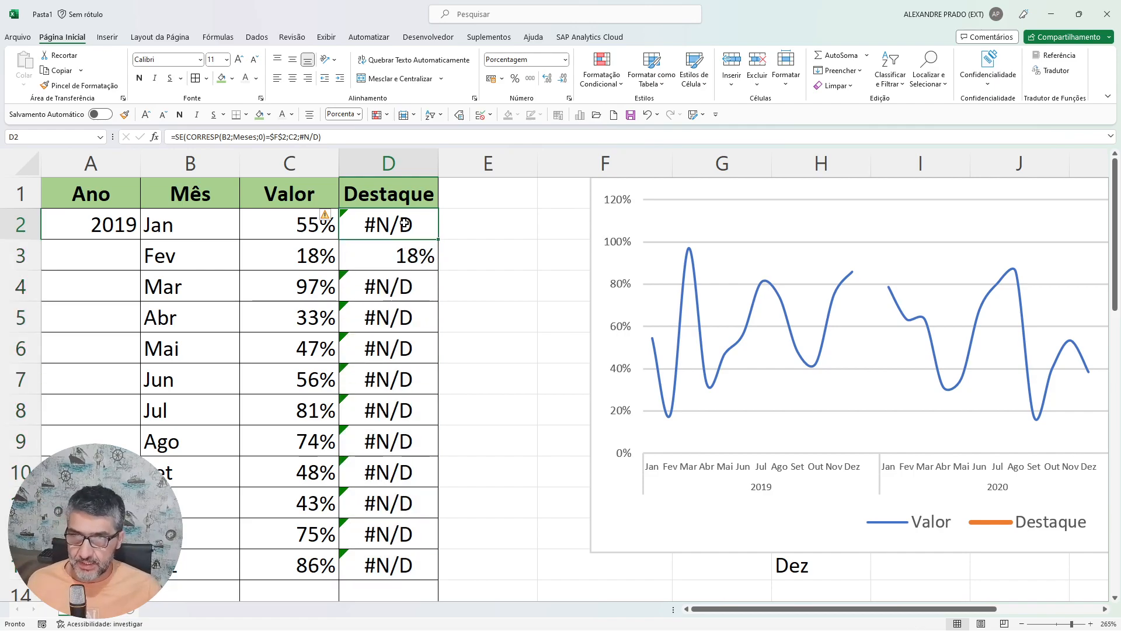
{"action": "left_click", "coordinate": [673, 281]}
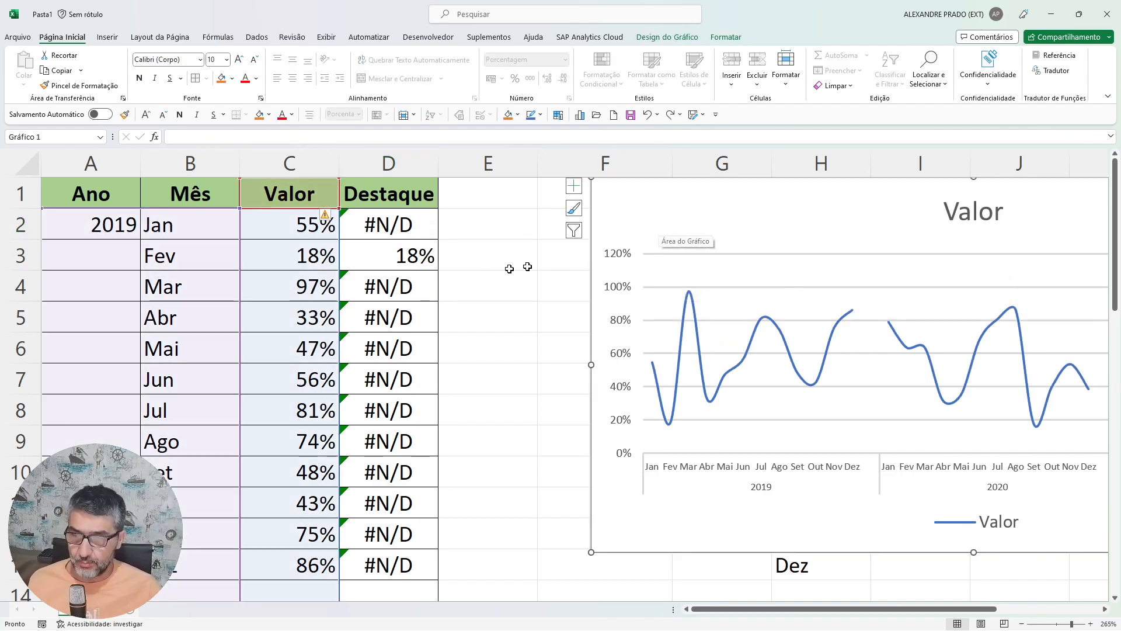
{"action": "right_click", "coordinate": [641, 205]}
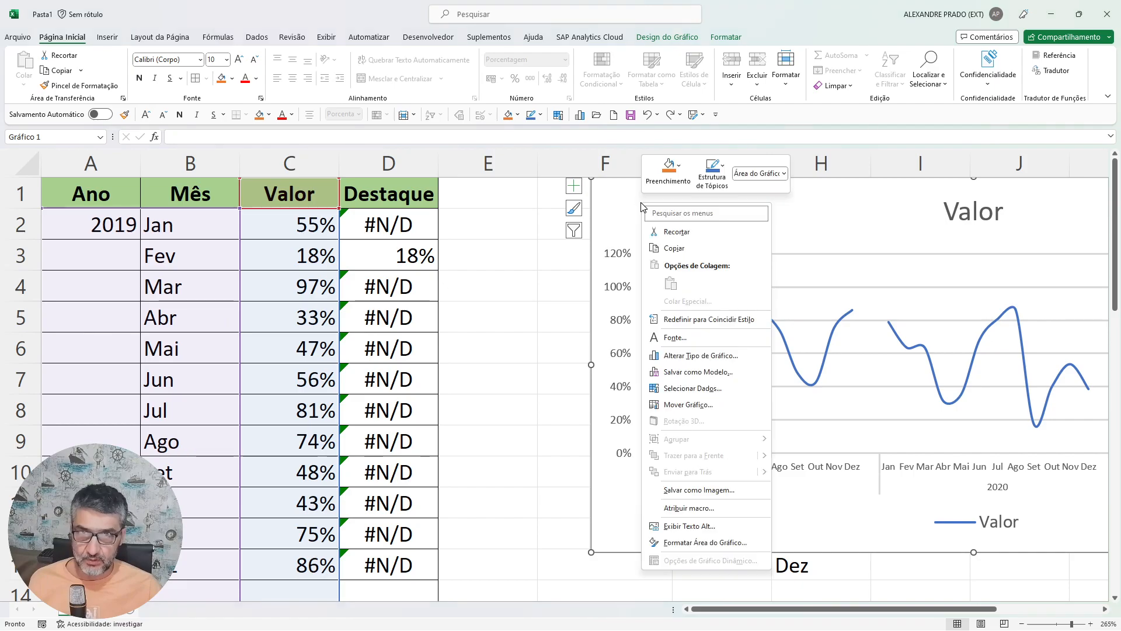
{"action": "left_click", "coordinate": [616, 196]}
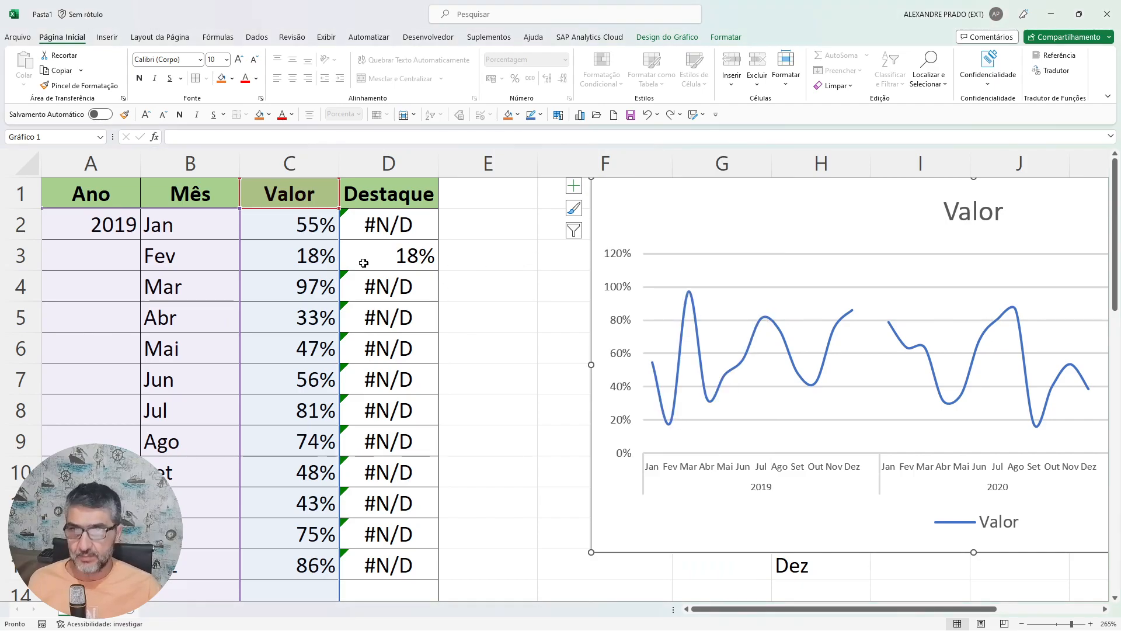
Copy the Destaque column with its header, D1:D39, and paste it into the chart as a second series.
{"action": "scroll", "coordinate": [328, 408], "scroll_direction": "down", "scroll_amount": 13}
{"action": "scroll", "coordinate": [445, 413], "scroll_direction": "up", "scroll_amount": 3}
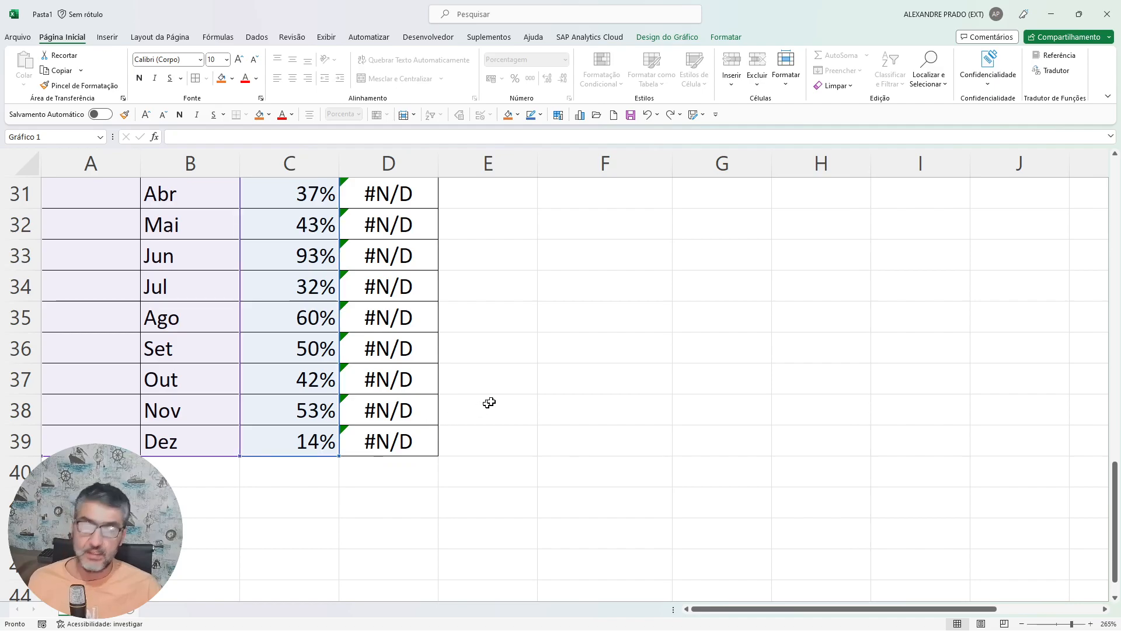
{"action": "scroll", "coordinate": [502, 368], "scroll_direction": "up", "scroll_amount": 10}
{"action": "left_click_drag", "start_coordinate": [393, 198], "coordinate": [388, 542]}
{"action": "scroll", "coordinate": [502, 363], "scroll_direction": "up", "scroll_amount": 9}
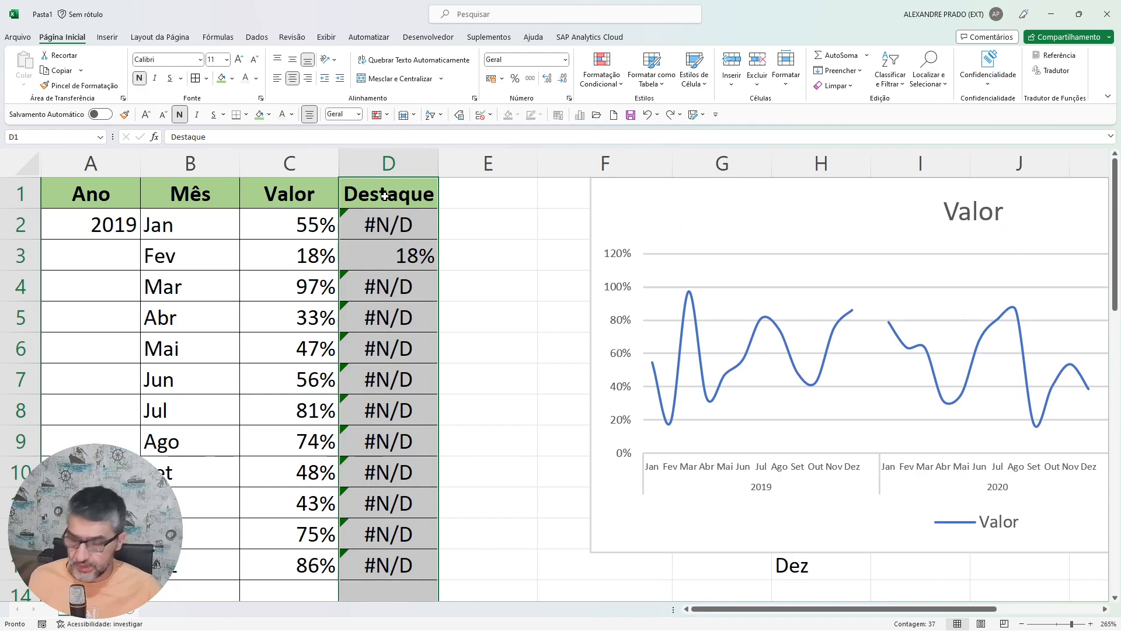
{"action": "key", "text": "ctrl+c"}
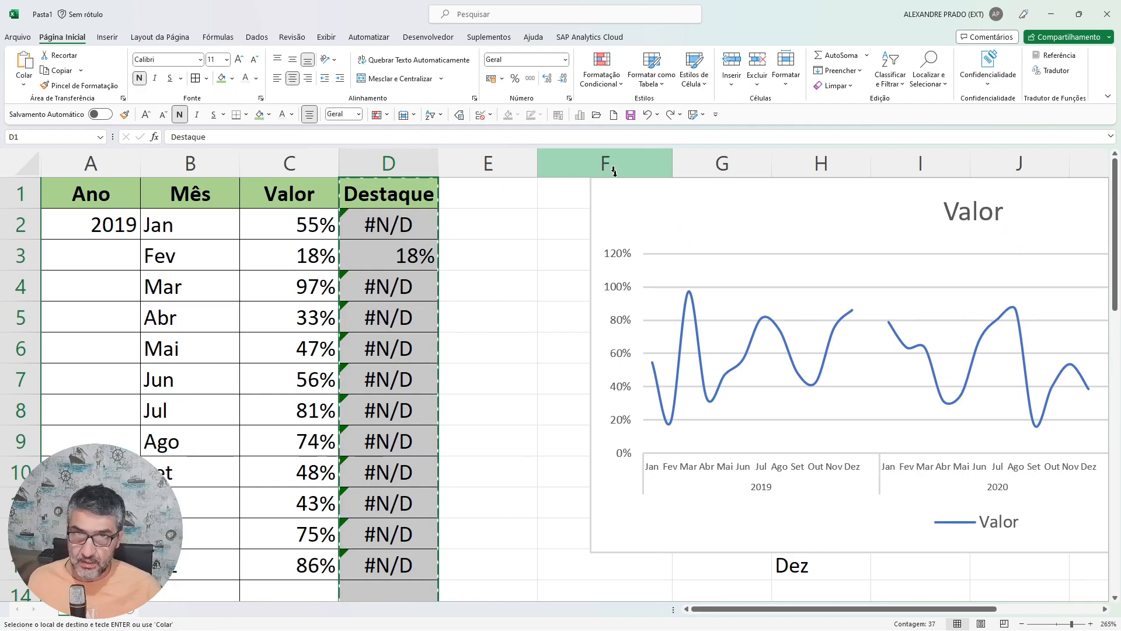
{"action": "left_click", "coordinate": [620, 193]}
{"action": "key", "text": "ctrl+v"}
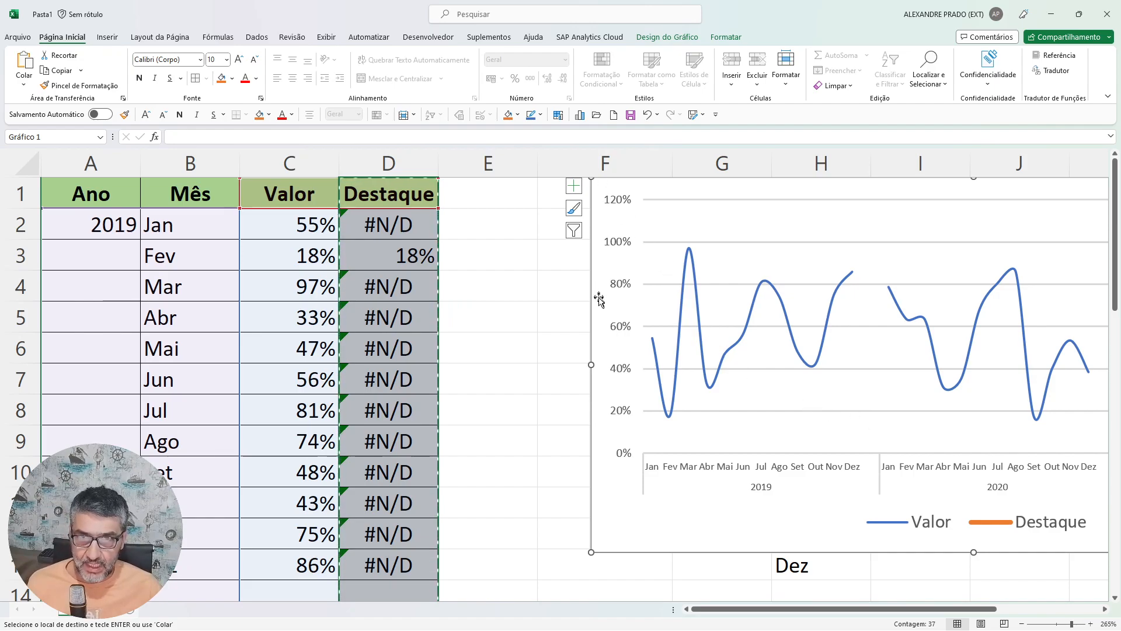
Resize the chart horizontally so it spans from column E to the start of column L.
{"action": "left_click_drag", "start_coordinate": [592, 366], "coordinate": [474, 365]}
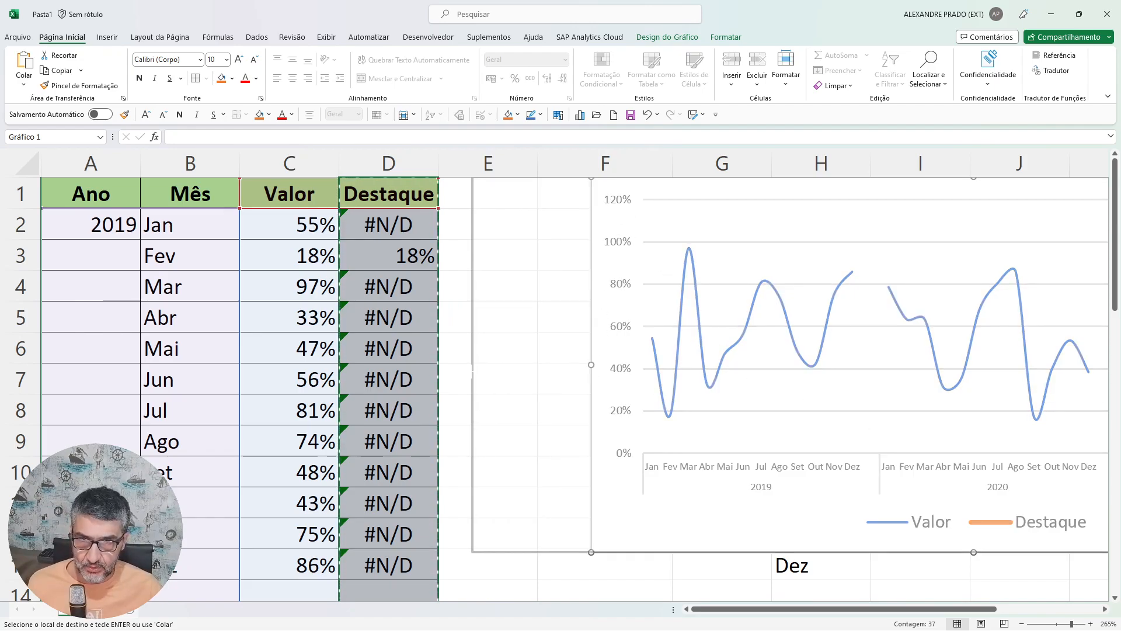
{"action": "left_click_drag", "start_coordinate": [953, 608], "coordinate": [1056, 611]}
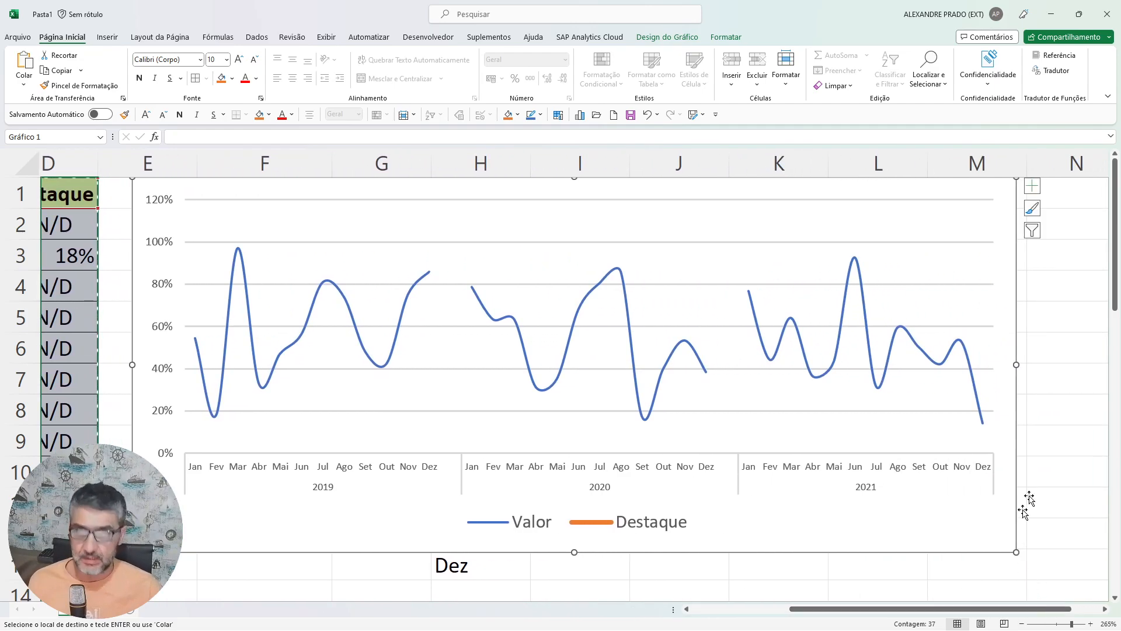
{"action": "left_click_drag", "start_coordinate": [1017, 365], "coordinate": [852, 364]}
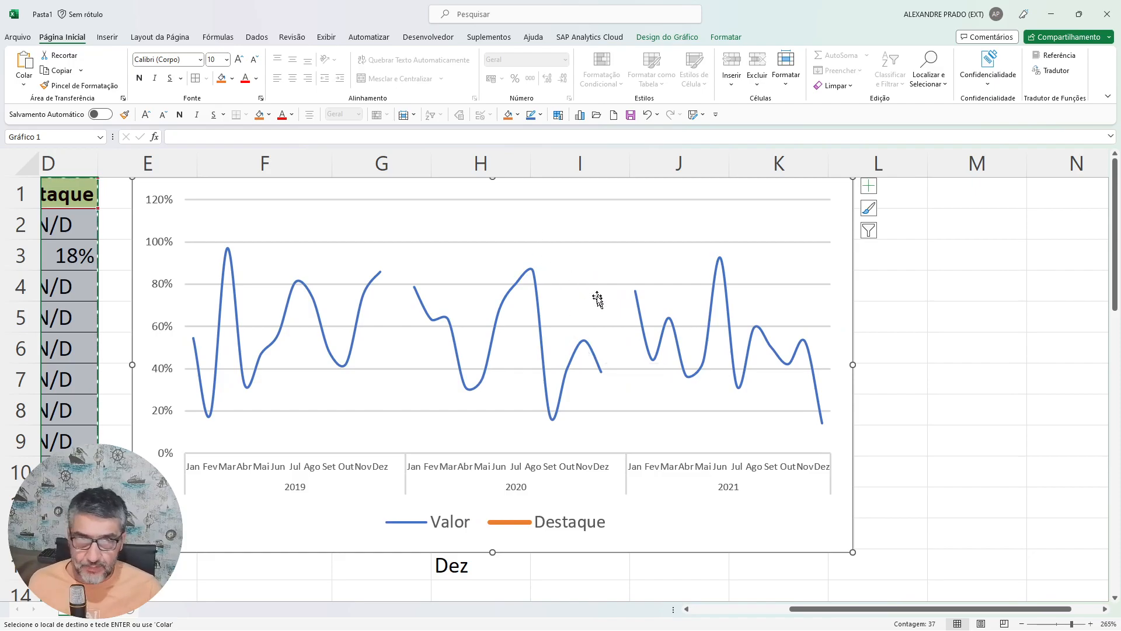
Open the available commands for the chart area.
{"action": "right_click", "coordinate": [713, 190]}
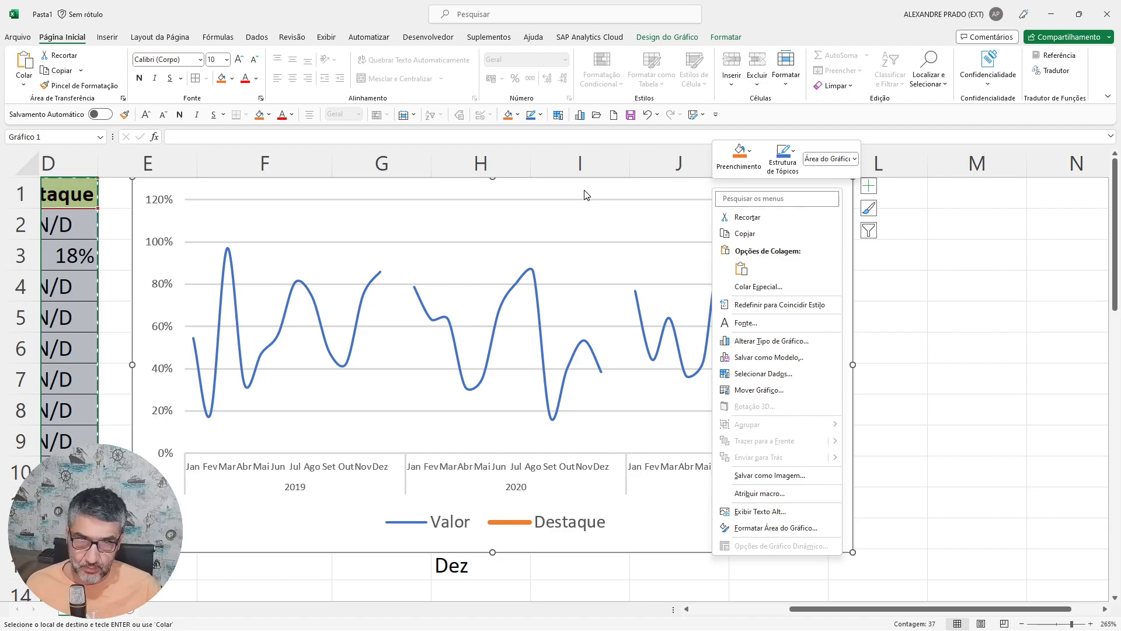
Change the chart to a custom combination with Valor as Linha and Destaque as Linhas com Marcadores.
{"action": "key", "text": "Escape"}
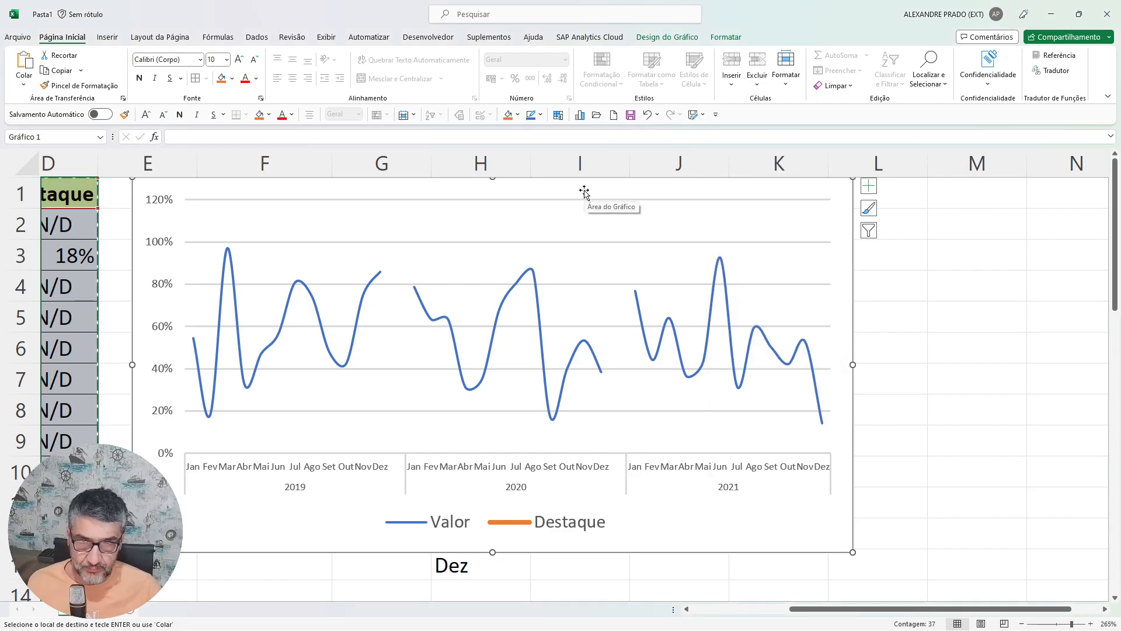
{"action": "right_click", "coordinate": [584, 192]}
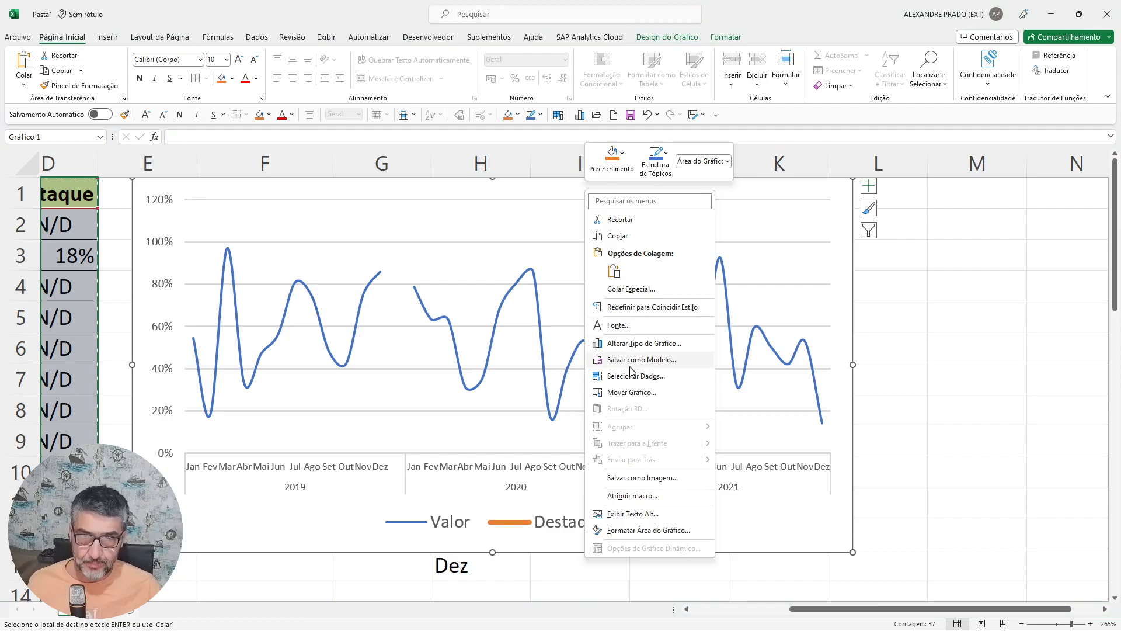
{"action": "left_click", "coordinate": [637, 344]}
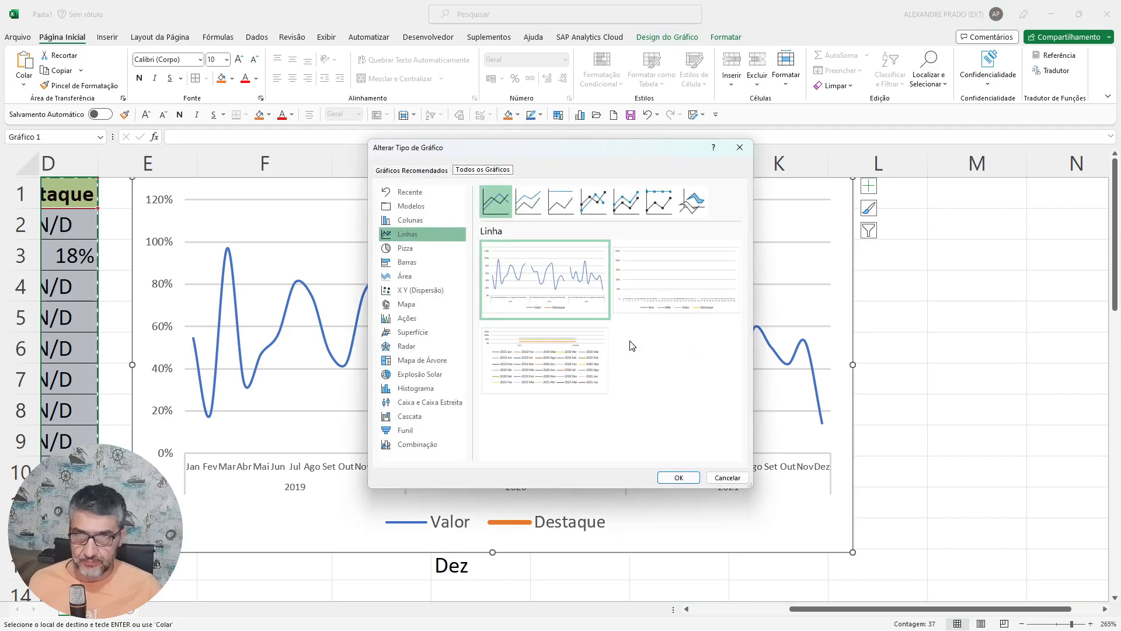
{"action": "left_click", "coordinate": [413, 446]}
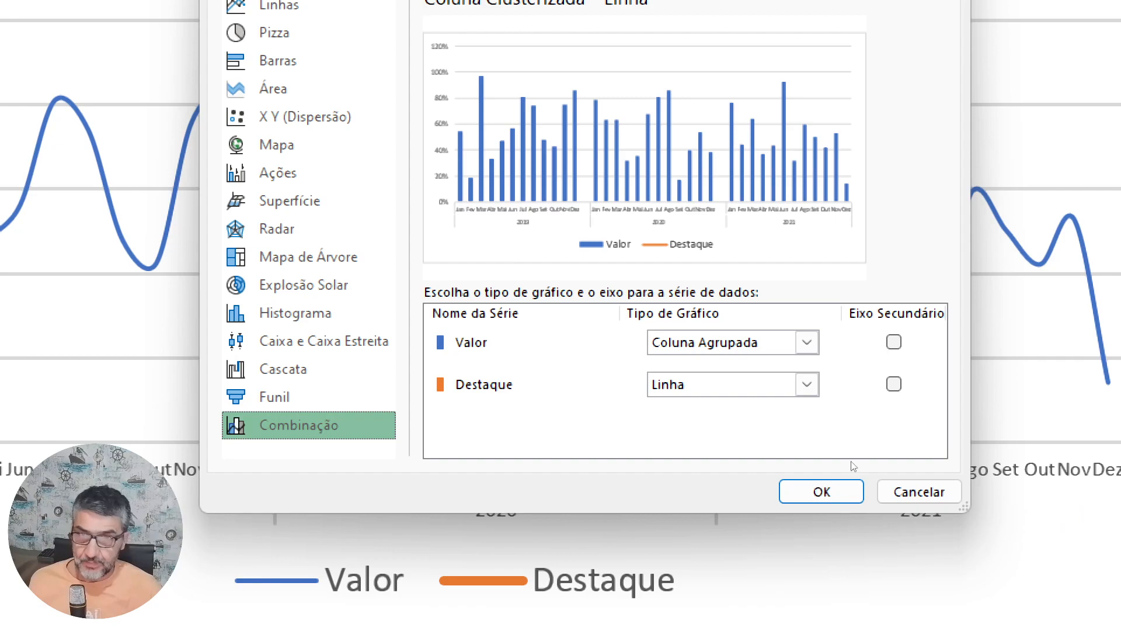
{"action": "left_click", "coordinate": [808, 342]}
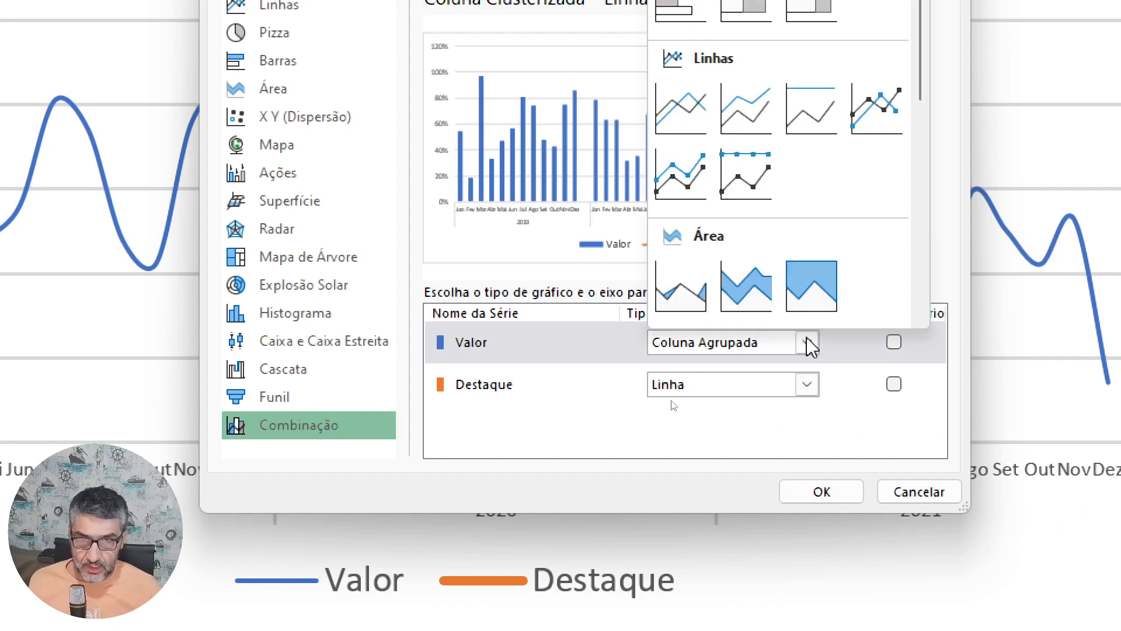
{"action": "left_click", "coordinate": [678, 108]}
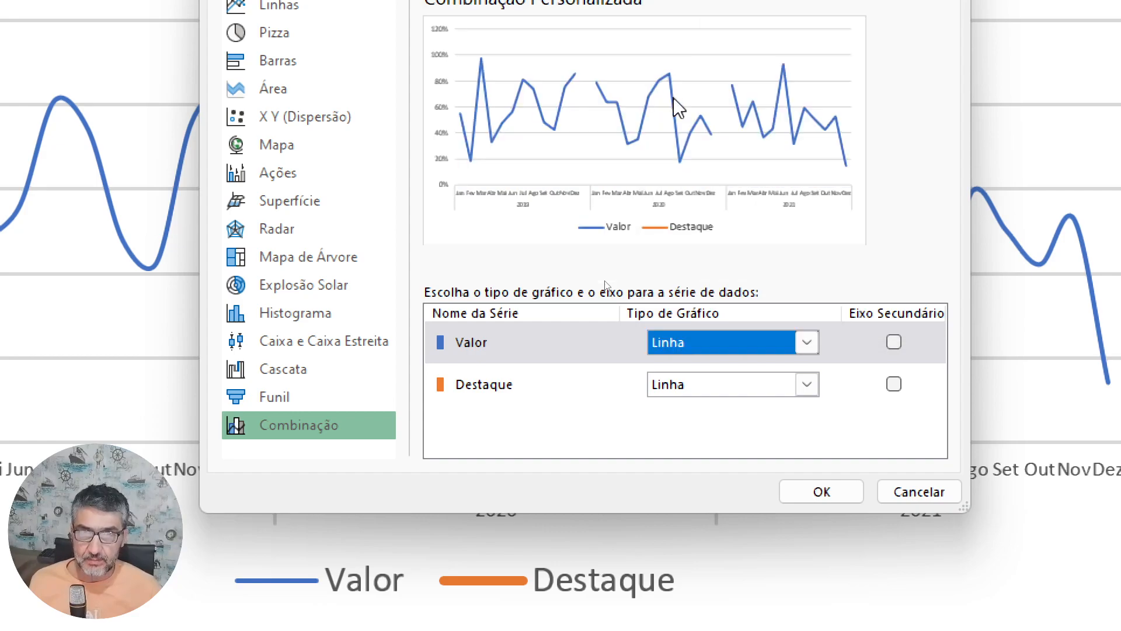
{"action": "left_click", "coordinate": [807, 386]}
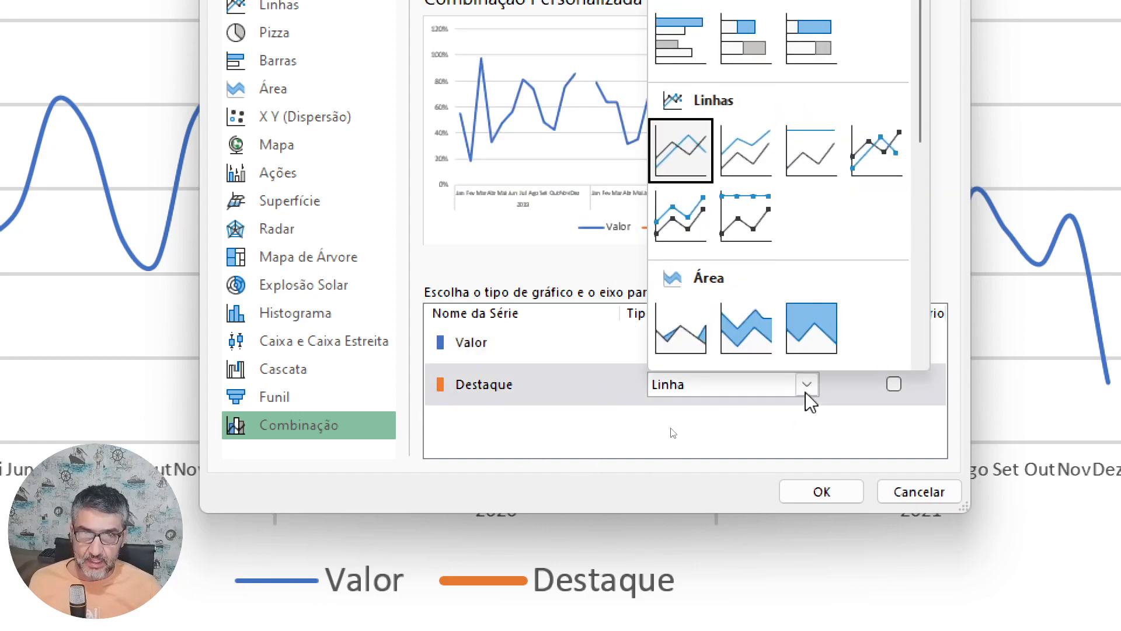
{"action": "left_click", "coordinate": [876, 151]}
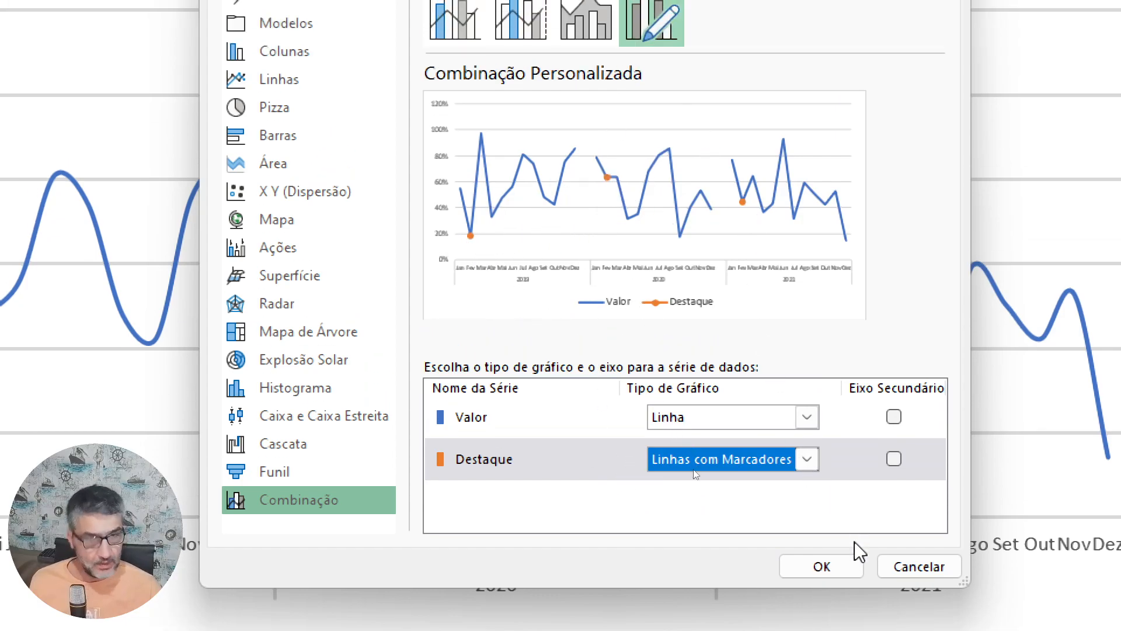
{"action": "left_click", "coordinate": [846, 578]}
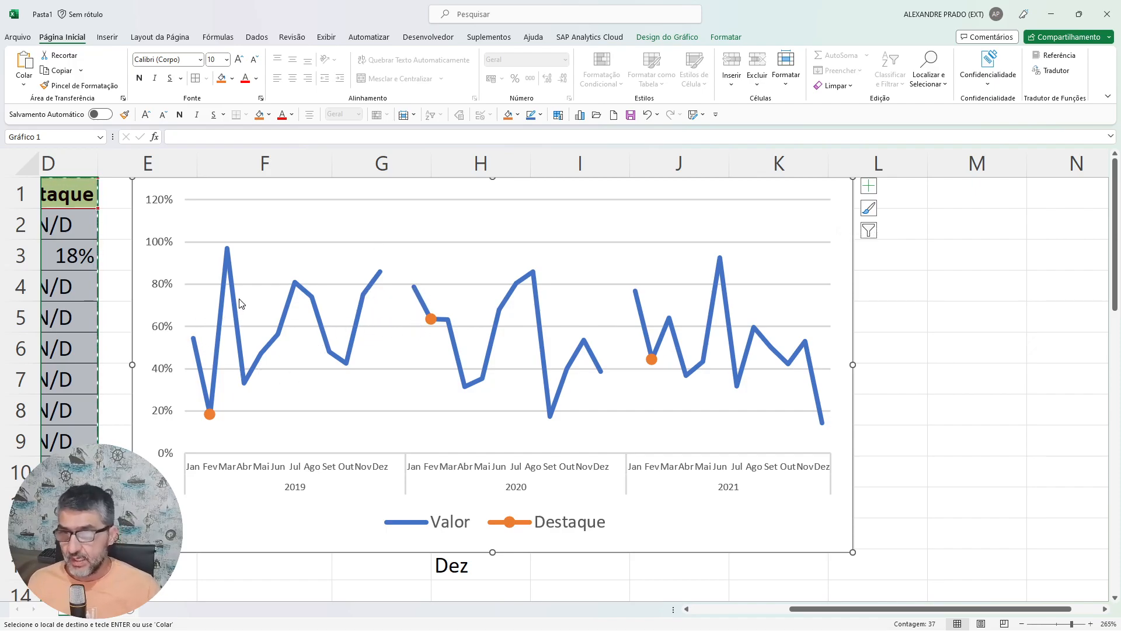
{"action": "mouse_move", "coordinate": [234, 311]}
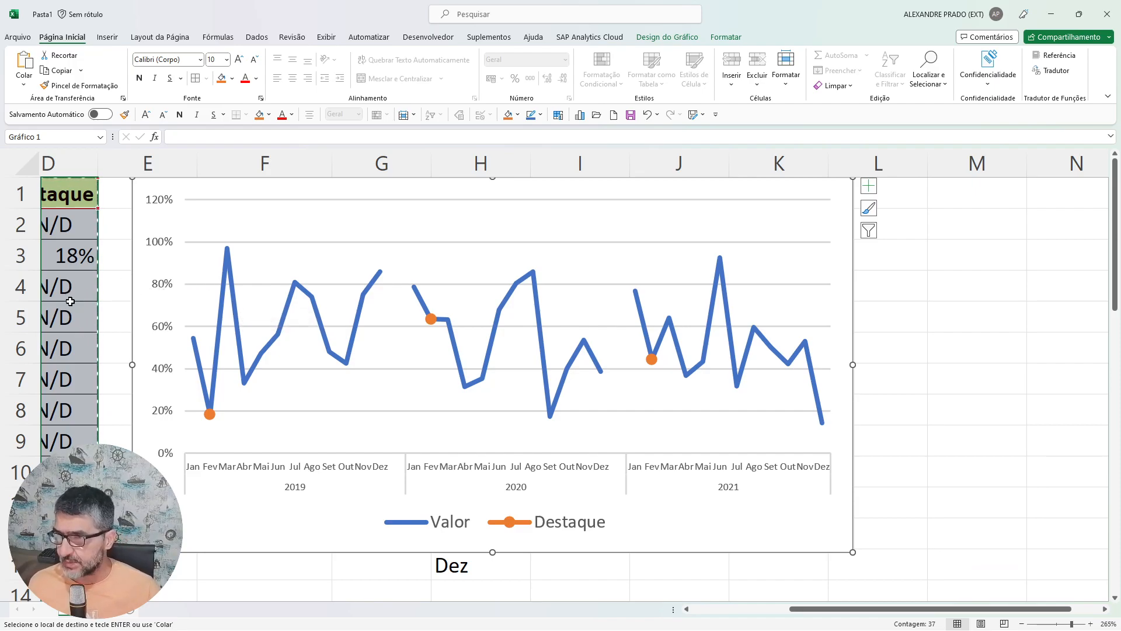
{"action": "key", "text": "Escape"}
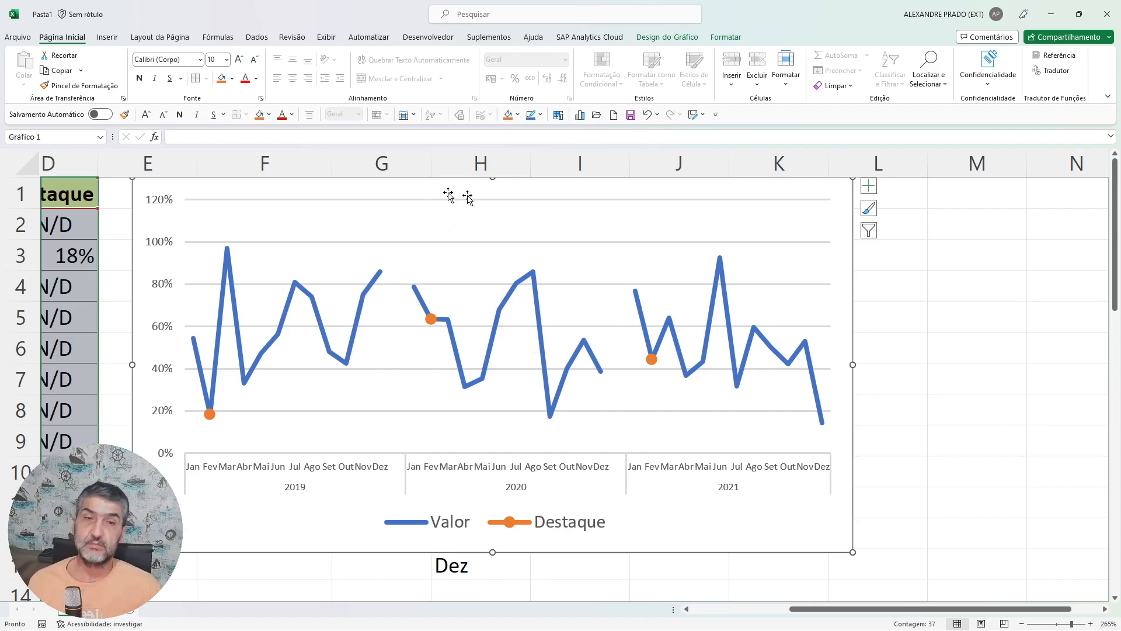
Add a chart title positioned above the chart.
{"action": "left_click", "coordinate": [869, 185]}
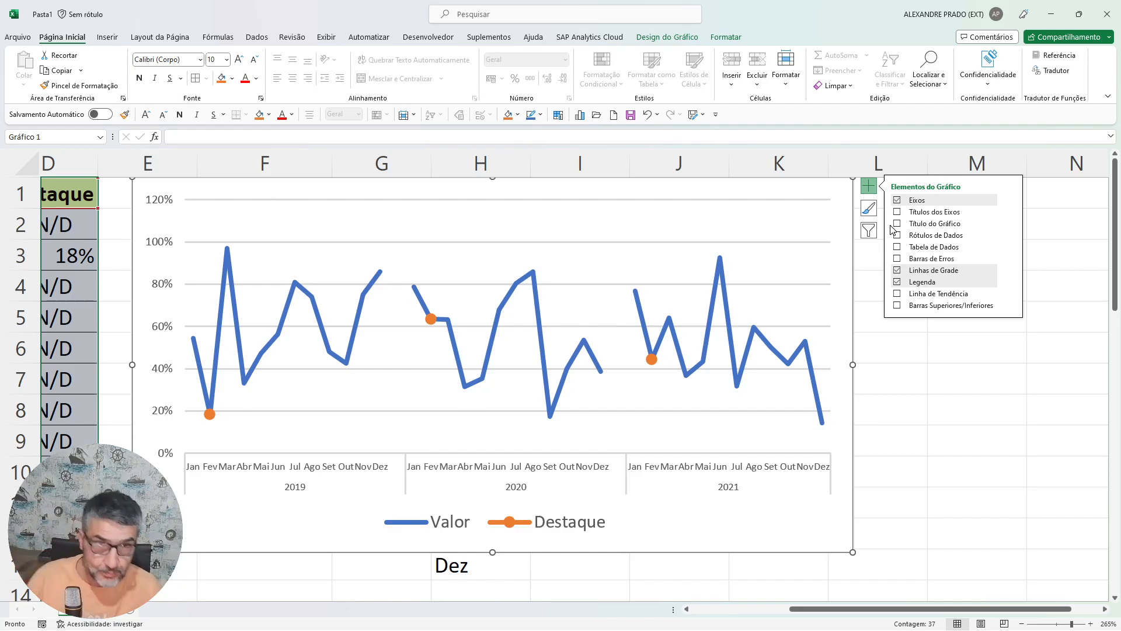
{"action": "left_click", "coordinate": [1009, 225]}
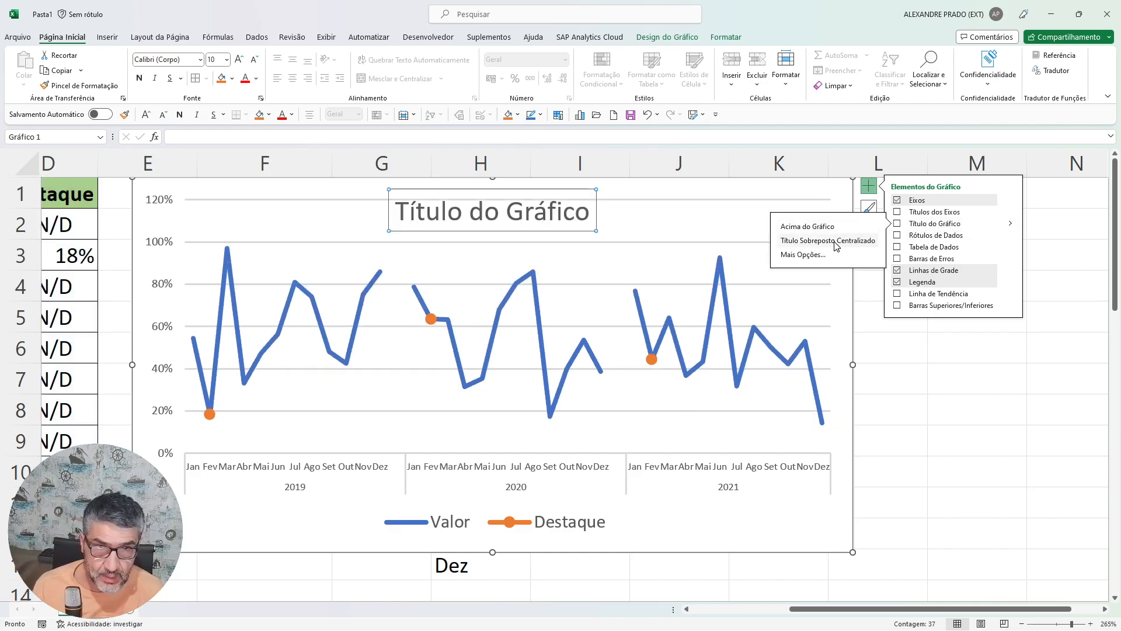
{"action": "left_click", "coordinate": [822, 228]}
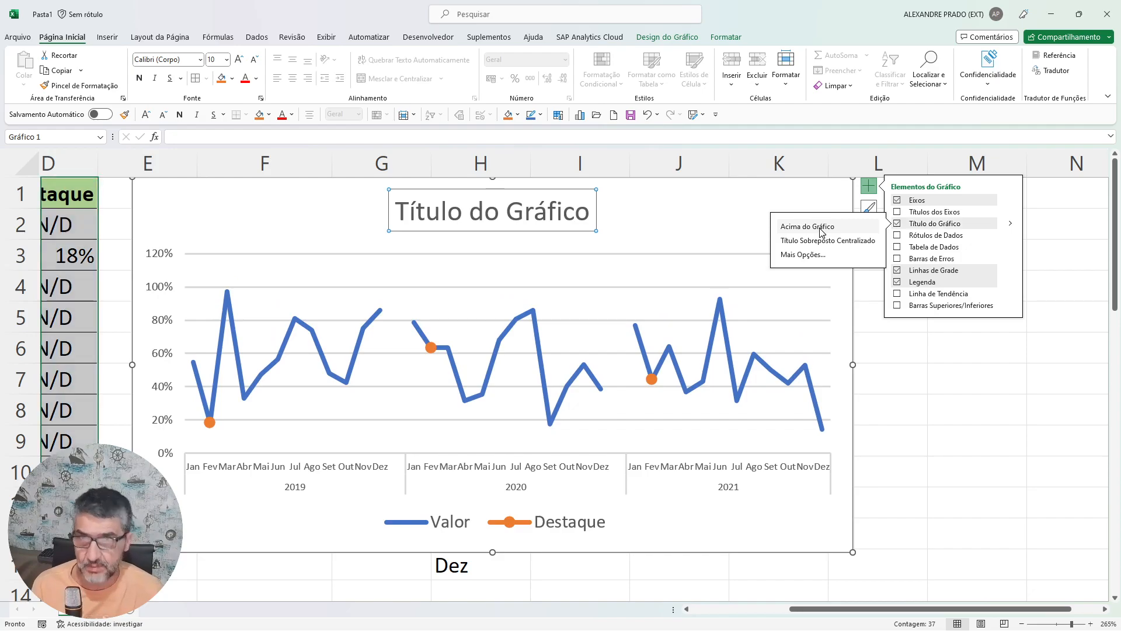
Replace the chart's placeholder title with "Compartivo Meses".
{"action": "triple_click", "coordinate": [417, 217]}
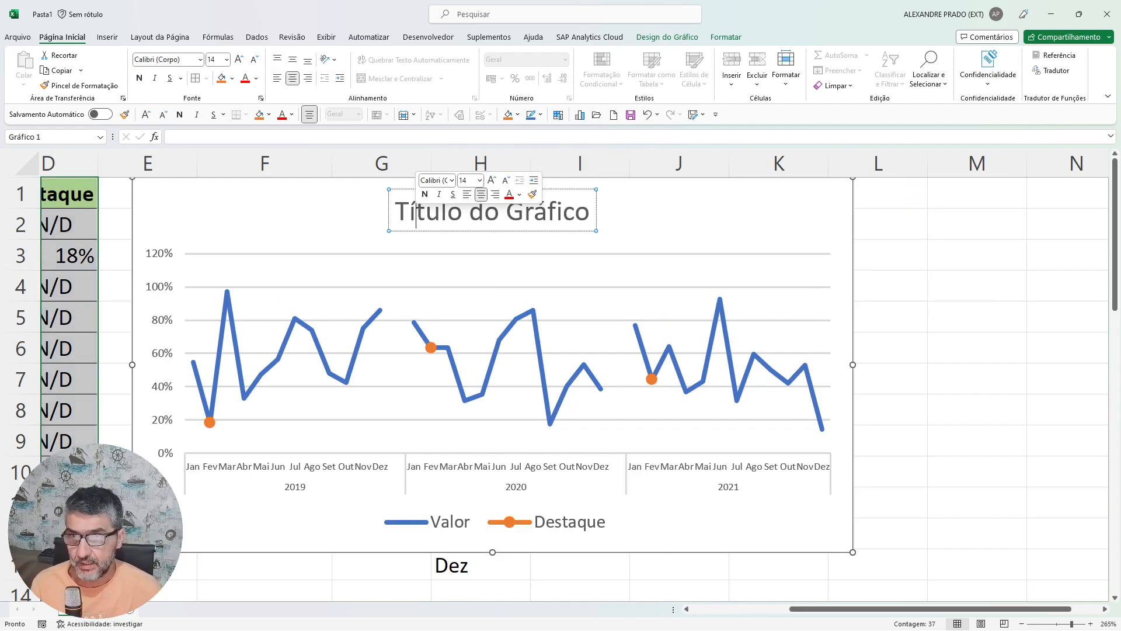
{"action": "type", "text": "Com"}
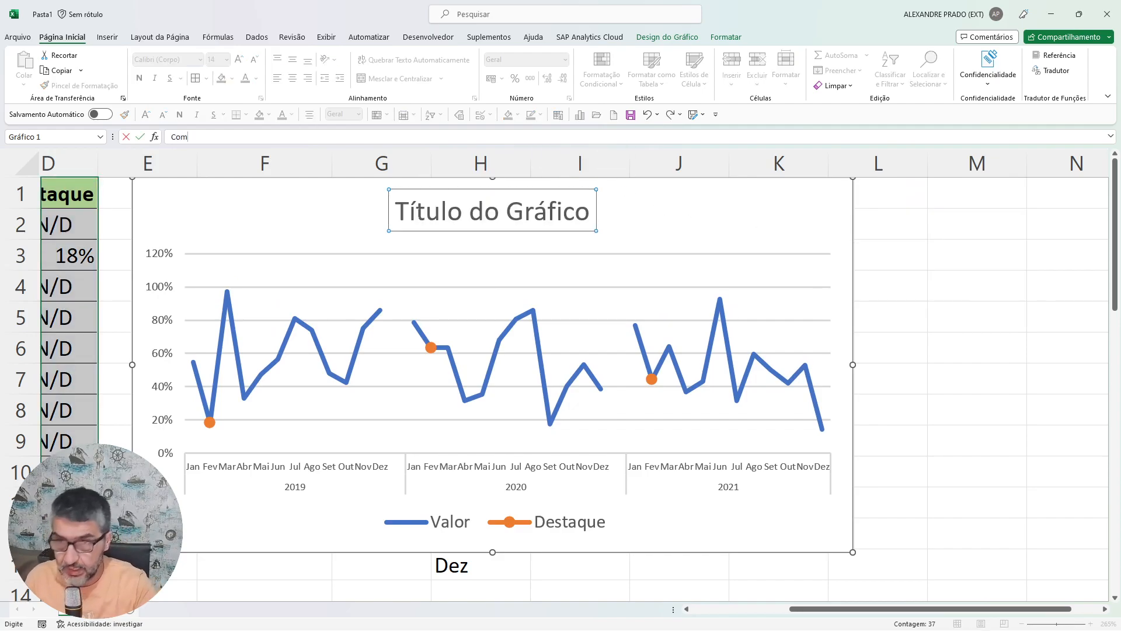
{"action": "double_click", "coordinate": [398, 210]}
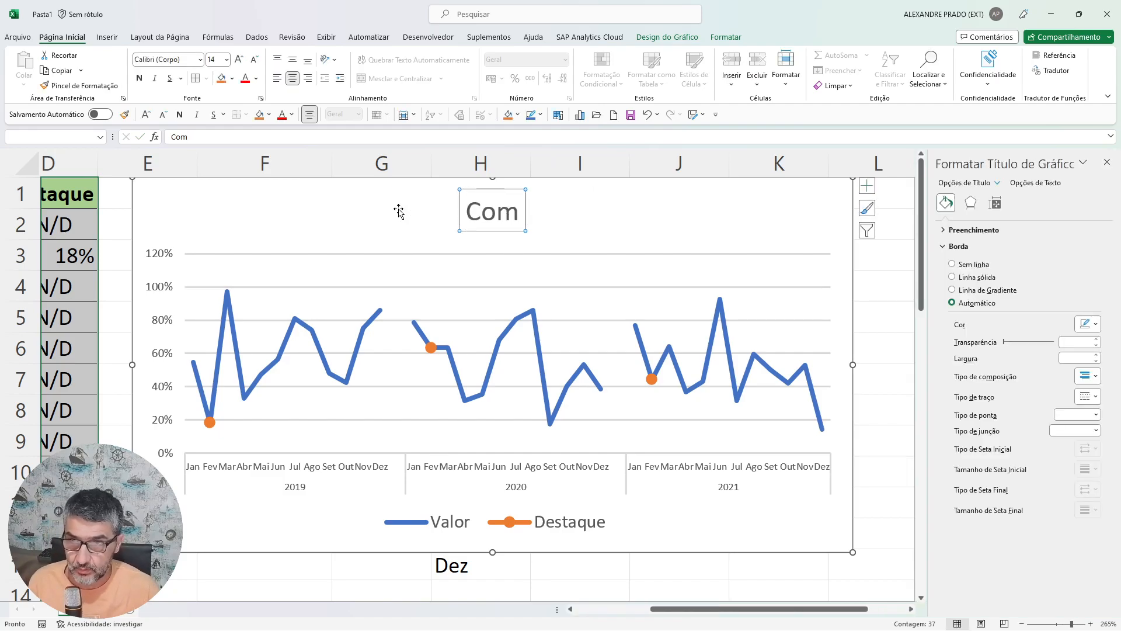
{"action": "left_click", "coordinate": [519, 217]}
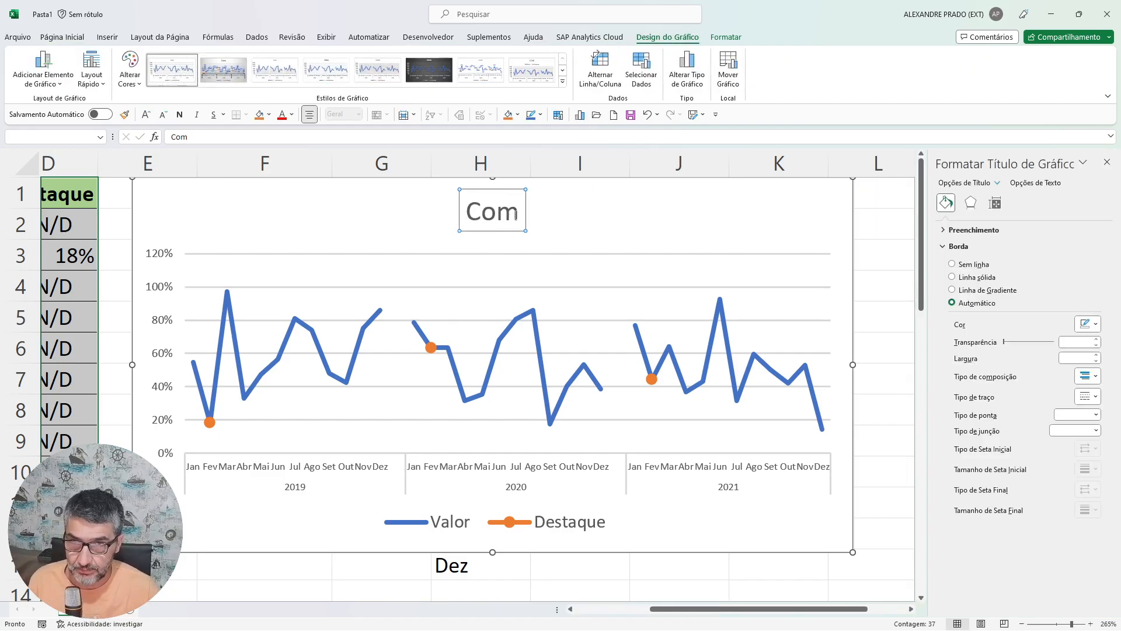
{"action": "type", "text": "partiva"}
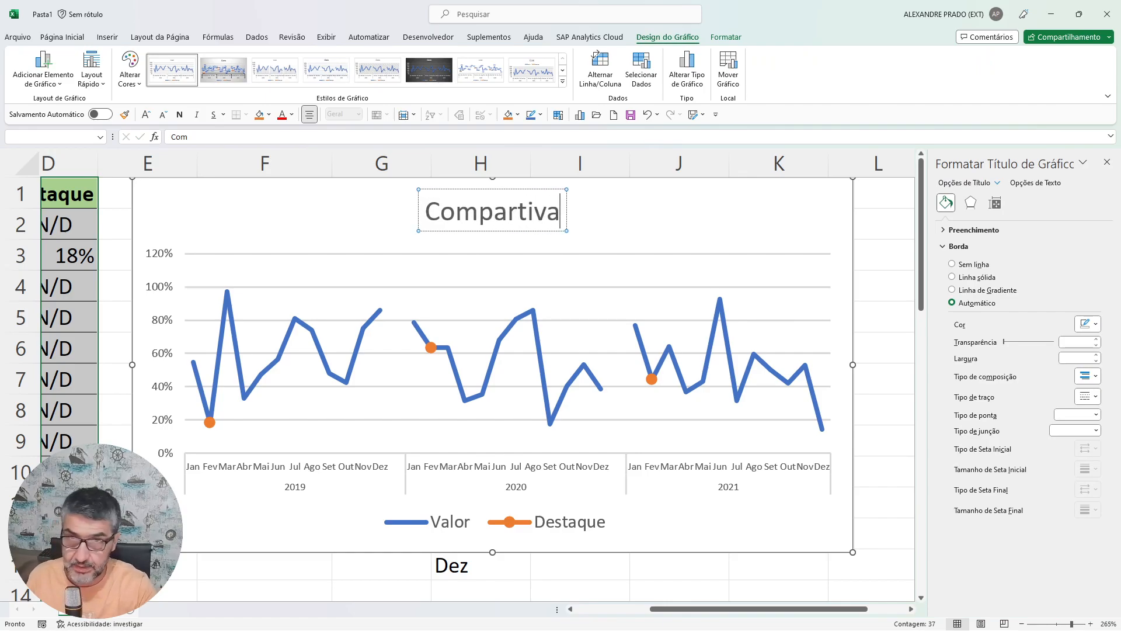
{"action": "key", "text": "BackSpace"}
{"action": "type", "text": "o Meses"}
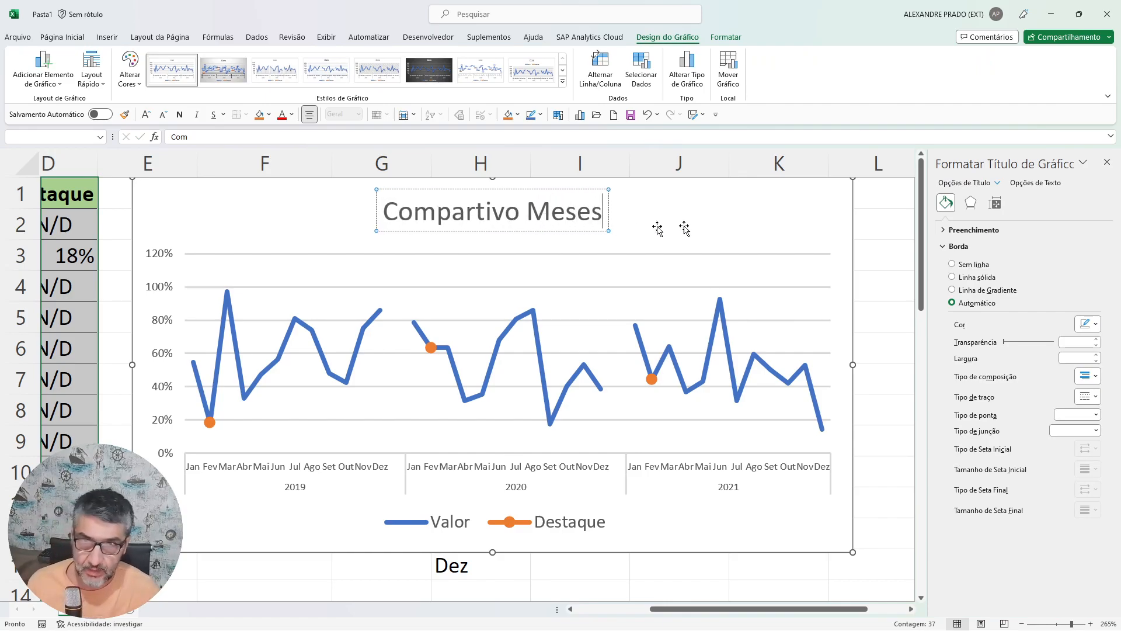
{"action": "left_click", "coordinate": [703, 225]}
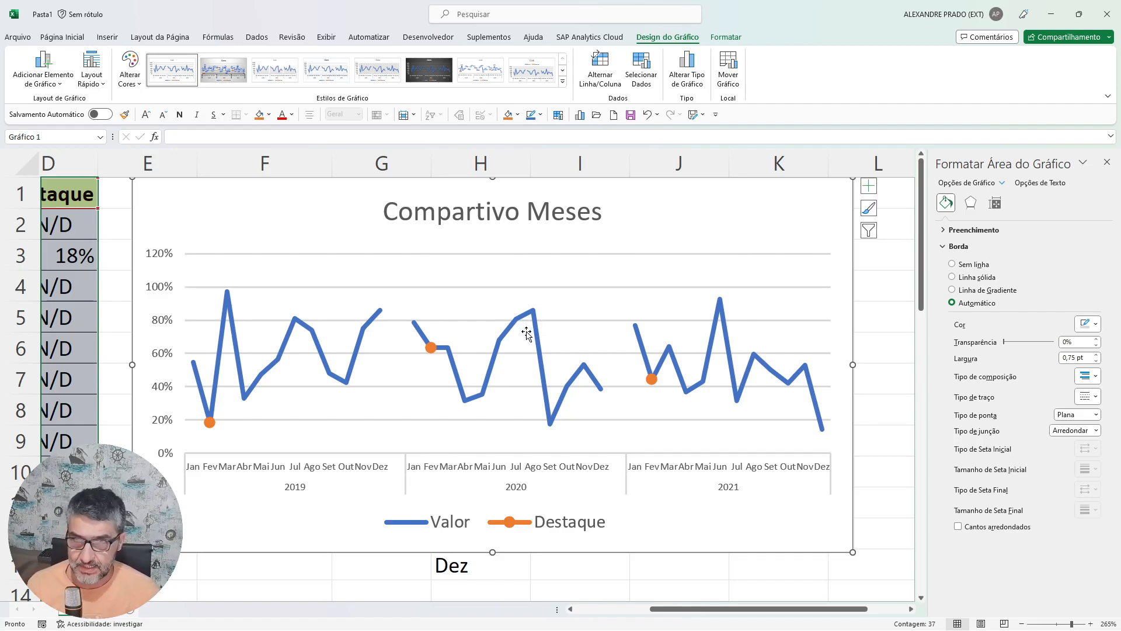
Smooth the Valor series line and set its width to 1,25 pt.
{"action": "mouse_move", "coordinate": [509, 336]}
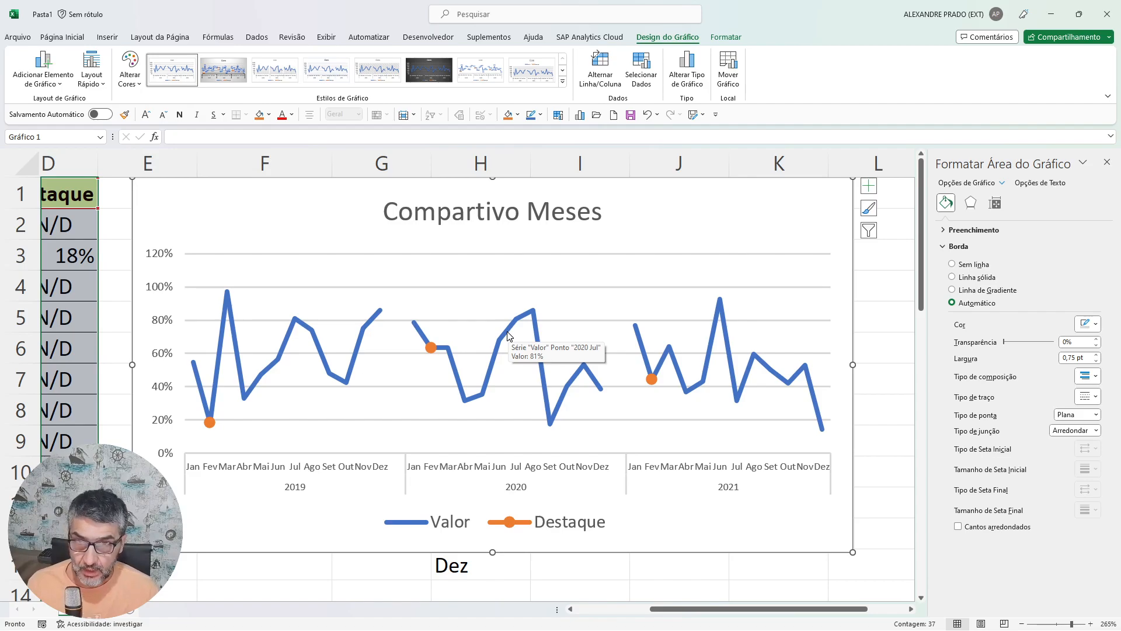
{"action": "left_click", "coordinate": [508, 336]}
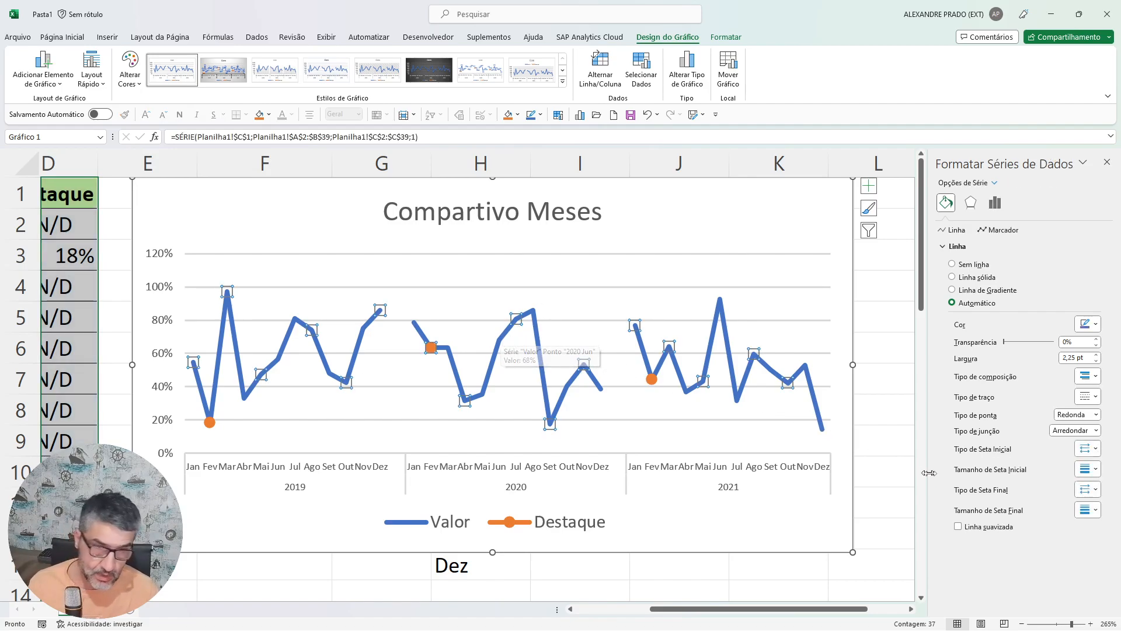
{"action": "left_click", "coordinate": [958, 527]}
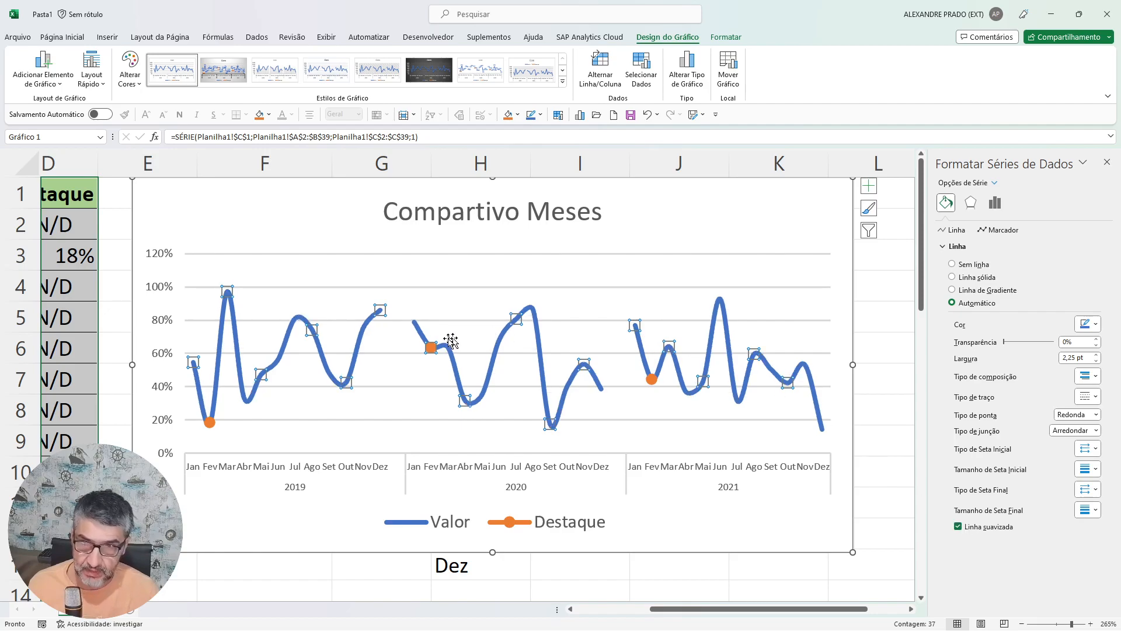
{"action": "left_click", "coordinate": [1096, 361]}
{"action": "left_click", "coordinate": [1096, 361]}
{"action": "left_click", "coordinate": [1096, 361]}
{"action": "left_click", "coordinate": [1096, 361]}
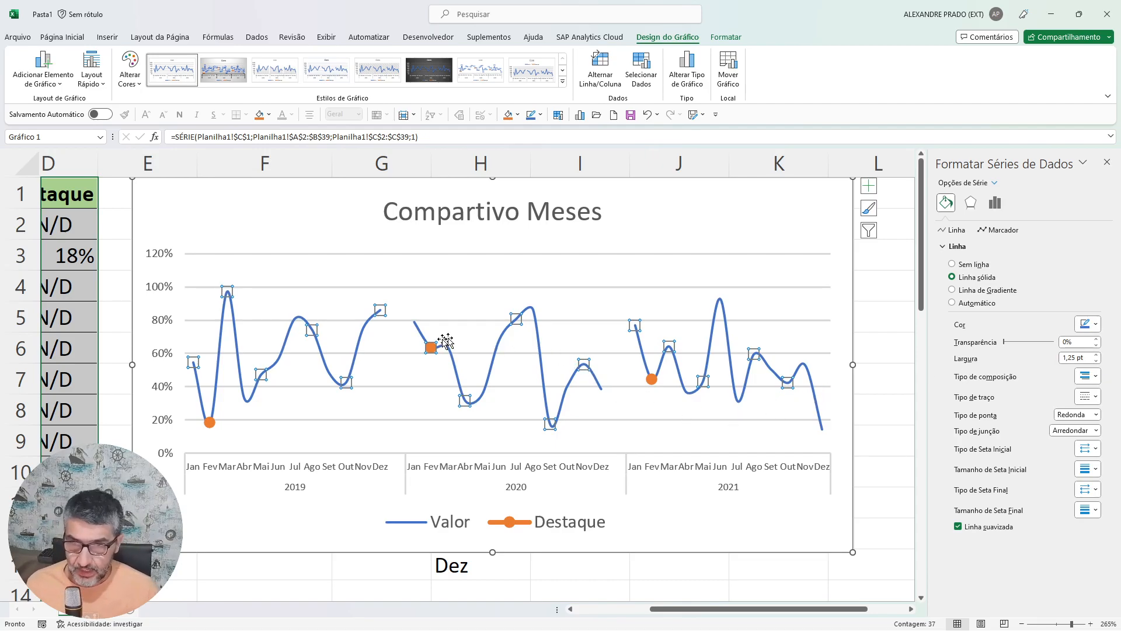
{"action": "left_click", "coordinate": [395, 392]}
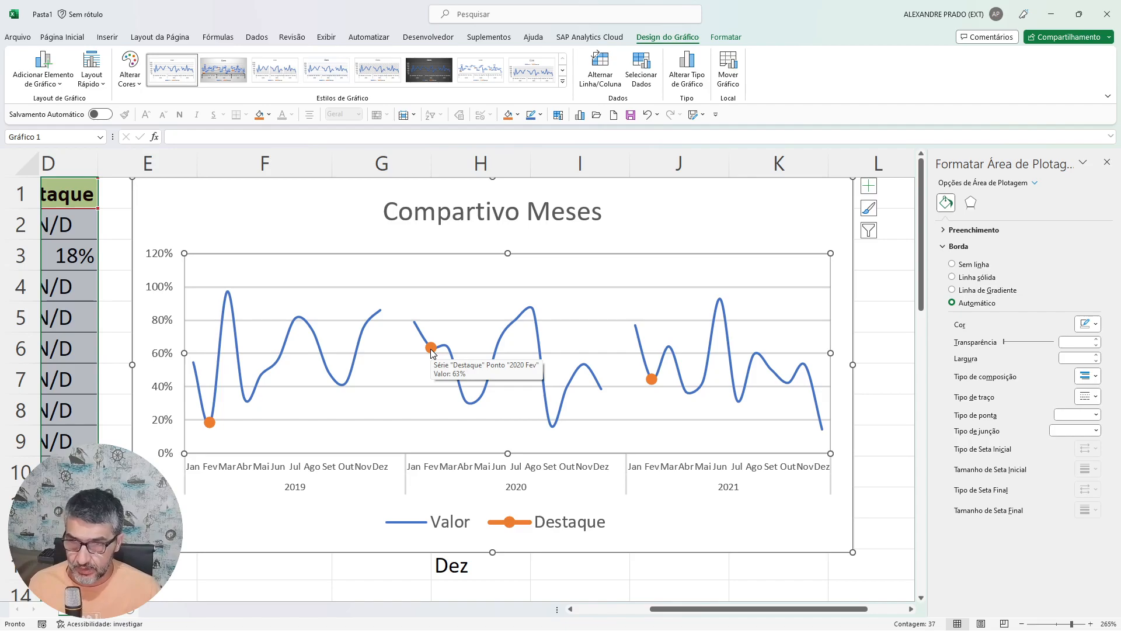
Add data labels to the Destaque series and set their position to Centro.
{"action": "right_click", "coordinate": [431, 349]}
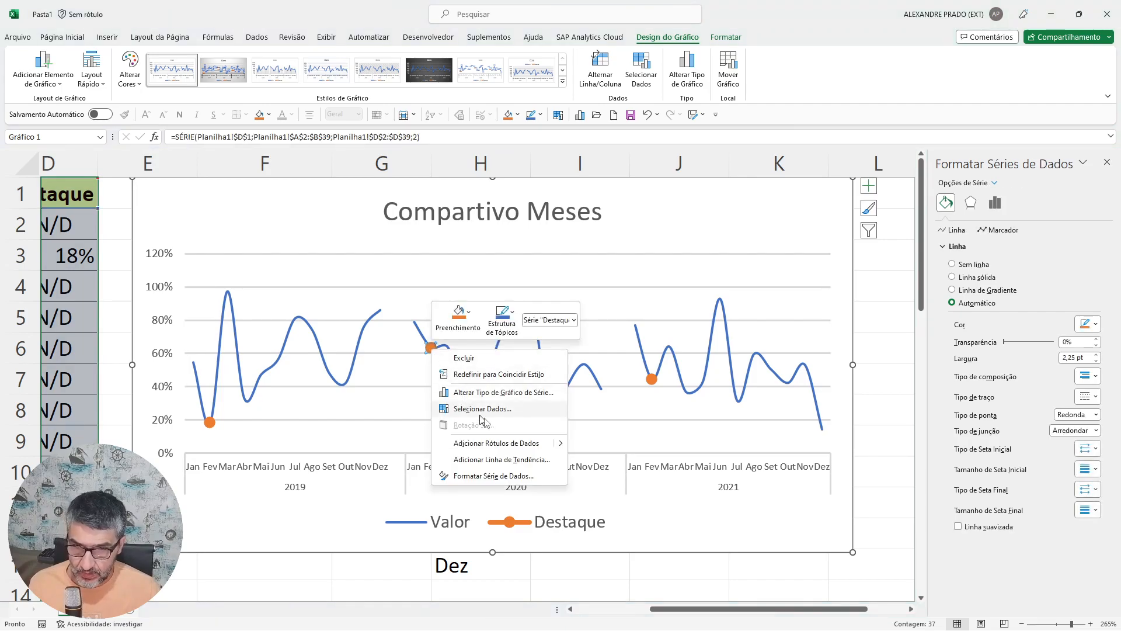
{"action": "mouse_move", "coordinate": [560, 447]}
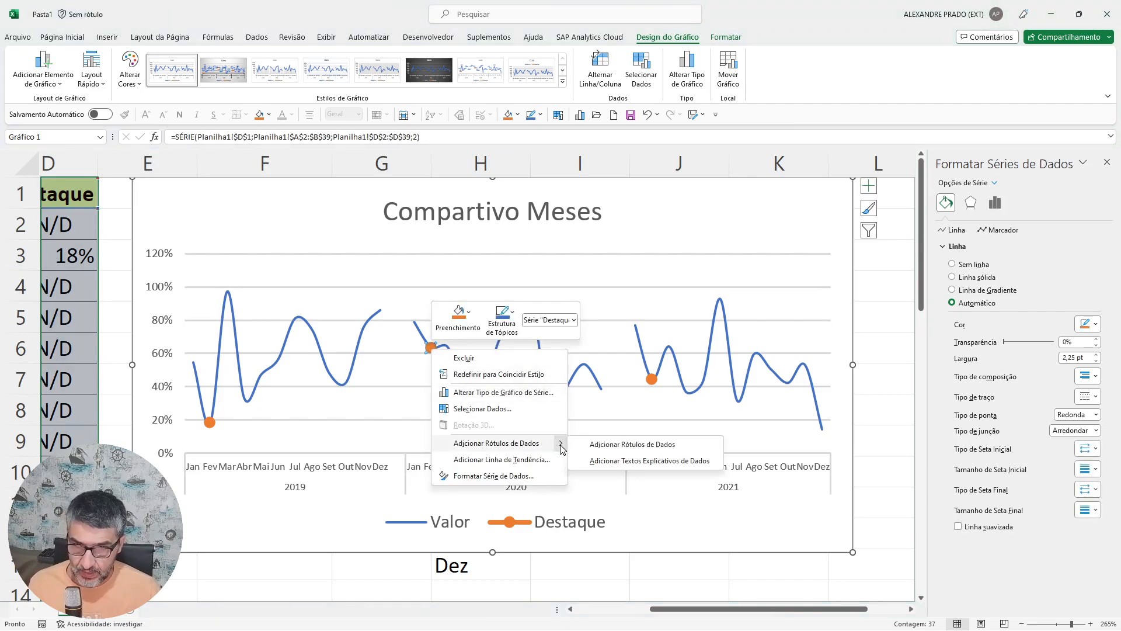
{"action": "left_click", "coordinate": [603, 449]}
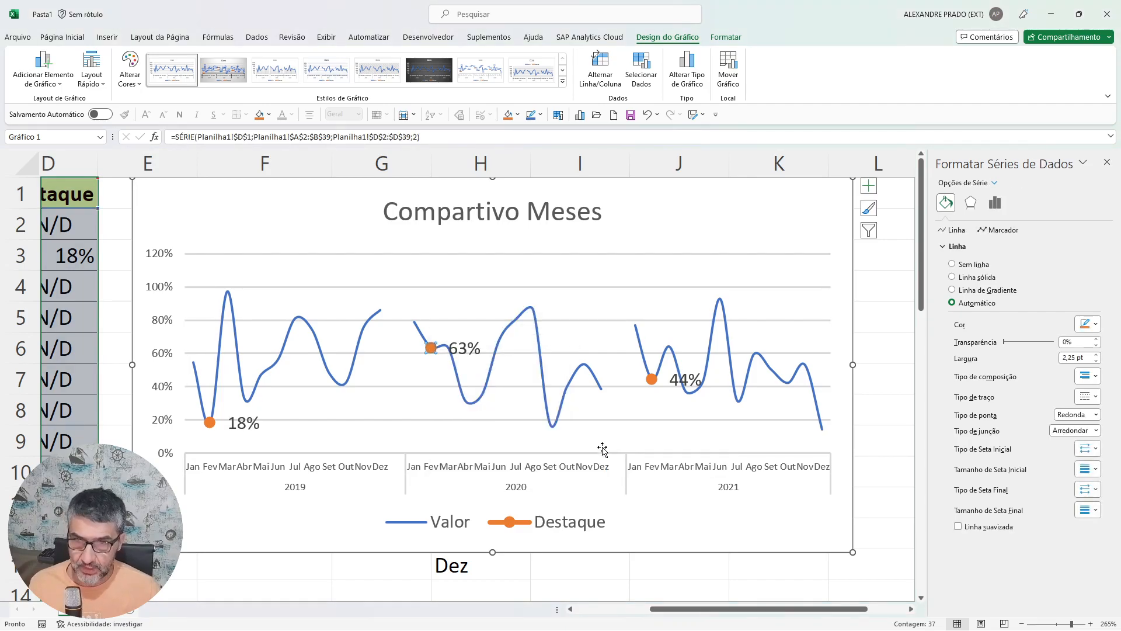
{"action": "left_click", "coordinate": [462, 353]}
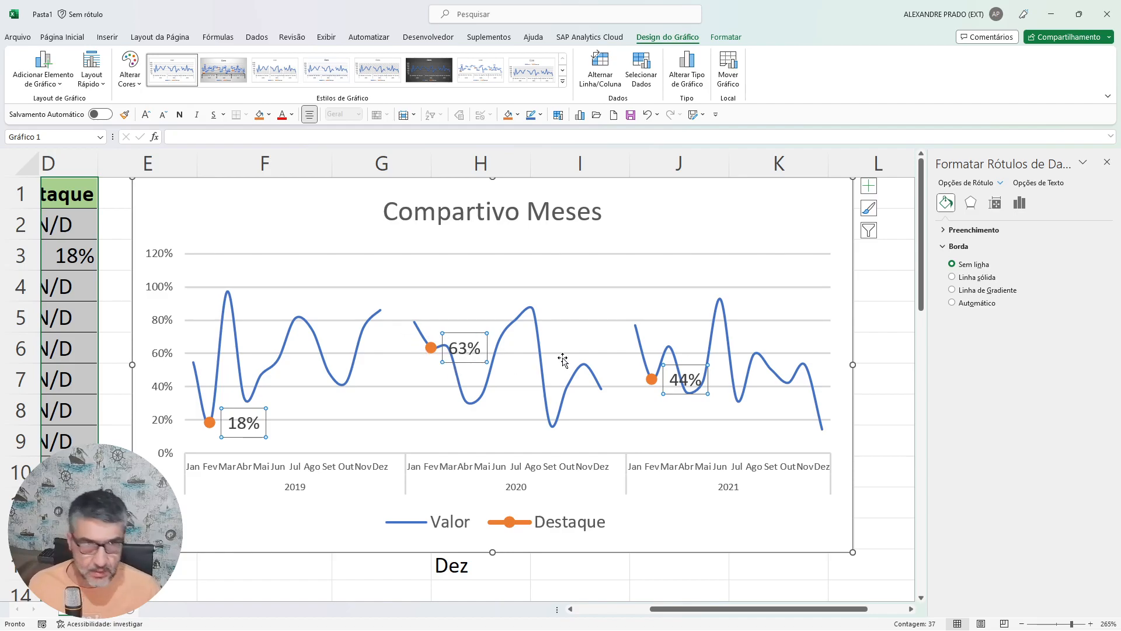
{"action": "left_click", "coordinate": [1020, 204]}
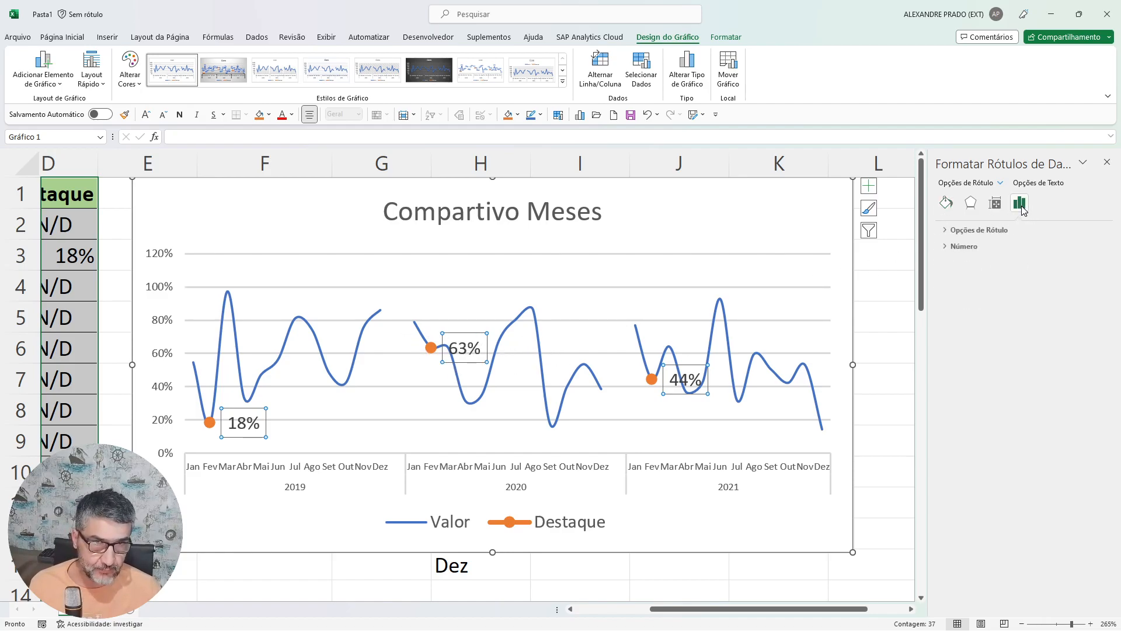
{"action": "left_click", "coordinate": [944, 231]}
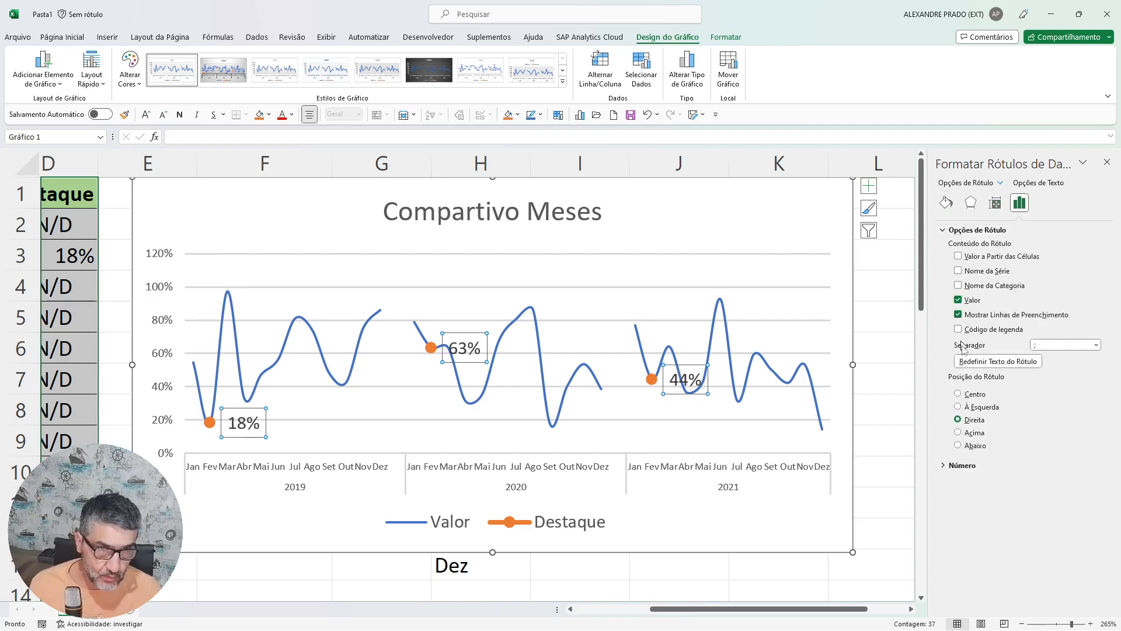
{"action": "left_click", "coordinate": [958, 394]}
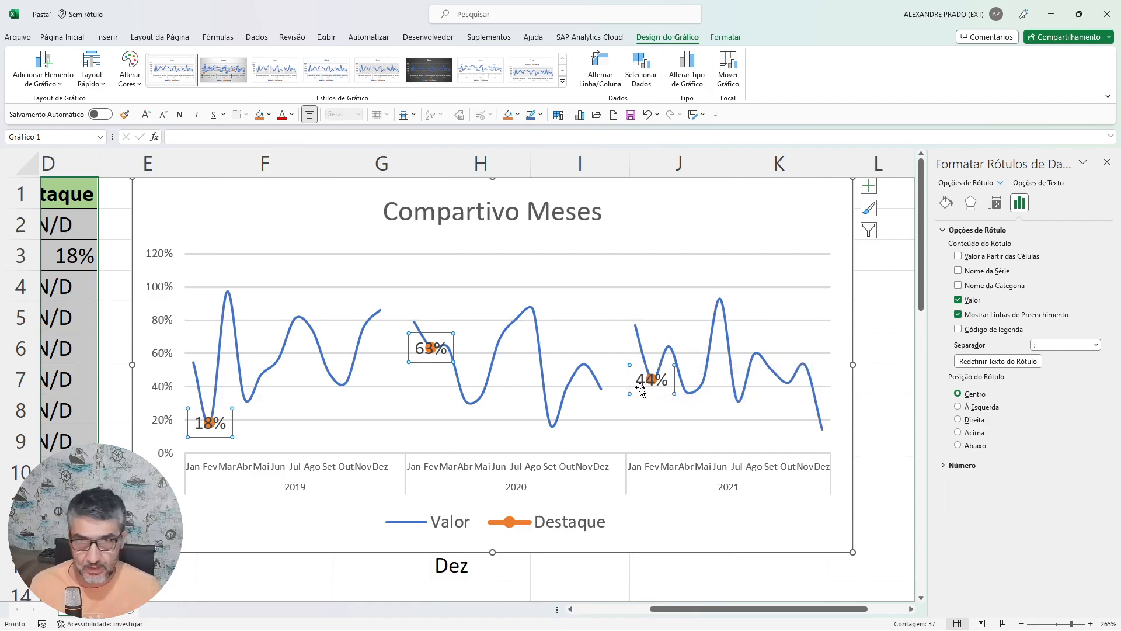
Give the Destaque series markers a solid border line with 56% transparency.
{"action": "left_click", "coordinate": [1001, 183]}
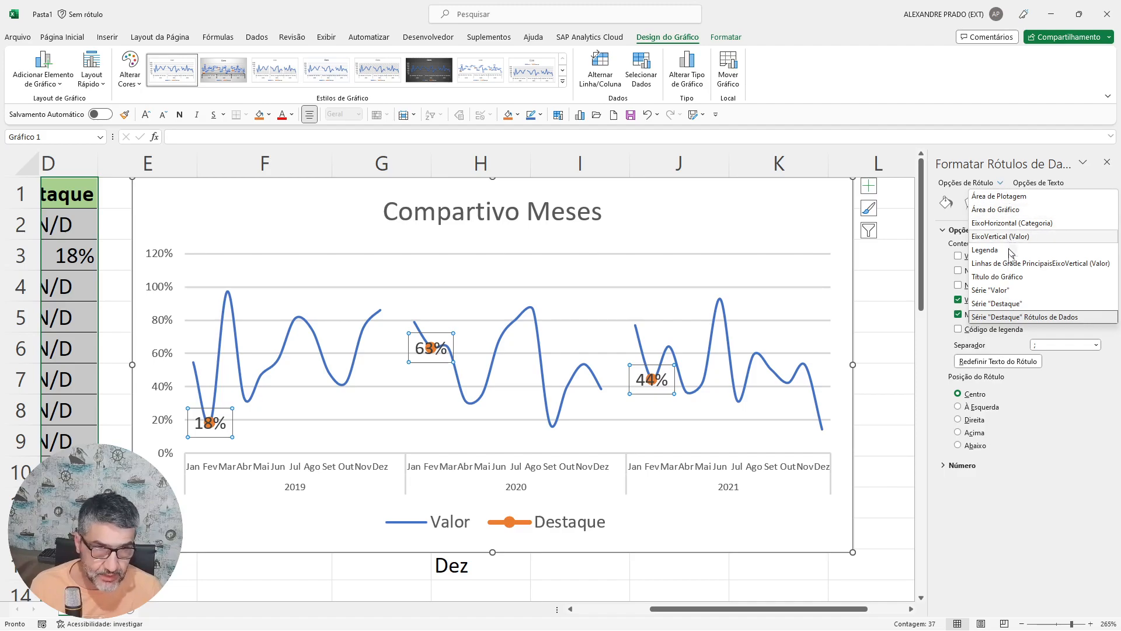
{"action": "left_click", "coordinate": [989, 304]}
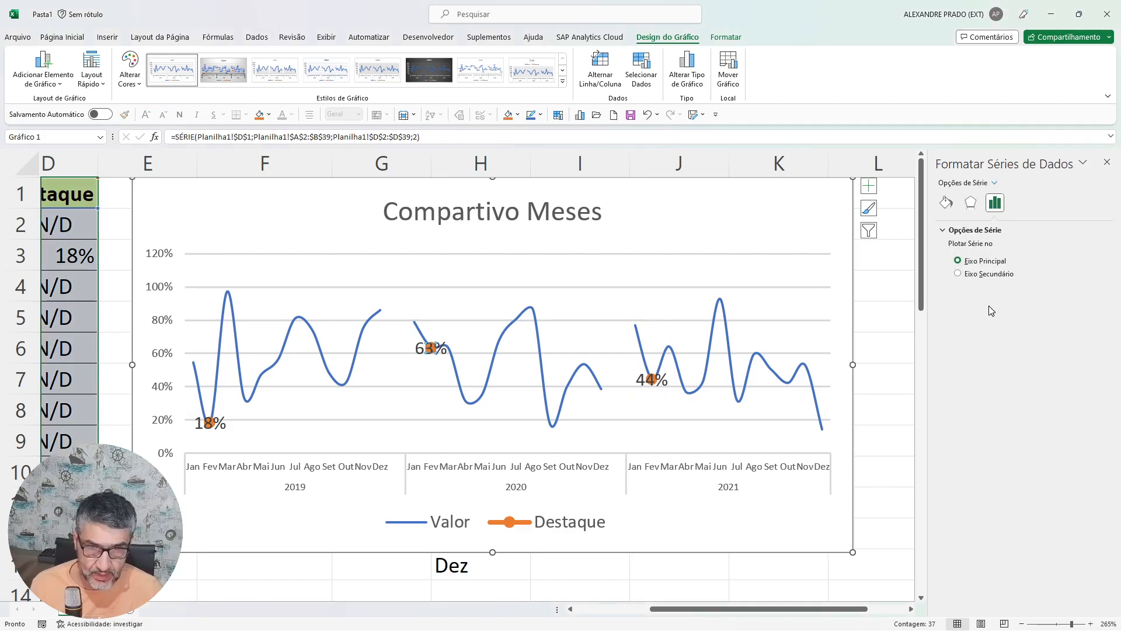
{"action": "left_click", "coordinate": [946, 203]}
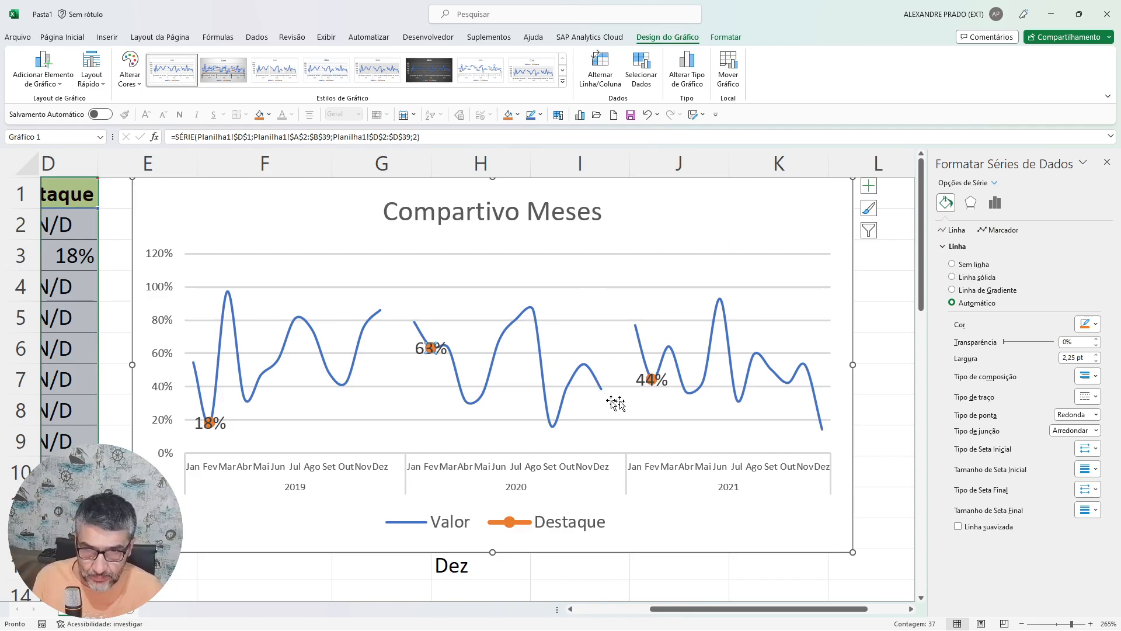
{"action": "left_click", "coordinate": [986, 232]}
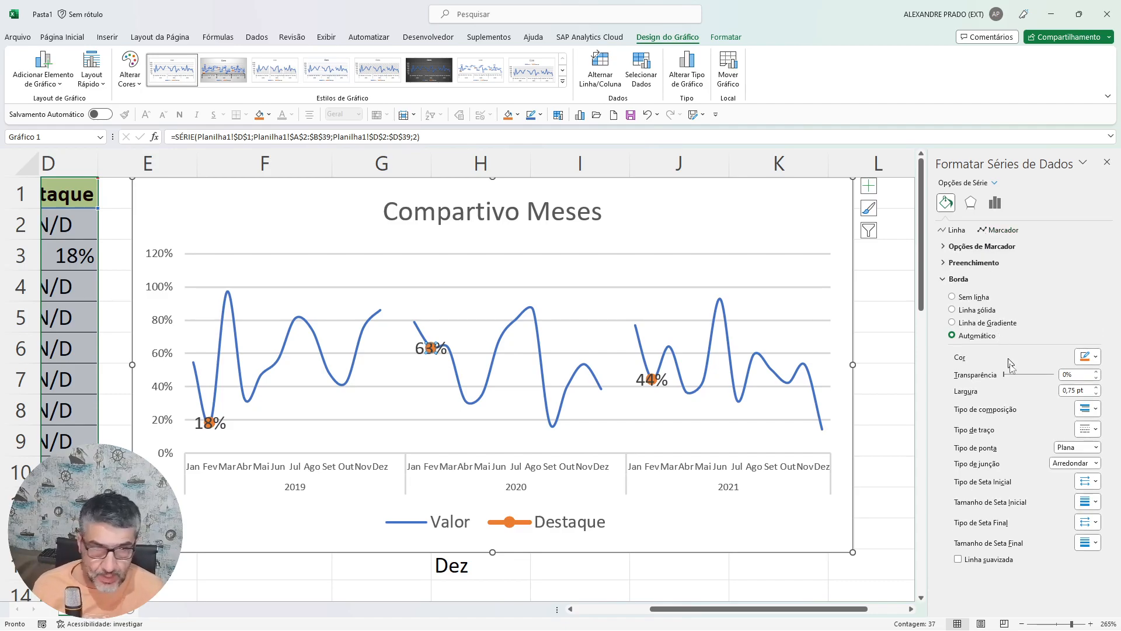
{"action": "left_click_drag", "start_coordinate": [1006, 376], "coordinate": [1029, 374]}
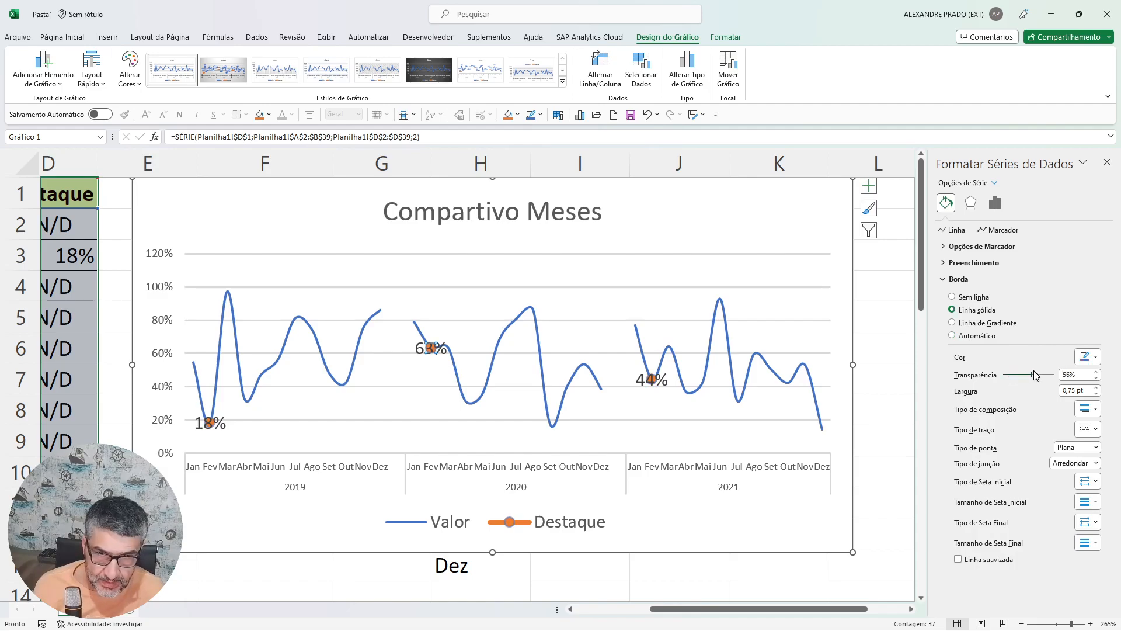
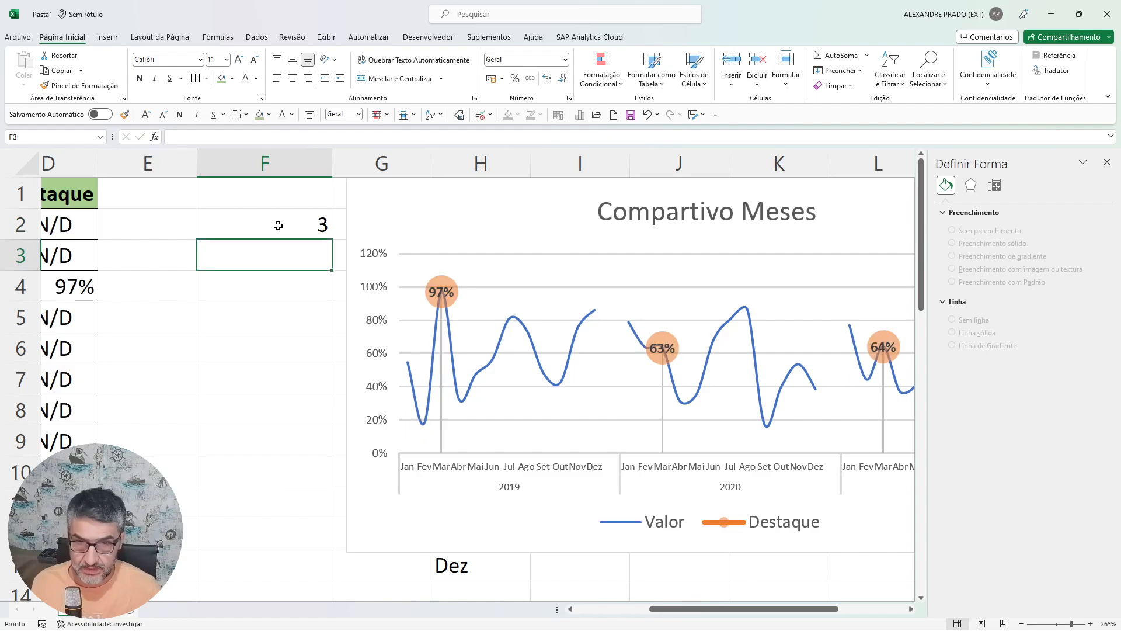
Test the month highlight by entering 4, 5 and 6 in turn in cell F2.
{"action": "left_click", "coordinate": [278, 226]}
{"action": "type", "text": "4"}
{"action": "key", "text": "ctrl+Return"}
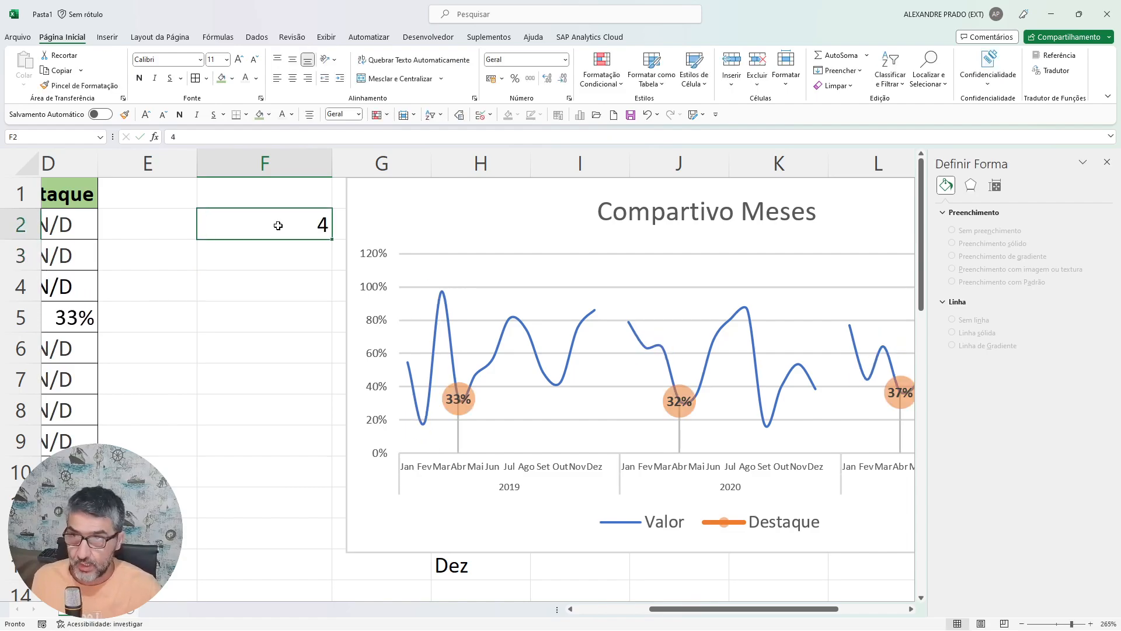
{"action": "type", "text": "5"}
{"action": "key", "text": "ctrl+Return"}
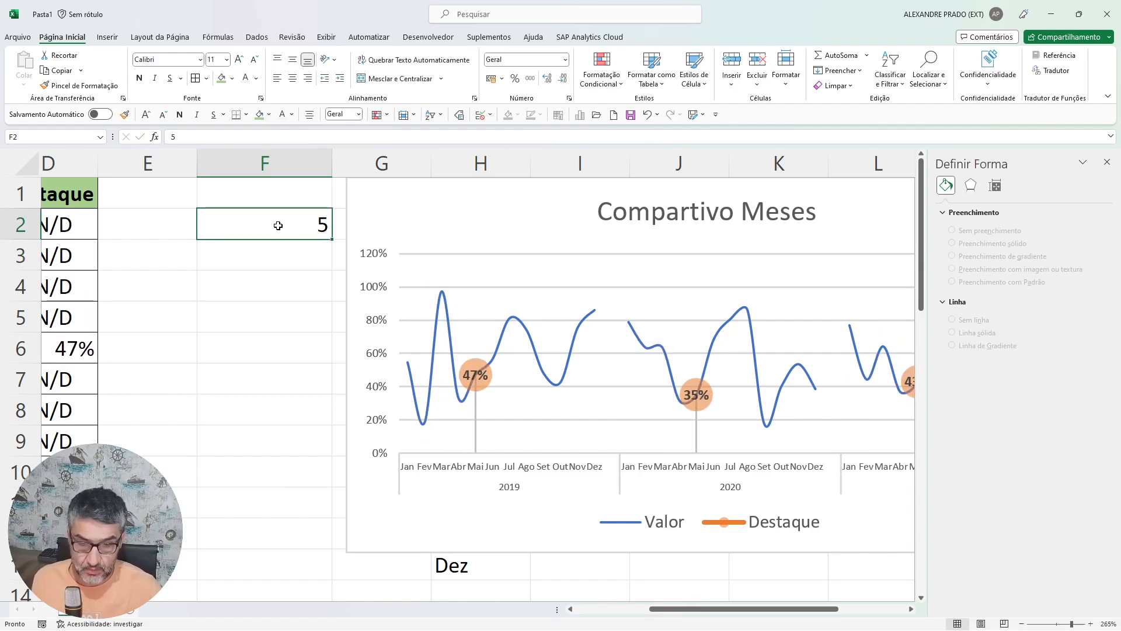
{"action": "type", "text": "6"}
{"action": "key", "text": "ctrl+Return"}
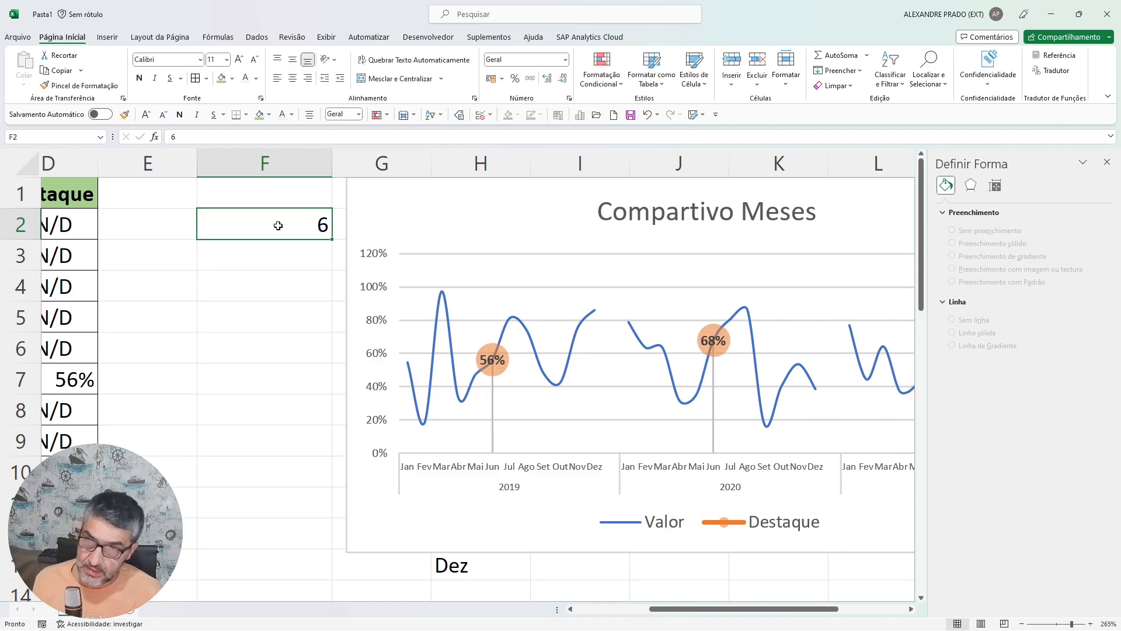
Enter 1 in cell F2 and move the chart rightward so the Meses list in column H is uncovered.
{"action": "type", "text": "1"}
{"action": "key", "text": "ctrl+Return"}
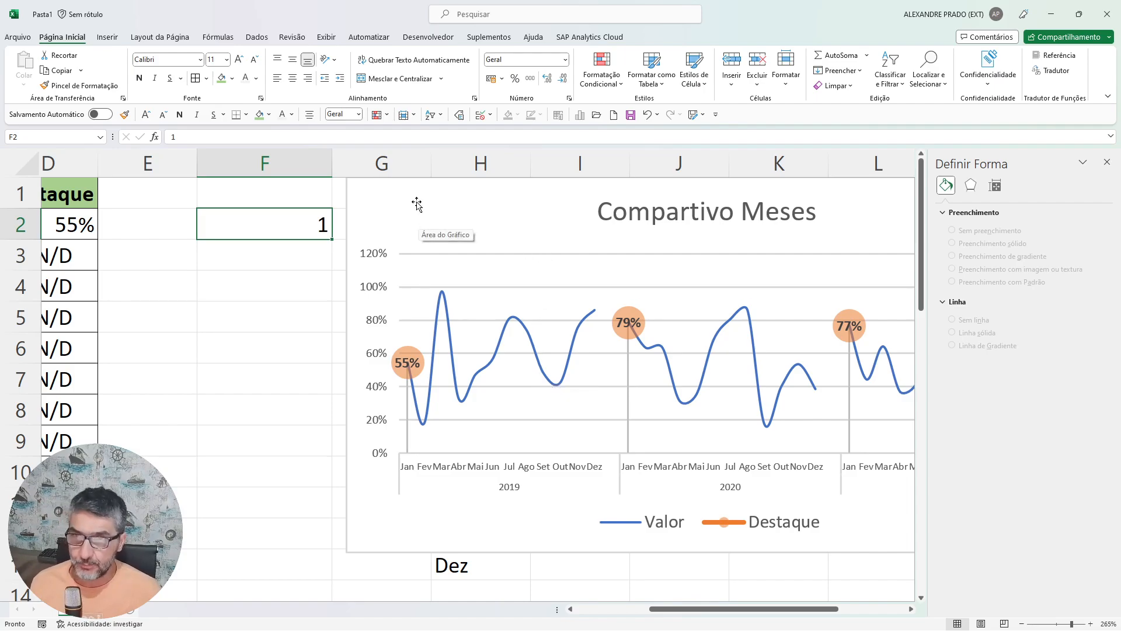
{"action": "left_click_drag", "start_coordinate": [417, 199], "coordinate": [596, 195]}
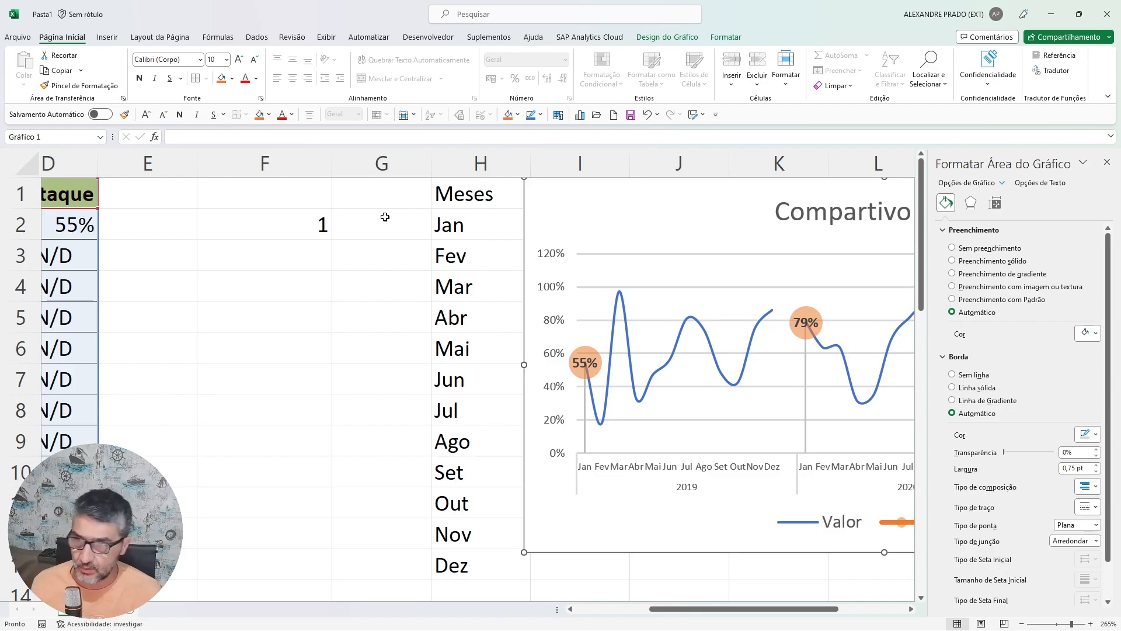
Open the ribbon customization options, disable and re-enable Desenvolvedor, and accept the options.
{"action": "left_click", "coordinate": [423, 38]}
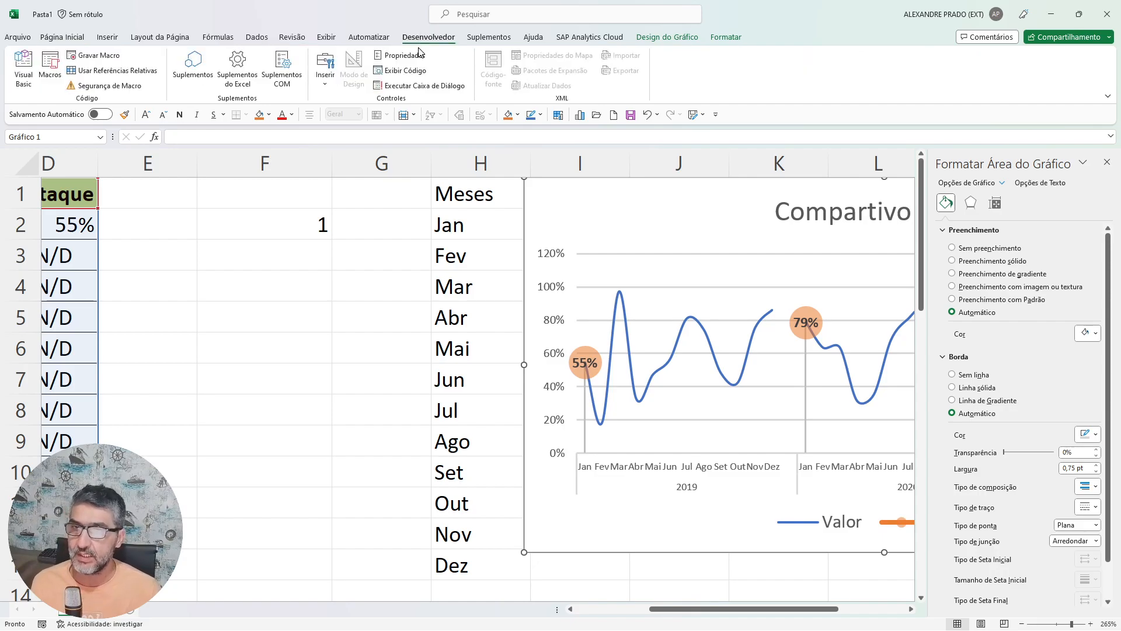
{"action": "right_click", "coordinate": [419, 40]}
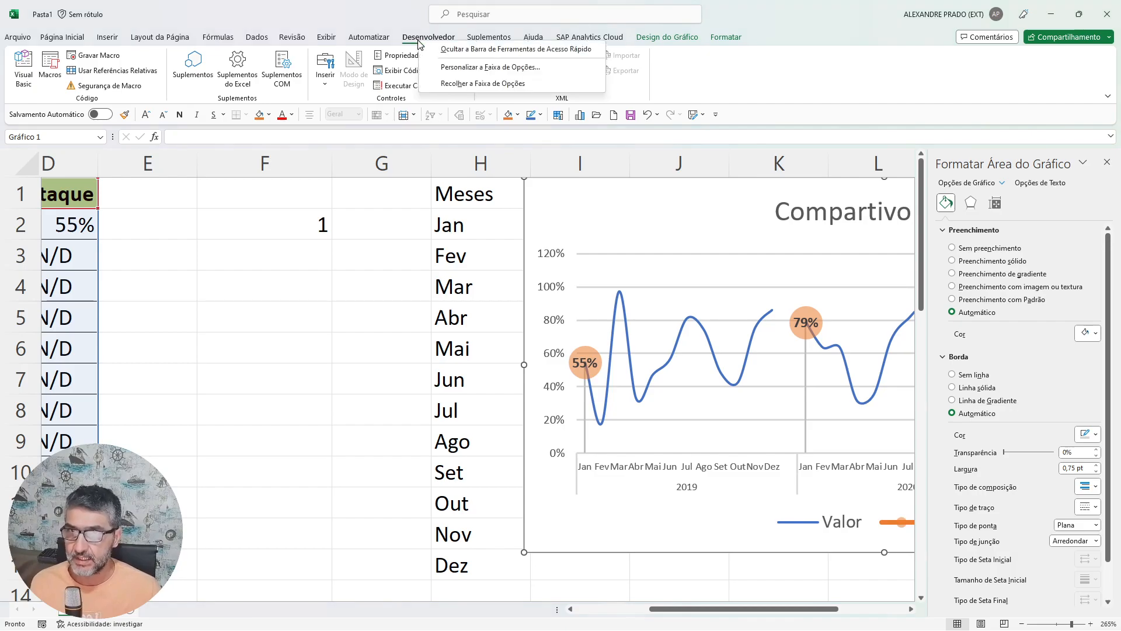
{"action": "right_click", "coordinate": [249, 41]}
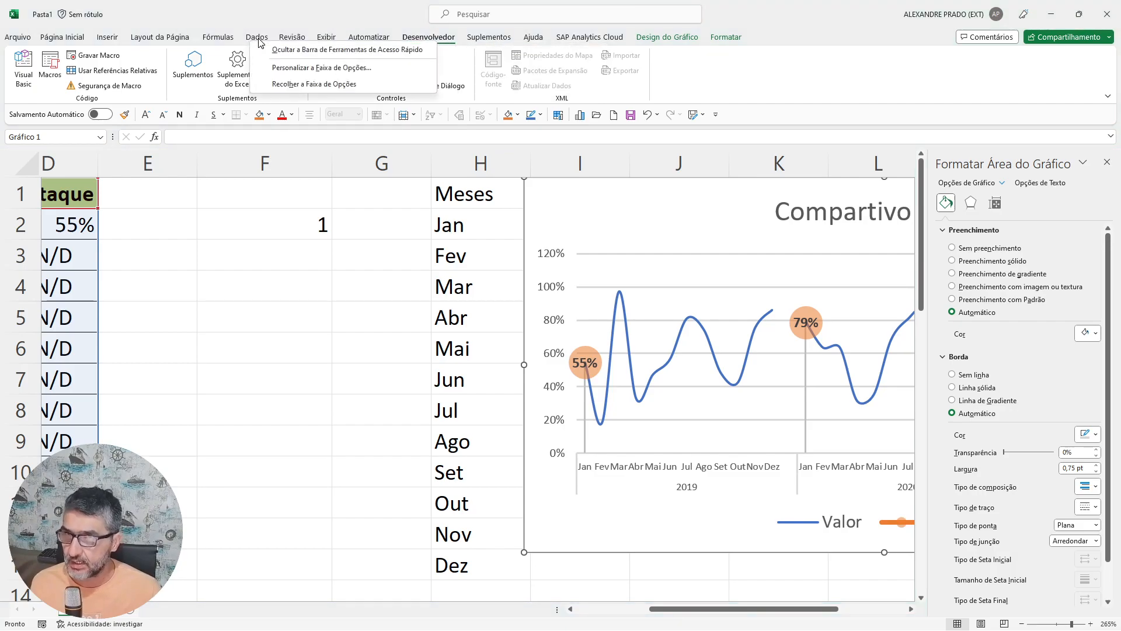
{"action": "left_click", "coordinate": [285, 68]}
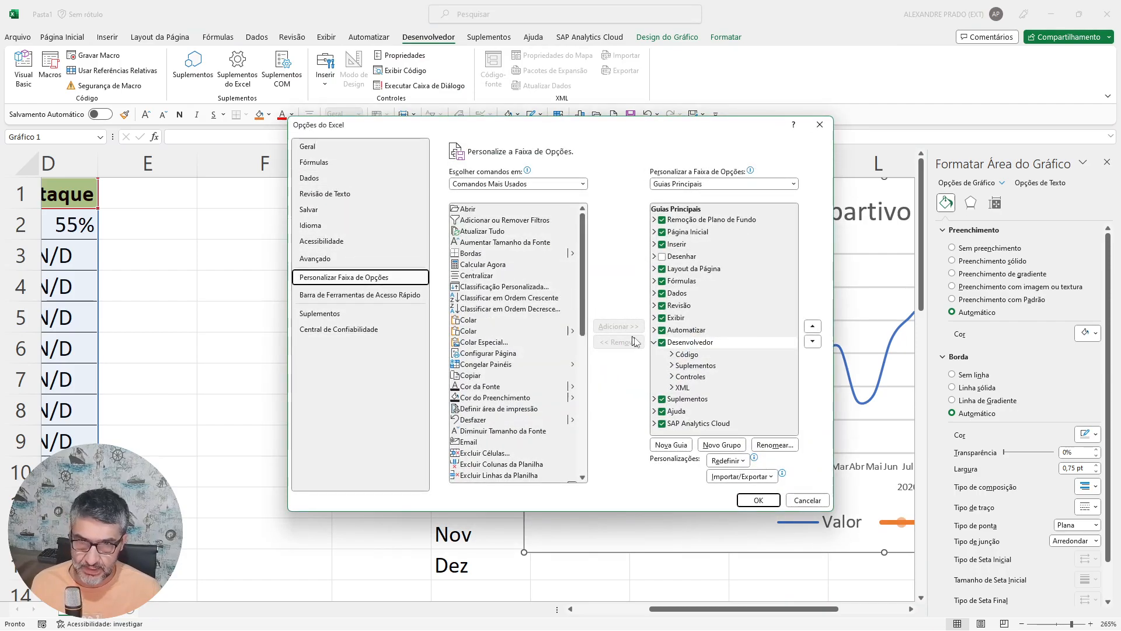
{"action": "left_click", "coordinate": [664, 343]}
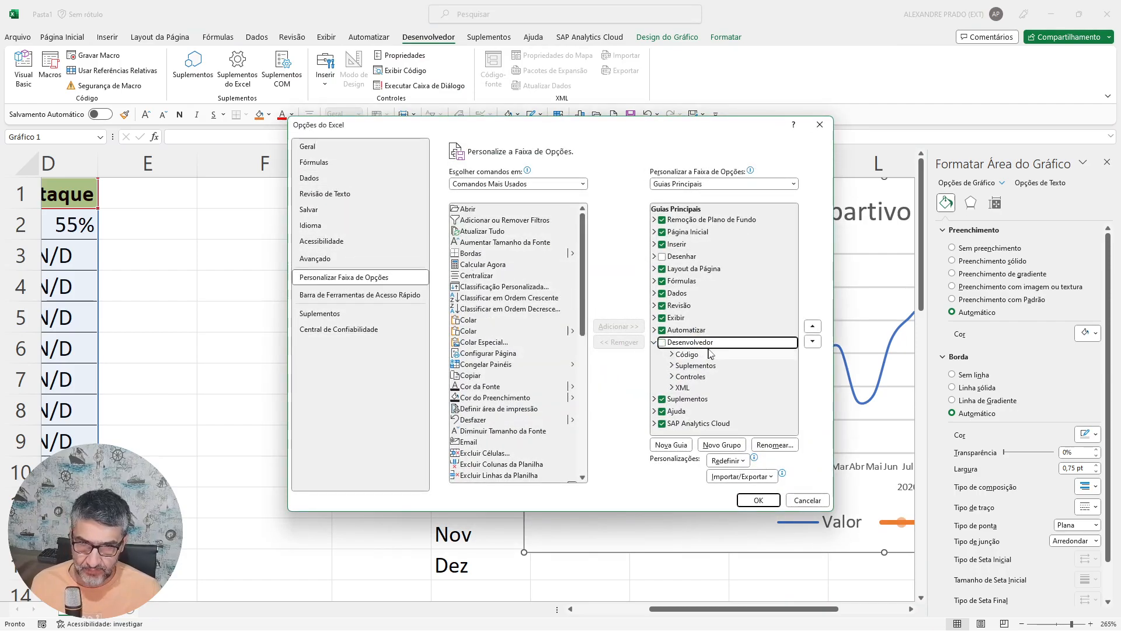
{"action": "left_click", "coordinate": [663, 343]}
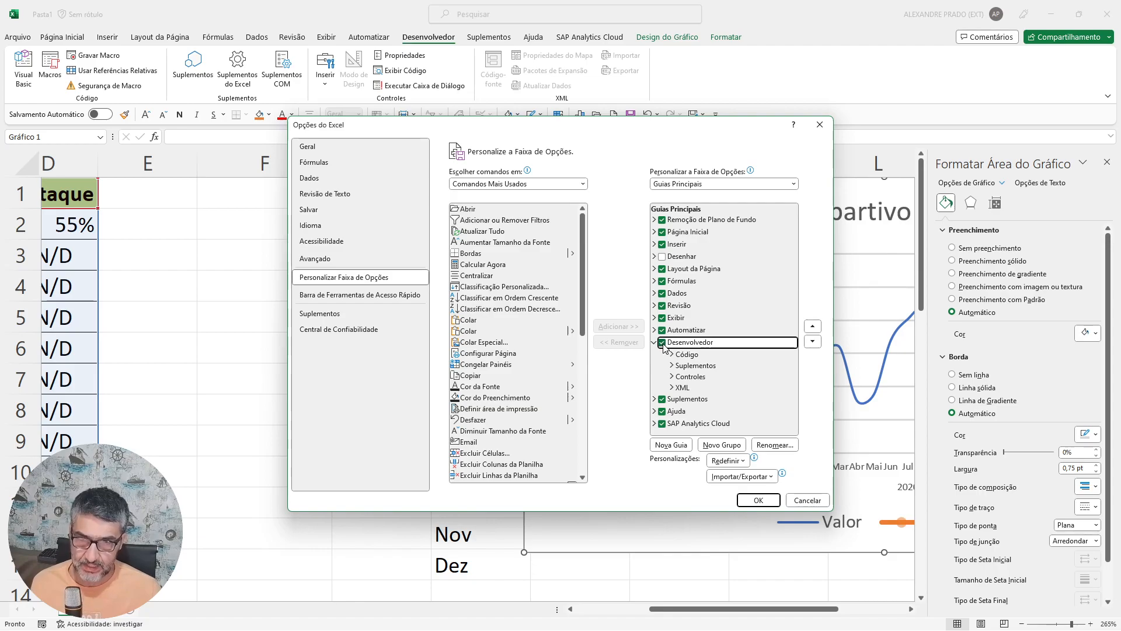
{"action": "left_click", "coordinate": [752, 508]}
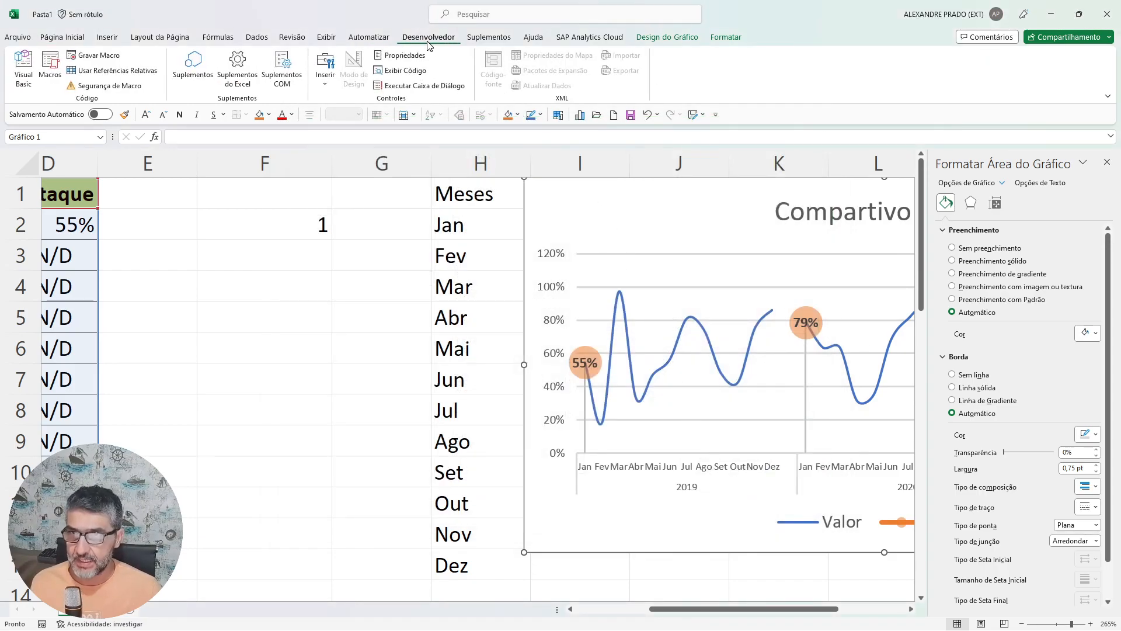
Insert a spin button form control and place it in column E beside cells F1 and F2.
{"action": "left_click", "coordinate": [326, 88]}
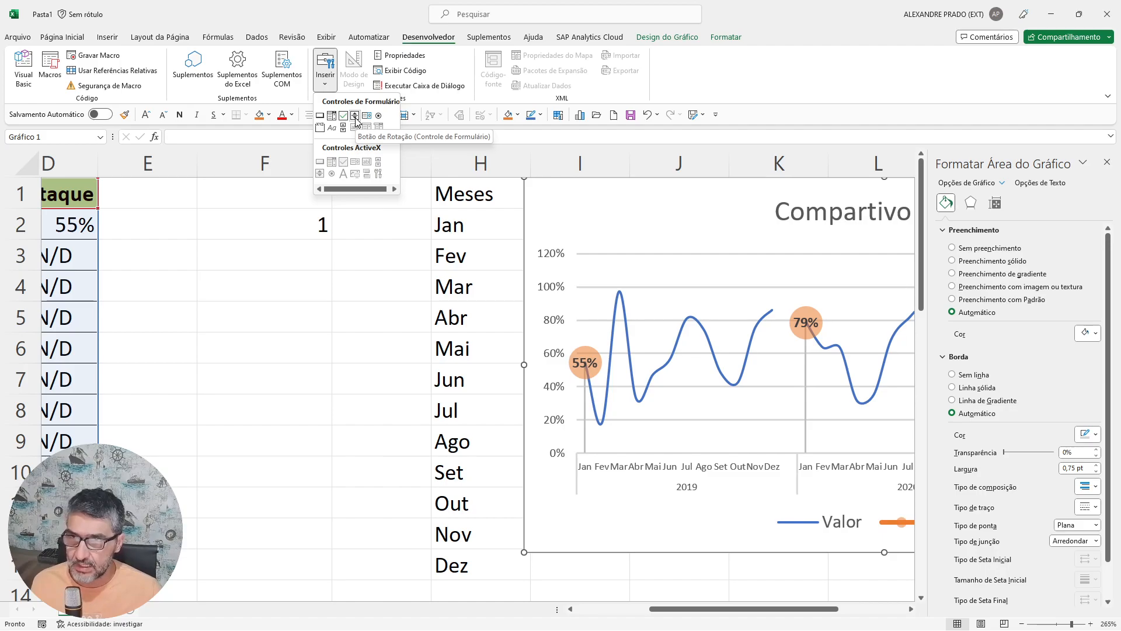
{"action": "left_click", "coordinate": [356, 121]}
{"action": "left_click_drag", "start_coordinate": [231, 189], "coordinate": [252, 242]}
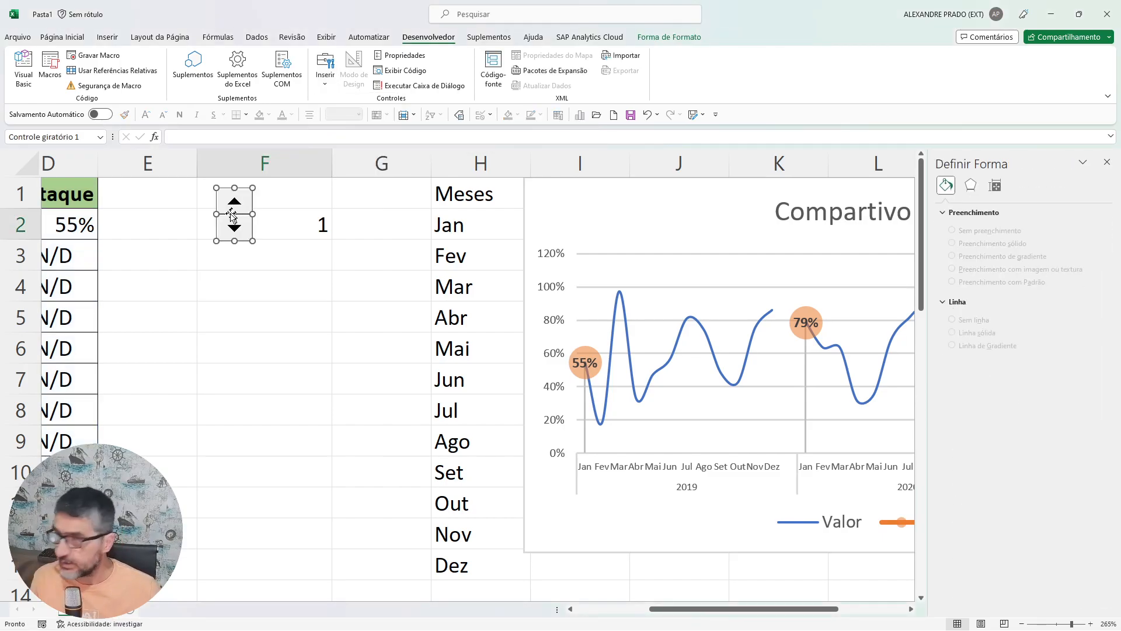
{"action": "left_click_drag", "start_coordinate": [234, 237], "coordinate": [168, 242]}
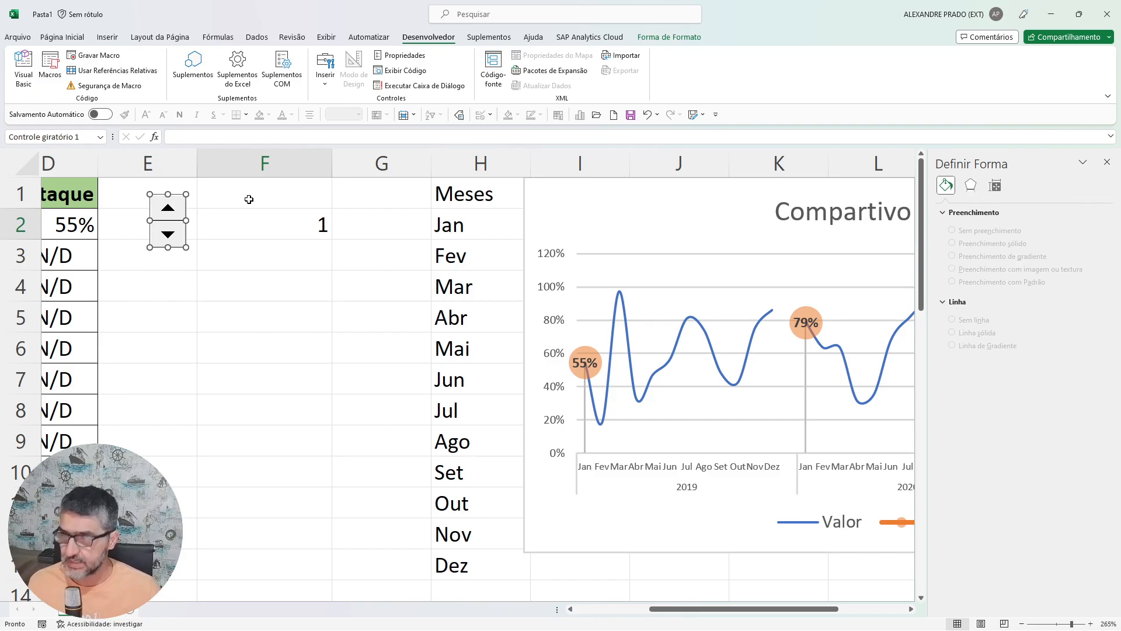
Open the spin button's control formatting and link it to cell $F$1.
{"action": "right_click", "coordinate": [169, 215]}
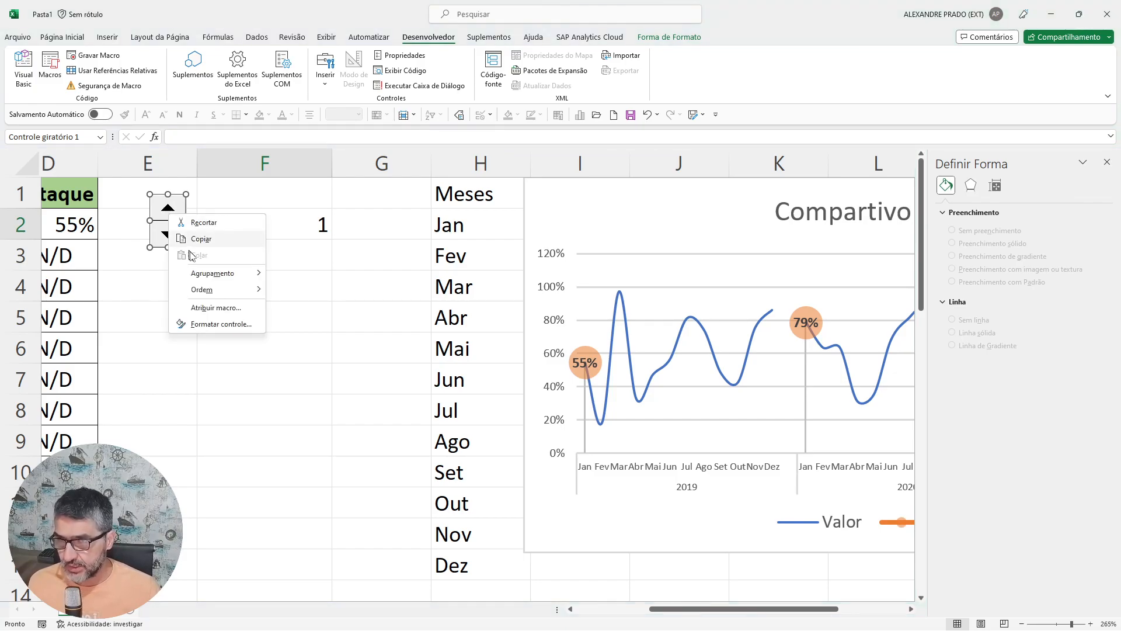
{"action": "left_click", "coordinate": [218, 323]}
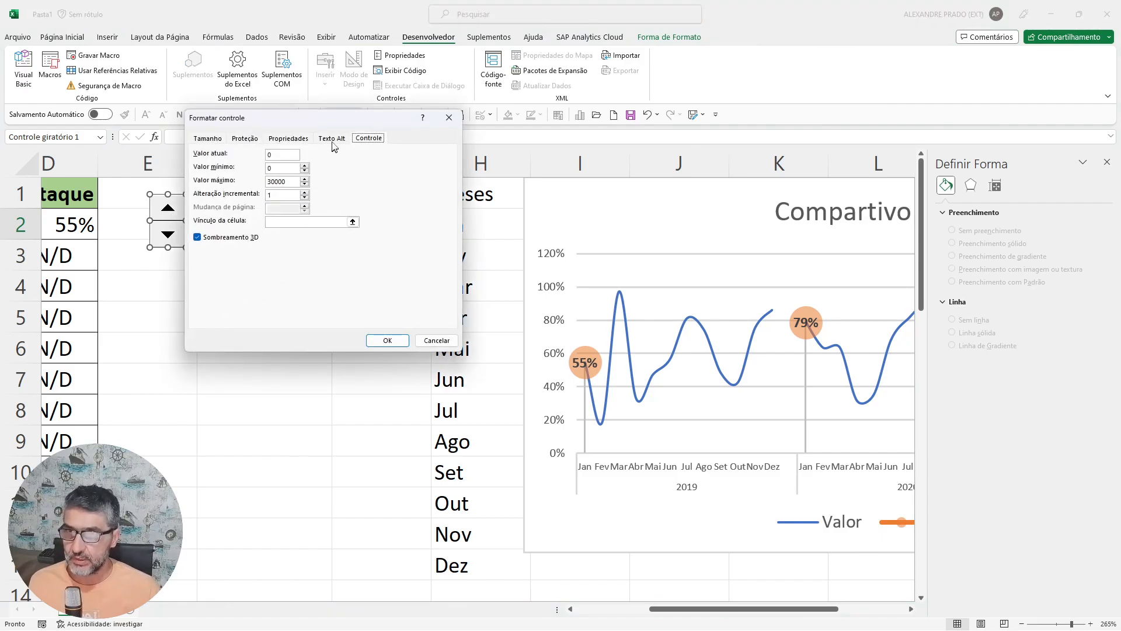
{"action": "left_click_drag", "start_coordinate": [334, 118], "coordinate": [525, 101]}
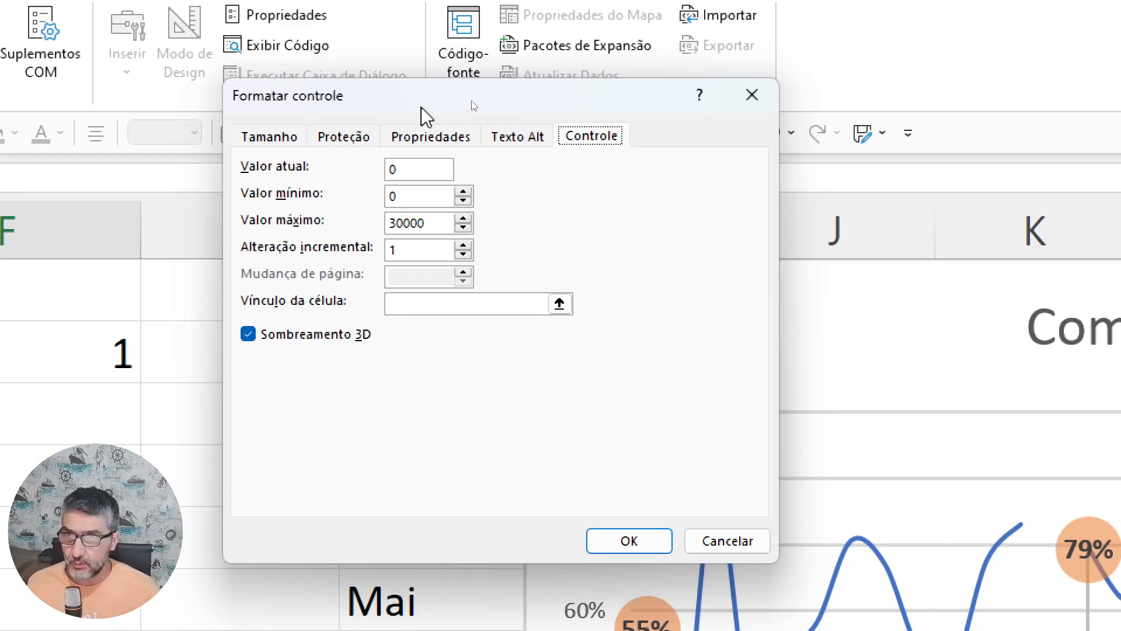
{"action": "left_click_drag", "start_coordinate": [417, 97], "coordinate": [445, 92]}
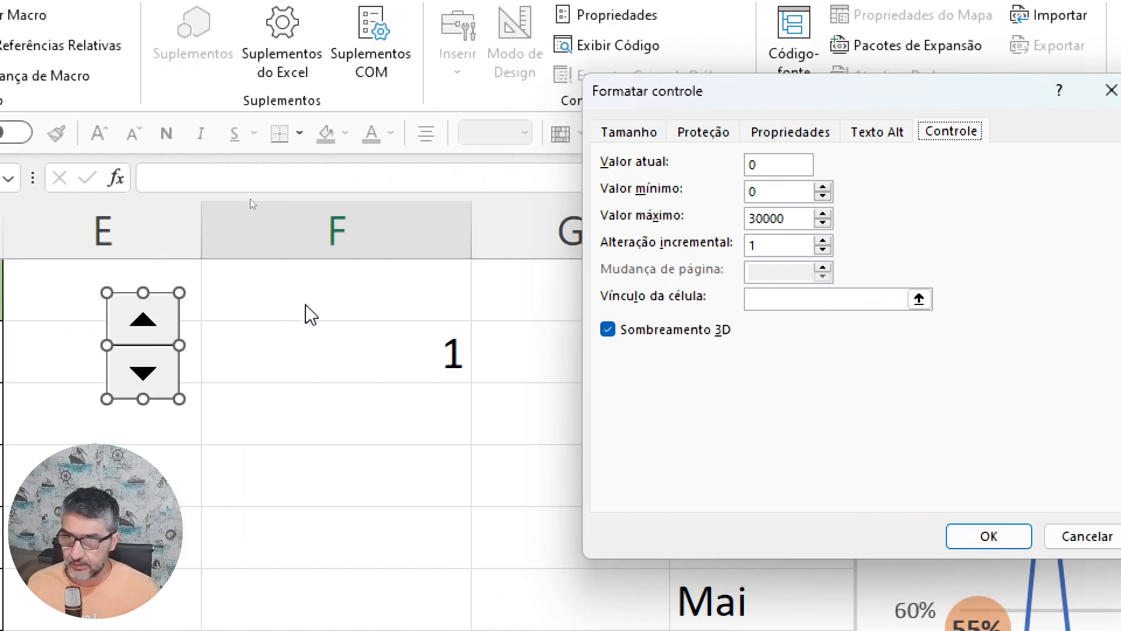
{"action": "left_click", "coordinate": [771, 306]}
{"action": "left_click", "coordinate": [273, 293]}
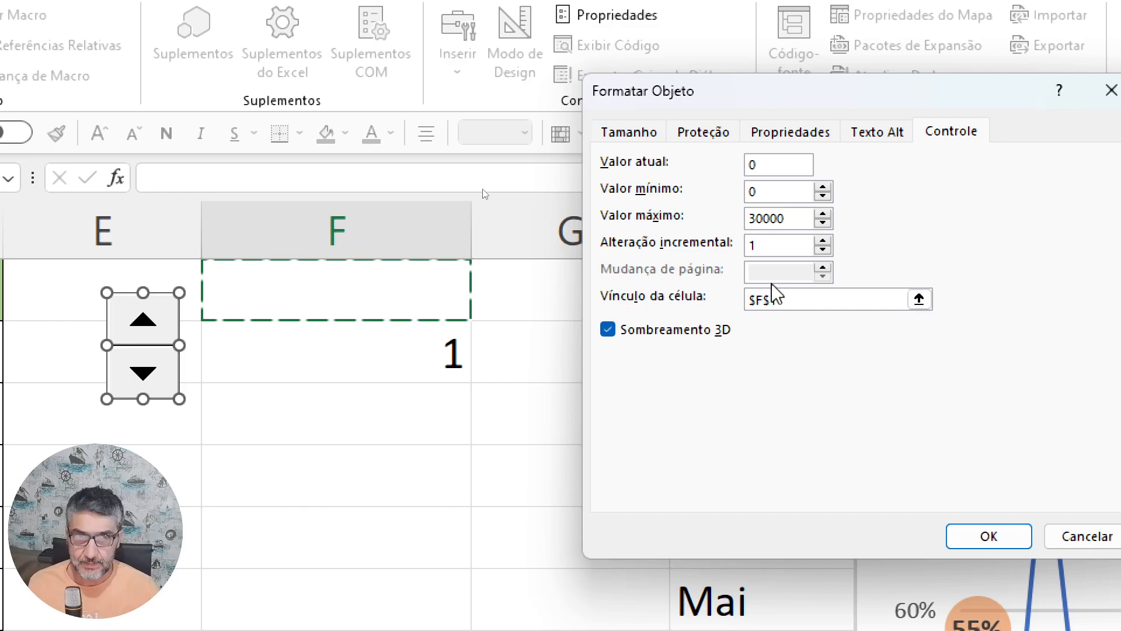
Set the spin button's minimum value to 1 and maximum value to 12, and apply the settings.
{"action": "left_click", "coordinate": [753, 193]}
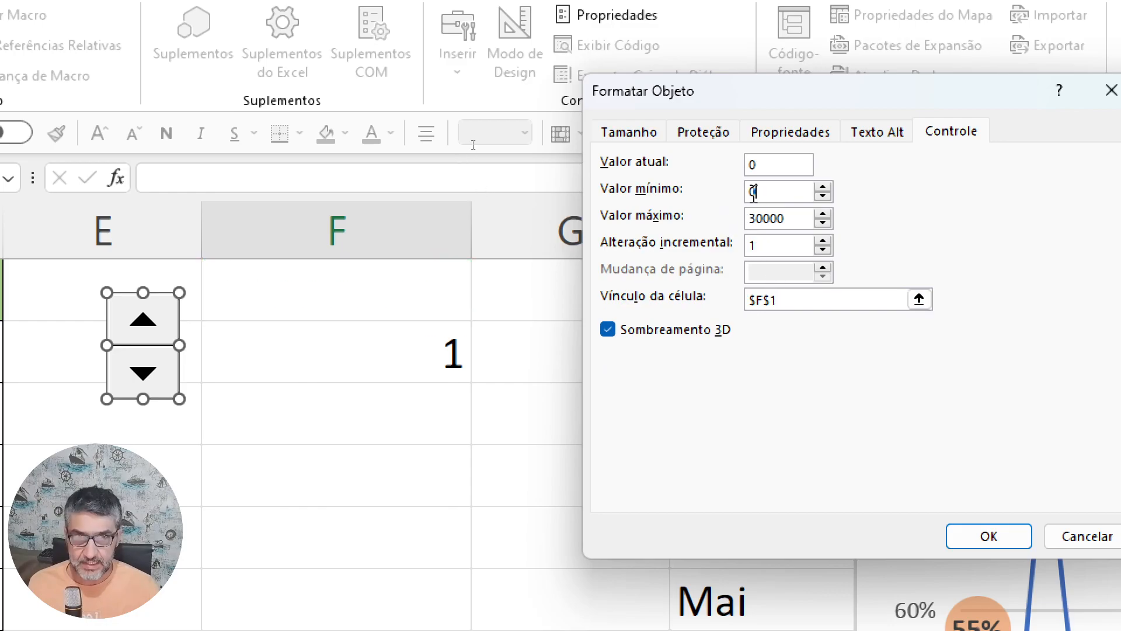
{"action": "key", "text": "BackSpace"}
{"action": "type", "text": "1"}
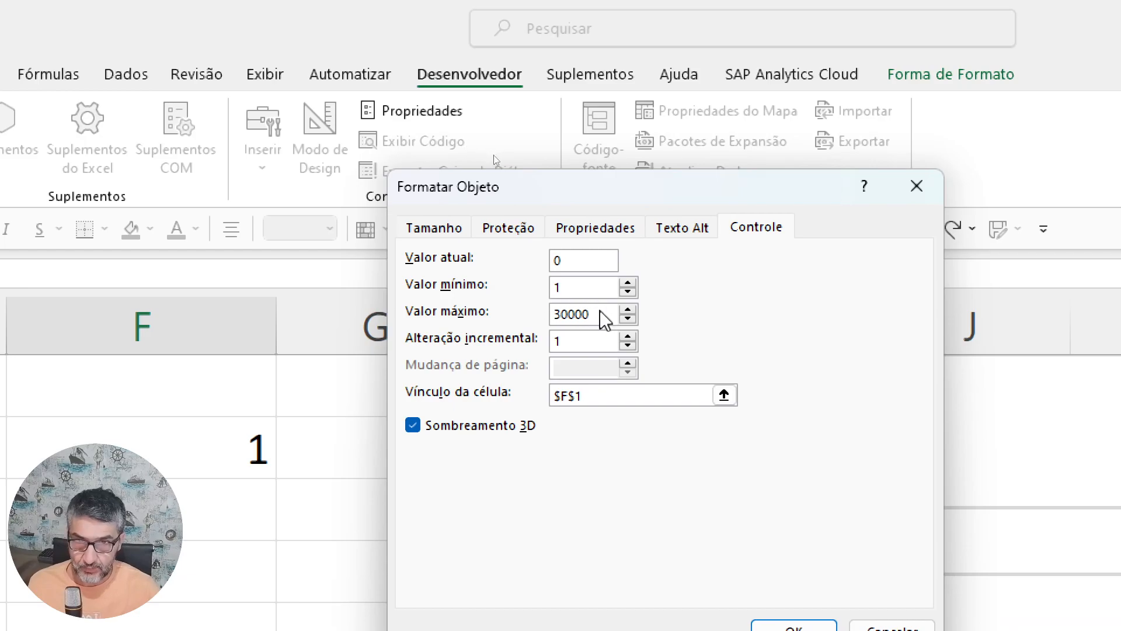
{"action": "left_click", "coordinate": [595, 317]}
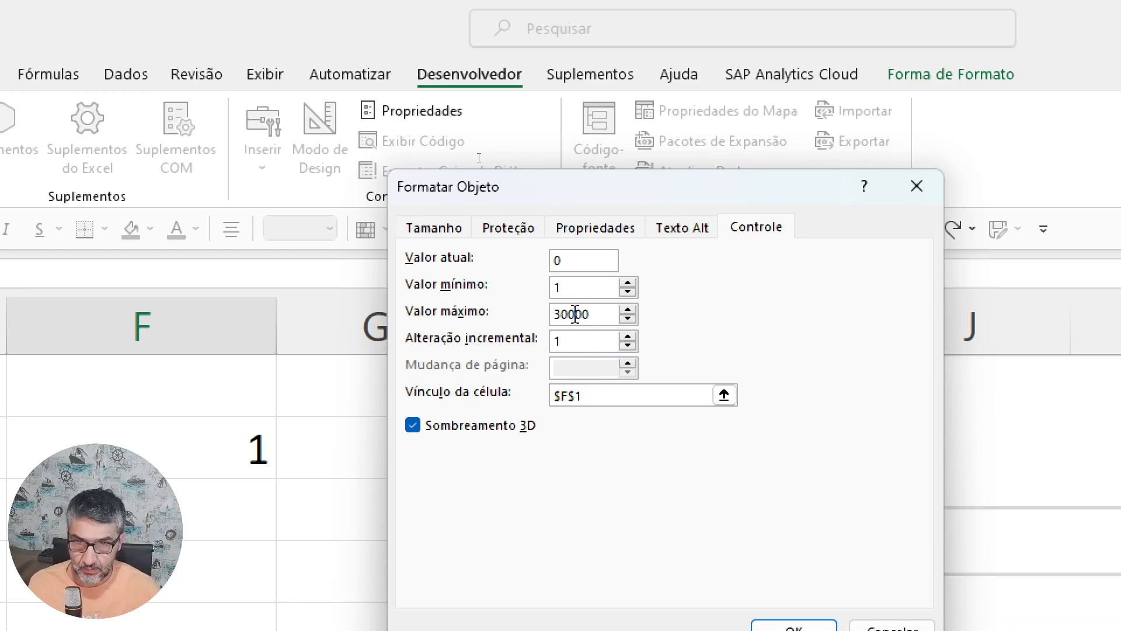
{"action": "key", "text": "BackSpace"}
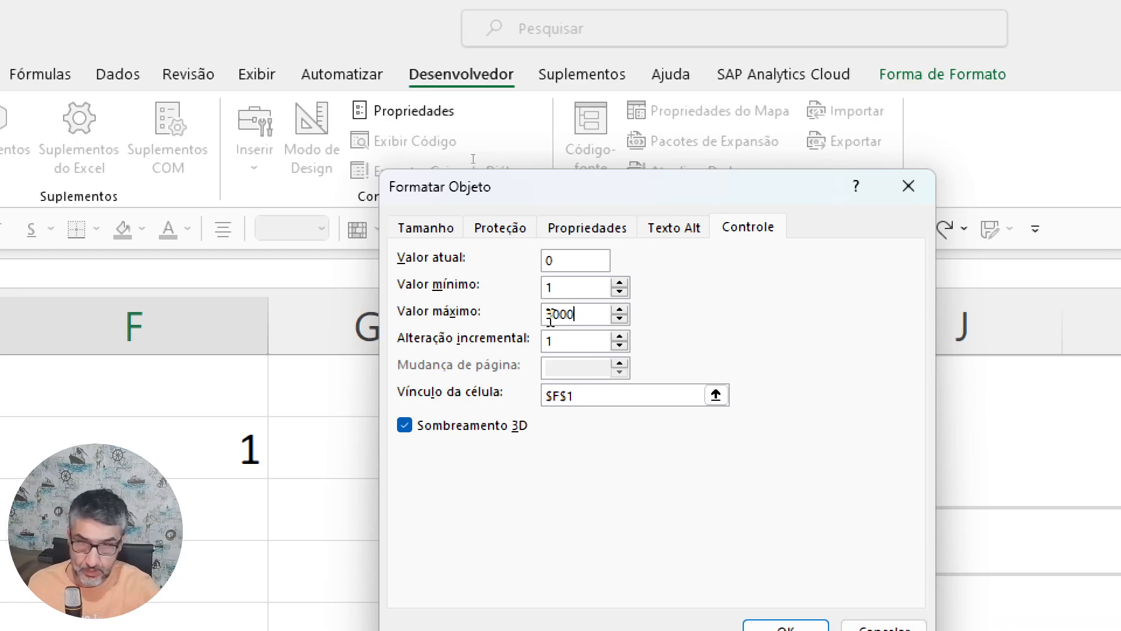
{"action": "key", "text": "BackSpace"}
{"action": "key", "text": "BackSpace"}
{"action": "key", "text": "BackSpace"}
{"action": "key", "text": "BackSpace"}
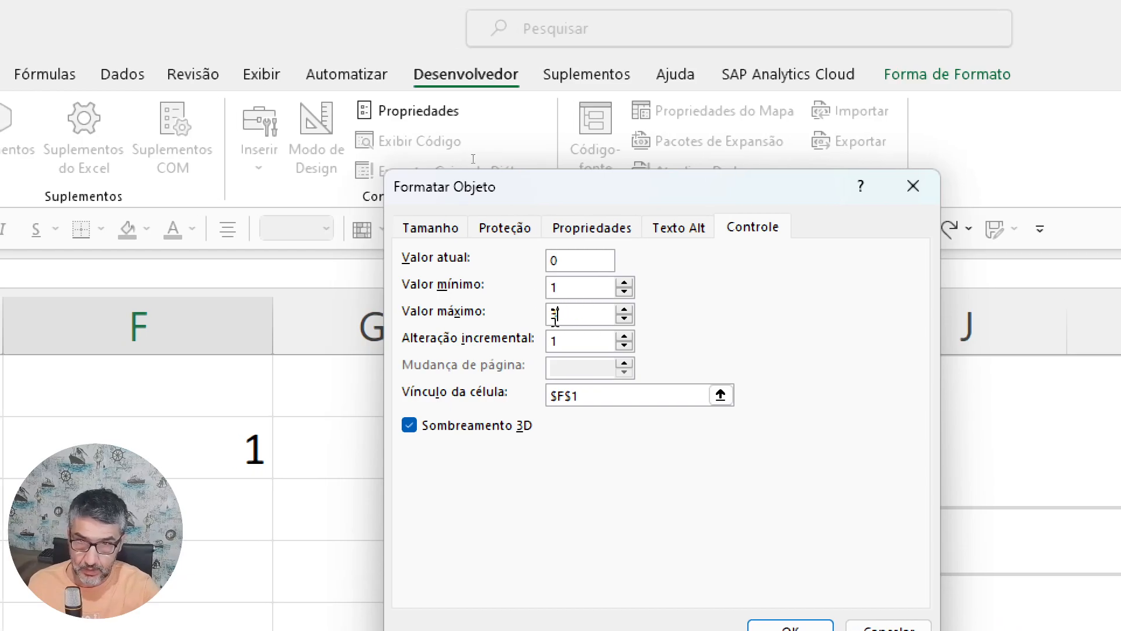
{"action": "type", "text": "12"}
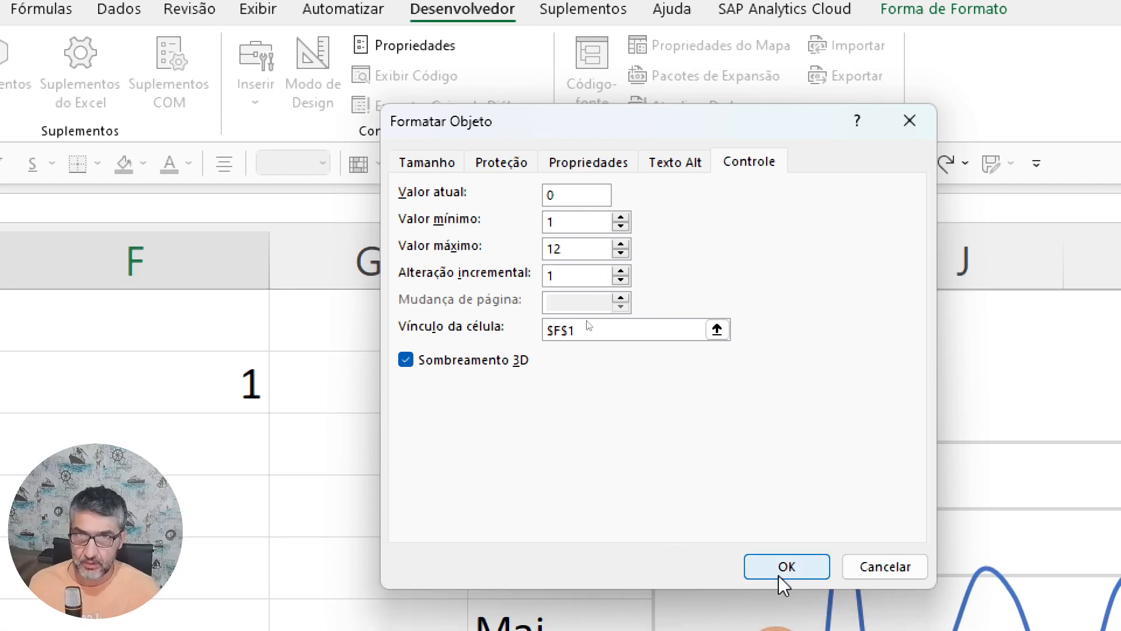
{"action": "left_click", "coordinate": [781, 579]}
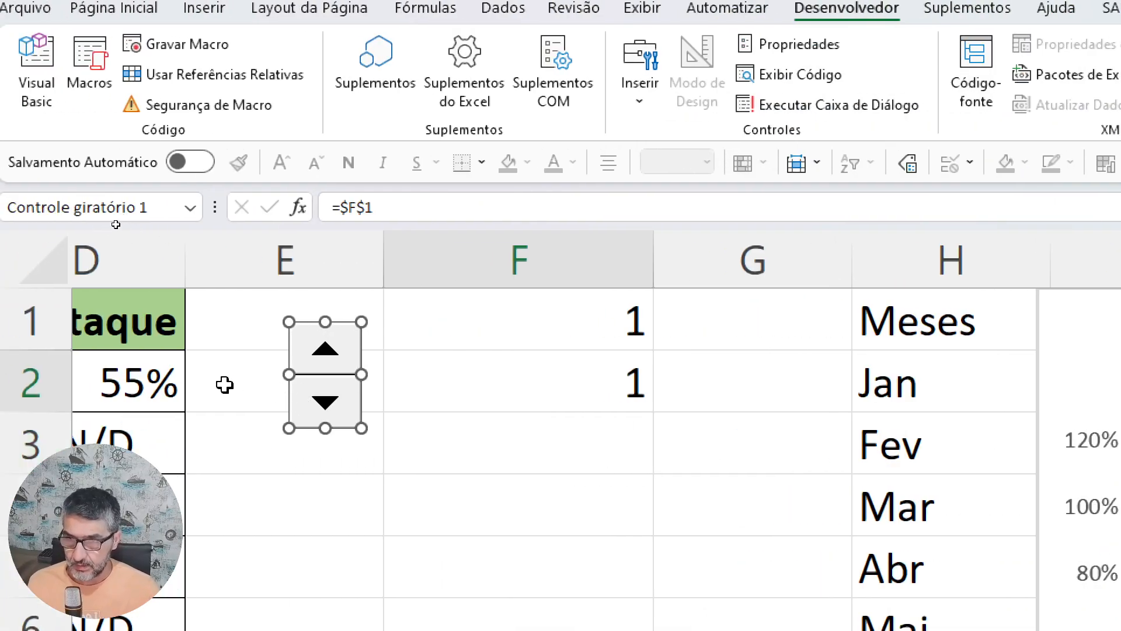
Test the spin button by stepping the value in cell F1 up and back down to 3.
{"action": "left_click", "coordinate": [225, 384]}
{"action": "left_click", "coordinate": [325, 349]}
{"action": "left_click", "coordinate": [326, 350]}
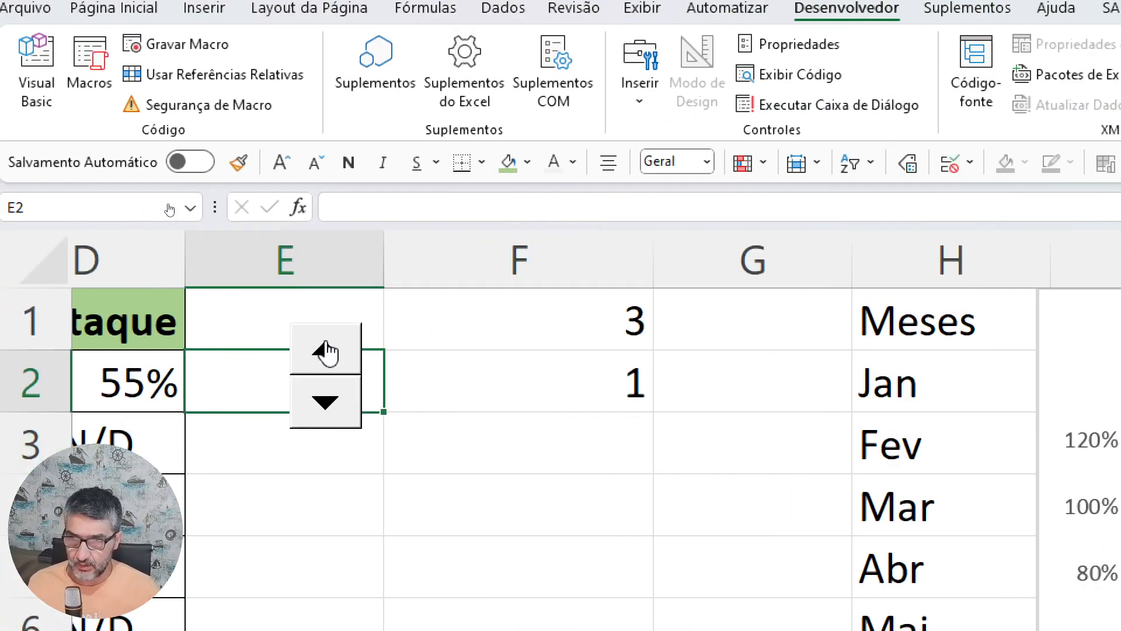
{"action": "left_click", "coordinate": [326, 350]}
{"action": "left_click", "coordinate": [325, 349]}
{"action": "left_click", "coordinate": [325, 349]}
{"action": "left_click", "coordinate": [325, 349]}
{"action": "left_click", "coordinate": [325, 406]}
{"action": "left_click", "coordinate": [327, 412]}
{"action": "left_click", "coordinate": [327, 412]}
{"action": "left_click", "coordinate": [327, 412]}
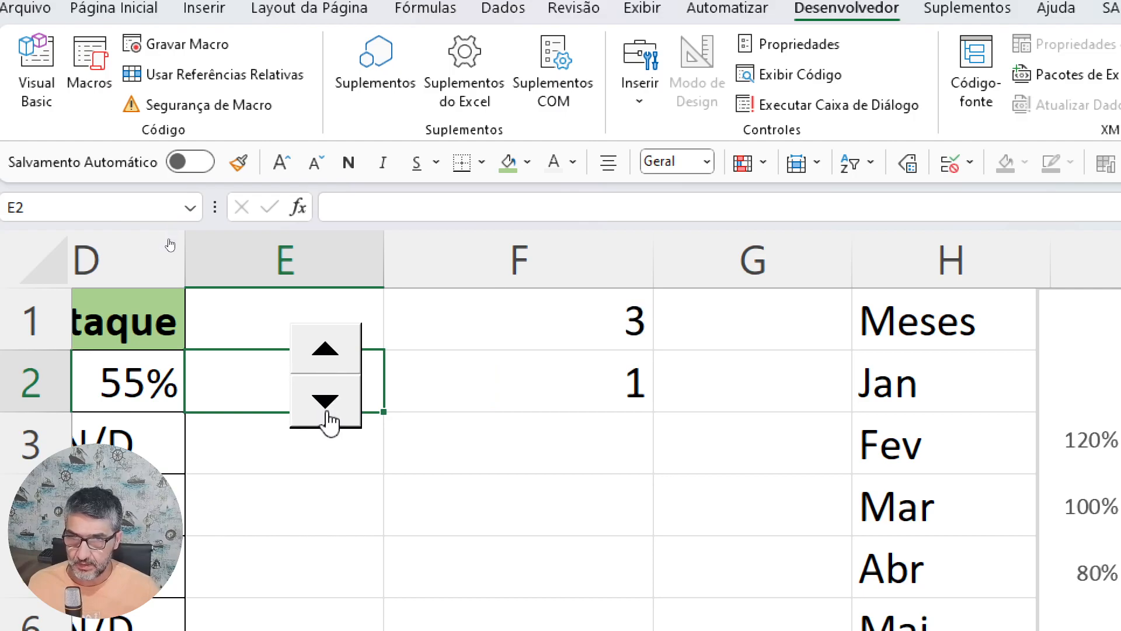
Test the spin button's limits by stepping cell F1 down to 1, up to 12, and back down to 9.
{"action": "left_click", "coordinate": [327, 412]}
{"action": "left_click", "coordinate": [327, 412]}
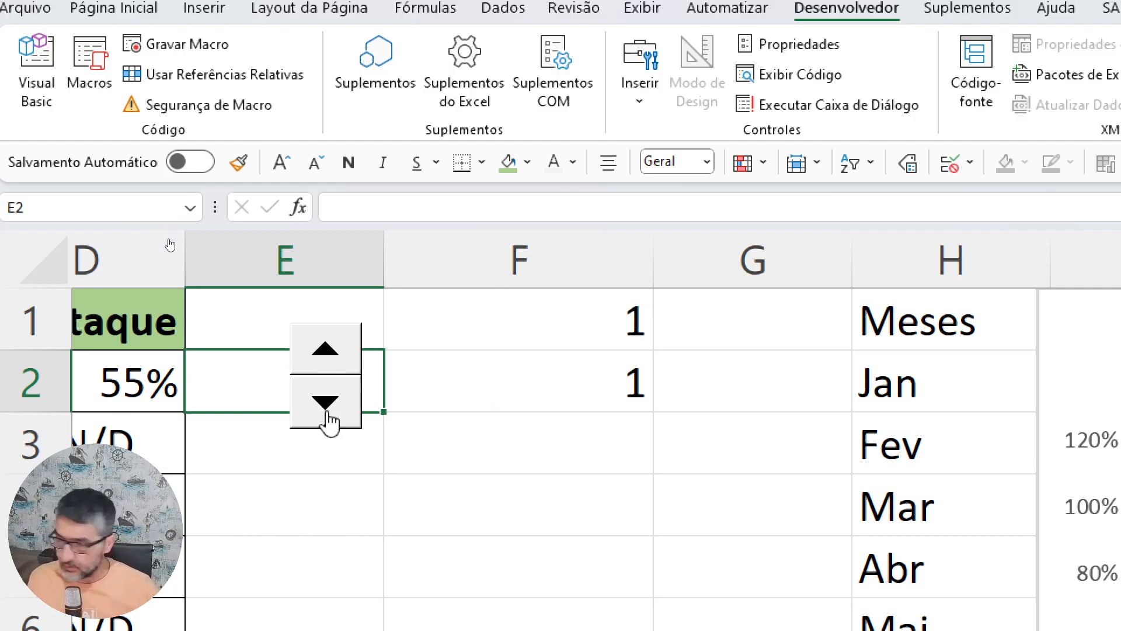
{"action": "left_click", "coordinate": [325, 350]}
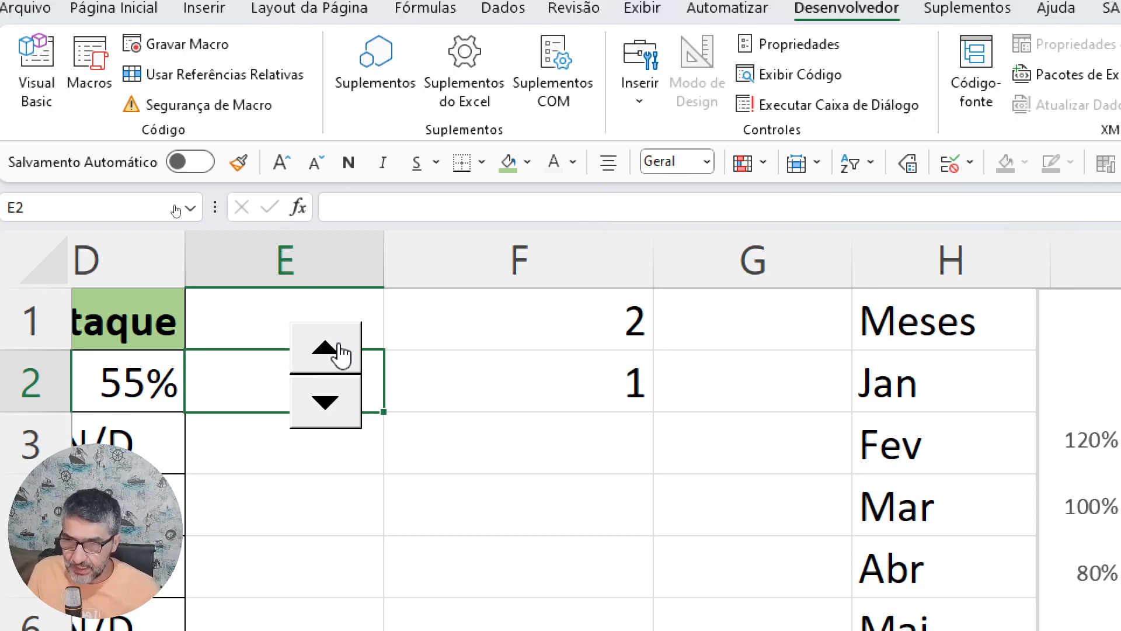
{"action": "left_click", "coordinate": [326, 349]}
{"action": "left_click", "coordinate": [325, 349]}
{"action": "left_click", "coordinate": [325, 350]}
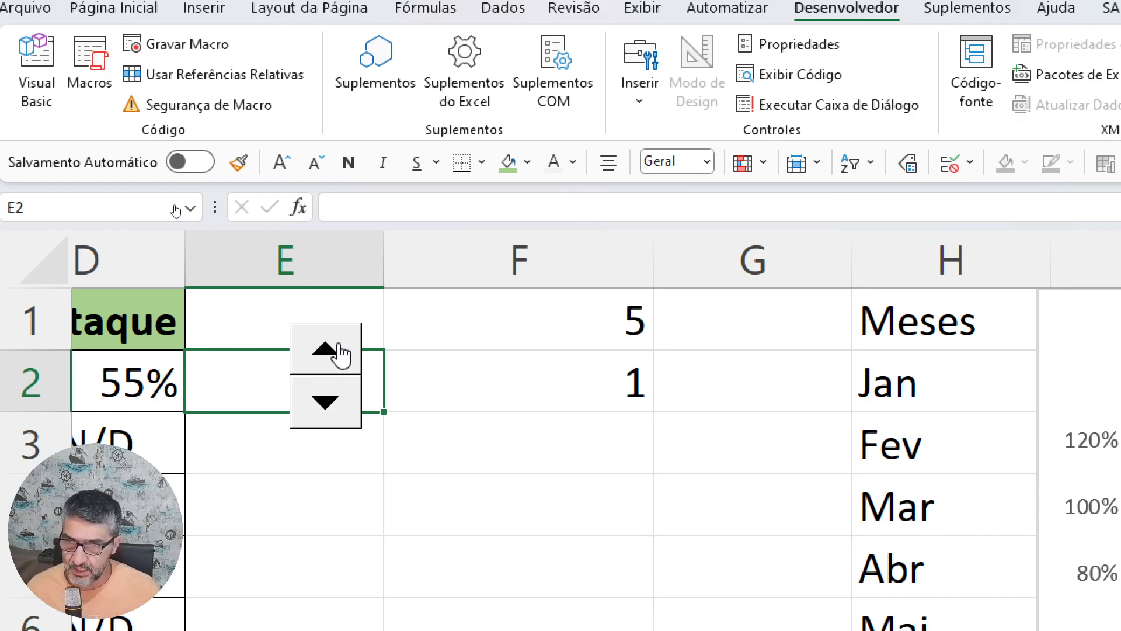
{"action": "left_click", "coordinate": [325, 349]}
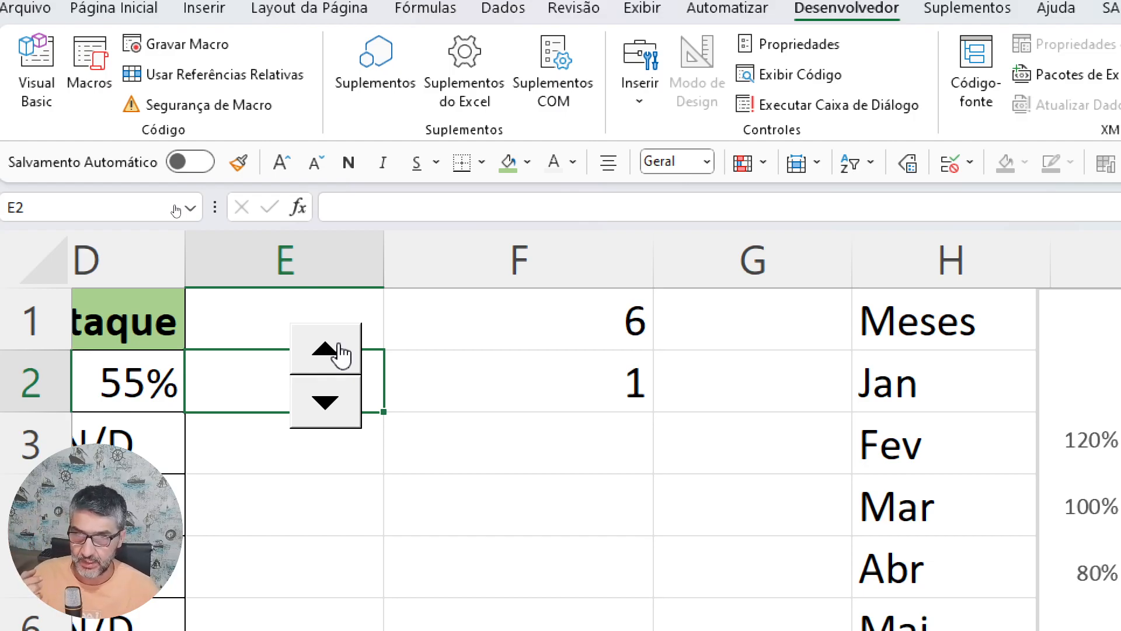
{"action": "left_click", "coordinate": [339, 350]}
{"action": "left_click", "coordinate": [339, 350]}
{"action": "left_click", "coordinate": [339, 351]}
{"action": "left_click", "coordinate": [339, 351]}
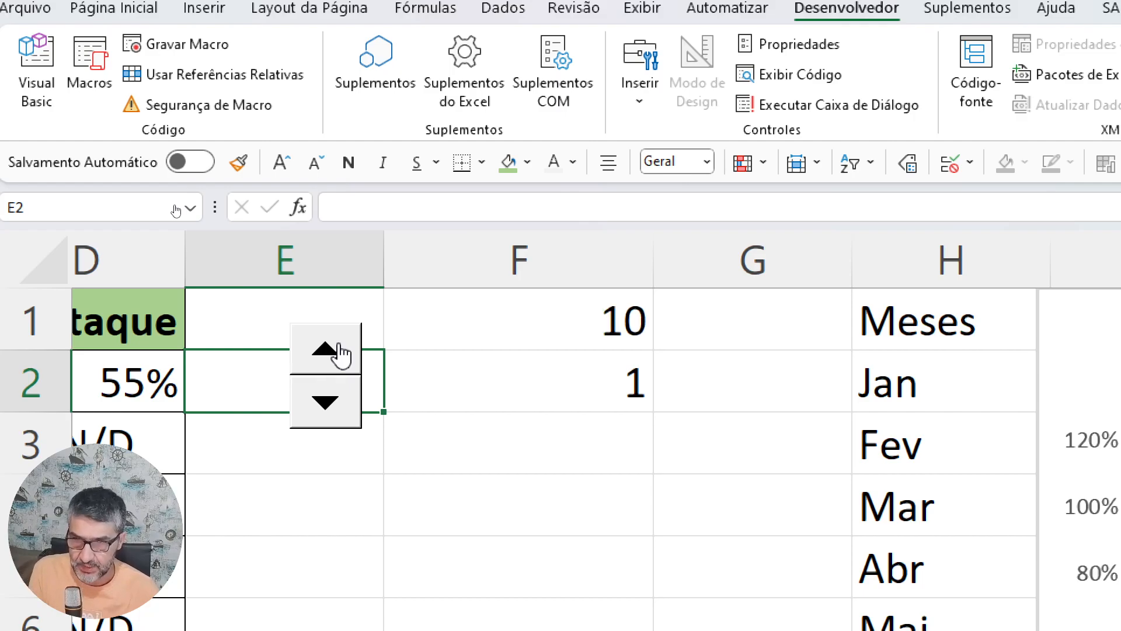
{"action": "left_click", "coordinate": [339, 350]}
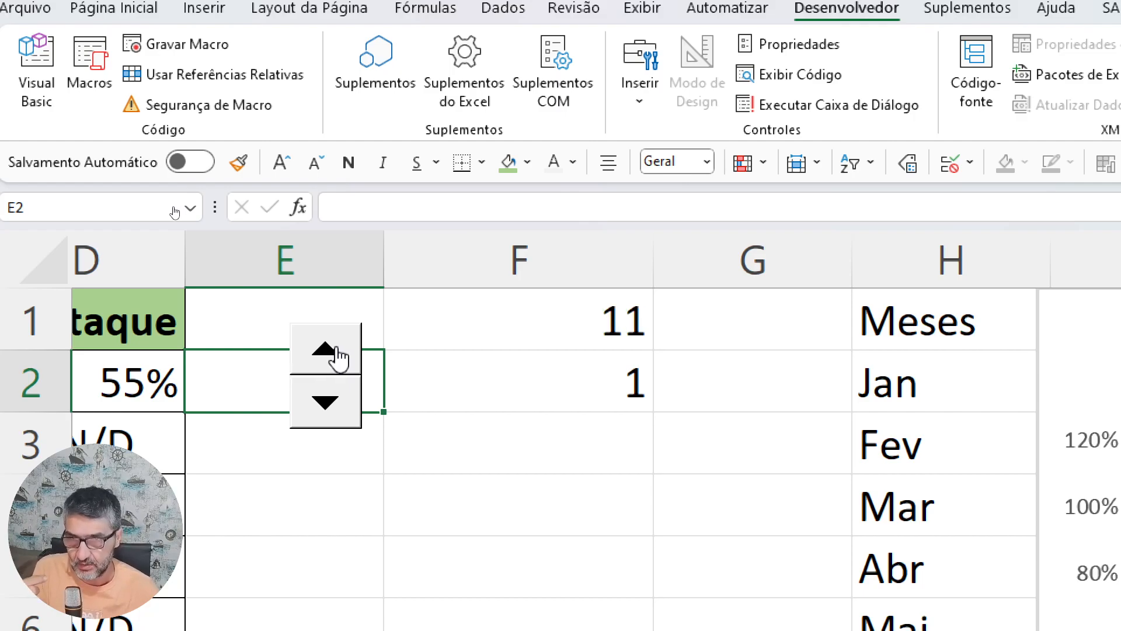
{"action": "left_click", "coordinate": [338, 350]}
{"action": "left_click", "coordinate": [339, 406]}
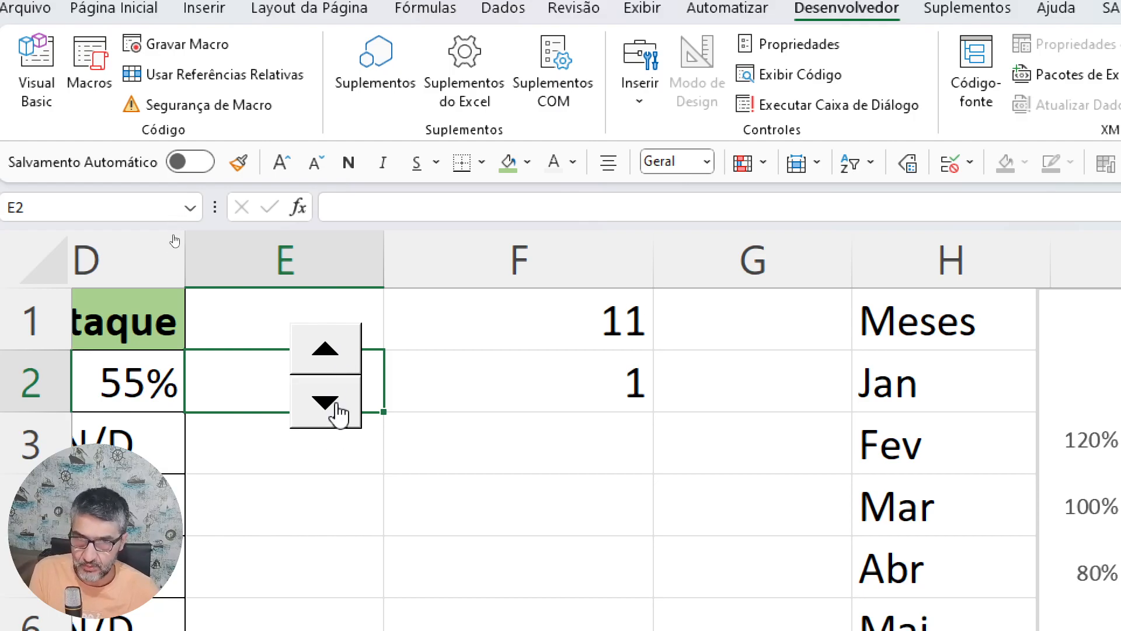
{"action": "left_click", "coordinate": [338, 407]}
{"action": "left_click", "coordinate": [338, 407]}
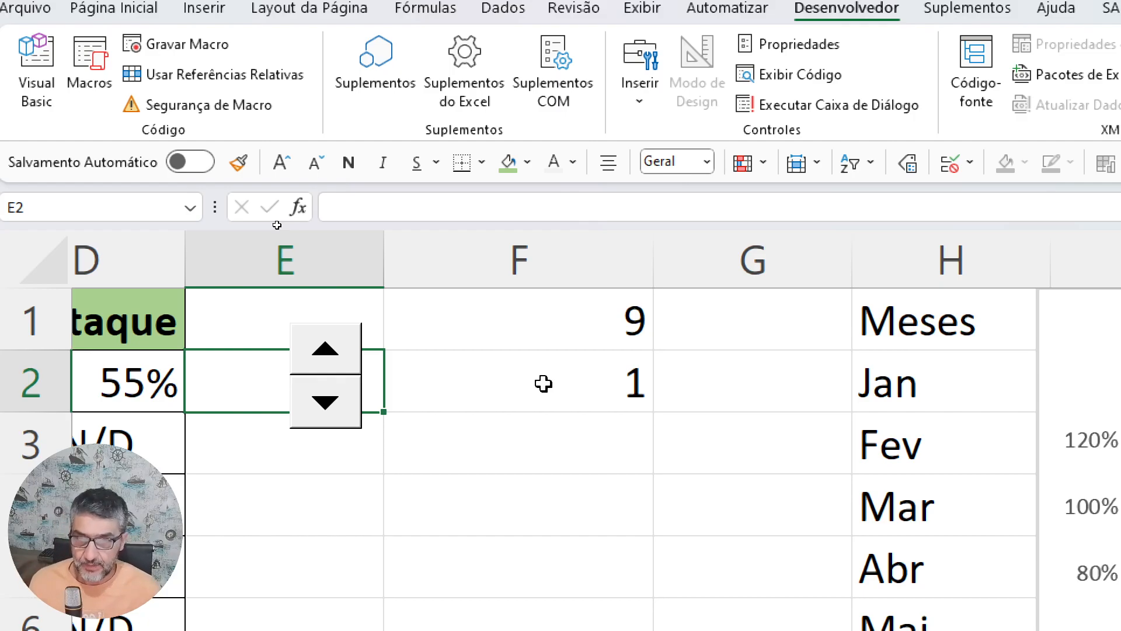
Enter the formula =13-F1 in cell F2 to invert the spin button's value.
{"action": "left_click", "coordinate": [569, 332]}
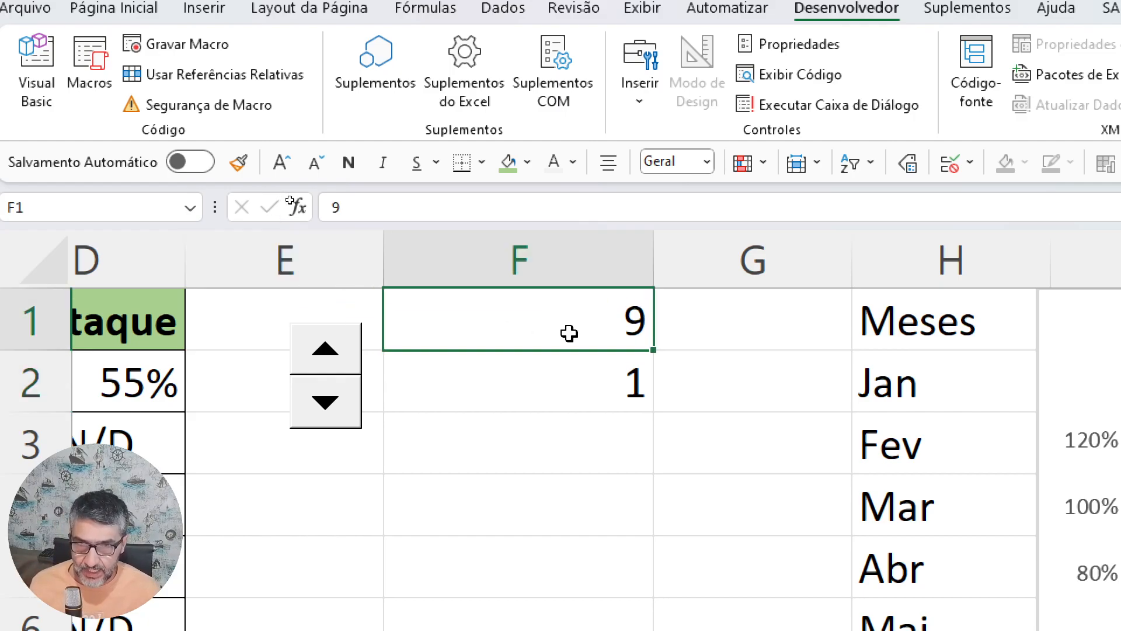
{"action": "left_click", "coordinate": [542, 394]}
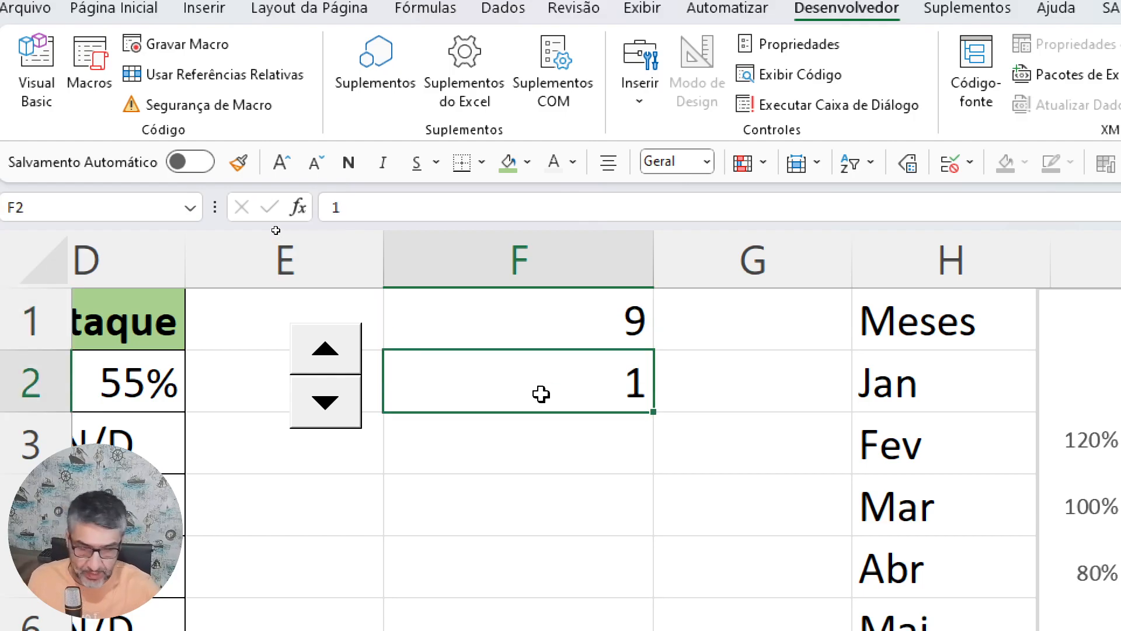
{"action": "type", "text": "="}
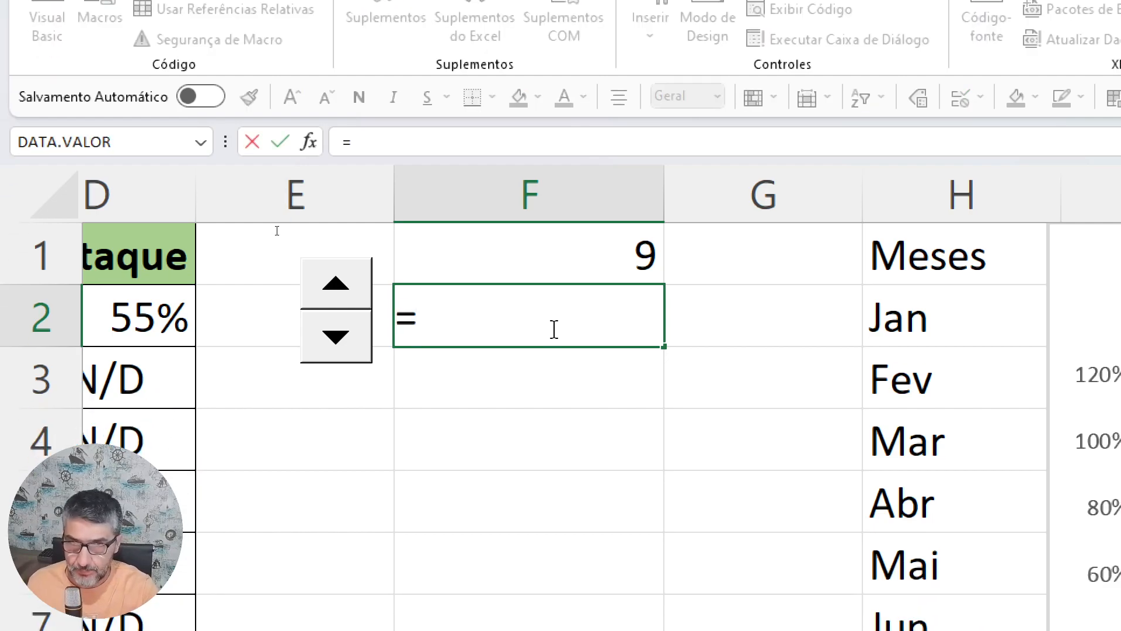
{"action": "type", "text": "13"}
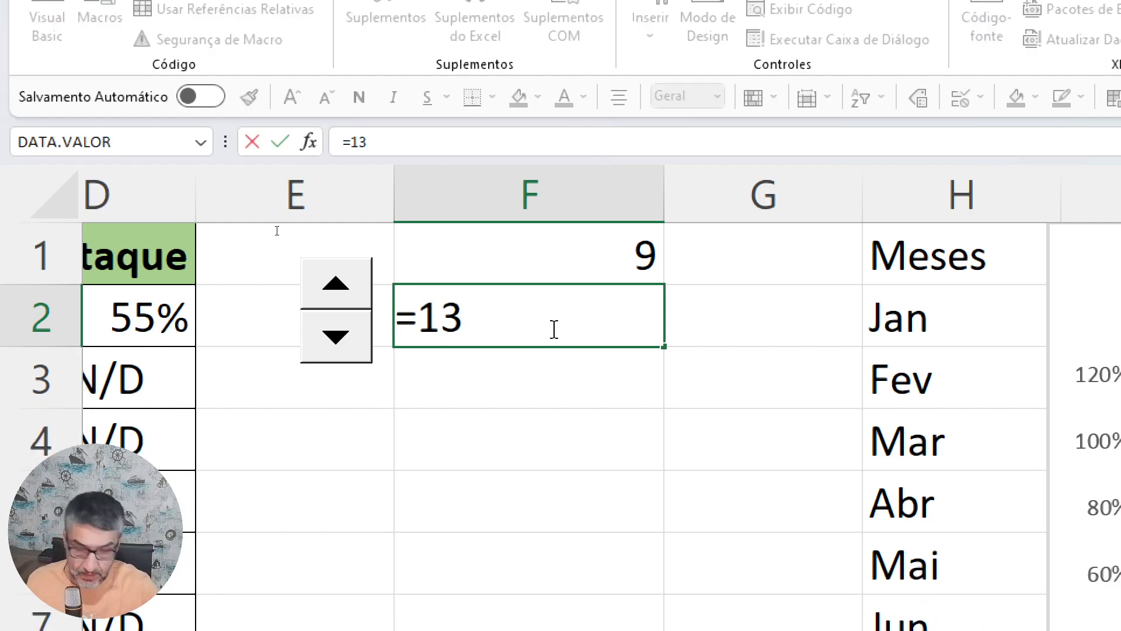
{"action": "type", "text": "-"}
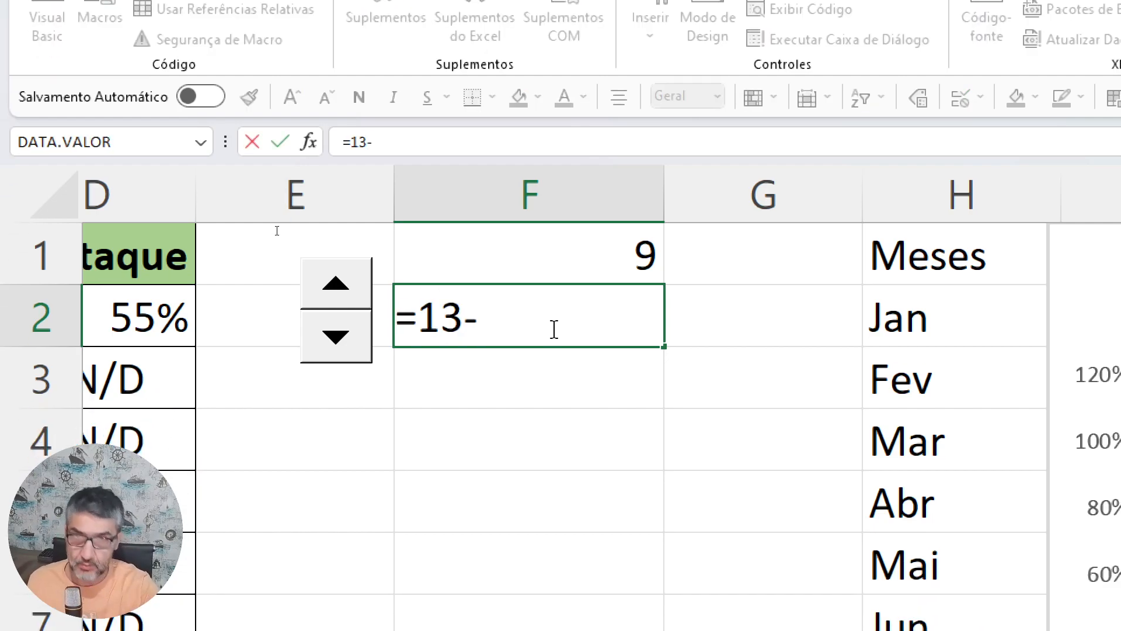
{"action": "left_click", "coordinate": [543, 256]}
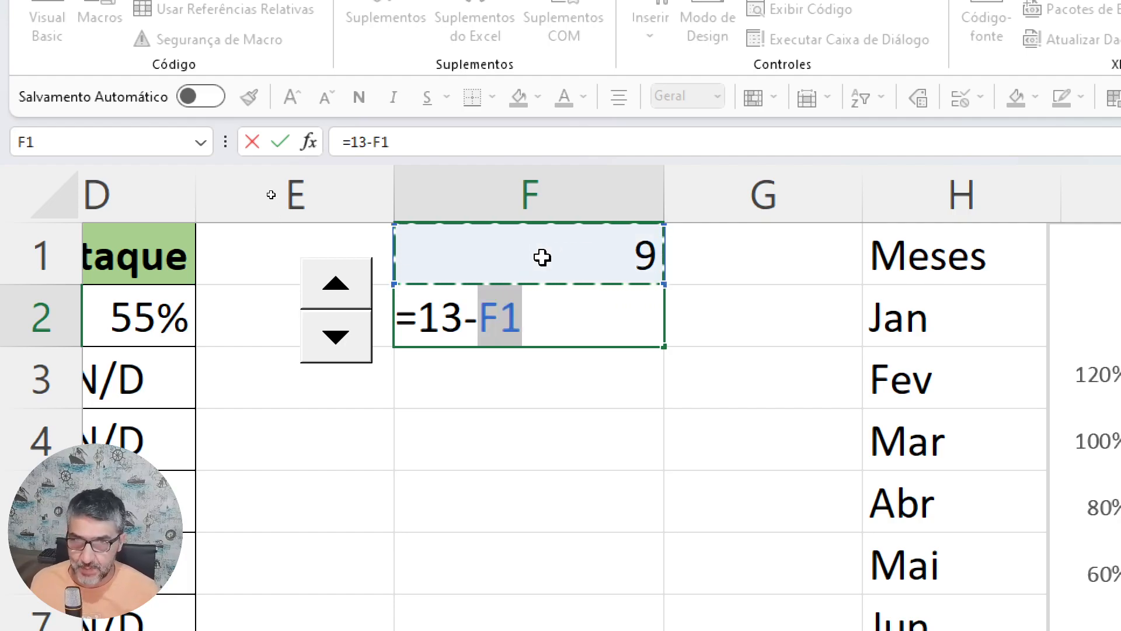
{"action": "key", "text": "Return"}
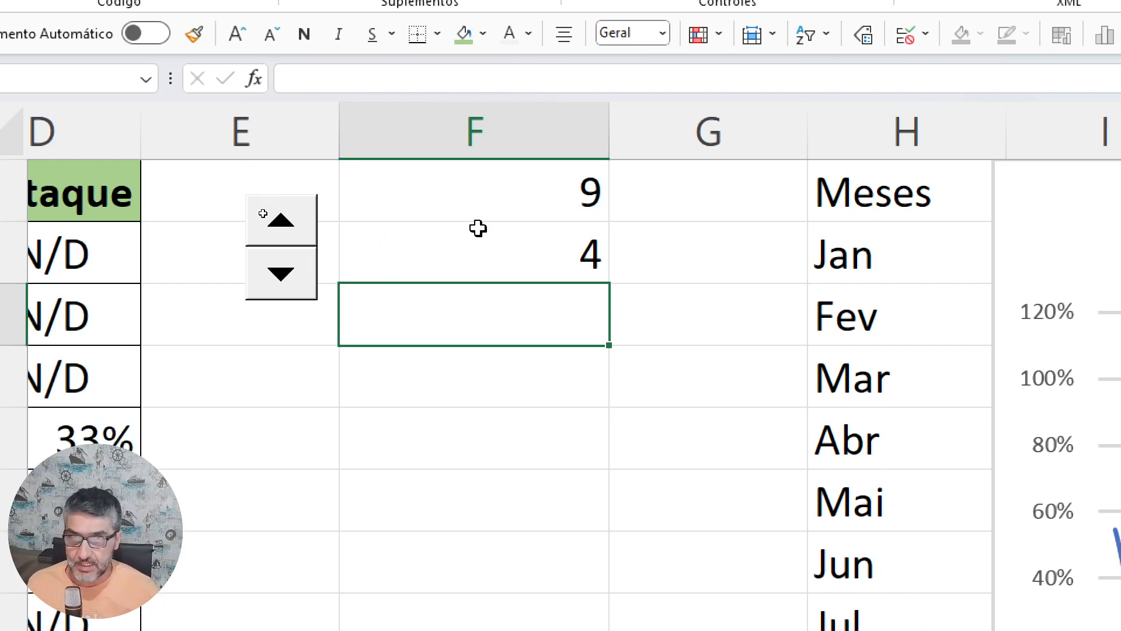
Test the inverted value in F2 by stepping the spin button down until F1 reaches 1.
{"action": "left_click", "coordinate": [282, 290]}
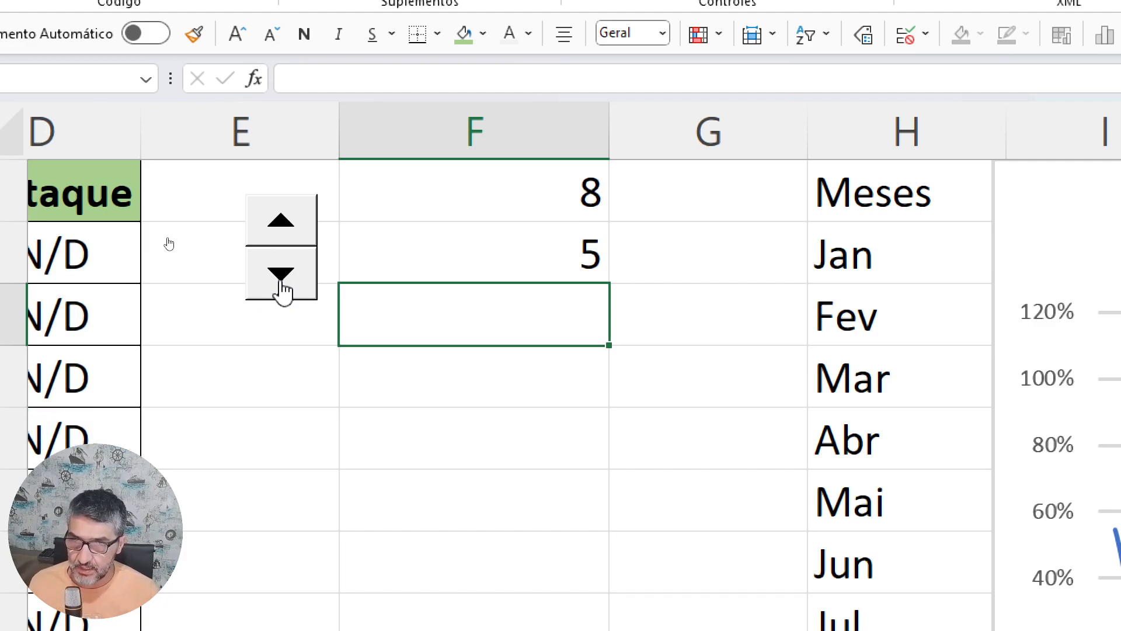
{"action": "left_click", "coordinate": [282, 290]}
{"action": "left_click", "coordinate": [283, 290]}
{"action": "left_click", "coordinate": [282, 291]}
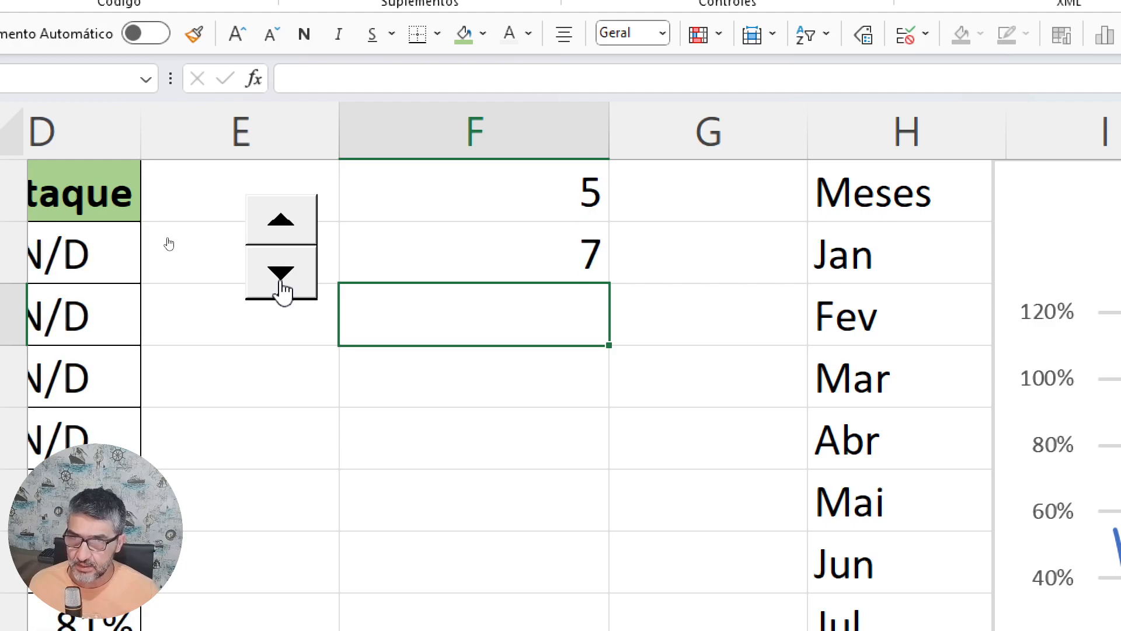
{"action": "left_click", "coordinate": [283, 290]}
{"action": "left_click", "coordinate": [283, 290]}
{"action": "left_click", "coordinate": [283, 290]}
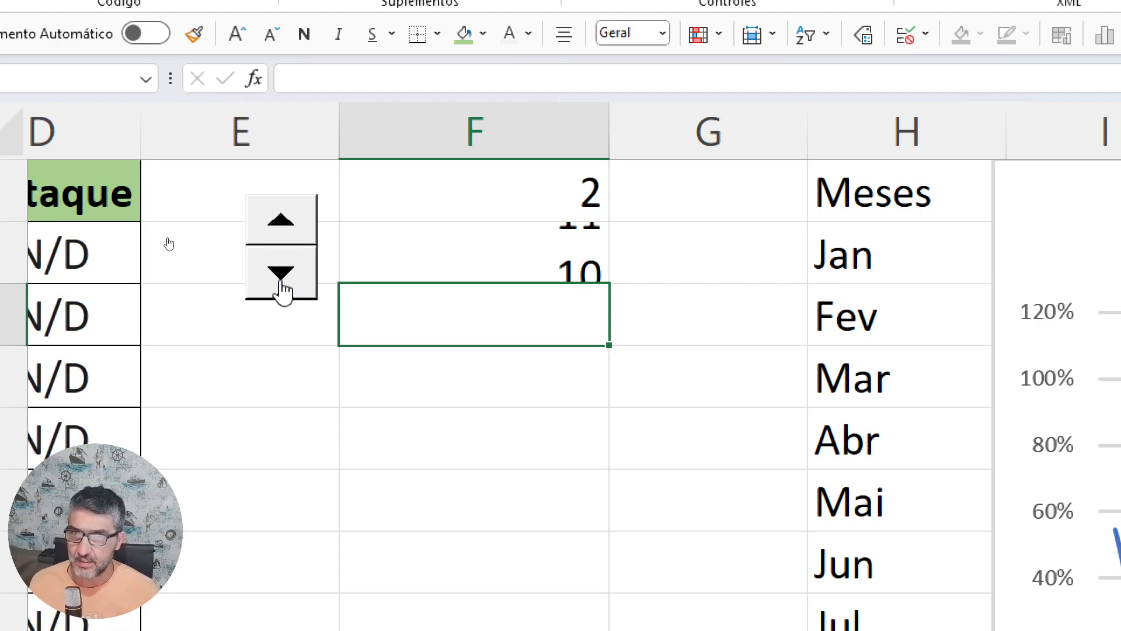
{"action": "left_click", "coordinate": [283, 291]}
{"action": "left_click", "coordinate": [283, 290]}
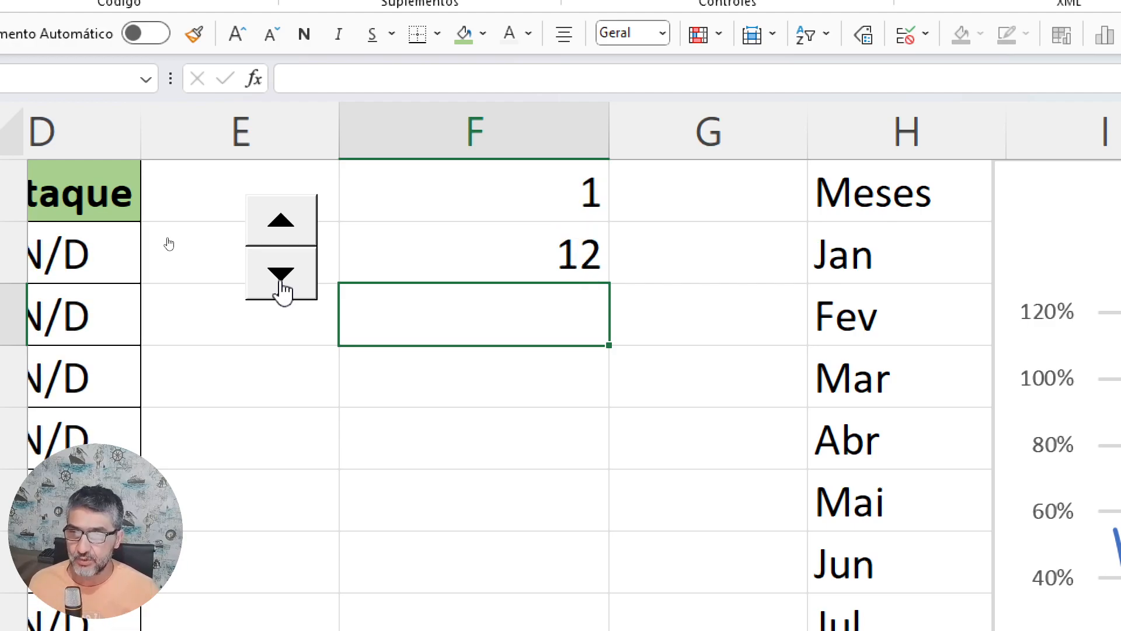
{"action": "left_click", "coordinate": [283, 291]}
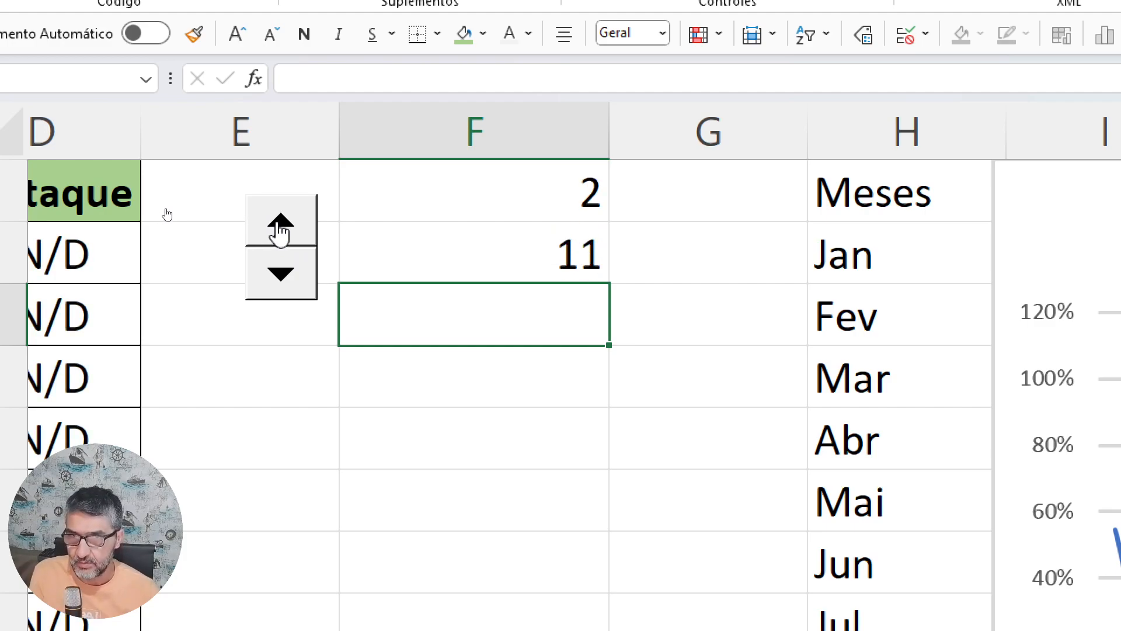
Step the spin button up until F1 reaches 12 to check F2 across the full range.
{"action": "left_click", "coordinate": [280, 225]}
{"action": "left_click", "coordinate": [280, 225]}
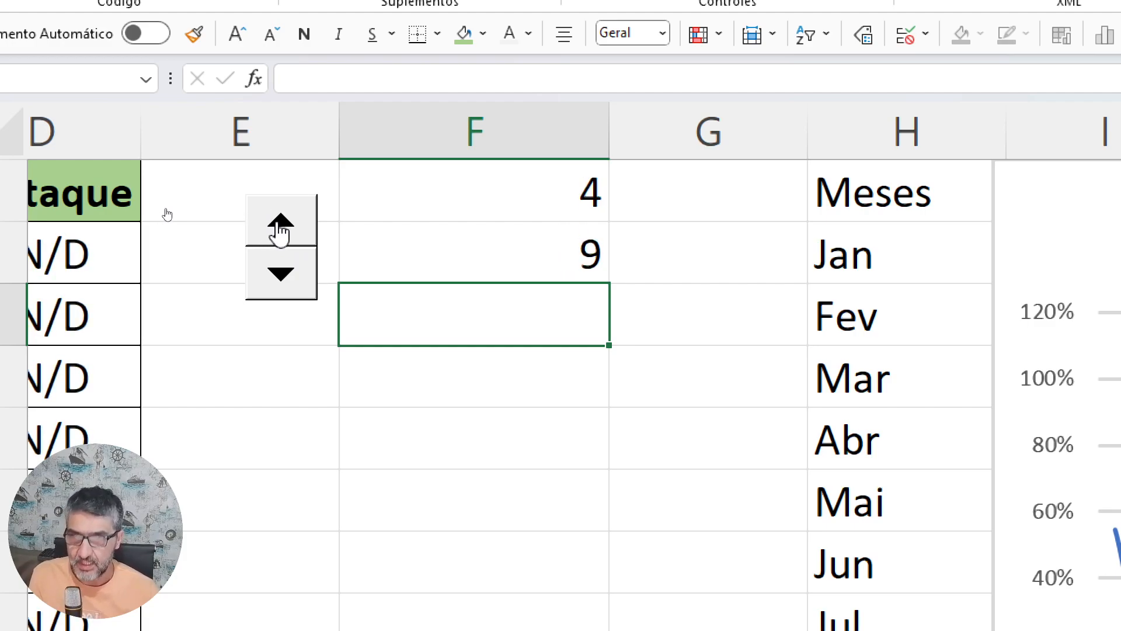
{"action": "left_click", "coordinate": [280, 225]}
{"action": "left_click", "coordinate": [280, 225]}
{"action": "left_click", "coordinate": [280, 224]}
{"action": "left_click", "coordinate": [280, 225]}
{"action": "left_click", "coordinate": [280, 225]}
{"action": "left_click", "coordinate": [280, 225]}
{"action": "left_click", "coordinate": [280, 225]}
{"action": "left_click", "coordinate": [280, 225]}
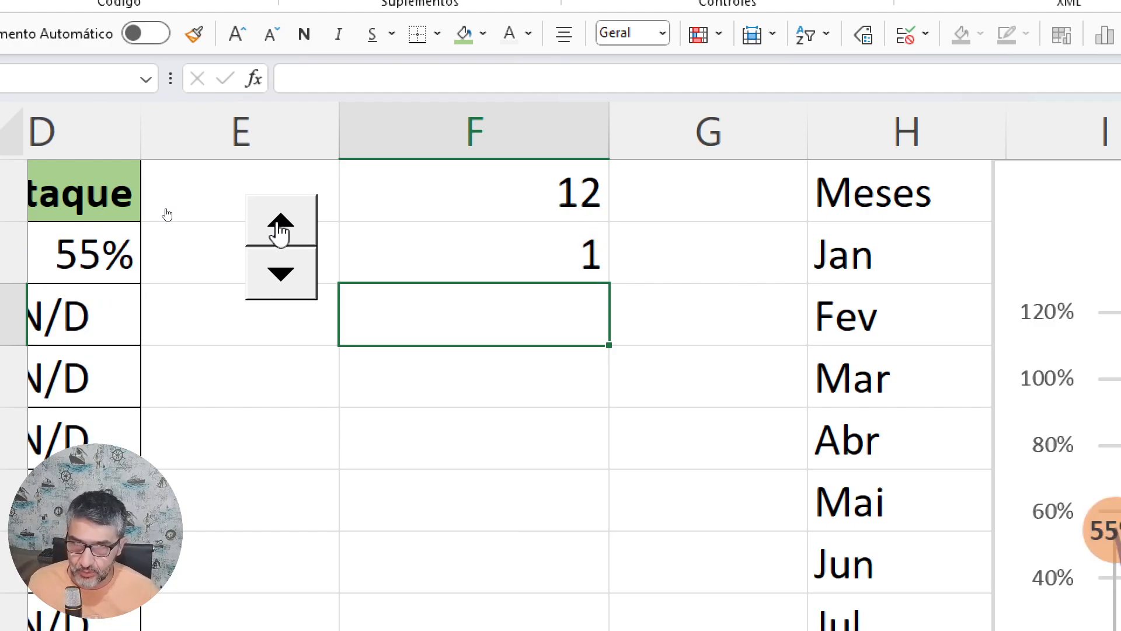
Move the chart next to column F and step the spin button both ways to check the highlighted month, ending with F1 at 6.
{"action": "left_click_drag", "start_coordinate": [1051, 225], "coordinate": [672, 212]}
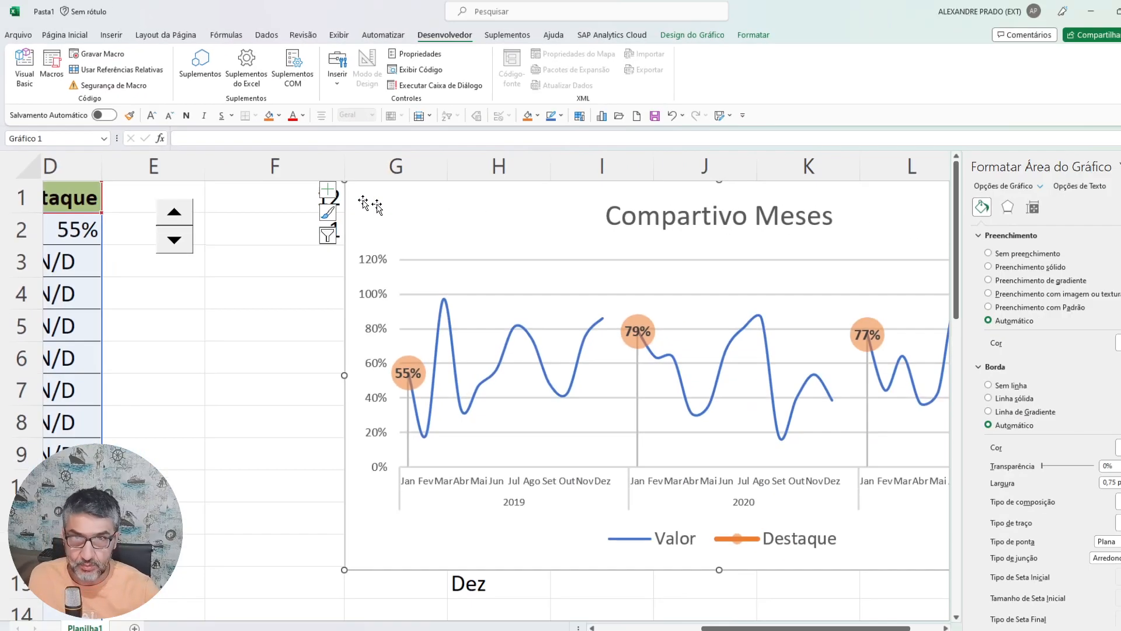
{"action": "left_click", "coordinate": [168, 234]}
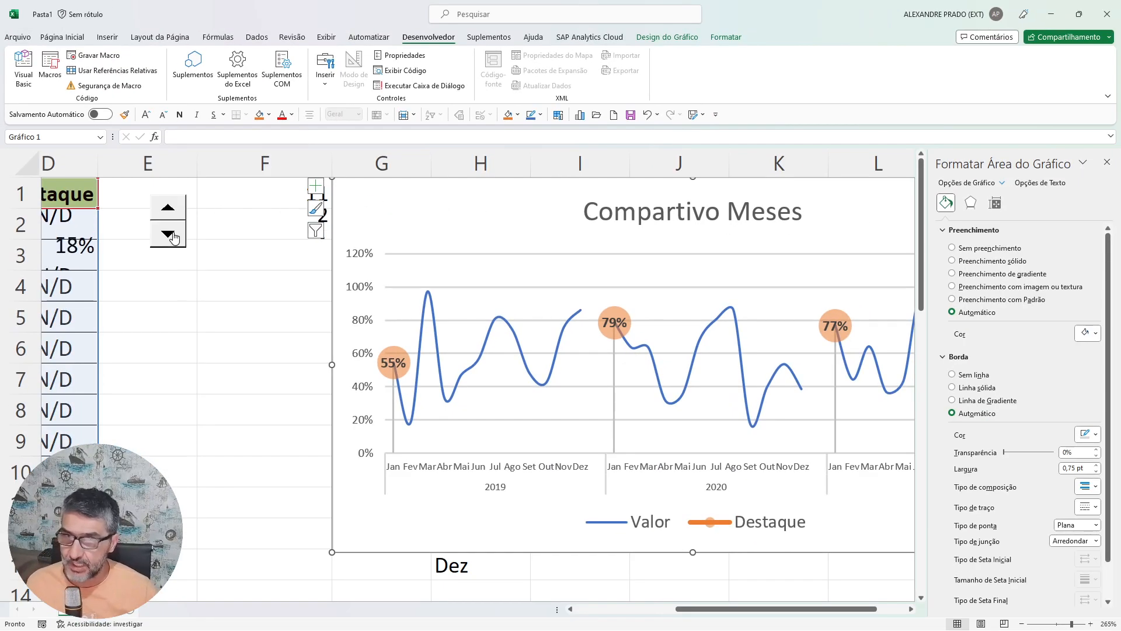
{"action": "left_click", "coordinate": [169, 213]}
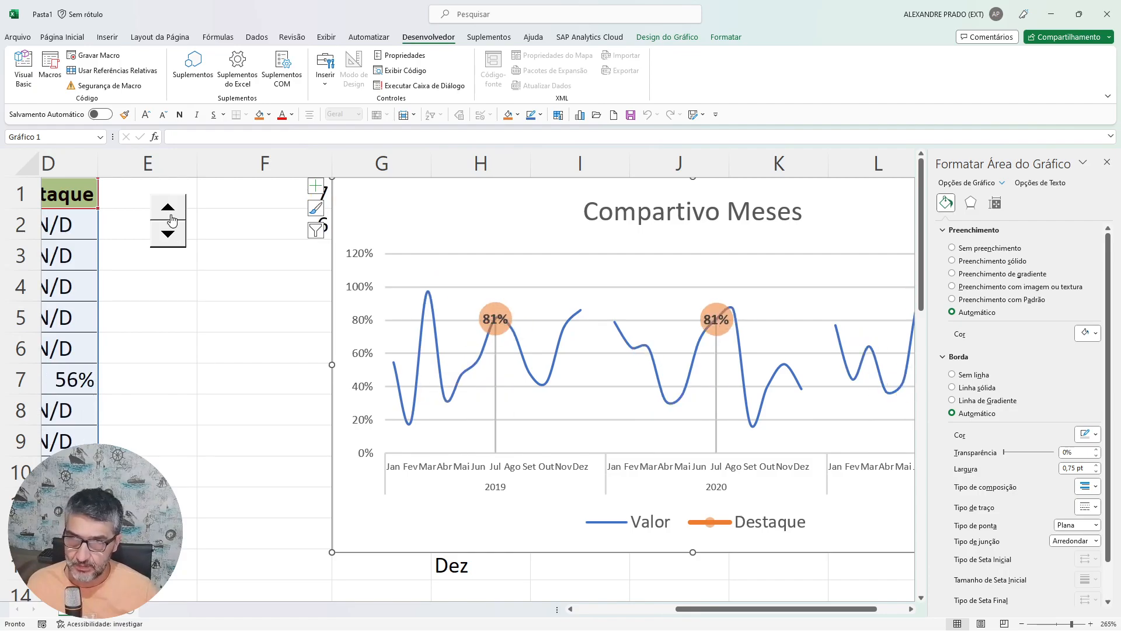
{"action": "left_click", "coordinate": [169, 213]}
{"action": "left_click", "coordinate": [169, 213]}
{"action": "left_click", "coordinate": [170, 233]}
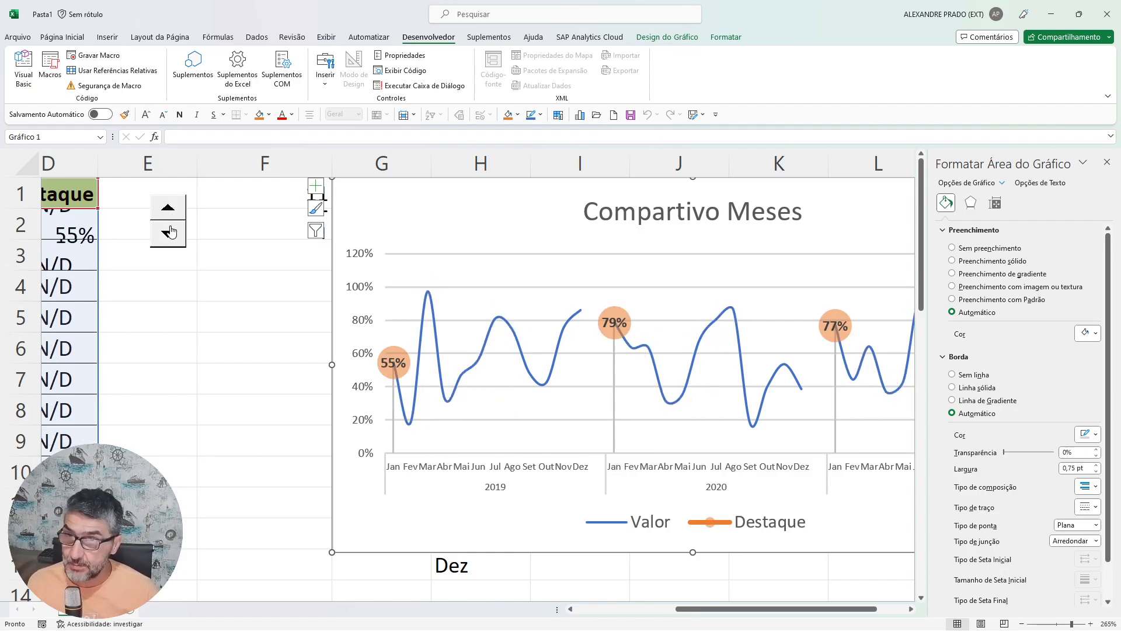
{"action": "left_click", "coordinate": [169, 234]}
{"action": "left_click", "coordinate": [169, 234]}
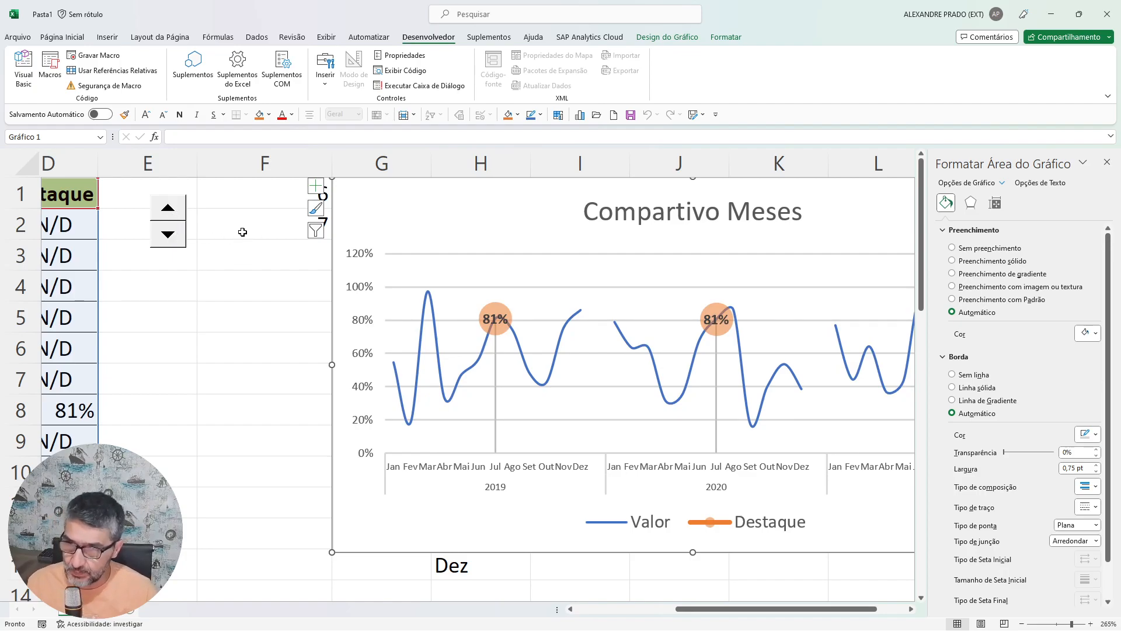
Select the spin button control and move it from column E to column K, around rows 3 and 4.
{"action": "left_click", "coordinate": [242, 232]}
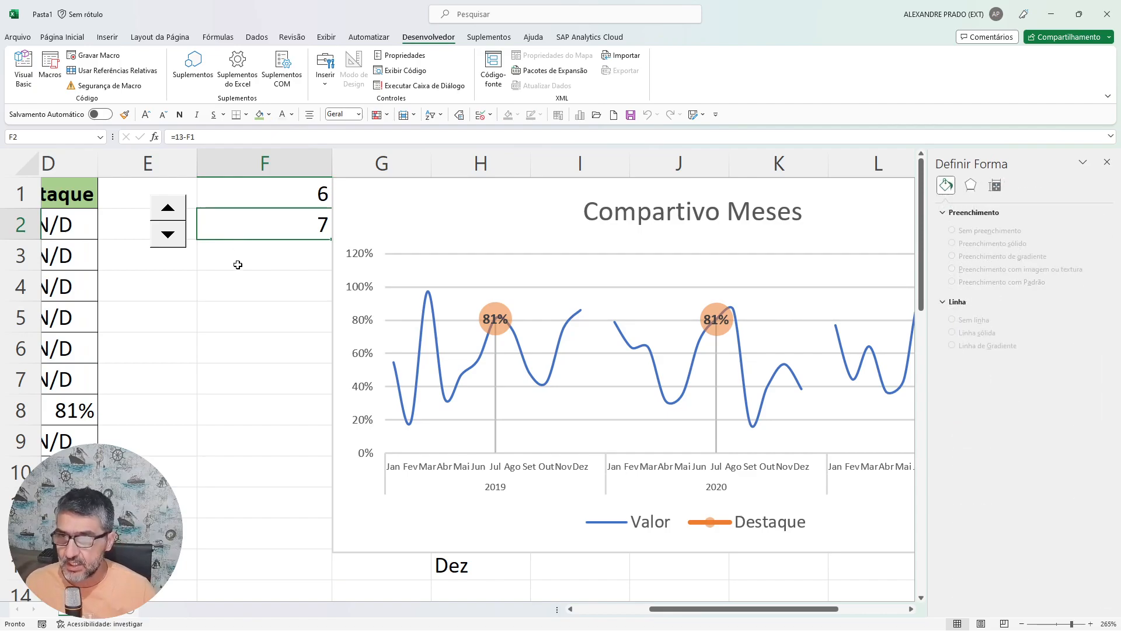
{"action": "right_click", "coordinate": [174, 229]}
{"action": "key", "text": "Escape"}
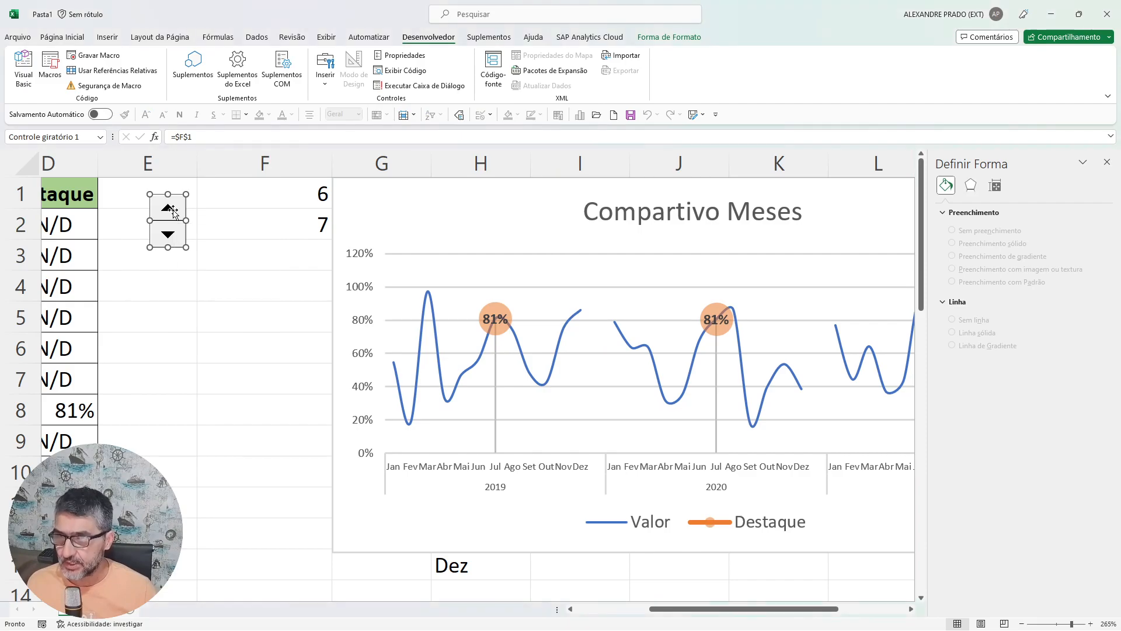
{"action": "left_click_drag", "start_coordinate": [181, 212], "coordinate": [796, 262]}
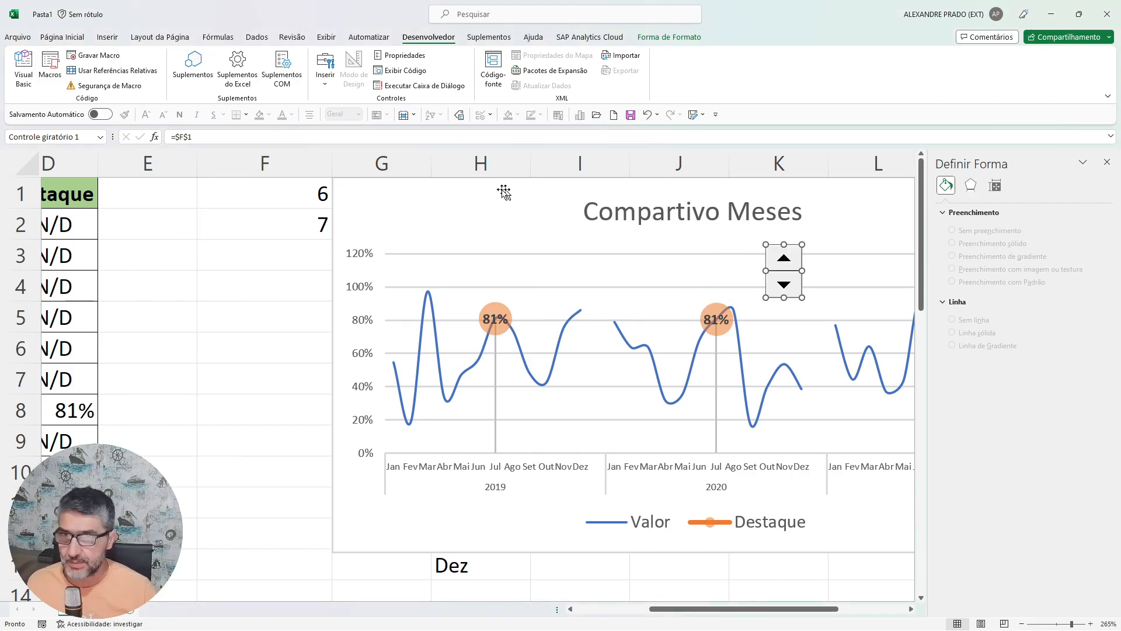
Move the chart to the start of the sheet so it covers columns A to G.
{"action": "left_click_drag", "start_coordinate": [503, 190], "coordinate": [107, 177]}
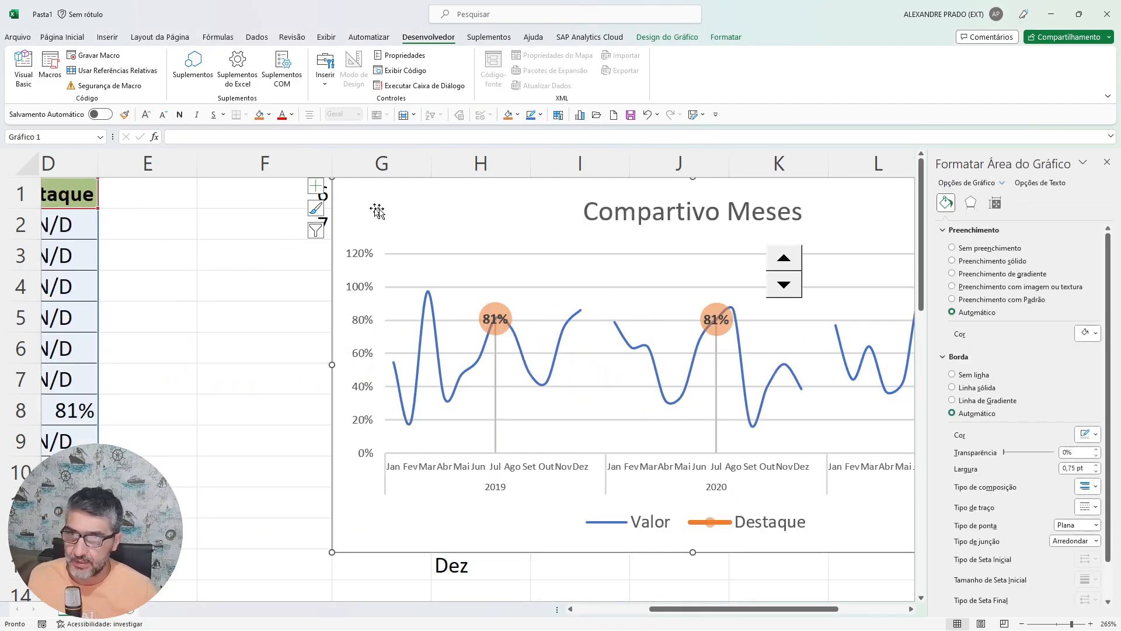
{"action": "left_click_drag", "start_coordinate": [404, 209], "coordinate": [76, 207]}
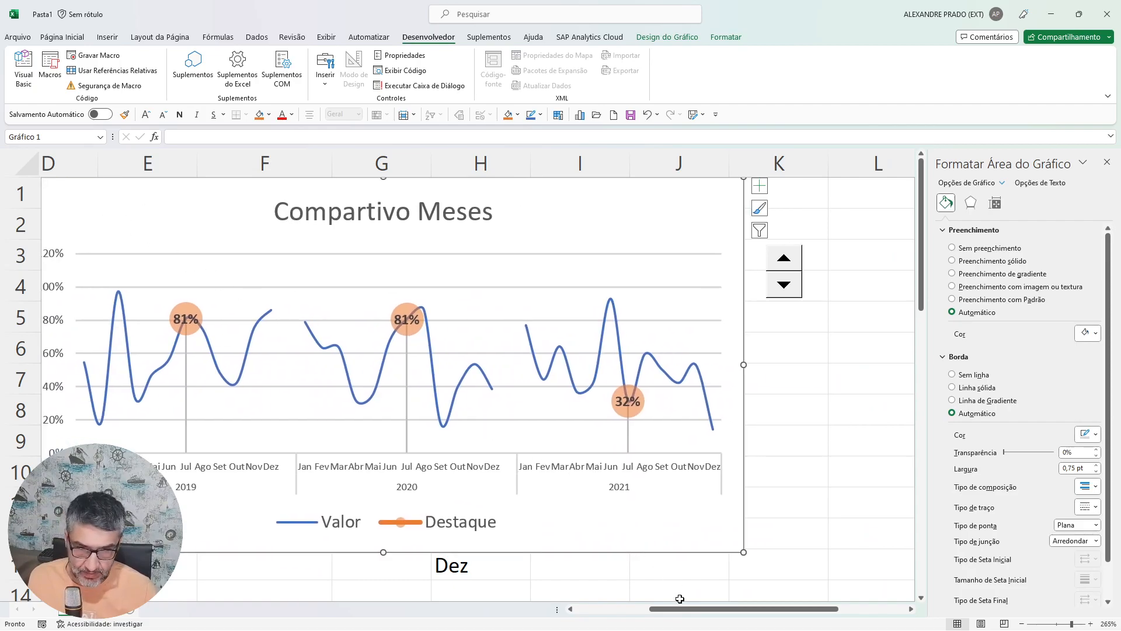
{"action": "left_click_drag", "start_coordinate": [691, 612], "coordinate": [618, 611]}
{"action": "left_click_drag", "start_coordinate": [484, 208], "coordinate": [152, 175]}
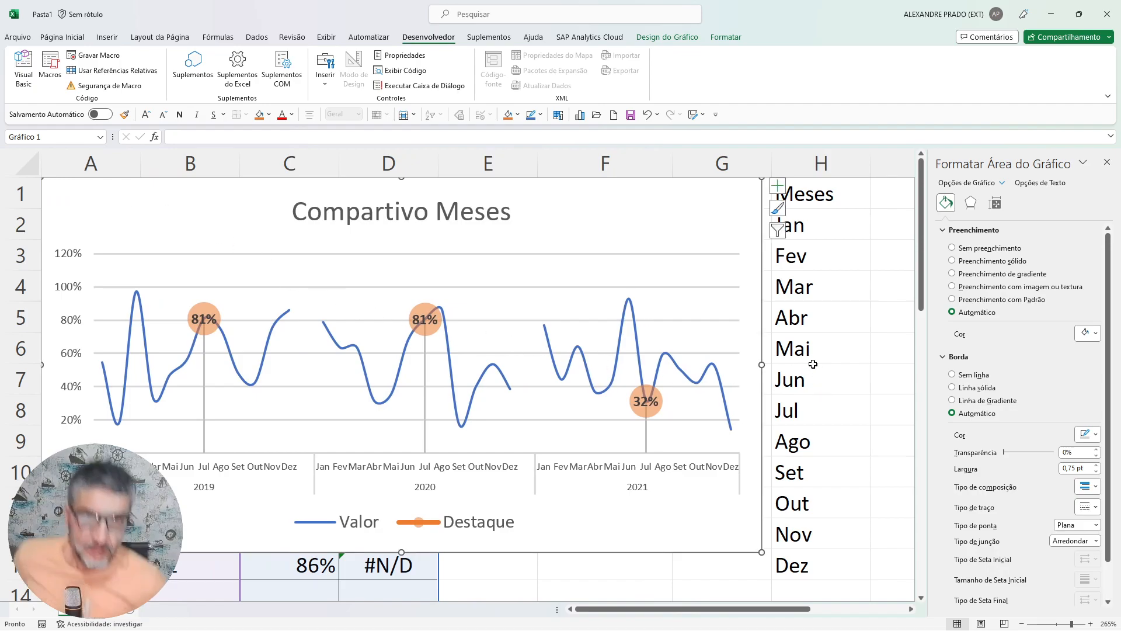
Close the chart formatting pane and narrow the chart from its outer edge so it spans columns A to C.
{"action": "left_click", "coordinate": [1107, 163]}
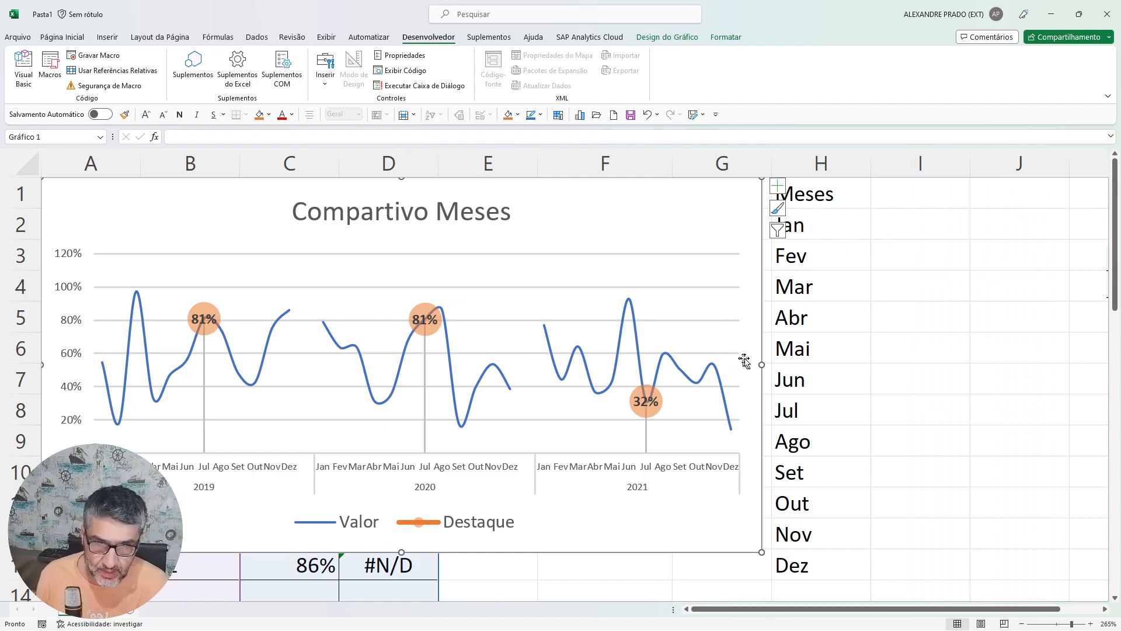
{"action": "left_click_drag", "start_coordinate": [762, 365], "coordinate": [328, 343]}
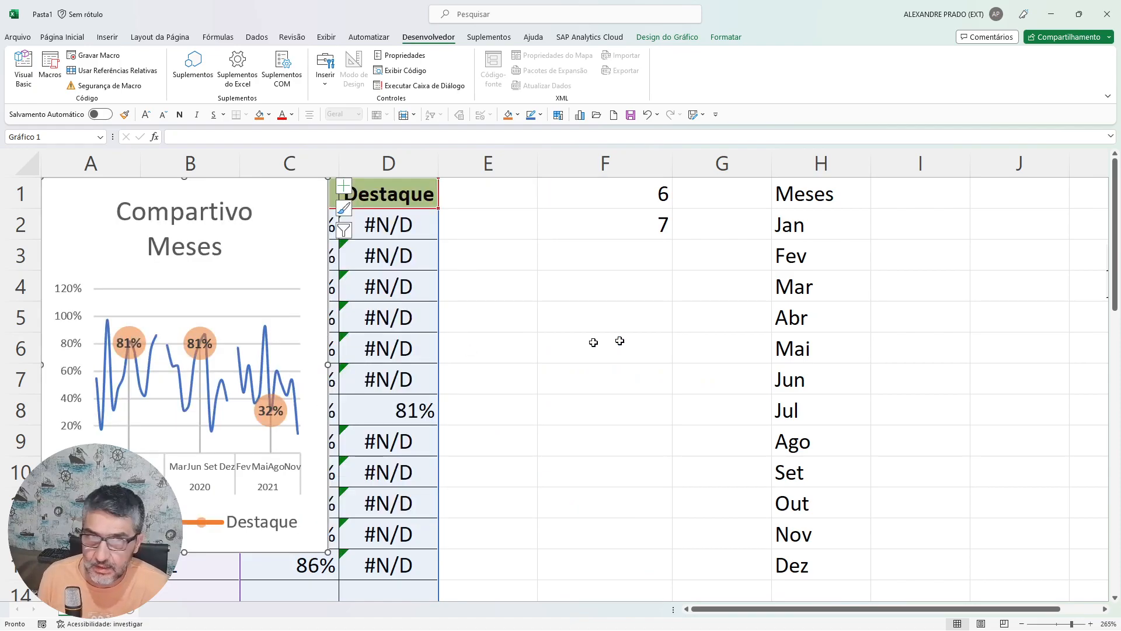
Move the spin button control from column K to the start of column I, next to the Meses heading.
{"action": "left_click", "coordinate": [1103, 610]}
{"action": "left_click", "coordinate": [1102, 611]}
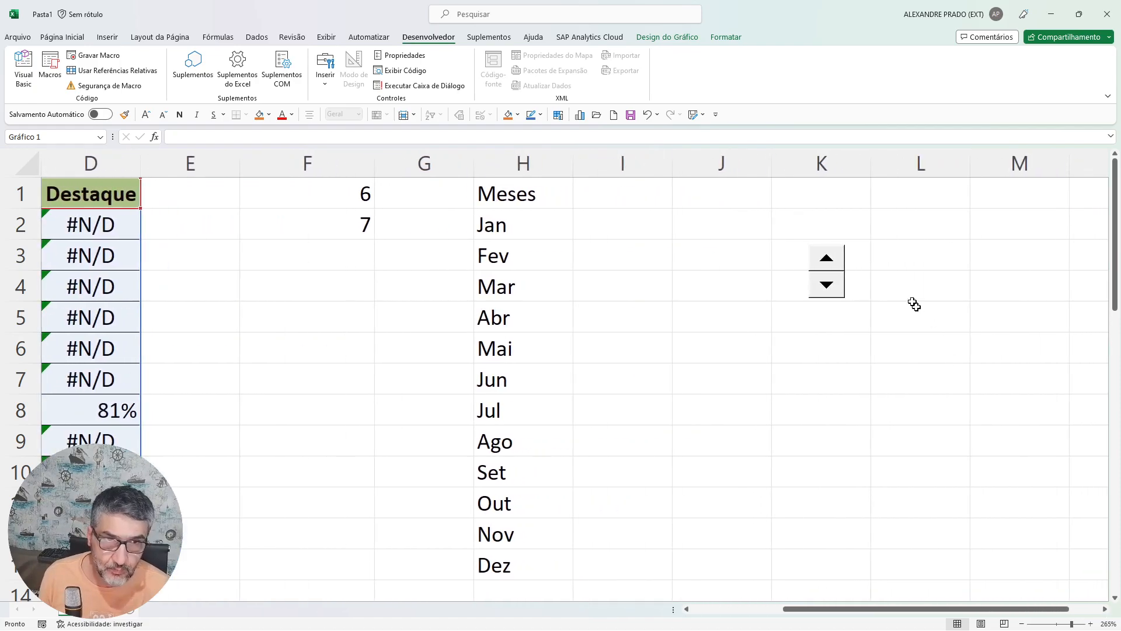
{"action": "right_click", "coordinate": [822, 275]}
{"action": "left_click", "coordinate": [822, 275]}
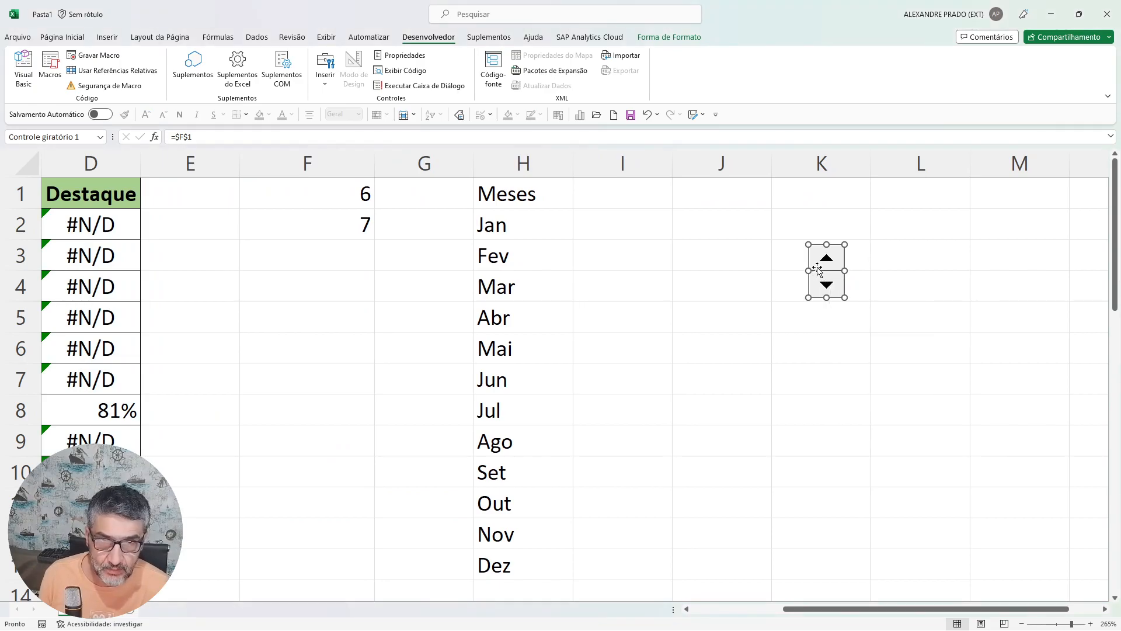
{"action": "left_click_drag", "start_coordinate": [820, 257], "coordinate": [581, 189]}
{"action": "key", "text": "alt"}
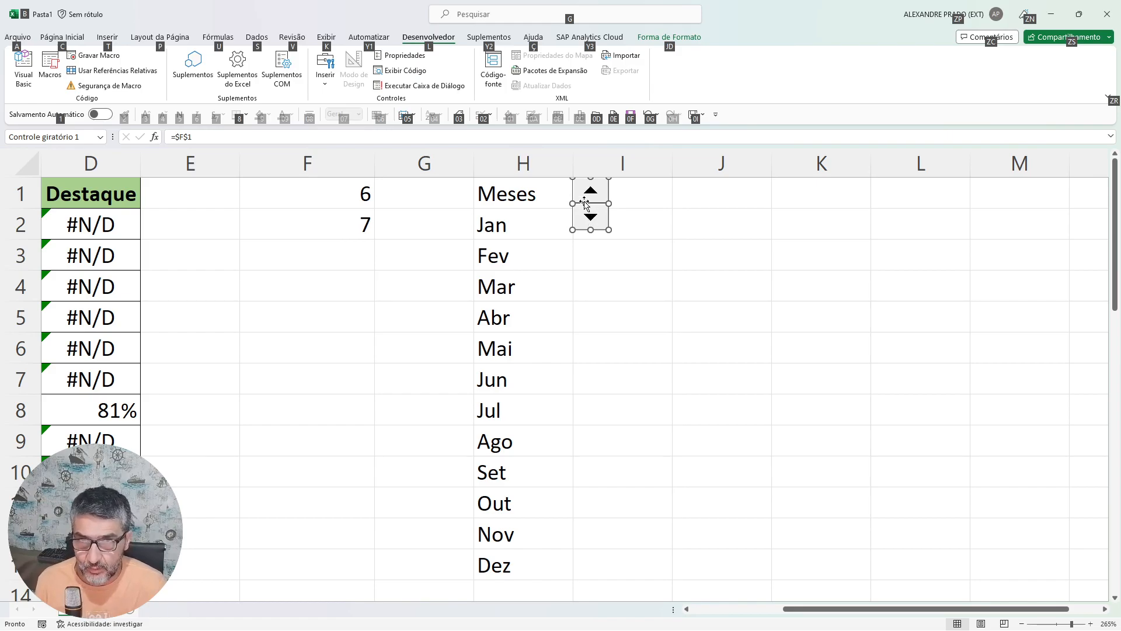
{"action": "left_click", "coordinate": [643, 229]}
{"action": "right_click", "coordinate": [602, 217]}
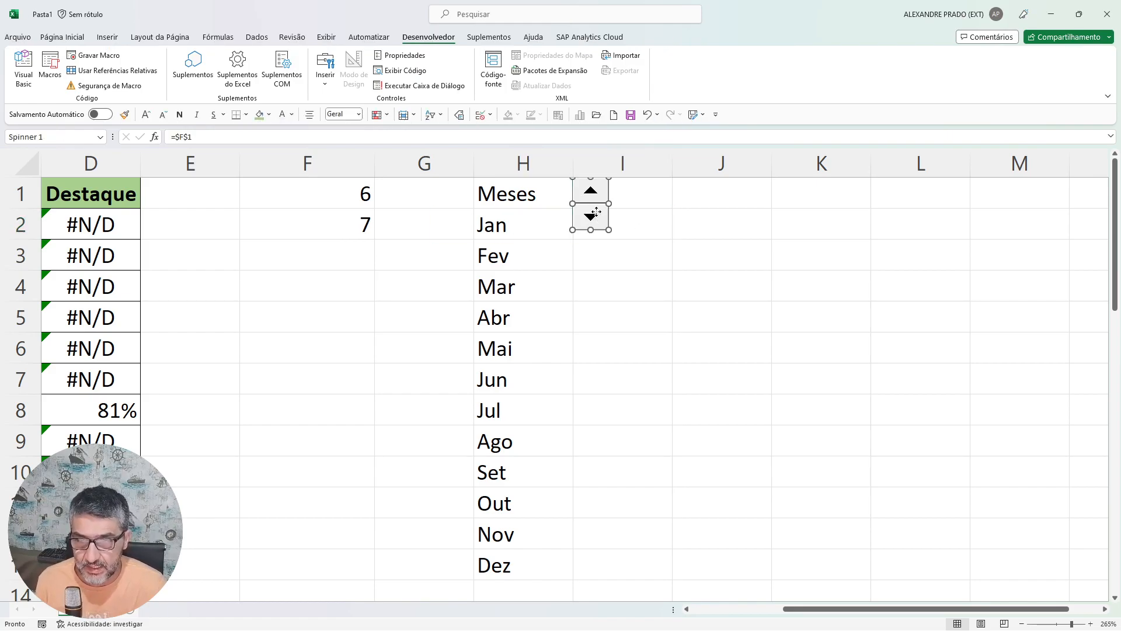
{"action": "left_click", "coordinate": [591, 207]}
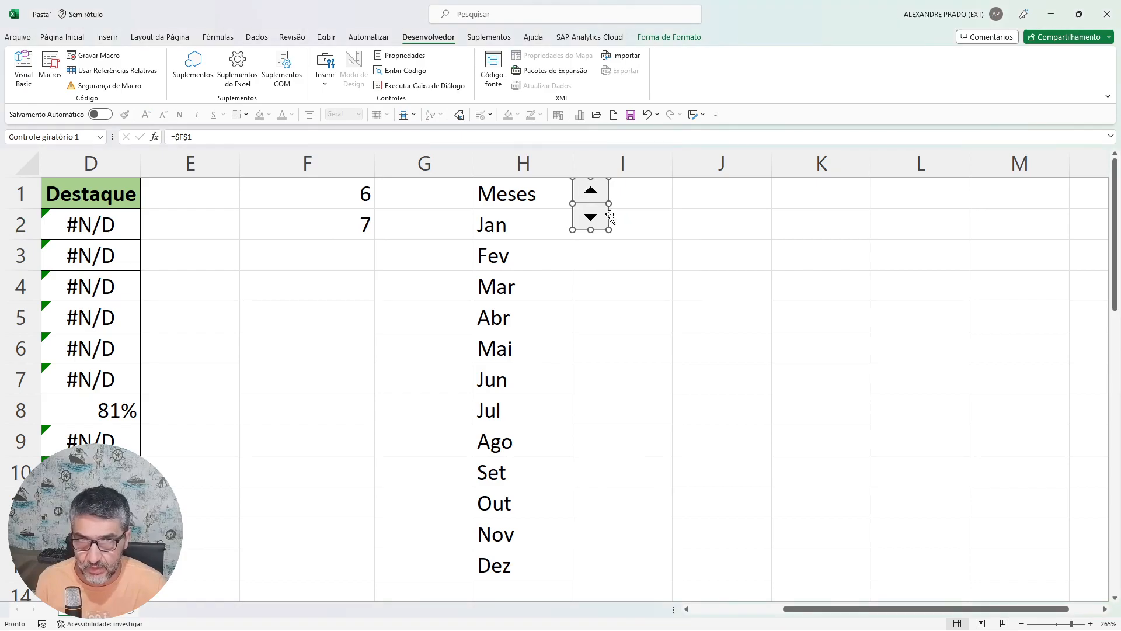
Narrow column I to fit the spin button and stretch the button down so it spans rows 1 to 3.
{"action": "mouse_move", "coordinate": [589, 205]}
{"action": "left_mouse_down"}
{"action": "mouse_move", "coordinate": [633, 207]}
{"action": "mouse_move", "coordinate": [605, 192]}
{"action": "left_mouse_up"}
{"action": "mouse_move", "coordinate": [672, 166]}
{"action": "left_mouse_down"}
{"action": "mouse_move", "coordinate": [606, 176]}
{"action": "mouse_move", "coordinate": [616, 170]}
{"action": "mouse_move", "coordinate": [617, 204]}
{"action": "mouse_move", "coordinate": [595, 238]}
{"action": "left_mouse_up"}
{"action": "left_click", "coordinate": [663, 303]}
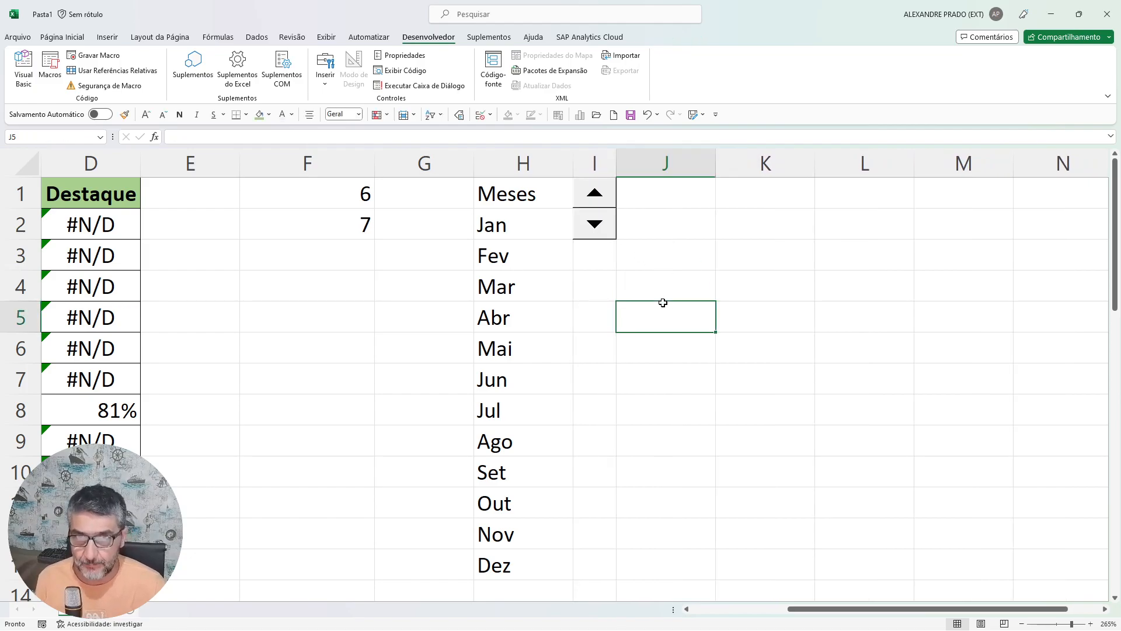
{"action": "right_click", "coordinate": [594, 230]}
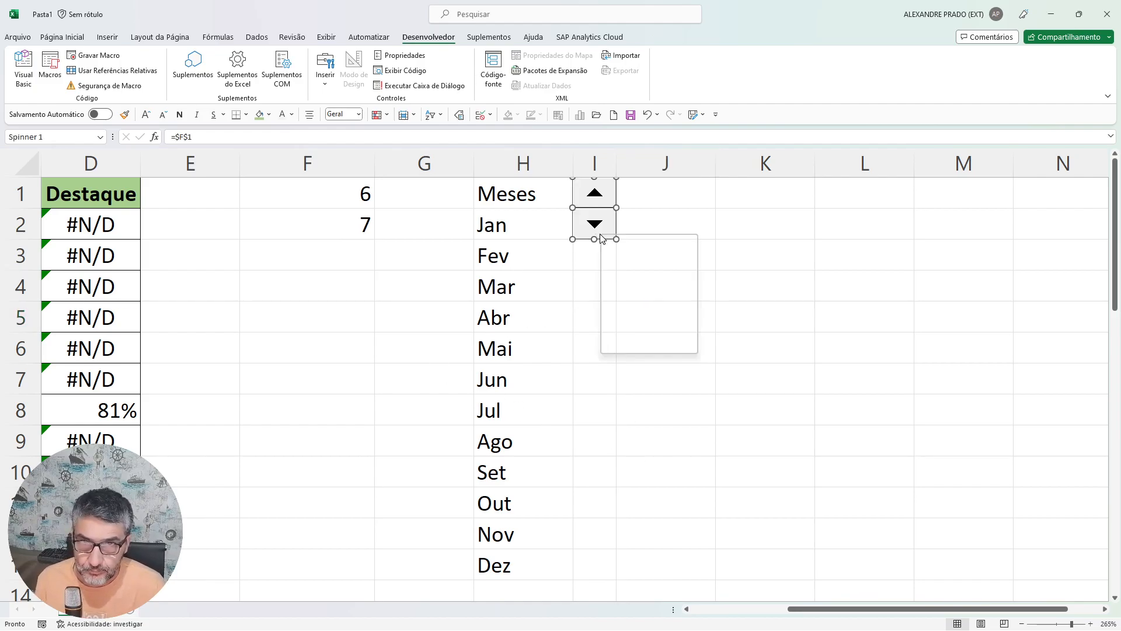
{"action": "key", "text": "Escape"}
{"action": "left_click_drag", "start_coordinate": [592, 239], "coordinate": [594, 270]}
Widen the Compartivo Meses chart from its outer edge so it spans columns A to E.
{"action": "left_click_drag", "start_coordinate": [872, 609], "coordinate": [768, 591]}
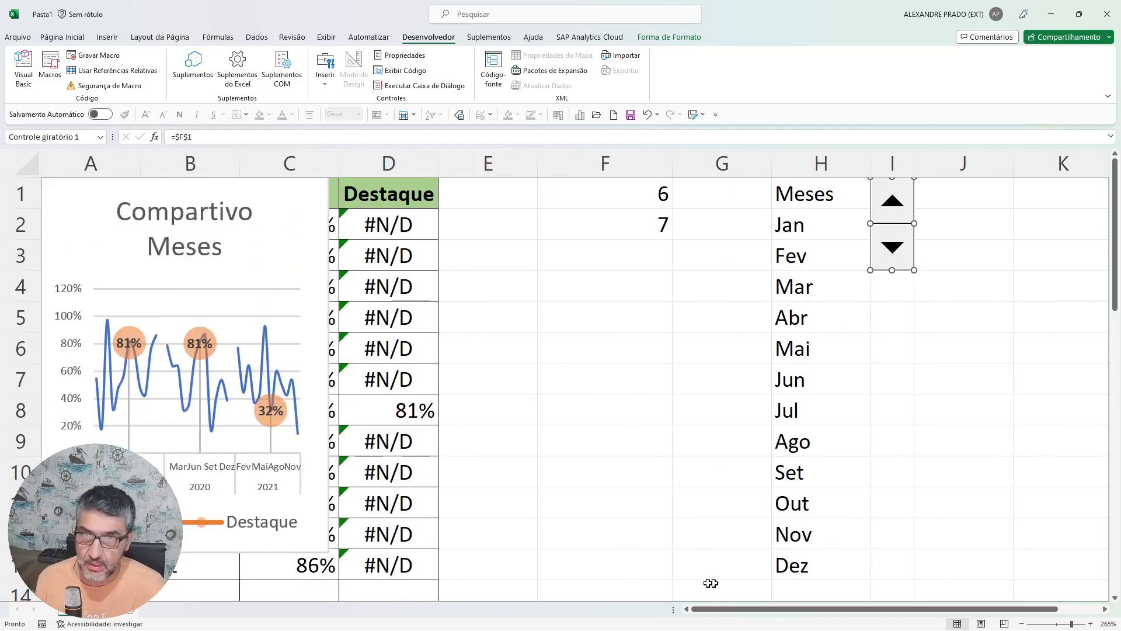
{"action": "left_click", "coordinate": [325, 285]}
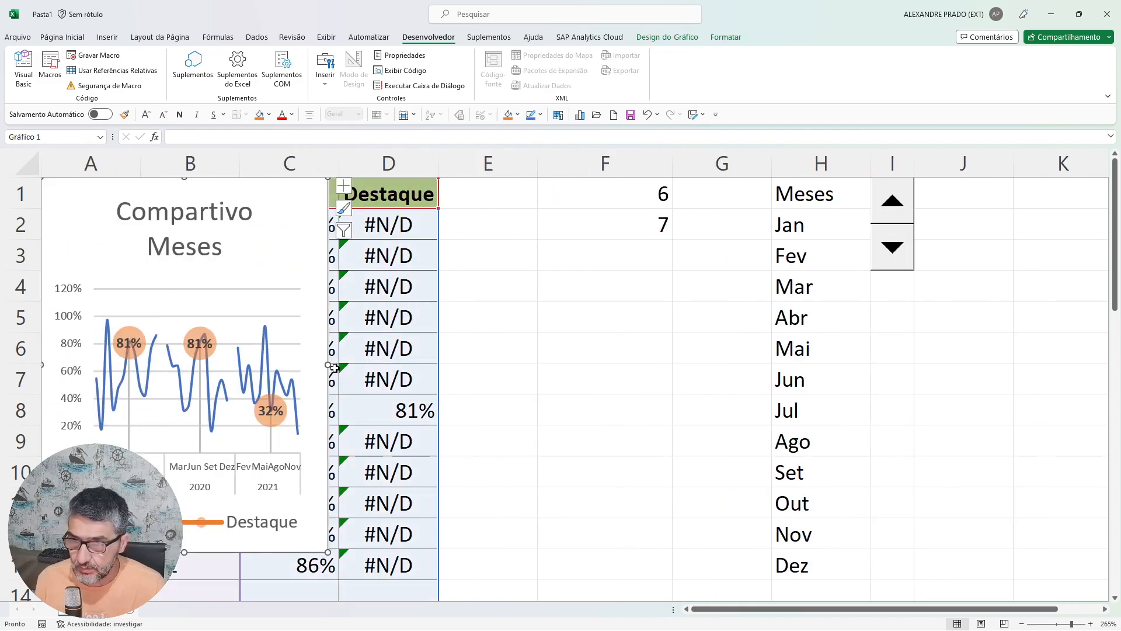
{"action": "left_click_drag", "start_coordinate": [334, 367], "coordinate": [537, 358]}
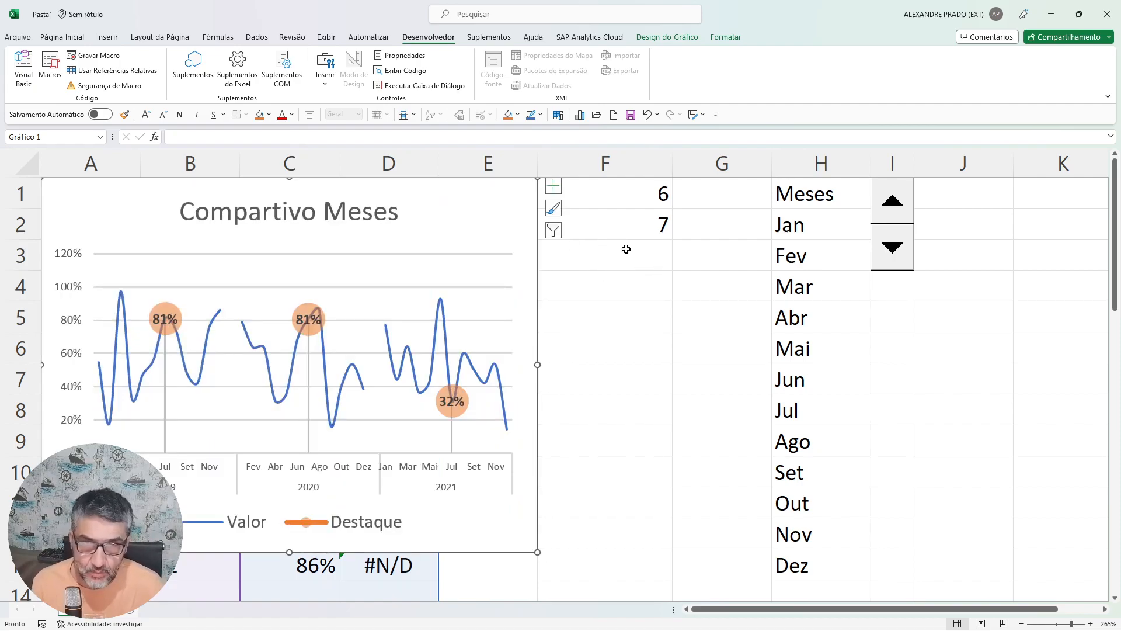
{"action": "left_click", "coordinate": [977, 232]}
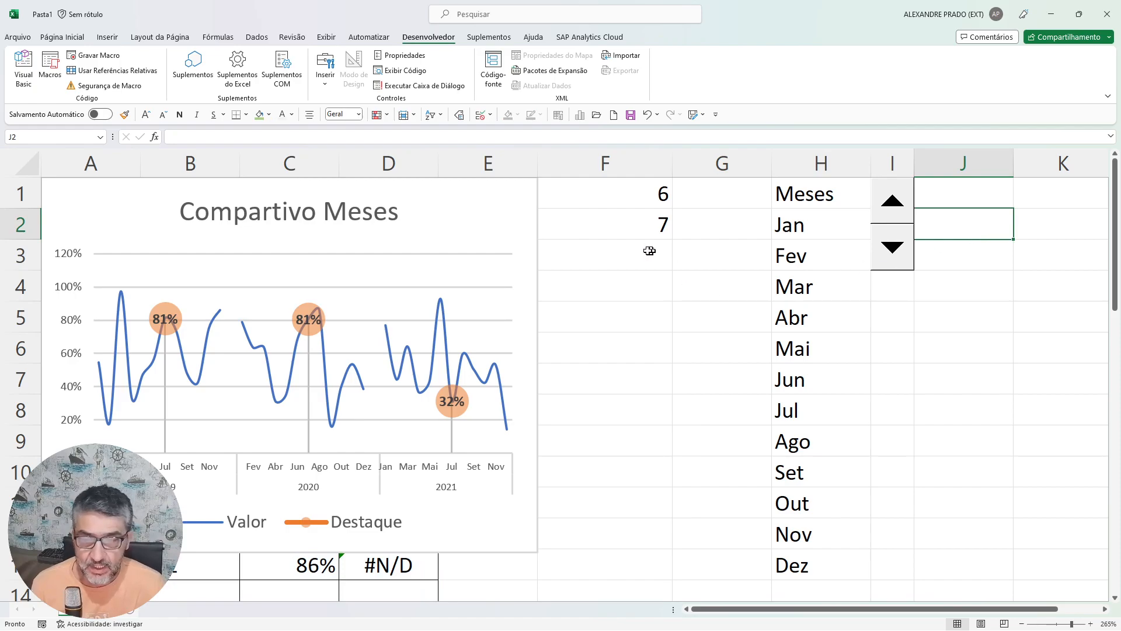
Enter the formula =DATA(2021;10;1) in cell J6.
{"action": "left_click", "coordinate": [609, 222]}
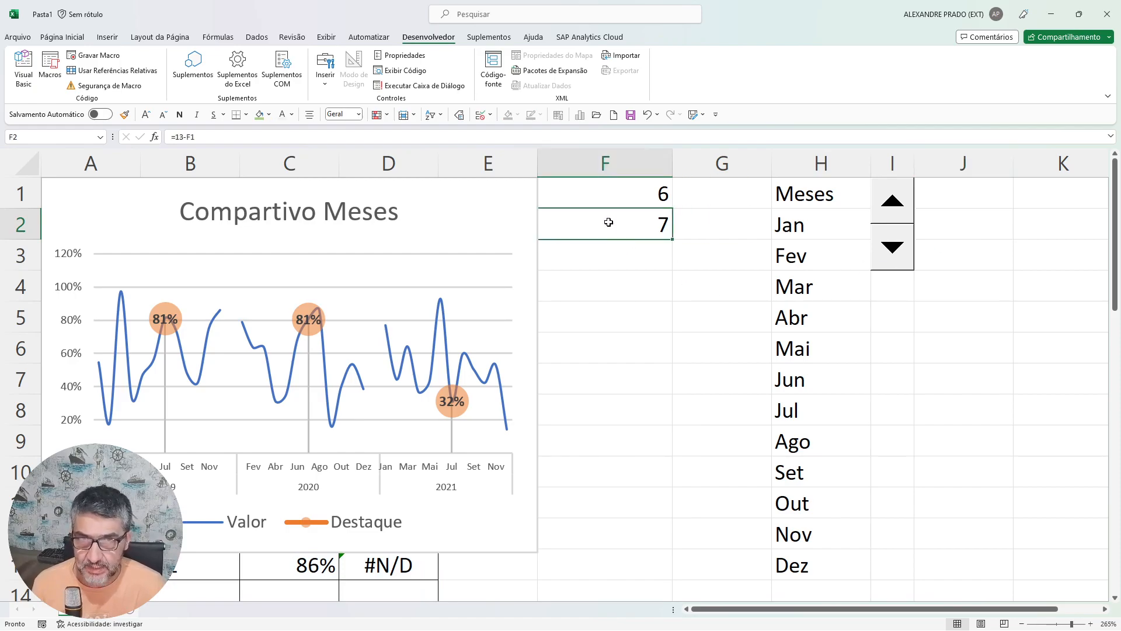
{"action": "left_click", "coordinate": [947, 232]}
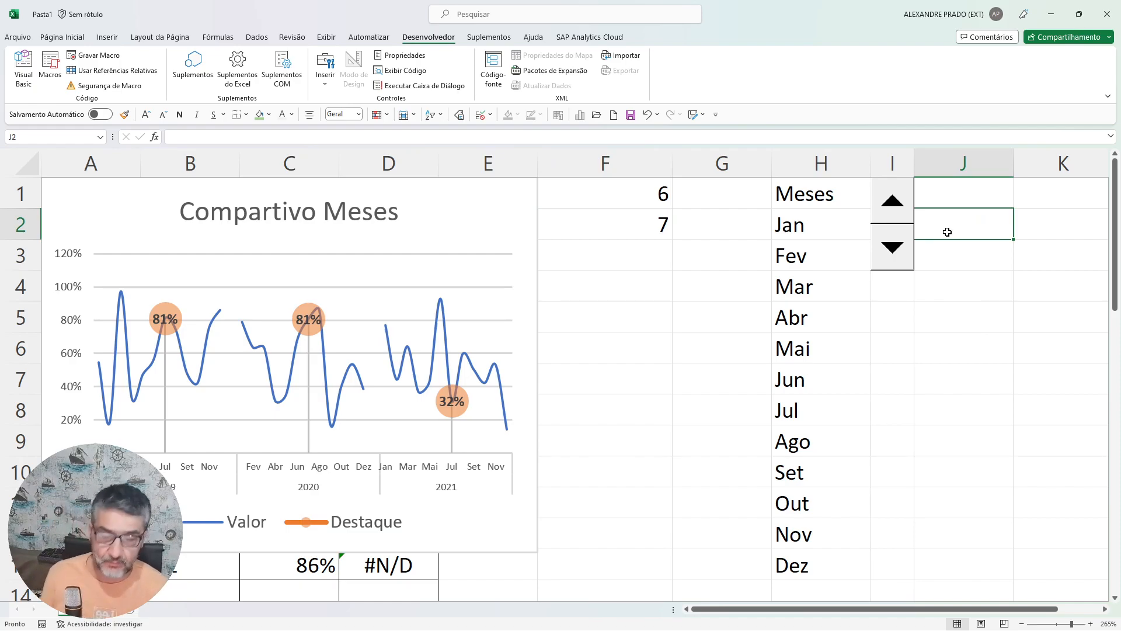
{"action": "key", "text": "Down"}
{"action": "key", "text": "Down"}
{"action": "key", "text": "Down"}
{"action": "key", "text": "Down"}
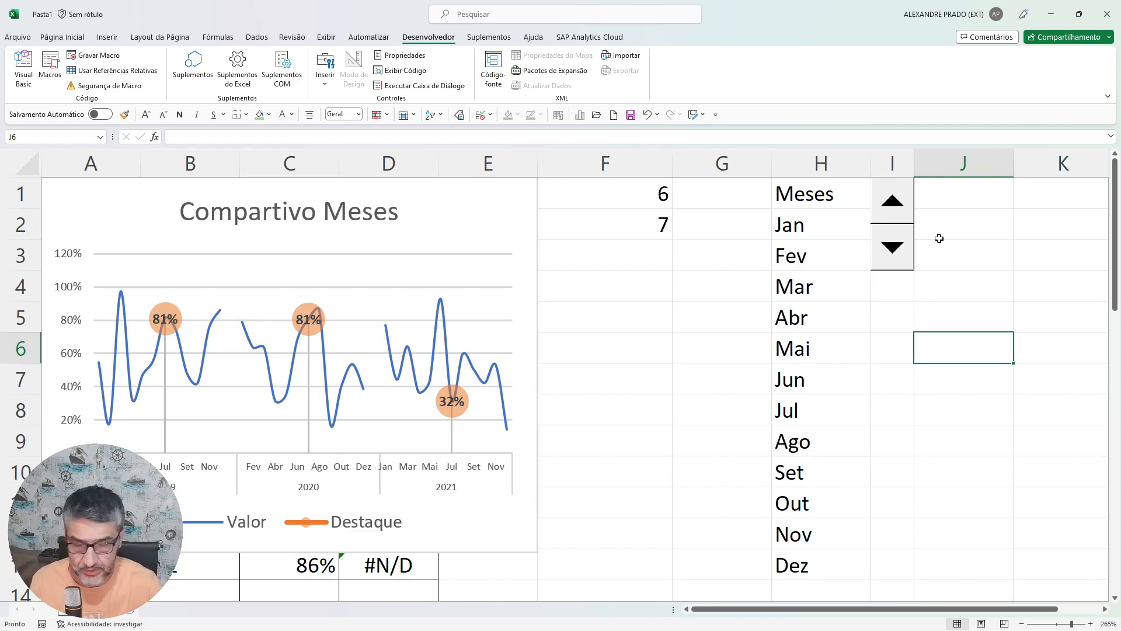
{"action": "type", "text": "="}
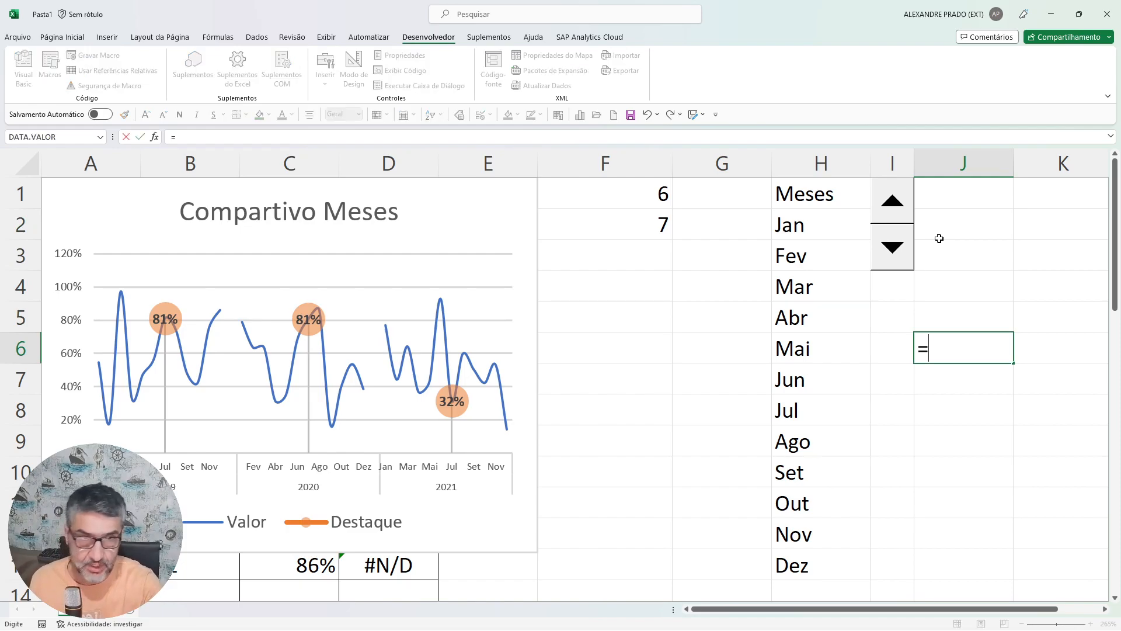
{"action": "type", "text": "data("}
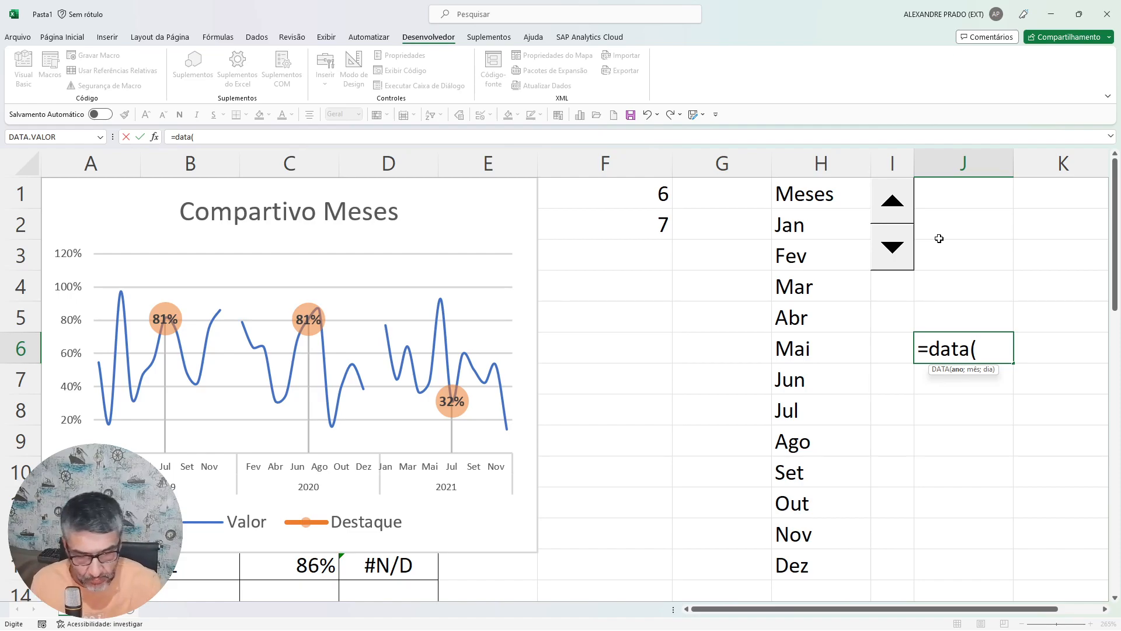
{"action": "type", "text": "2021;"}
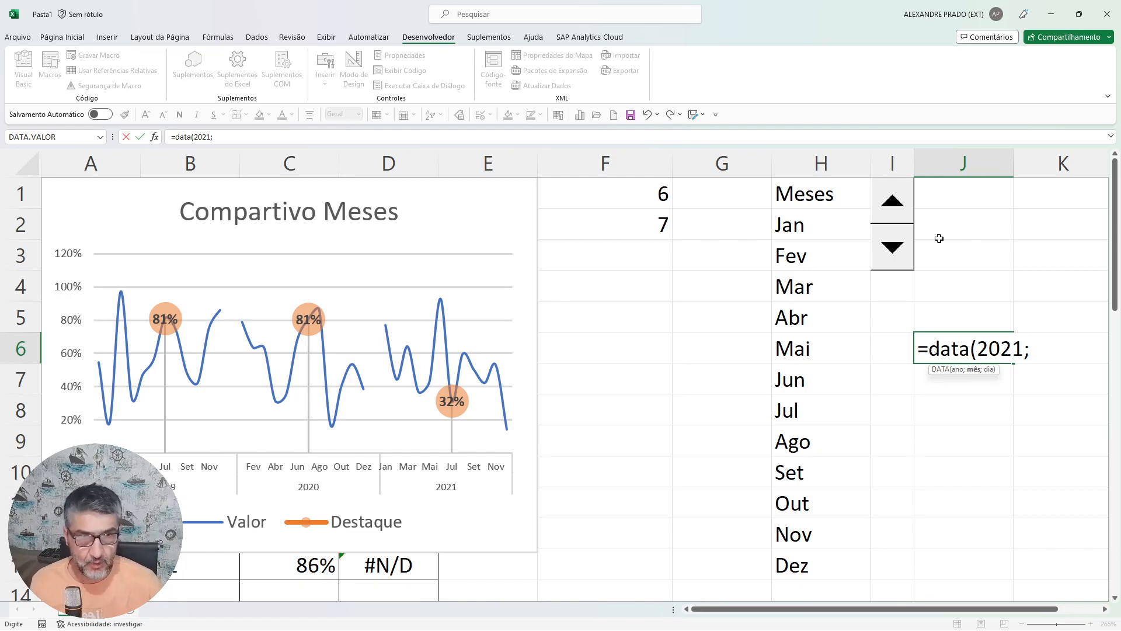
{"action": "type", "text": "10"}
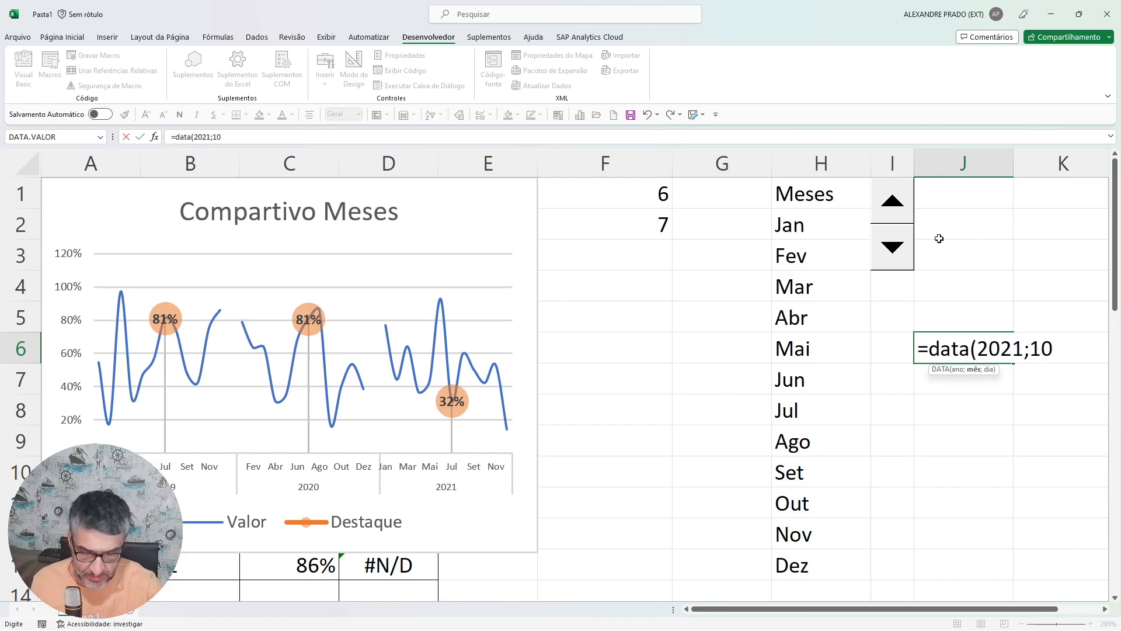
{"action": "type", "text": ";1"}
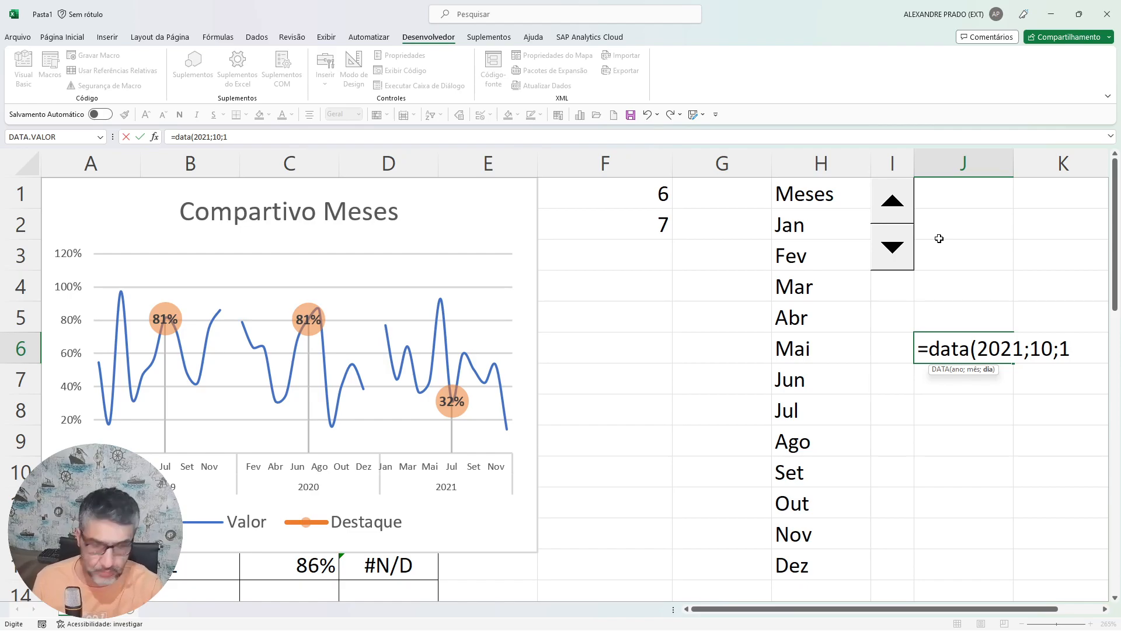
{"action": "type", "text": ")"}
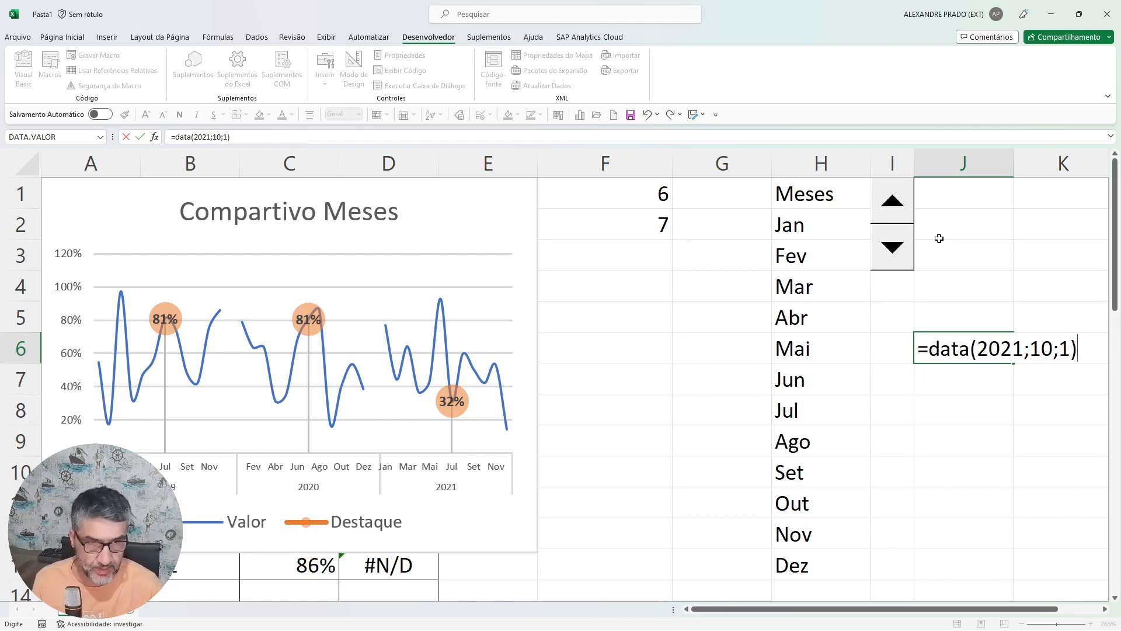
{"action": "key", "text": "Return"}
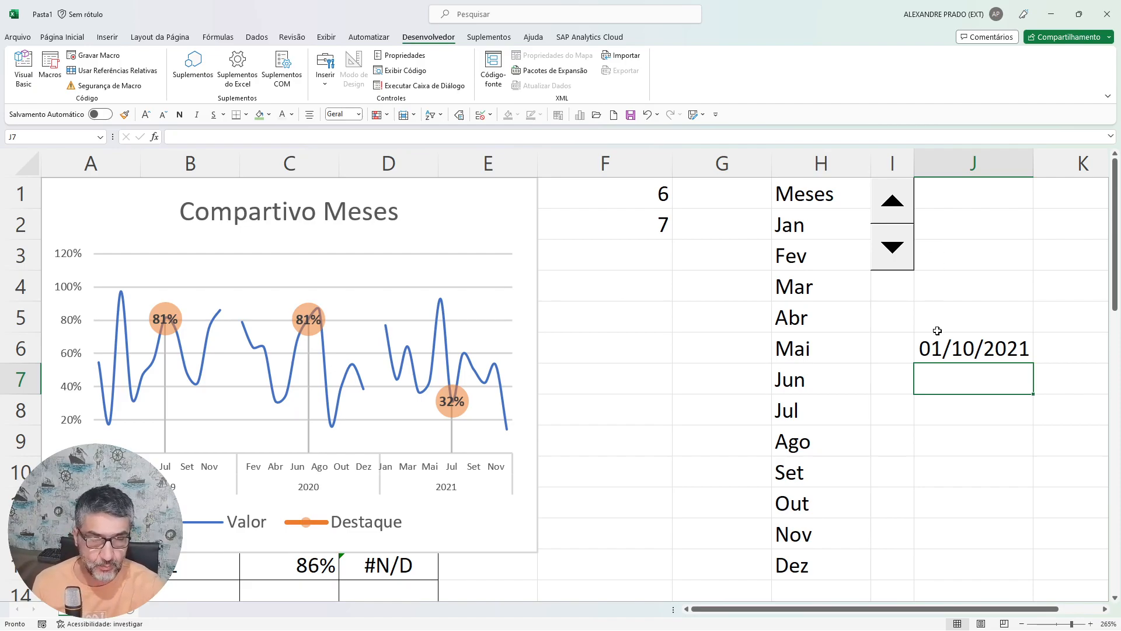
Enter the formula =TEXTO(J6;"mmm") in cell J7 to get the abbreviated month name of the date.
{"action": "type", "text": "=te"}
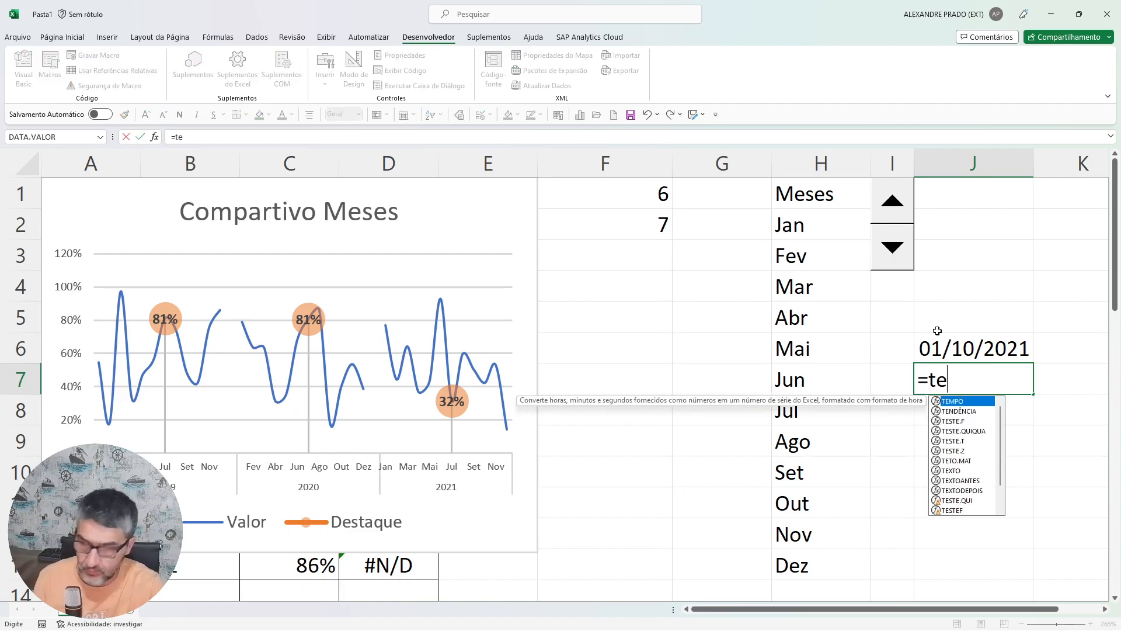
{"action": "type", "text": "xt0"}
{"action": "key", "text": "BackSpace"}
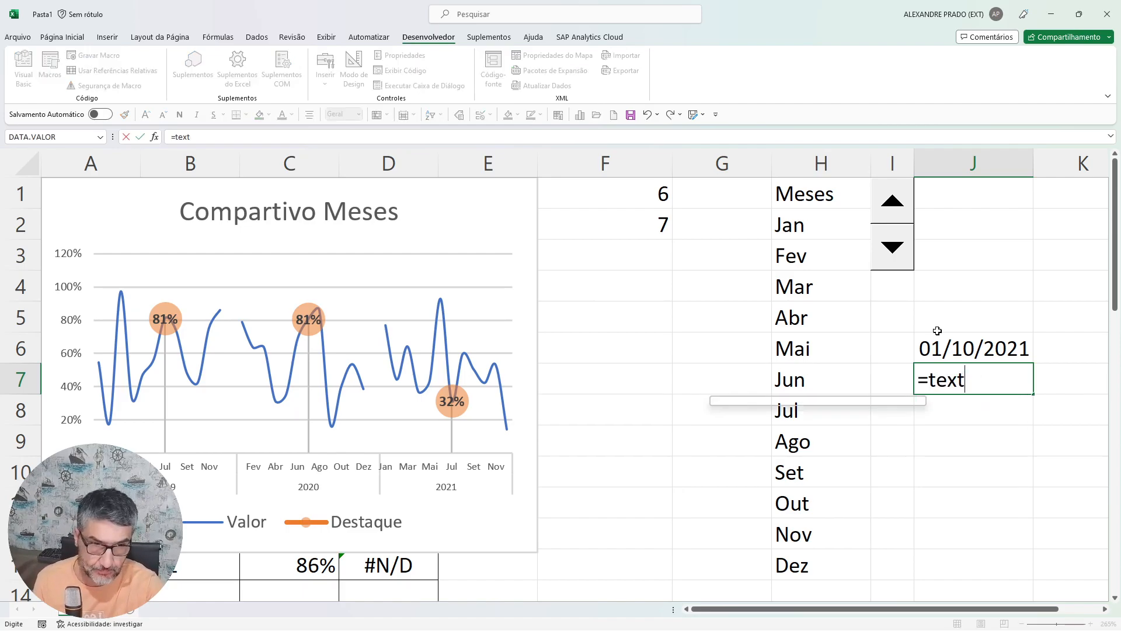
{"action": "type", "text": "o("}
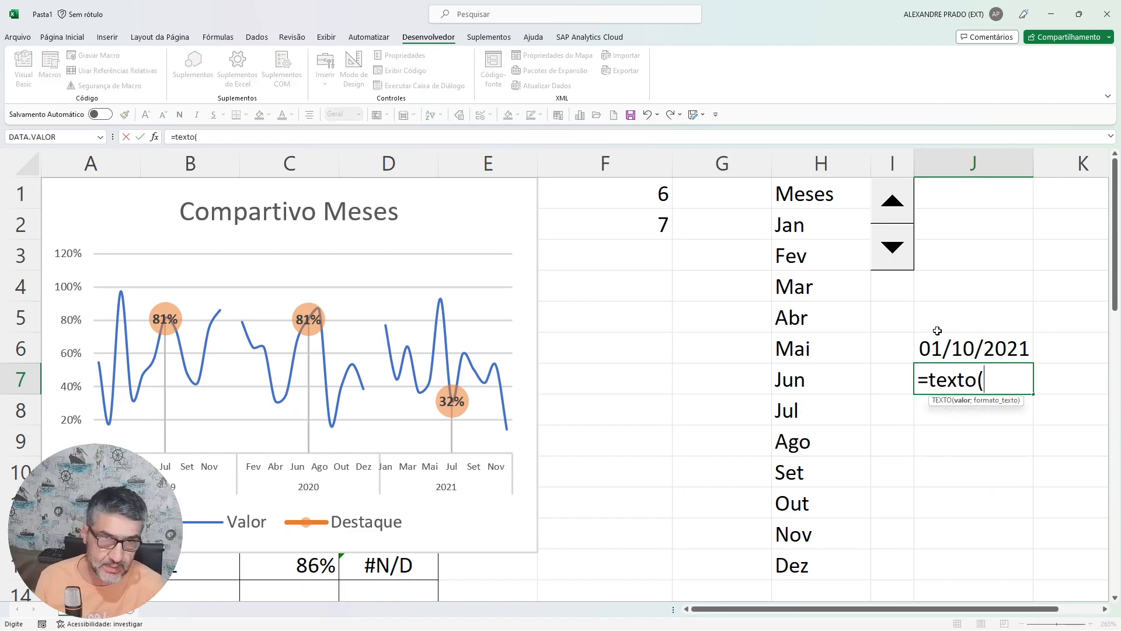
{"action": "left_click", "coordinate": [993, 348]}
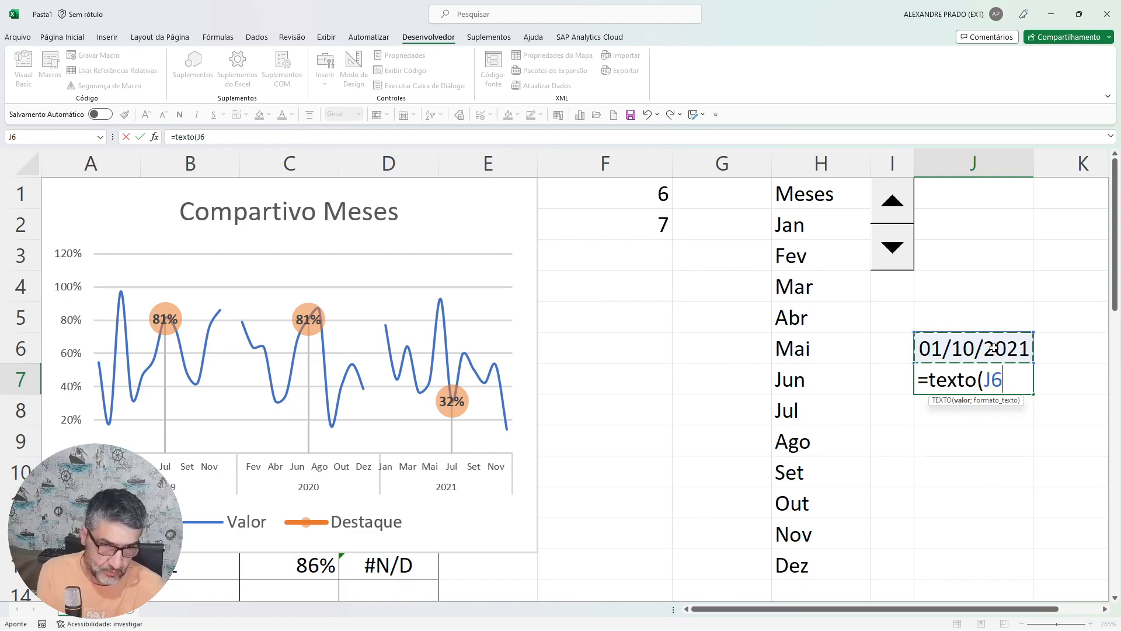
{"action": "type", "text": ";"}
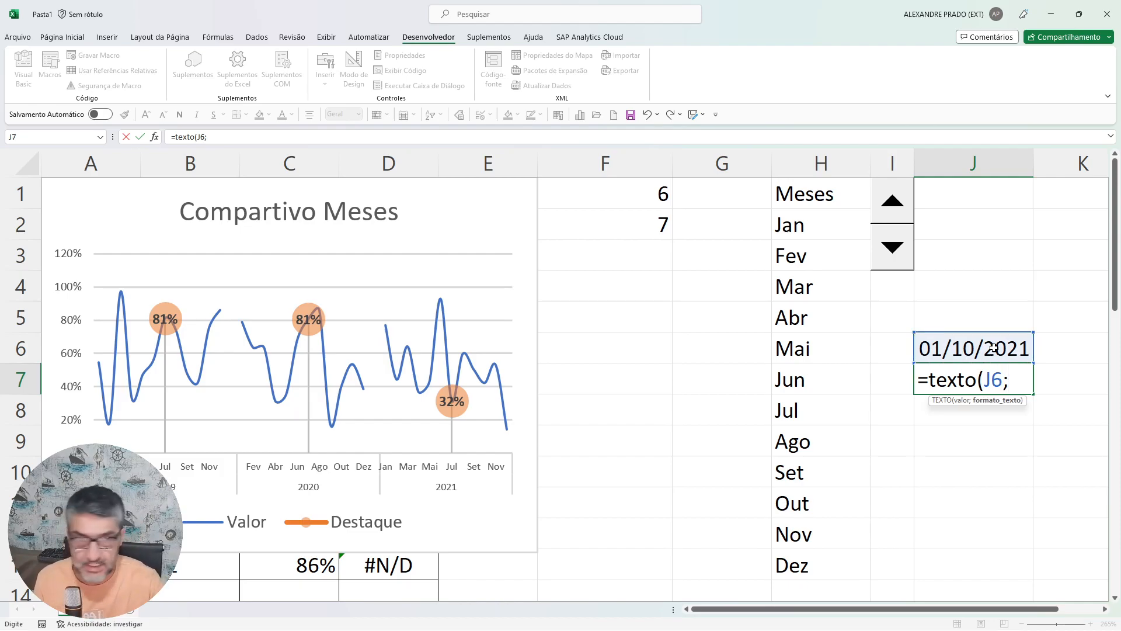
{"action": "type", "text": "\""}
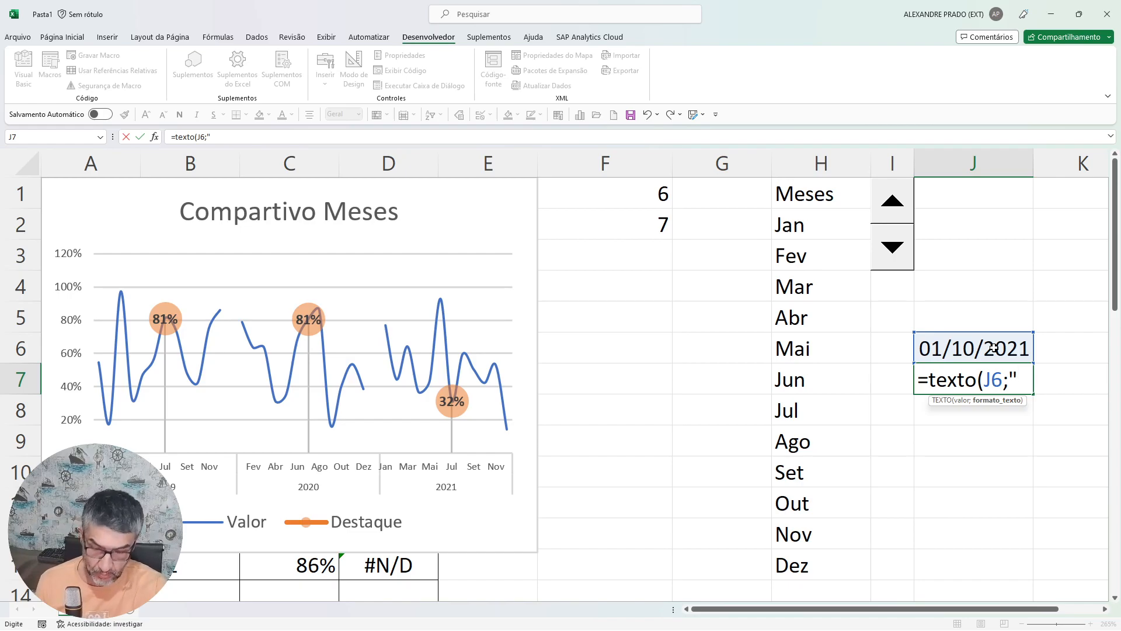
{"action": "type", "text": "mmm"}
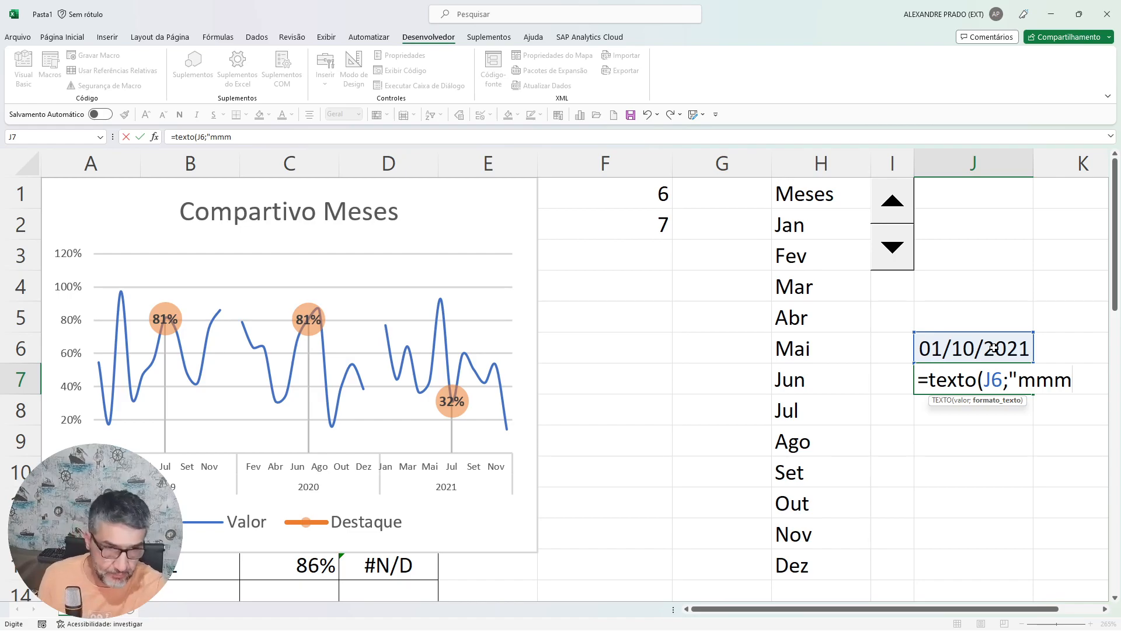
{"action": "type", "text": "\")"}
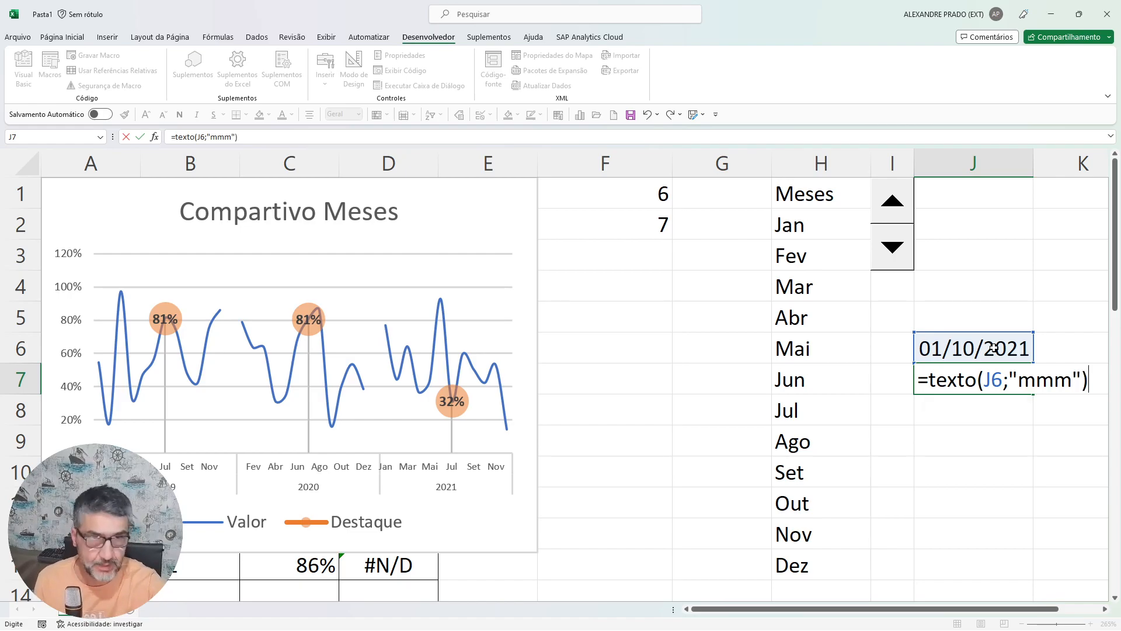
{"action": "key", "text": "Return"}
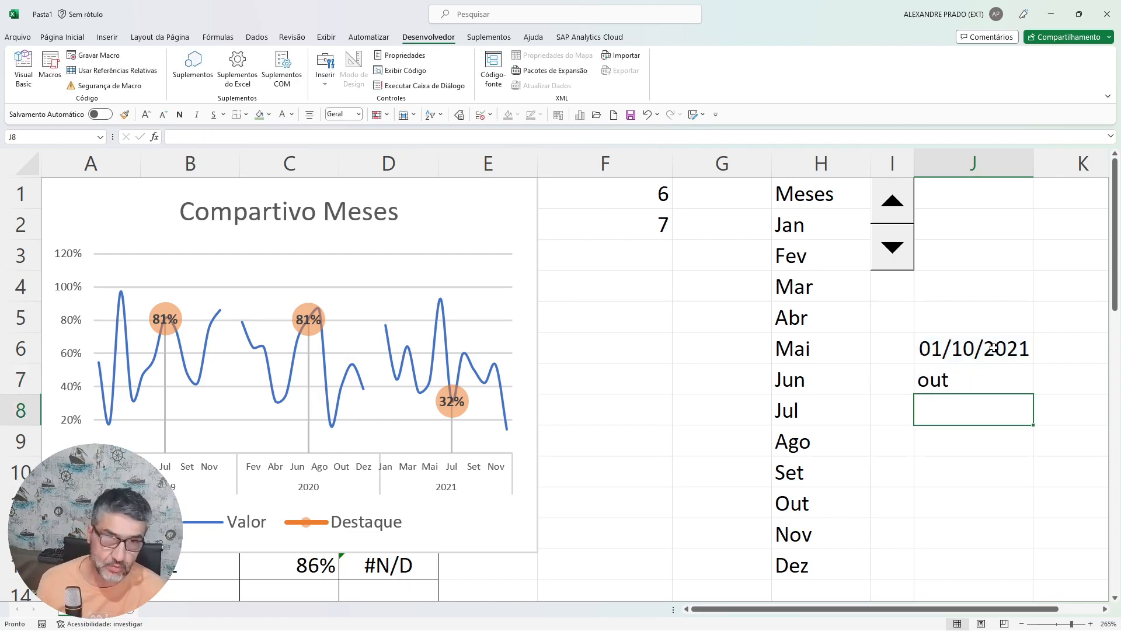
Enter the formula =PRI.MAIÚSCULA(J7) in cell J8 to capitalize the month abbreviation's first letter.
{"action": "left_click", "coordinate": [959, 384]}
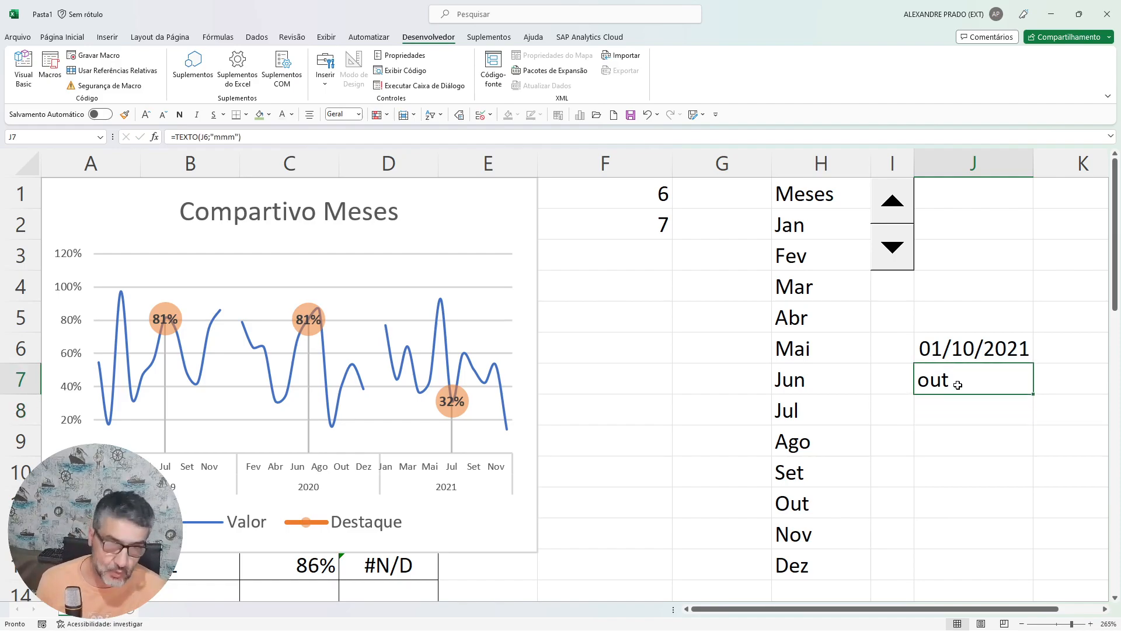
{"action": "left_click", "coordinate": [949, 415]}
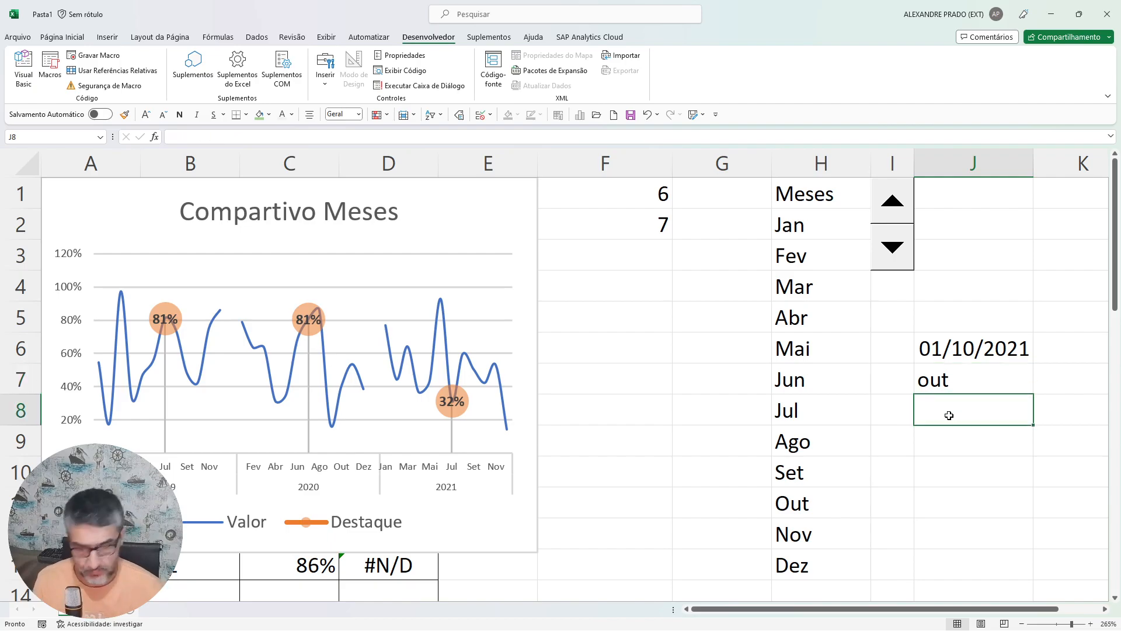
{"action": "type", "text": "=pri"}
{"action": "key", "text": "Tab"}
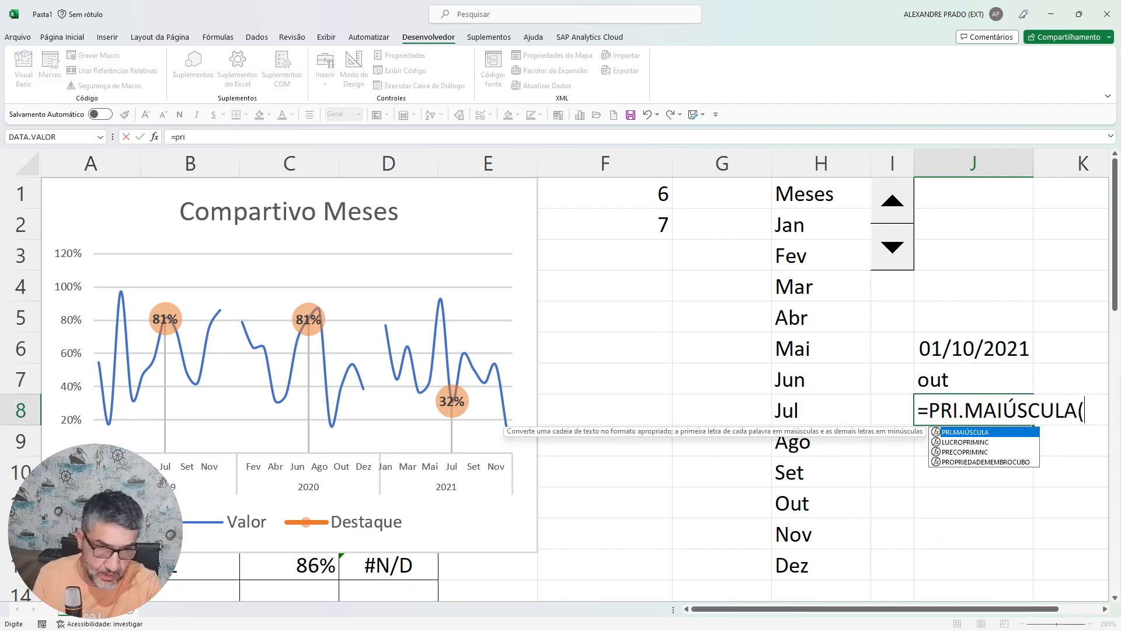
{"action": "left_click", "coordinate": [952, 379]}
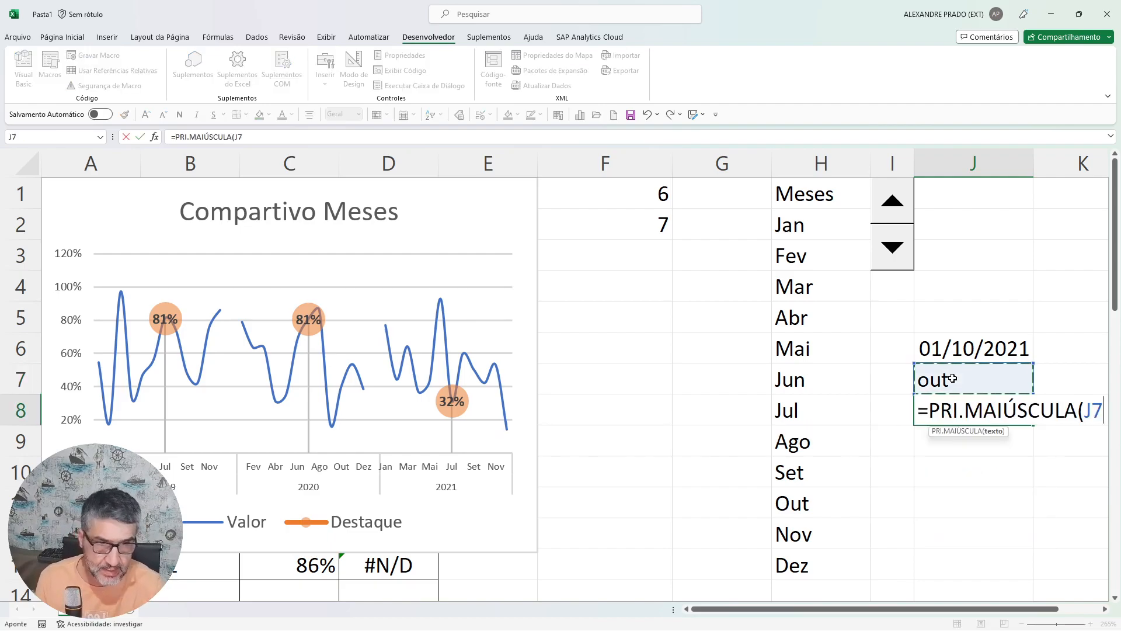
{"action": "type", "text": ")"}
{"action": "key", "text": "Return"}
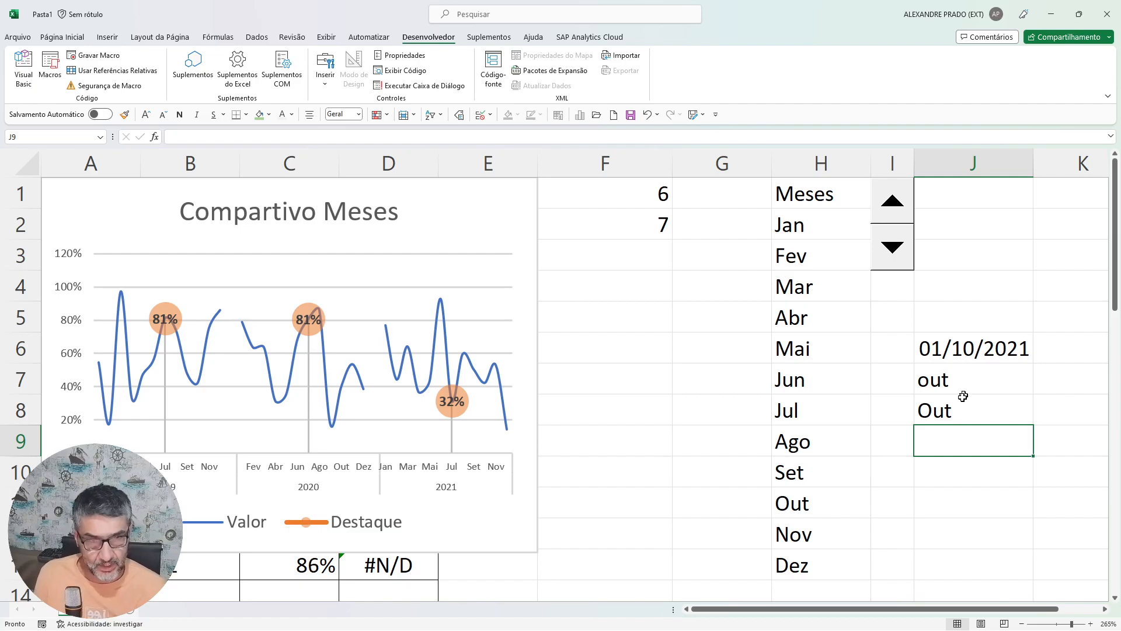
Prefix the formula in cell J6 with an apostrophe so the cell displays =DATA(2021;10;1) as text.
{"action": "left_click", "coordinate": [937, 415]}
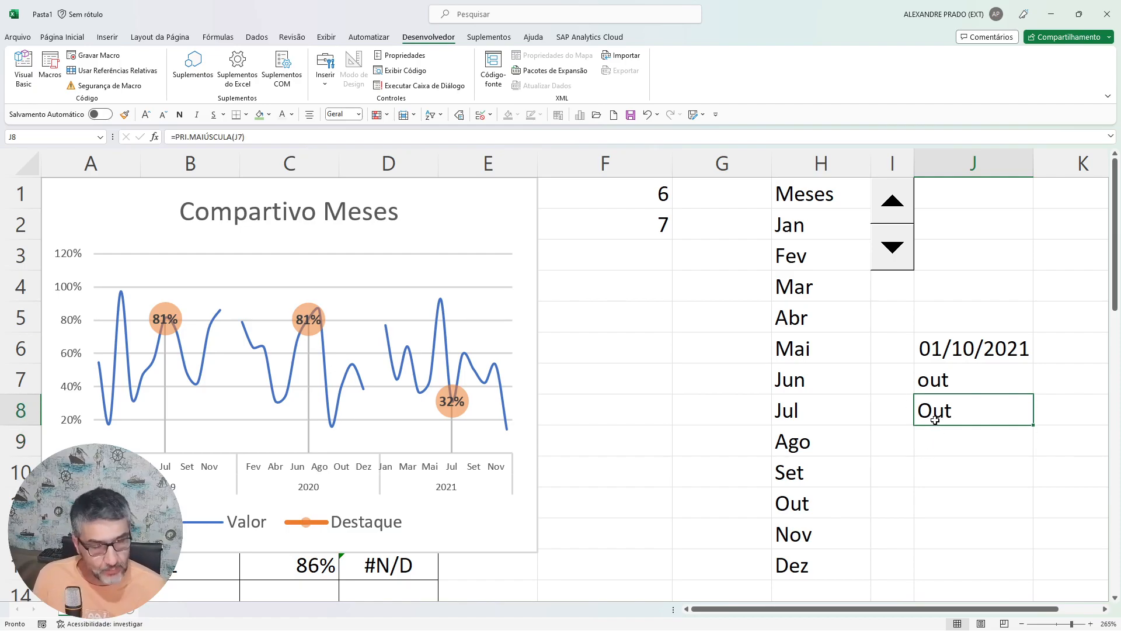
{"action": "left_click", "coordinate": [935, 231]}
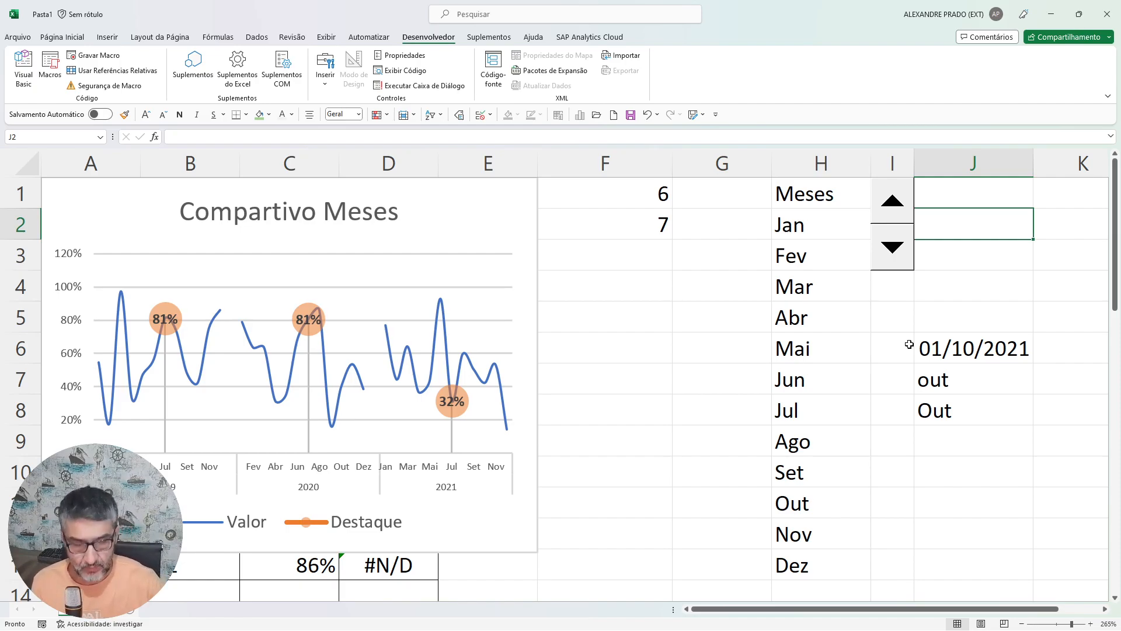
{"action": "left_click", "coordinate": [1105, 609]}
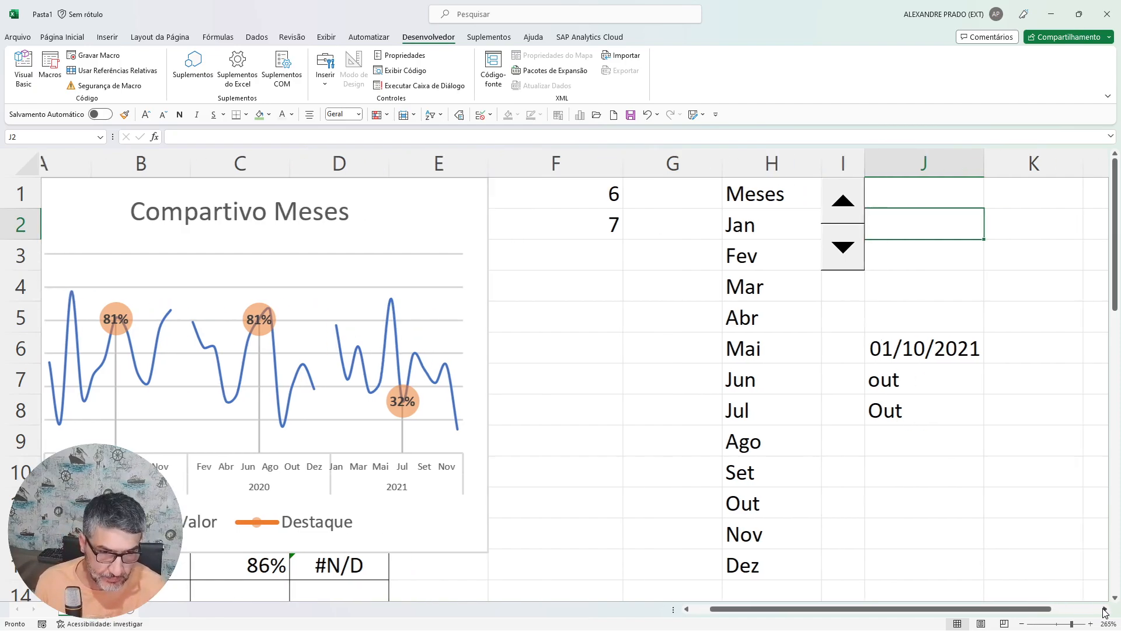
{"action": "left_click", "coordinate": [1105, 609]}
{"action": "left_click", "coordinate": [757, 354]}
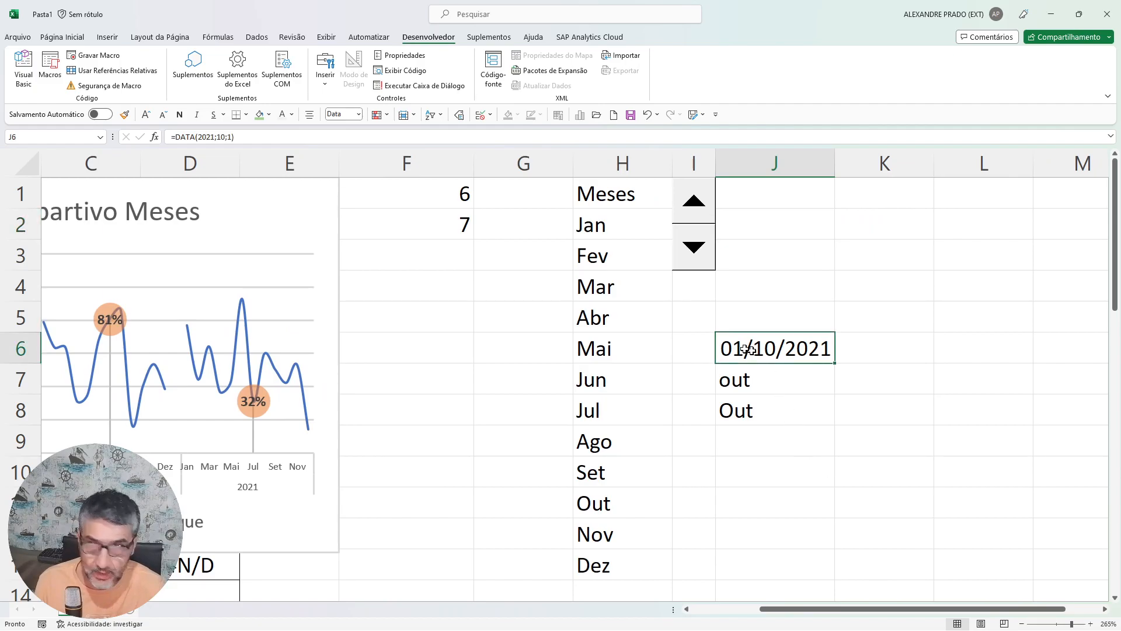
{"action": "left_click", "coordinate": [174, 137]}
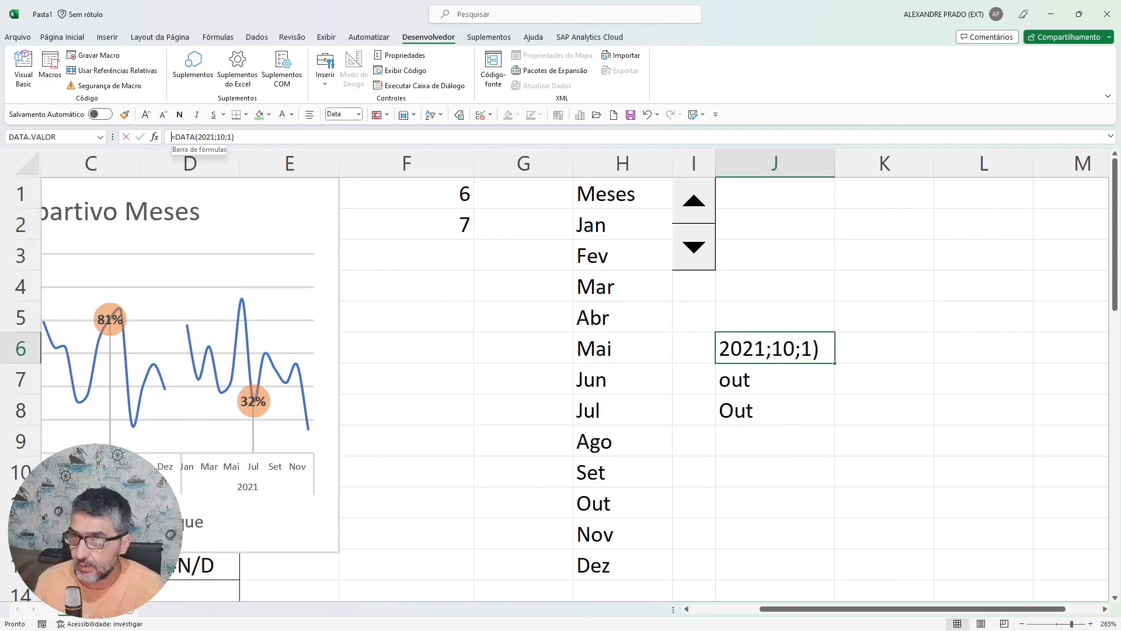
{"action": "type", "text": "'"}
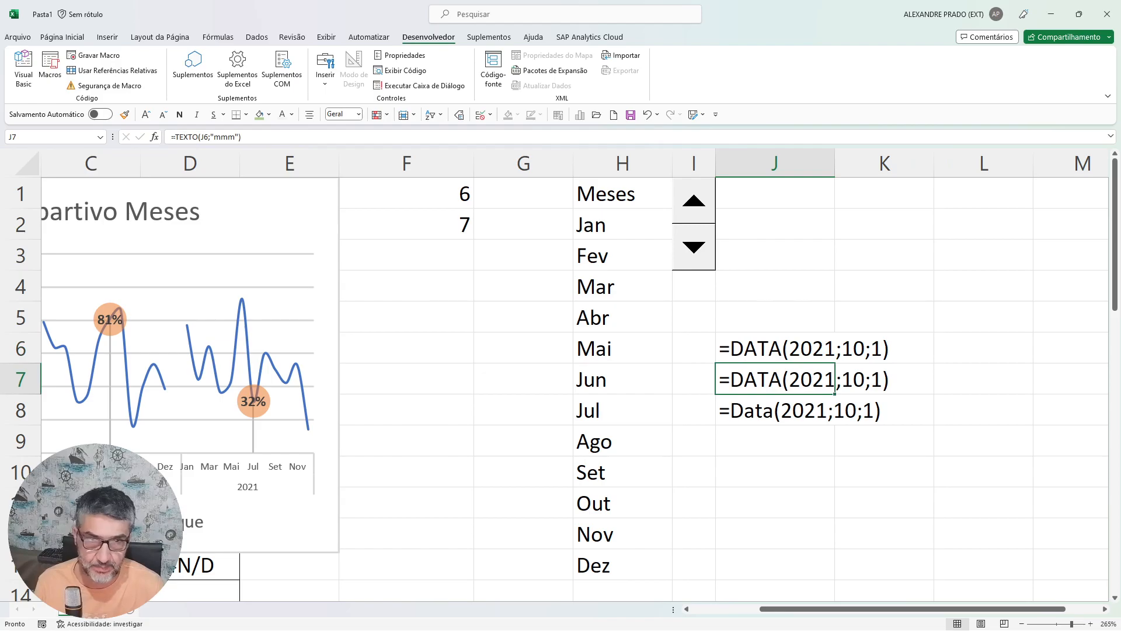
Prefix the formulas in cells J7 and J8 with an apostrophe so both are displayed as text.
{"action": "double_click", "coordinate": [718, 378]}
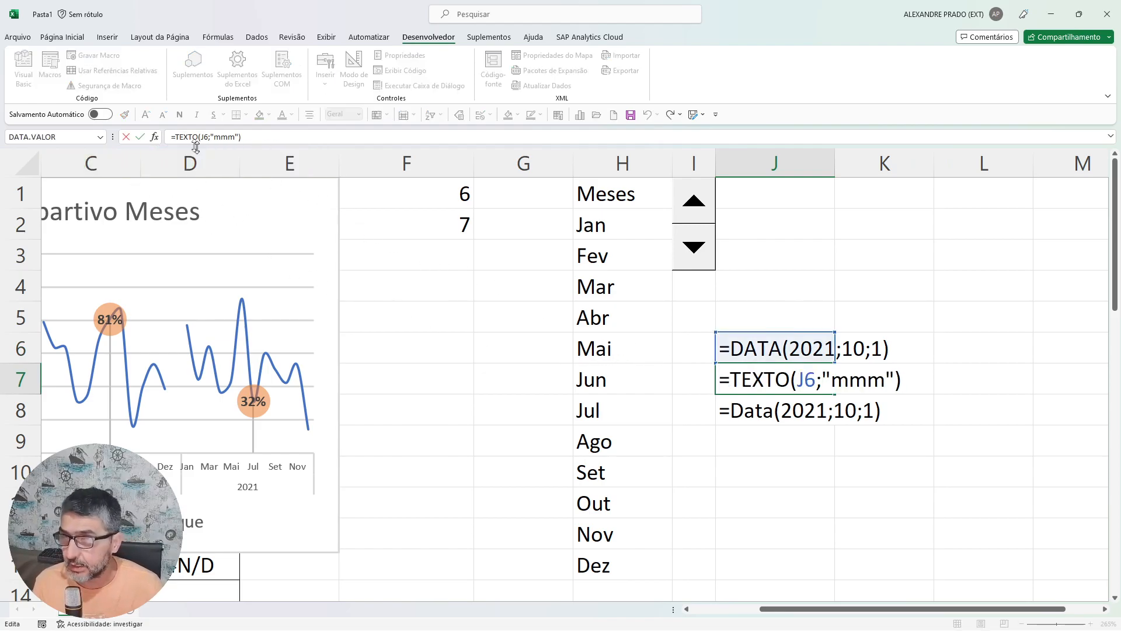
{"action": "type", "text": "'"}
{"action": "key", "text": "Return"}
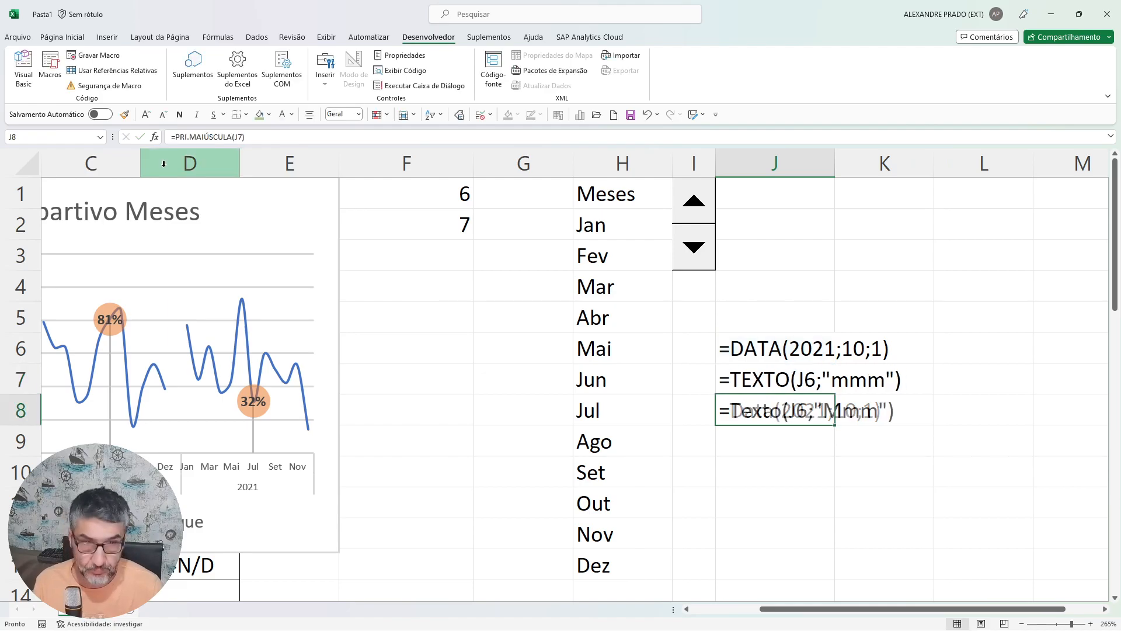
{"action": "key", "text": "F2"}
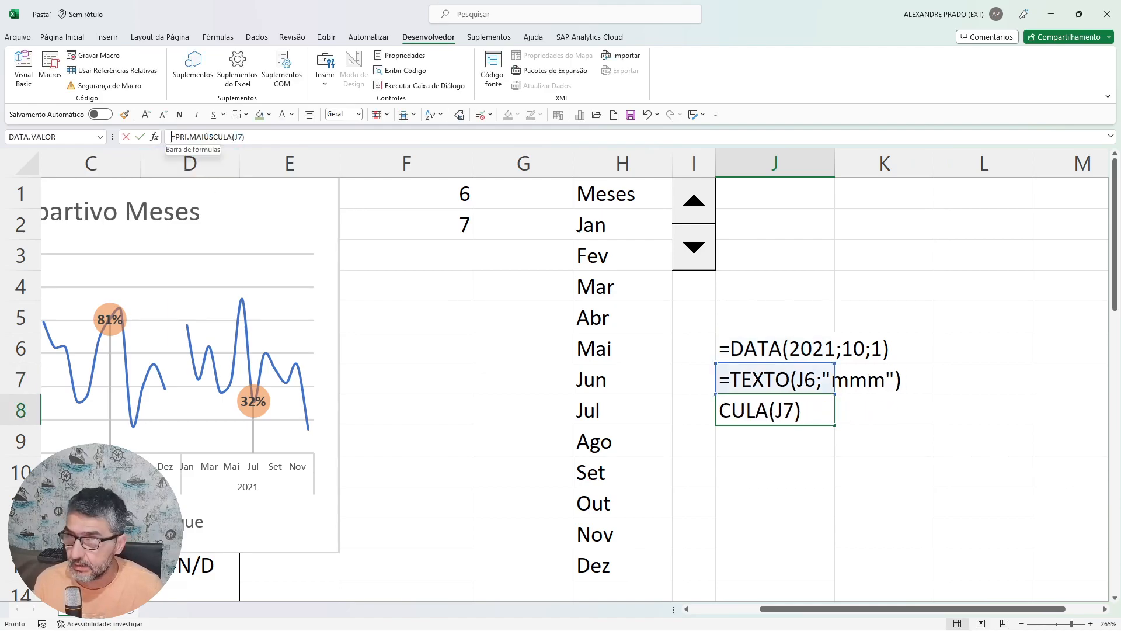
{"action": "key", "text": "Home"}
{"action": "type", "text": "'"}
{"action": "key", "text": "Return"}
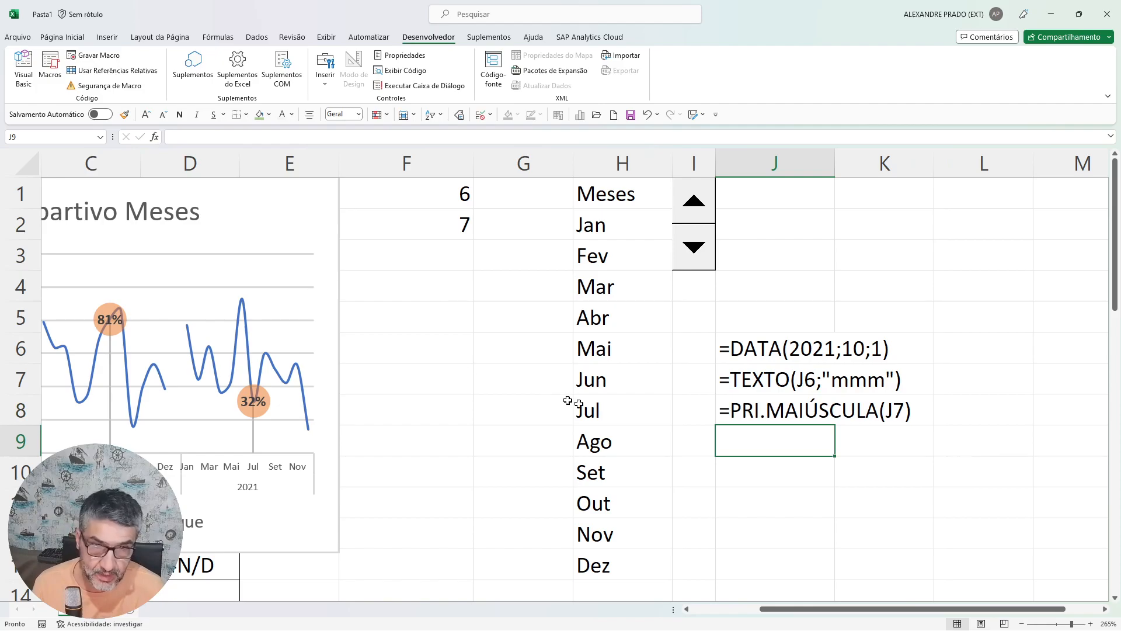
Enter the formula =PRI.MAIÚSCULA(TEXTO(DATA(ANO(HOJE());F2;1);"mmm")) in cell J2.
{"action": "left_click", "coordinate": [747, 229]}
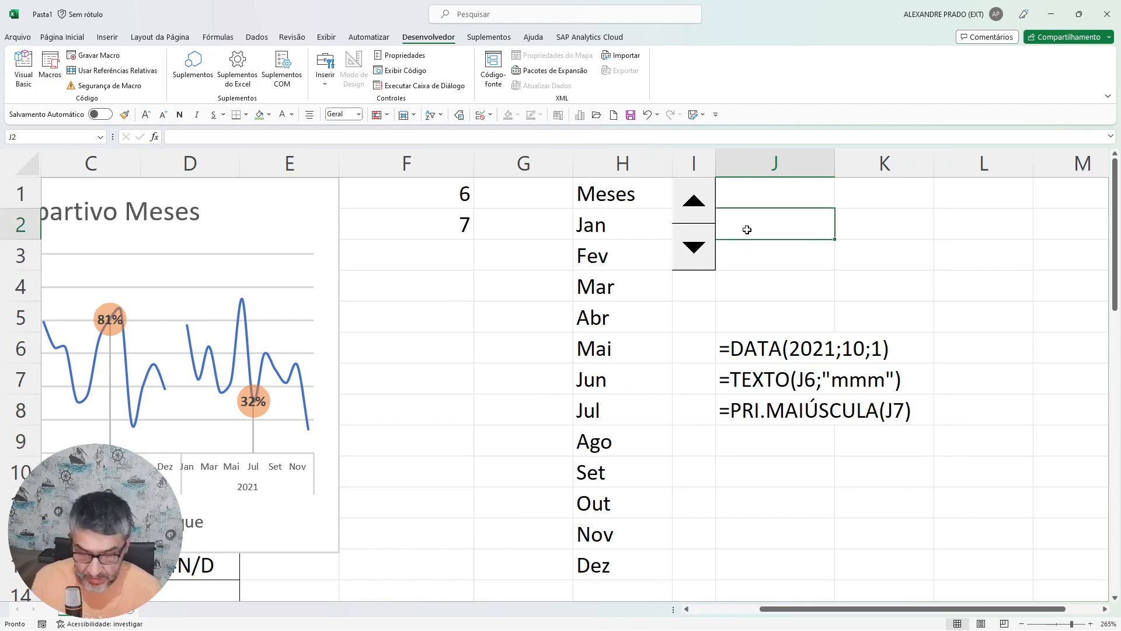
{"action": "type", "text": "="}
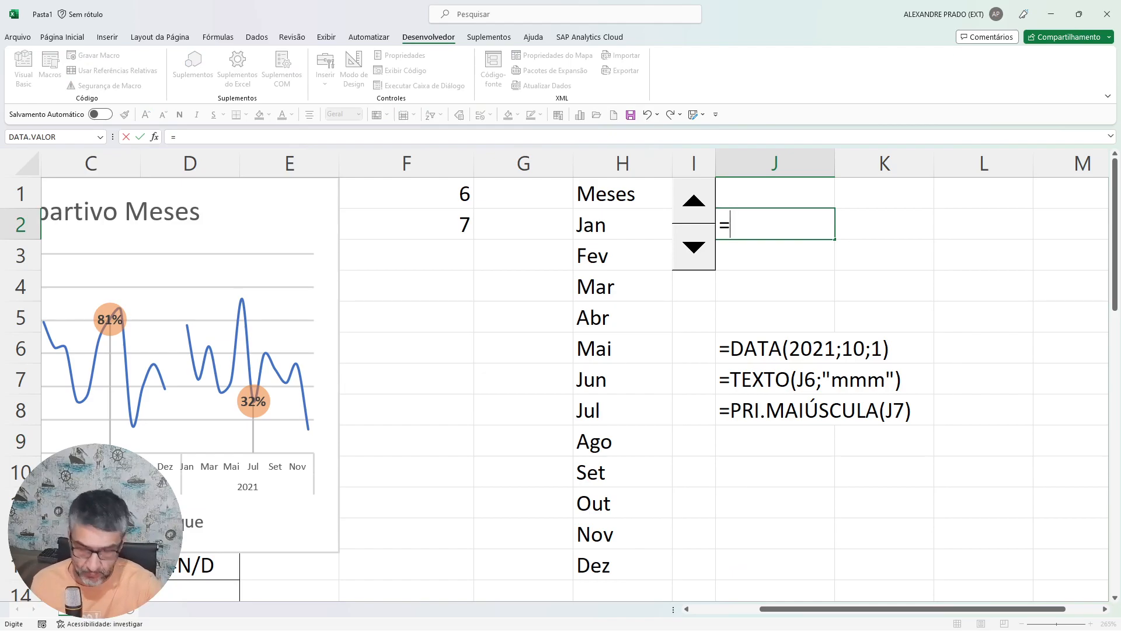
{"action": "type", "text": "pri"}
{"action": "key", "text": "Tab"}
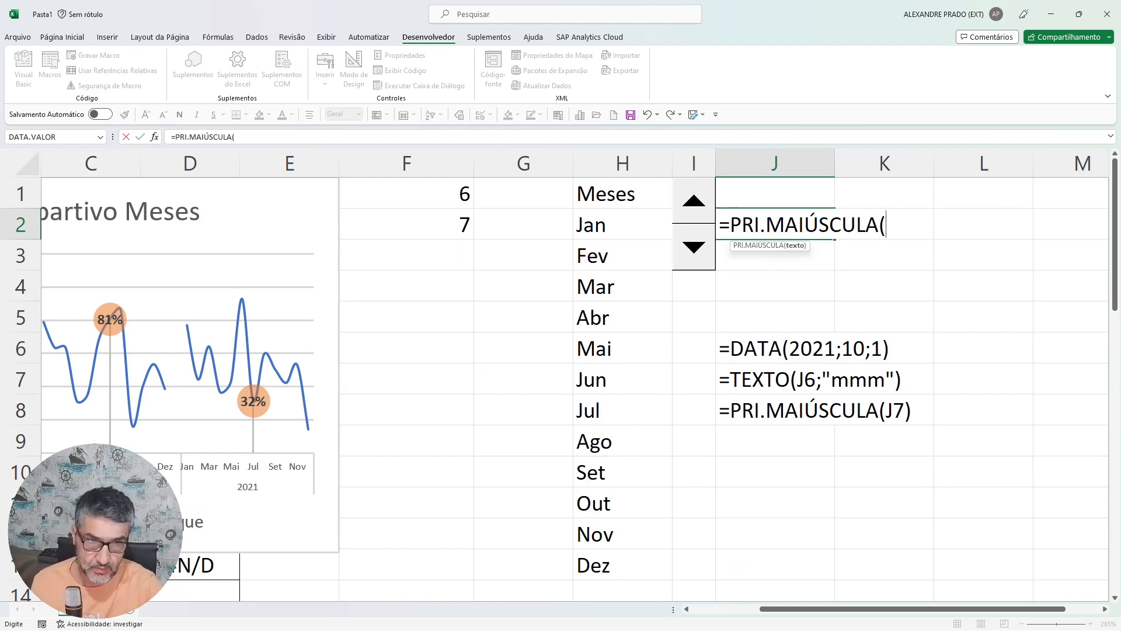
{"action": "type", "text": "texto("}
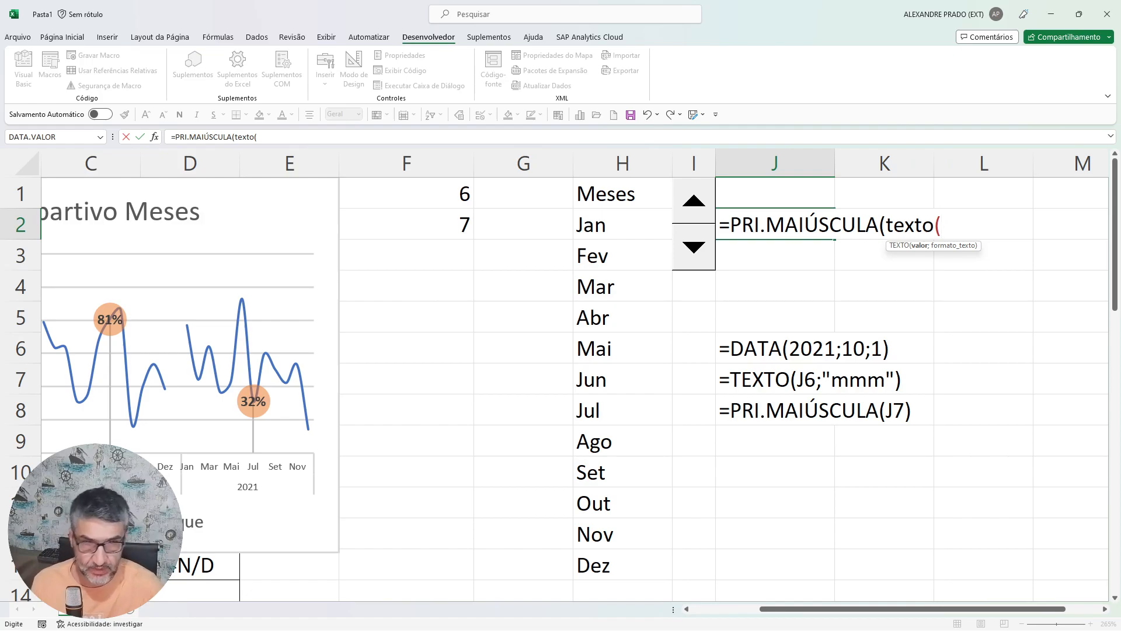
{"action": "type", "text": "data"}
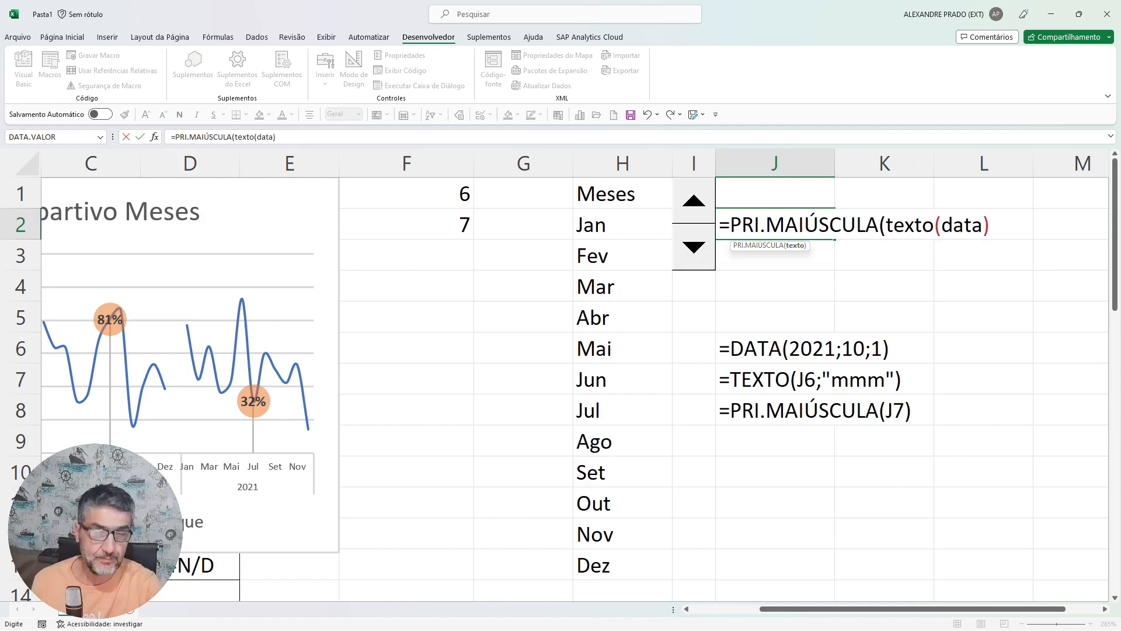
{"action": "type", "text": "("}
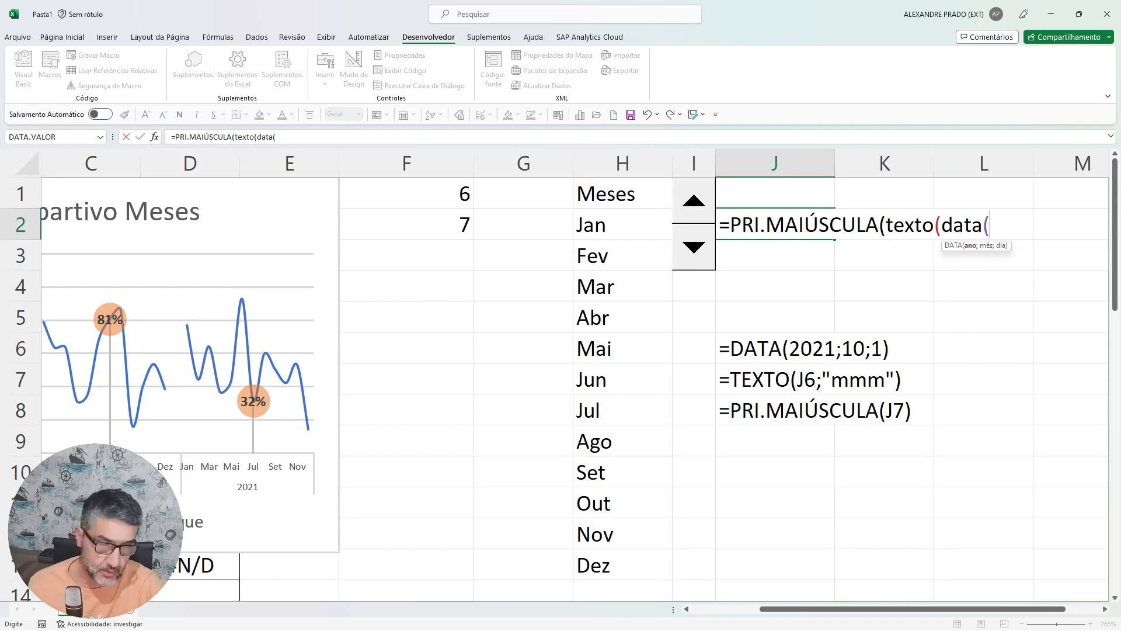
{"action": "type", "text": "an"}
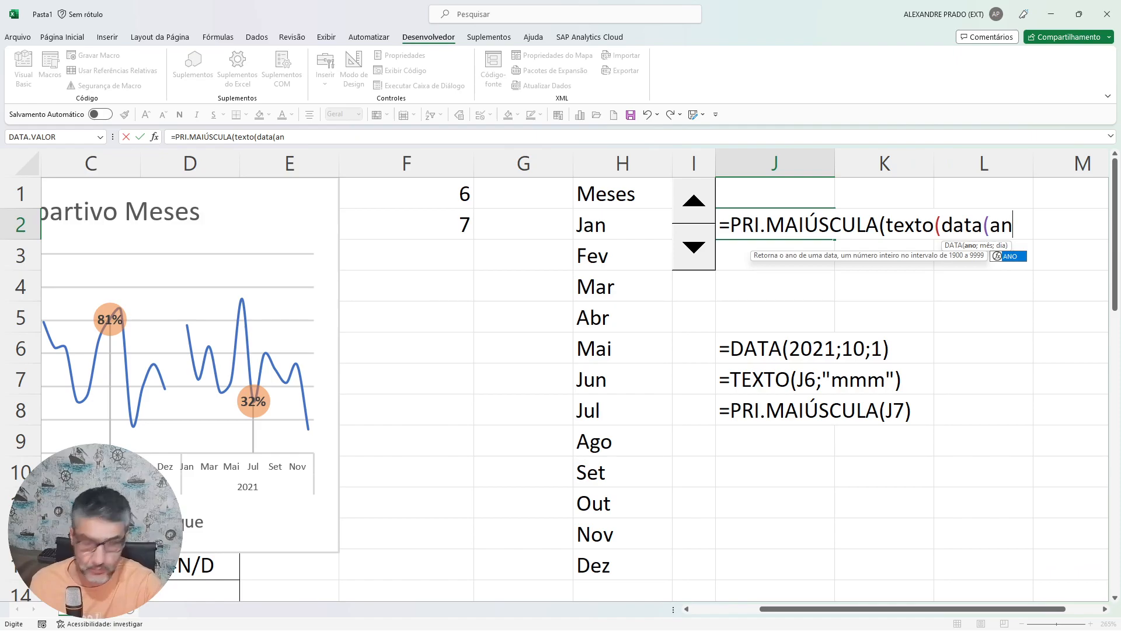
{"action": "type", "text": "o("}
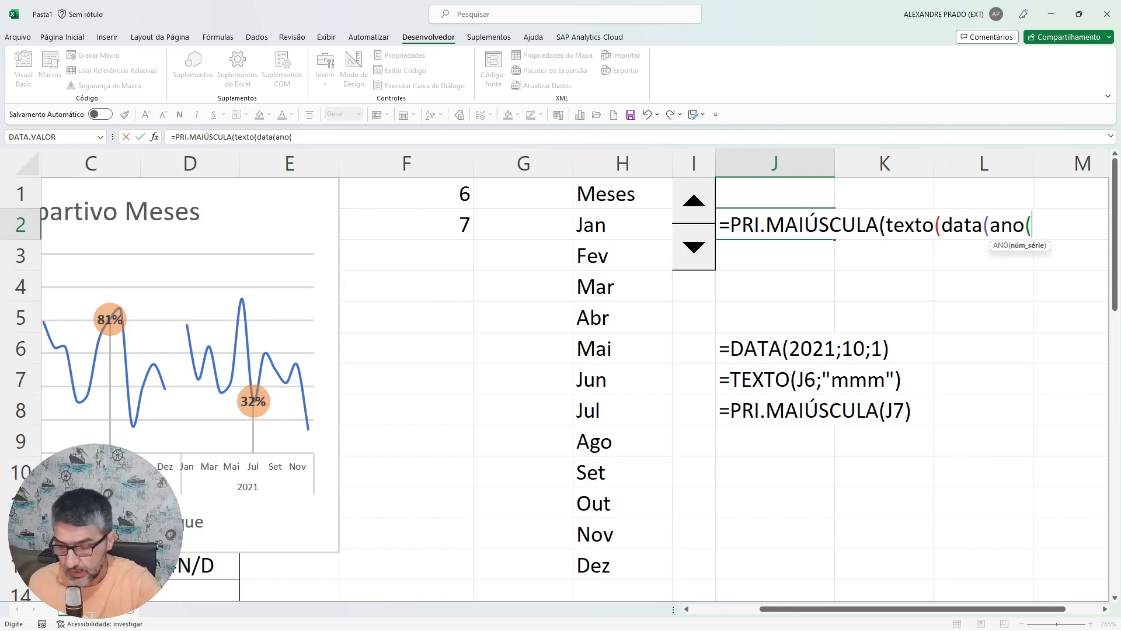
{"action": "type", "text": "hoje()"}
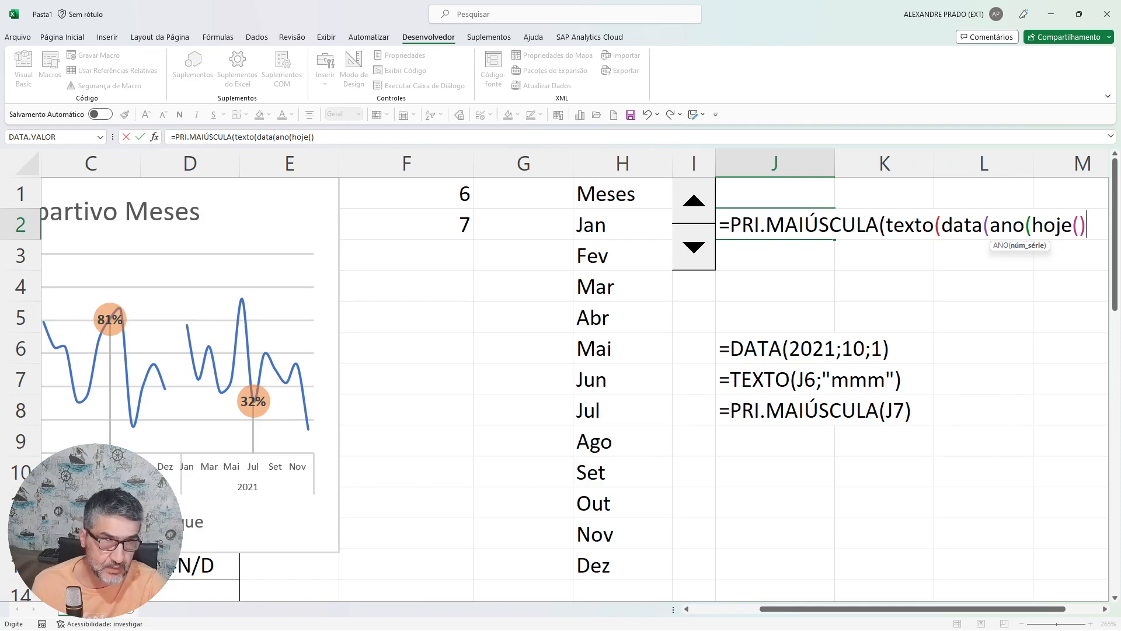
{"action": "type", "text": ")"}
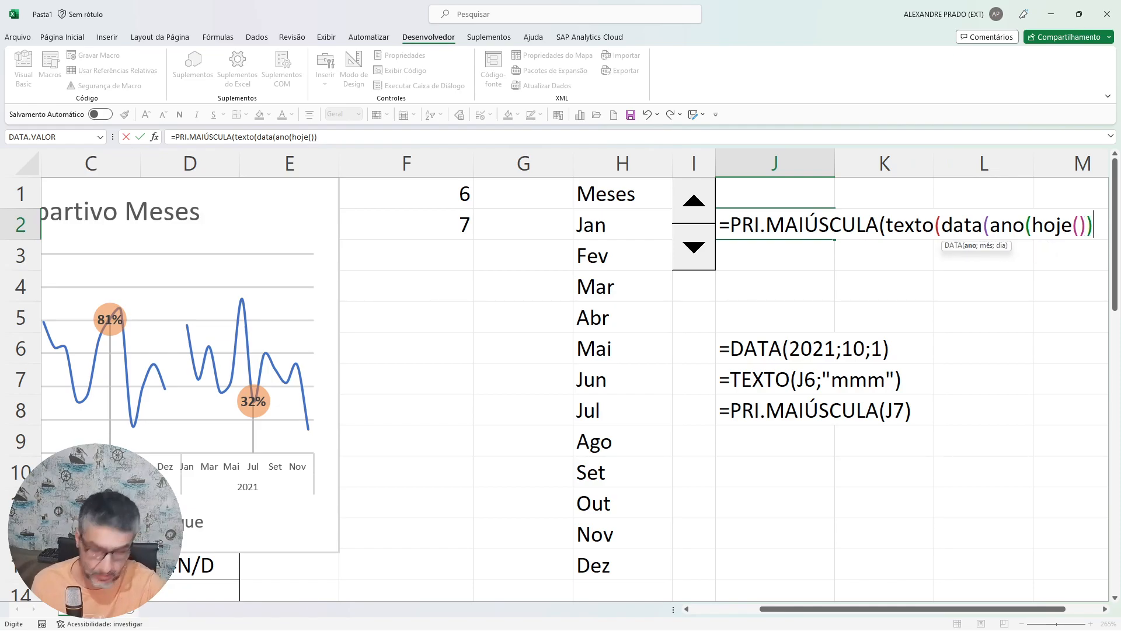
{"action": "type", "text": ";"}
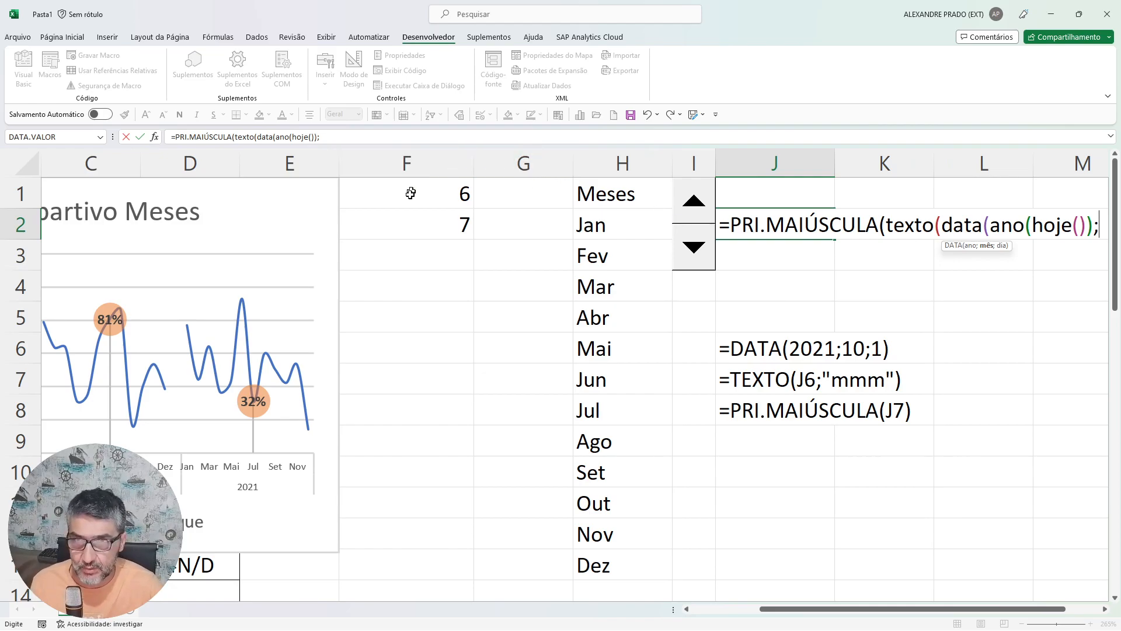
{"action": "left_click", "coordinate": [407, 228]}
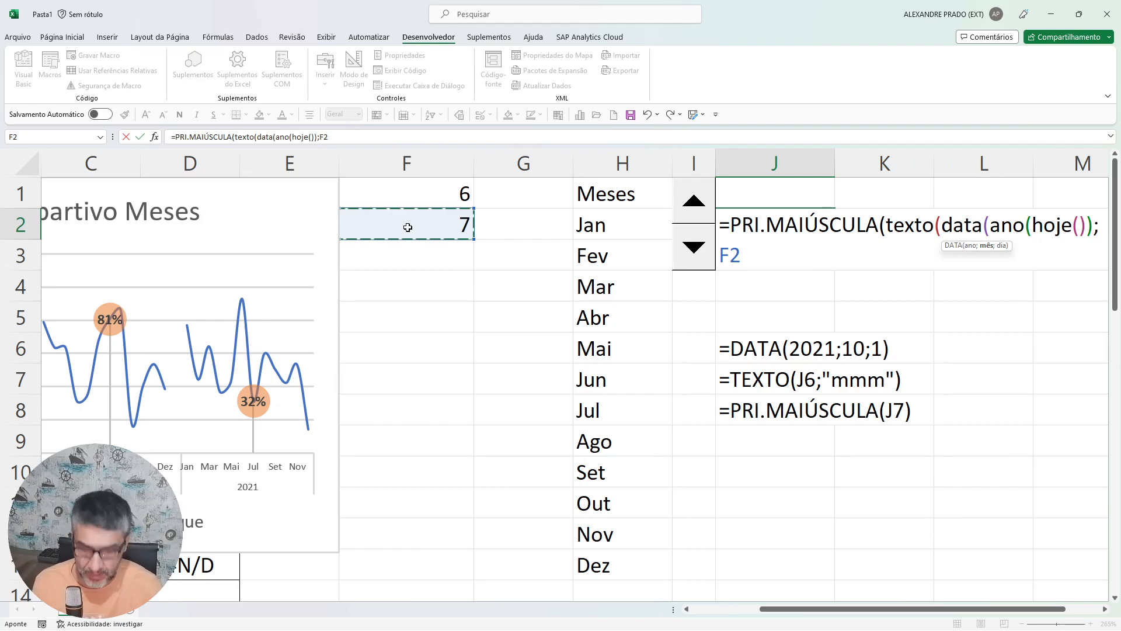
{"action": "type", "text": ";1"}
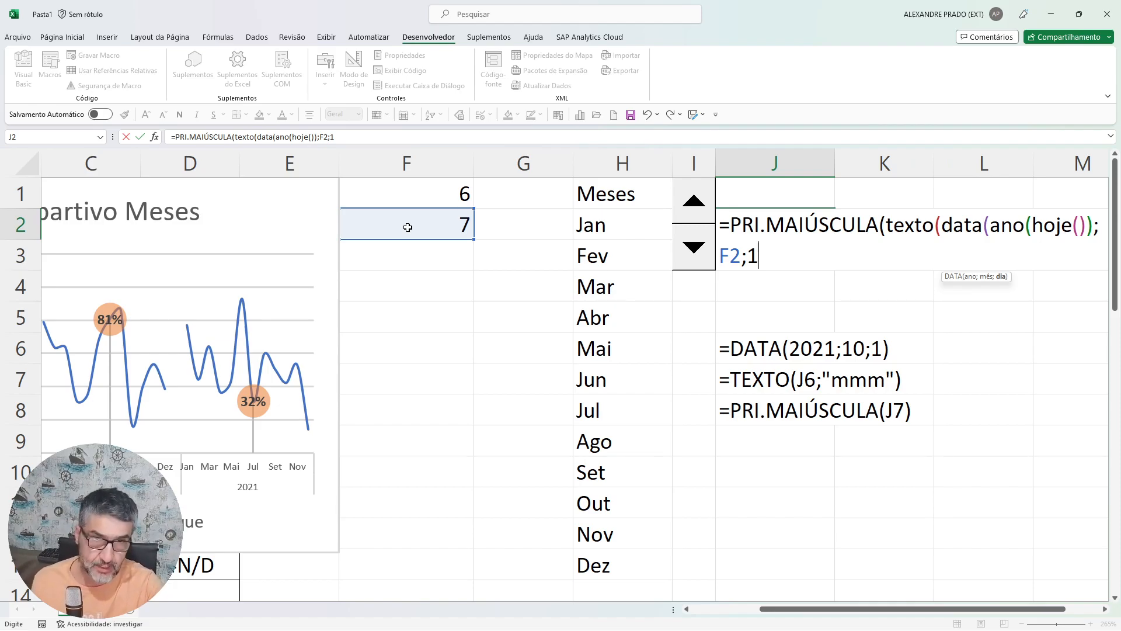
{"action": "type", "text": ")"}
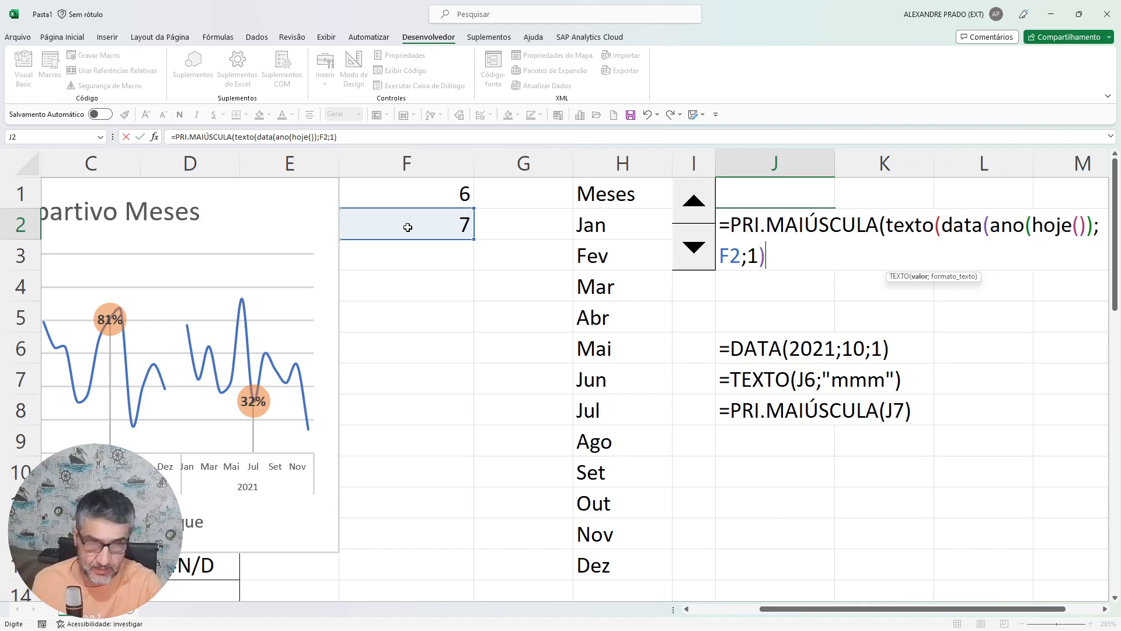
{"action": "type", "text": ";"}
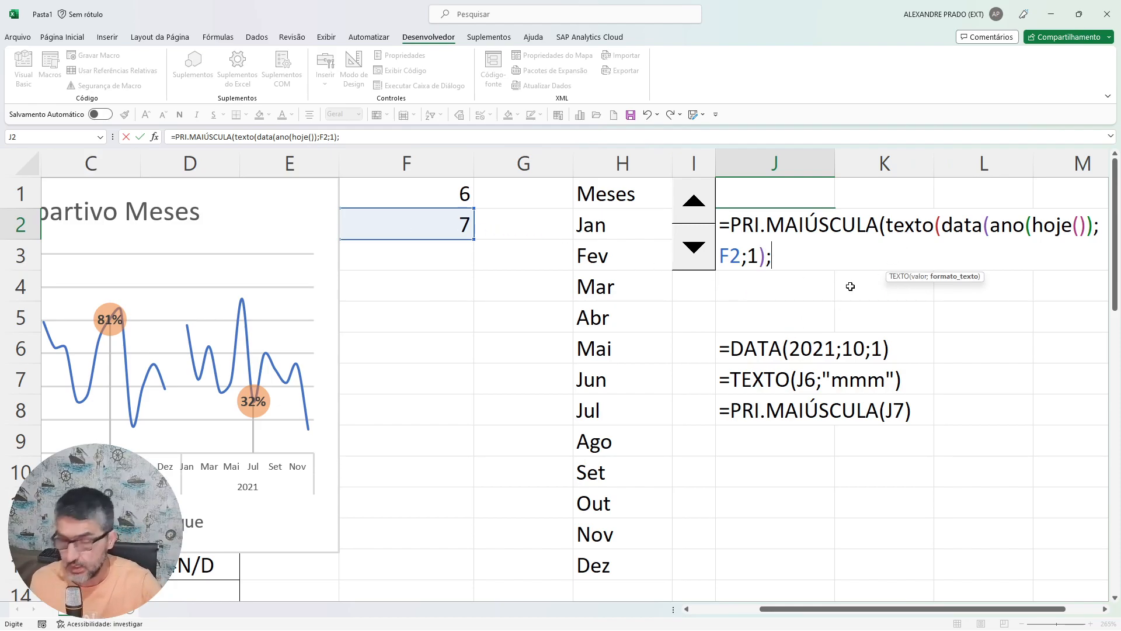
{"action": "type", "text": "\""}
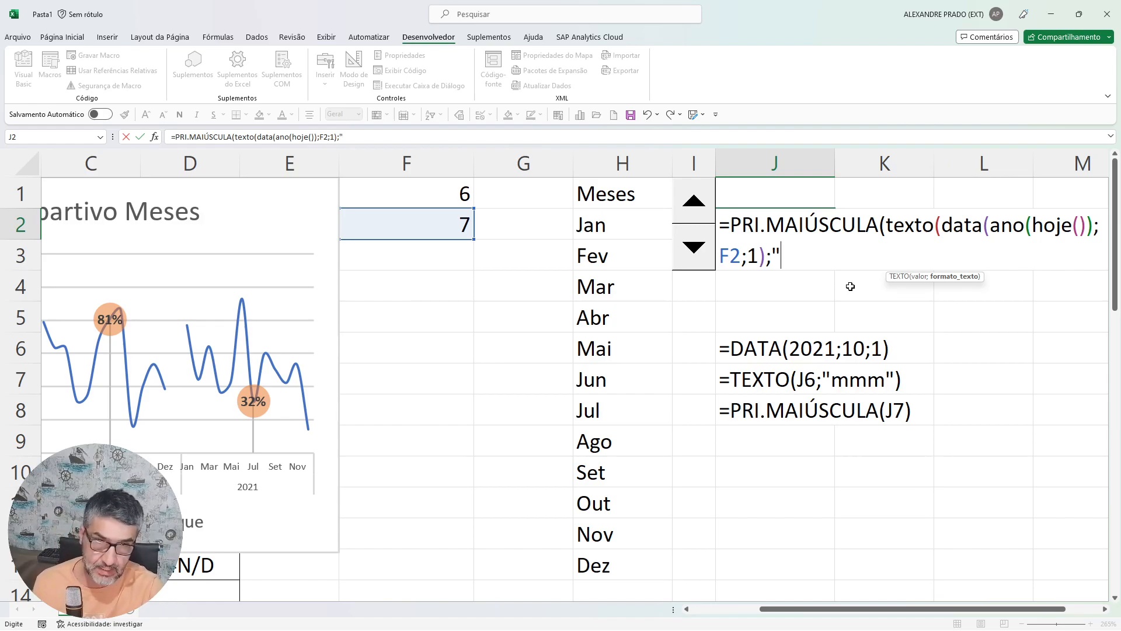
{"action": "type", "text": "mmm"}
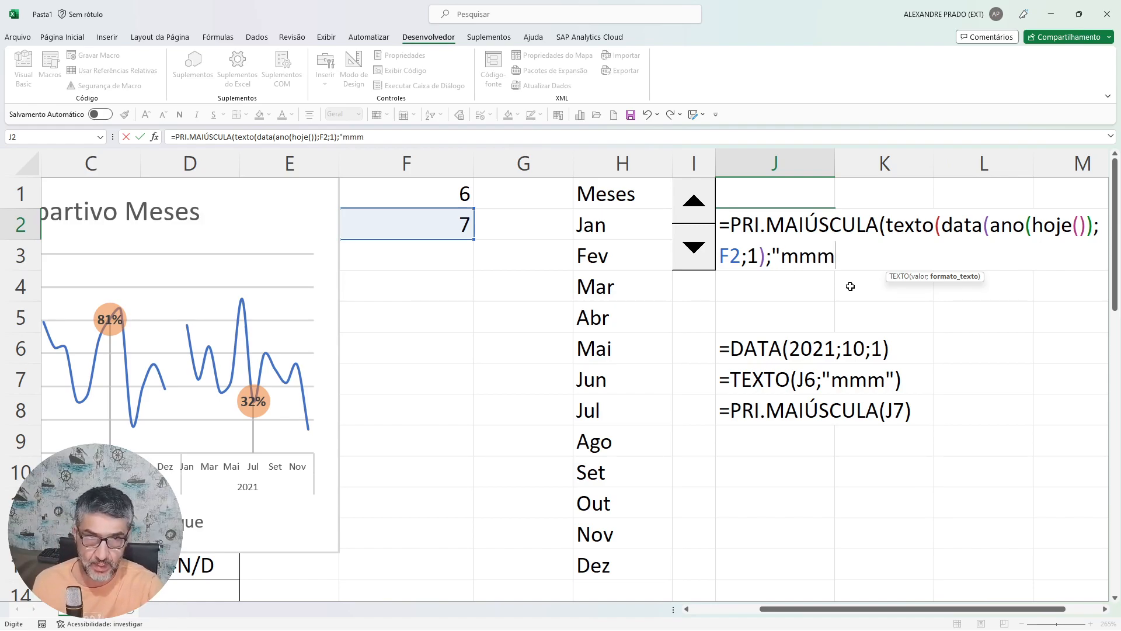
{"action": "type", "text": "\")"}
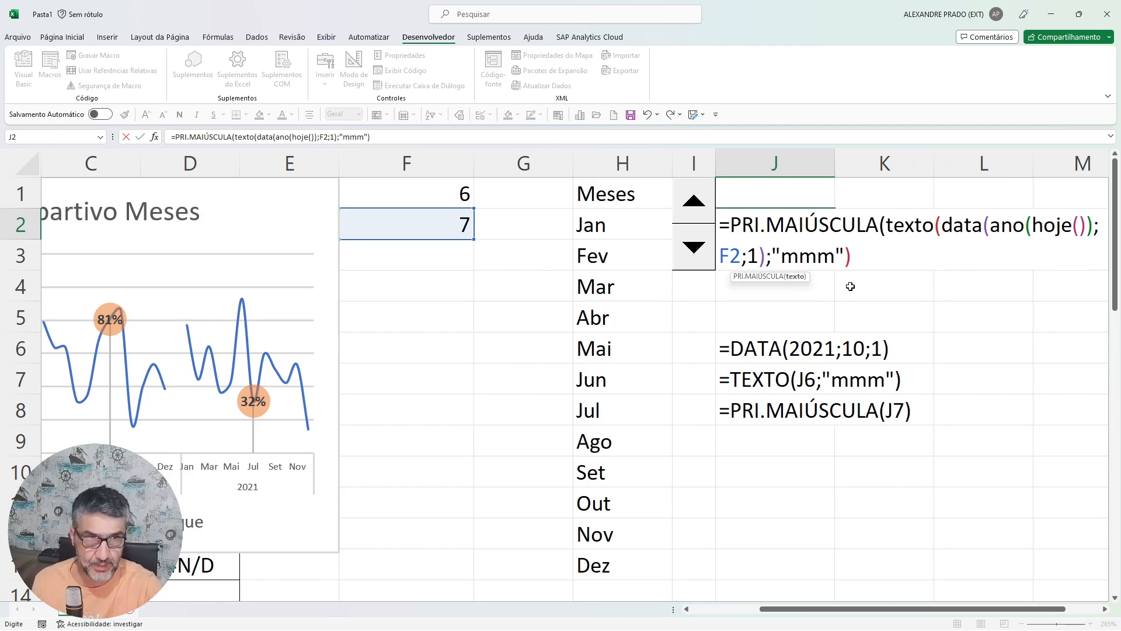
{"action": "type", "text": ")"}
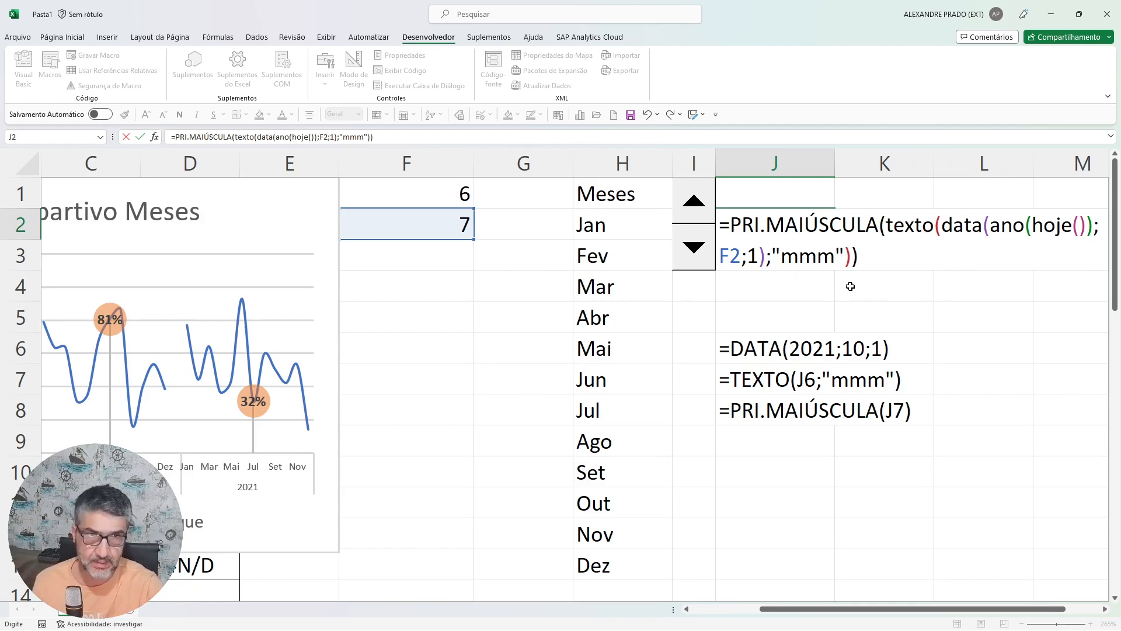
{"action": "key", "text": "Return"}
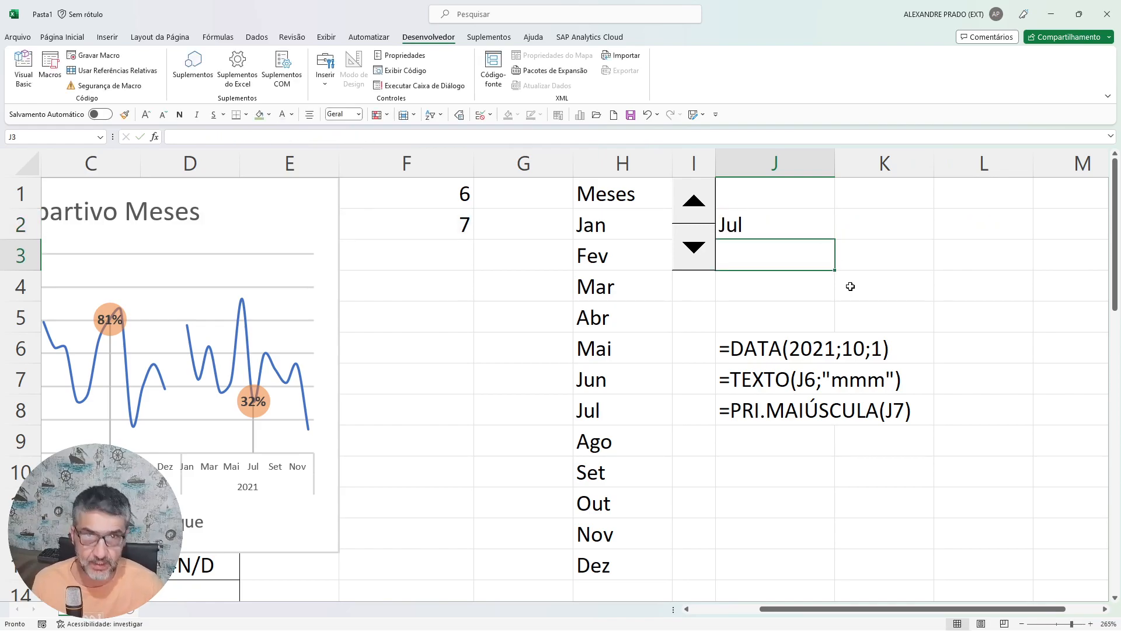
Format cell J2 as centered and bold with font size 18 and a light green fill.
{"action": "left_click", "coordinate": [773, 229]}
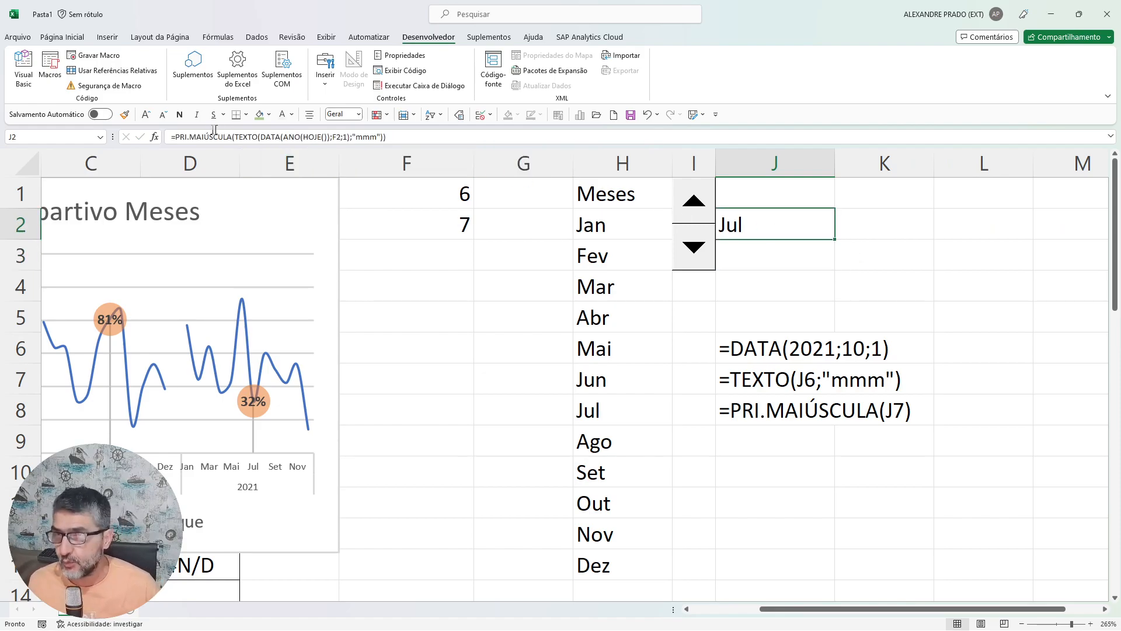
{"action": "left_click", "coordinate": [62, 36]}
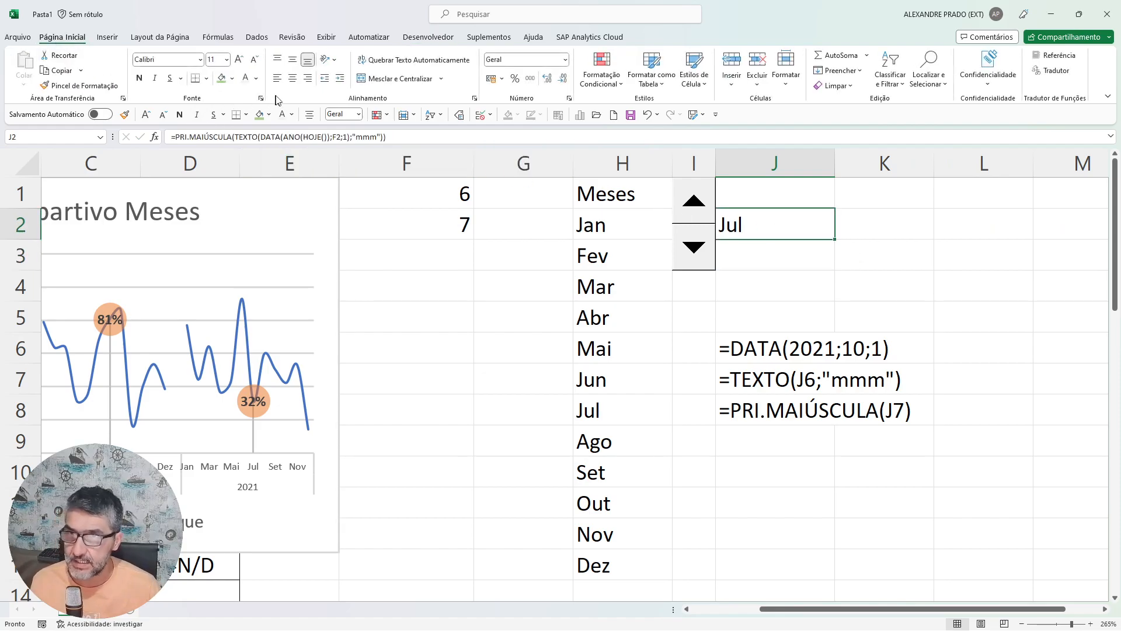
{"action": "left_click", "coordinate": [293, 78]}
{"action": "left_click", "coordinate": [139, 78]}
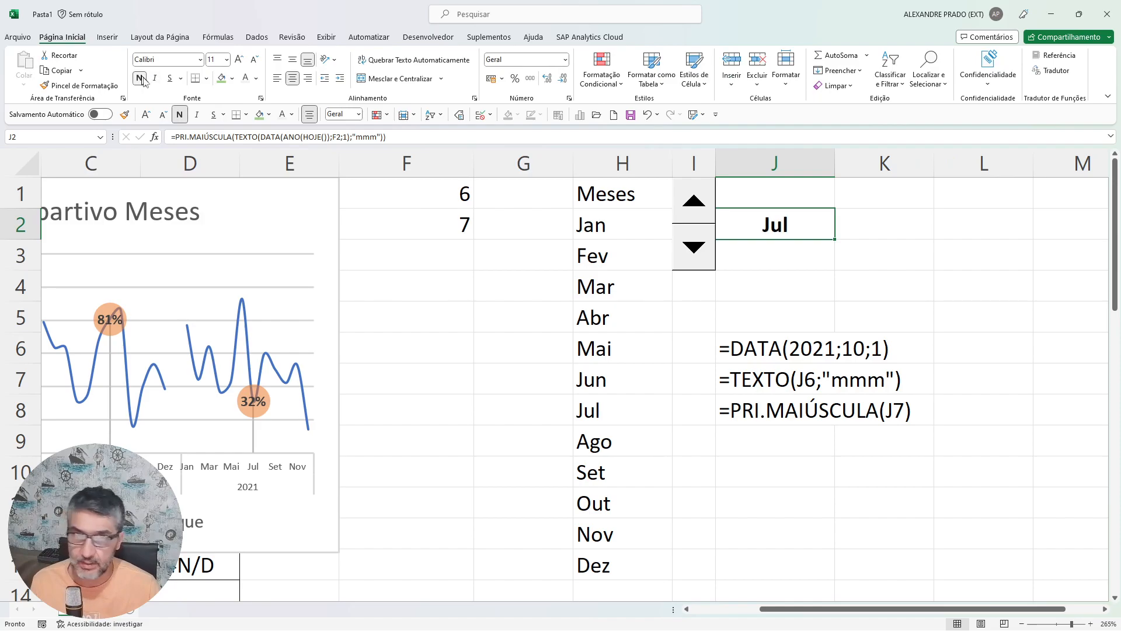
{"action": "left_click", "coordinate": [240, 60]}
{"action": "left_click", "coordinate": [239, 61]}
{"action": "left_click", "coordinate": [239, 60]}
{"action": "left_click", "coordinate": [240, 61]}
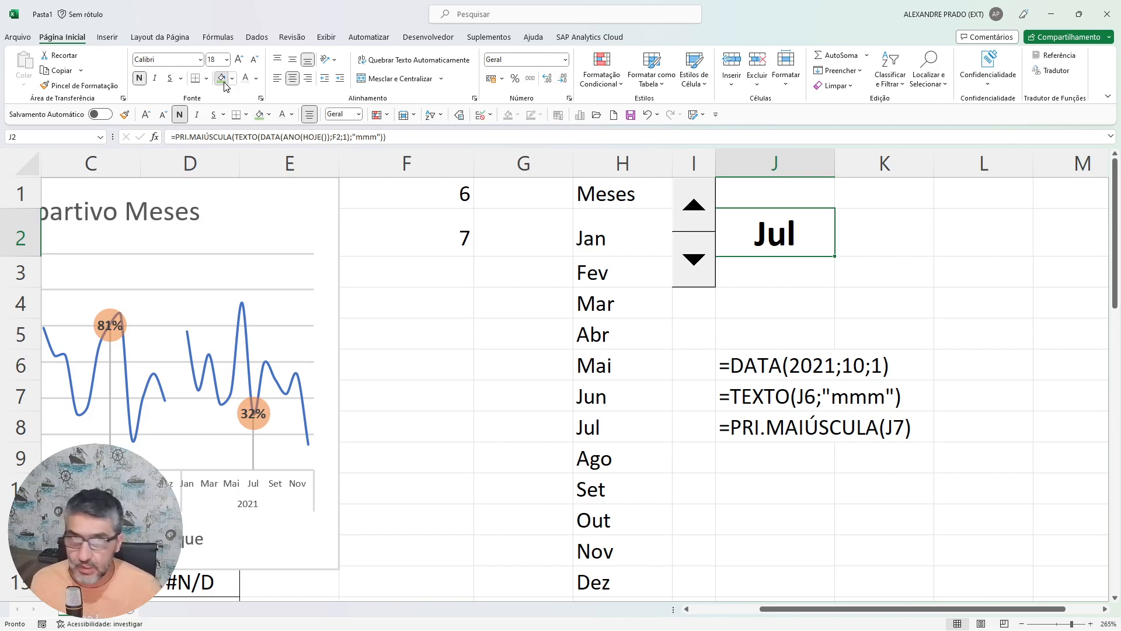
{"action": "left_click", "coordinate": [222, 79]}
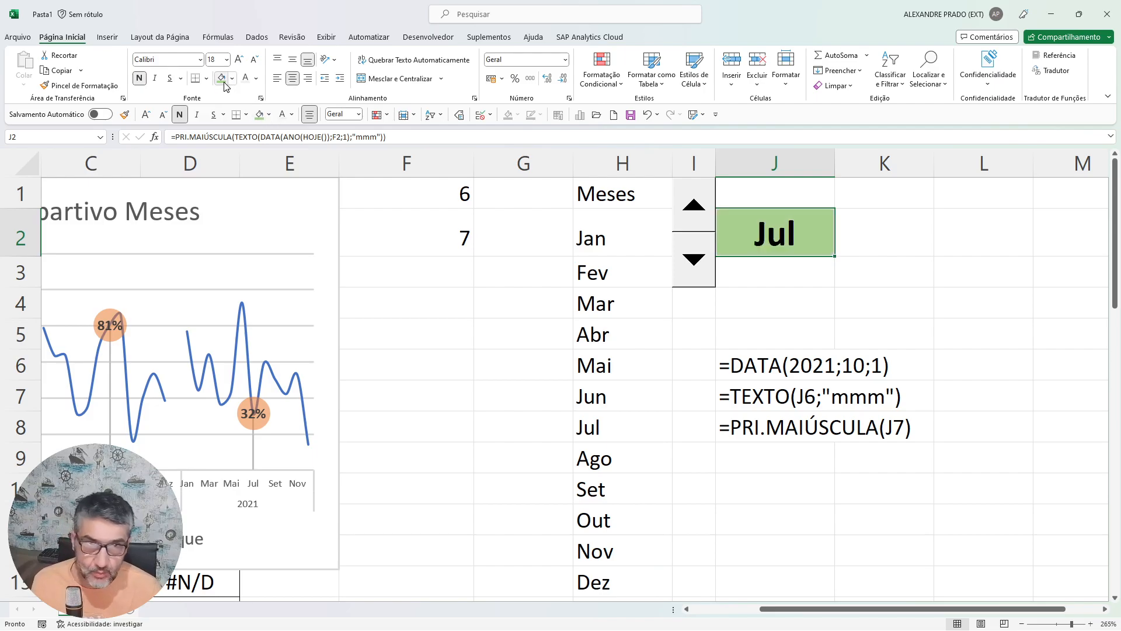
Set the font color of the month abbreviation in cell J2 to white.
{"action": "left_click", "coordinate": [256, 78]}
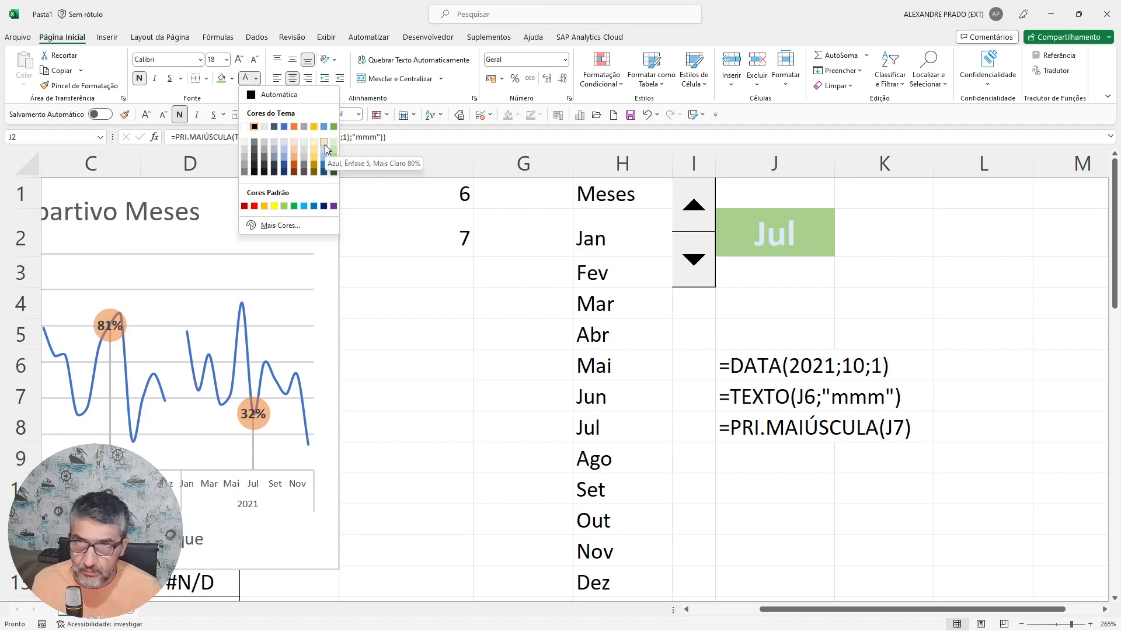
{"action": "left_click", "coordinate": [245, 127]}
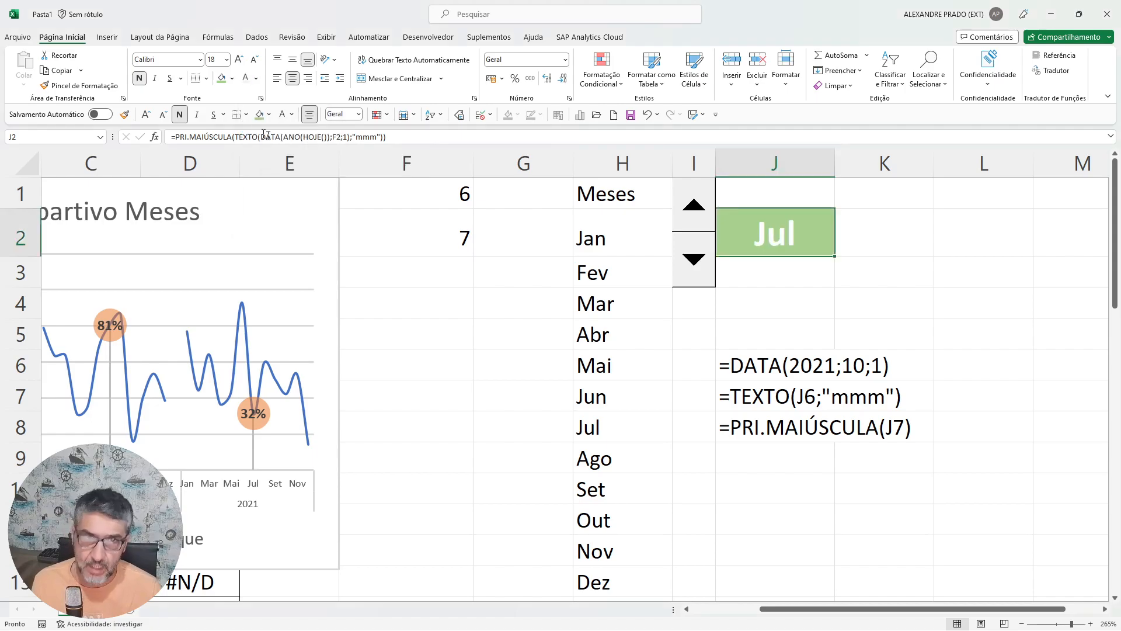
{"action": "left_click", "coordinate": [768, 303]}
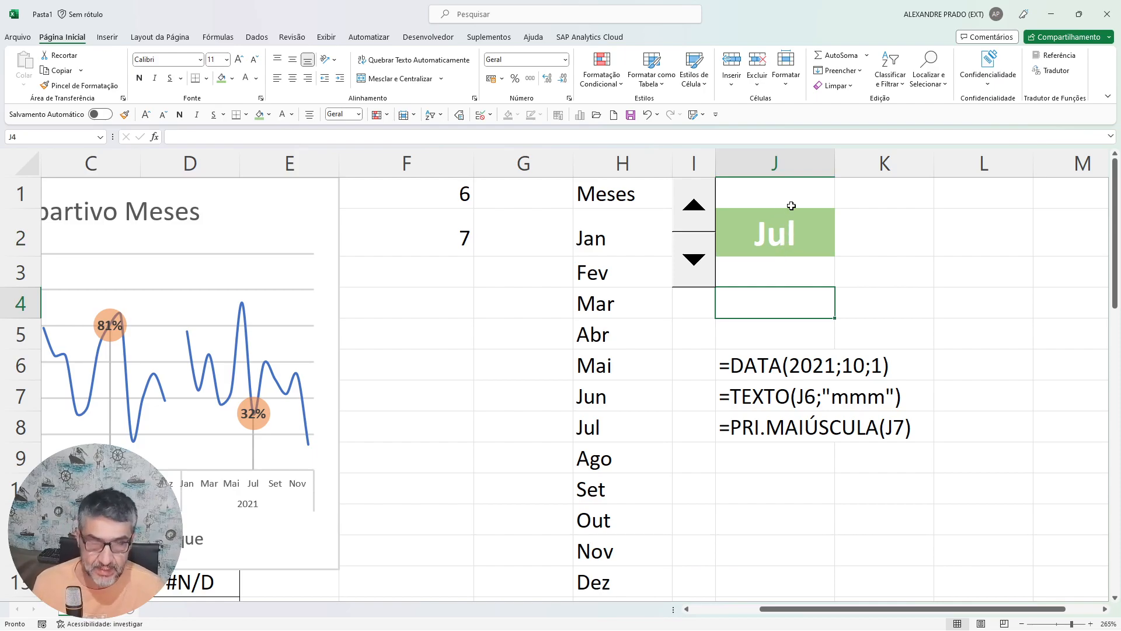
Reuse J2's formula in cell J1 with F2-1 as the month: =PRI.MAIÚSCULA(TEXTO(DATA(ANO(HOJE());F2-1;1);"mmm")).
{"action": "double_click", "coordinate": [754, 240]}
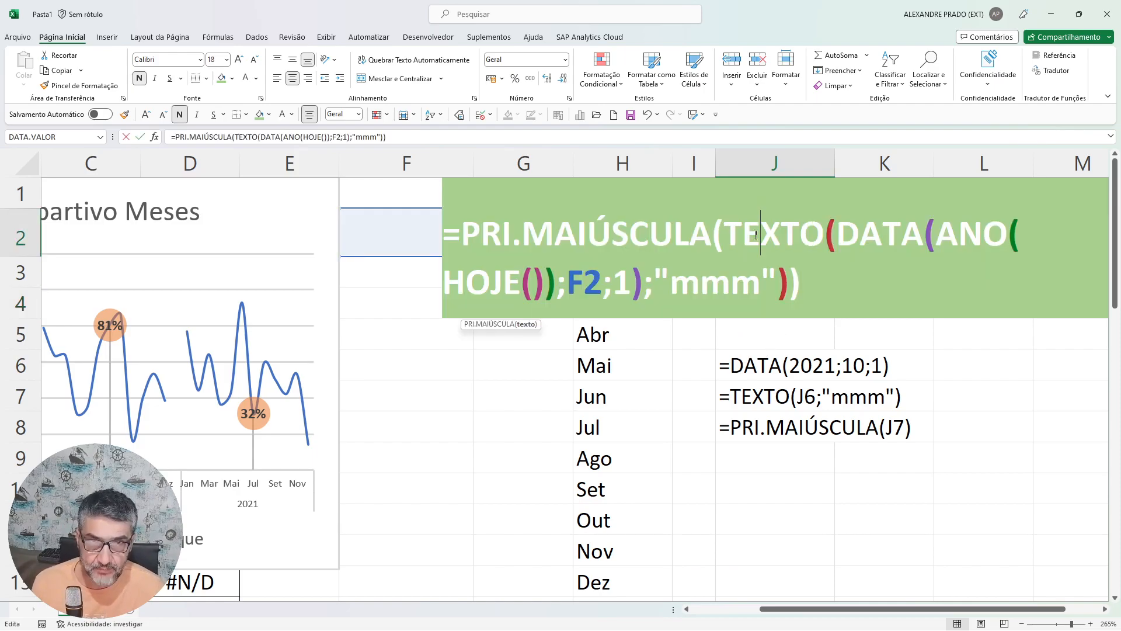
{"action": "left_click_drag", "start_coordinate": [462, 234], "coordinate": [816, 298]}
{"action": "key", "text": "ctrl+c"}
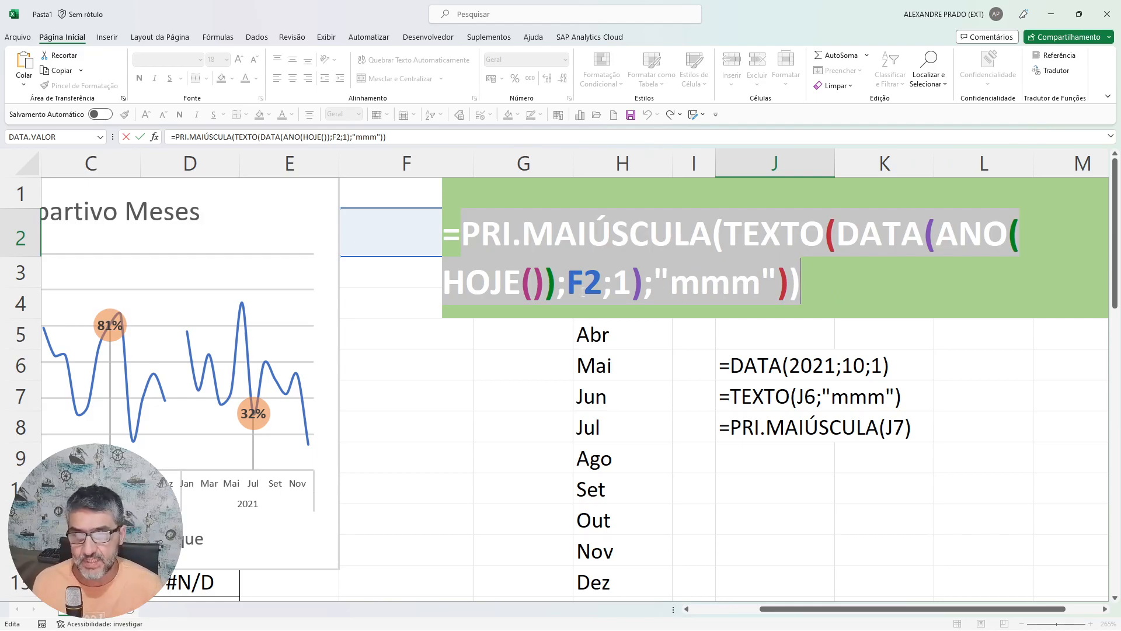
{"action": "key", "text": "Return"}
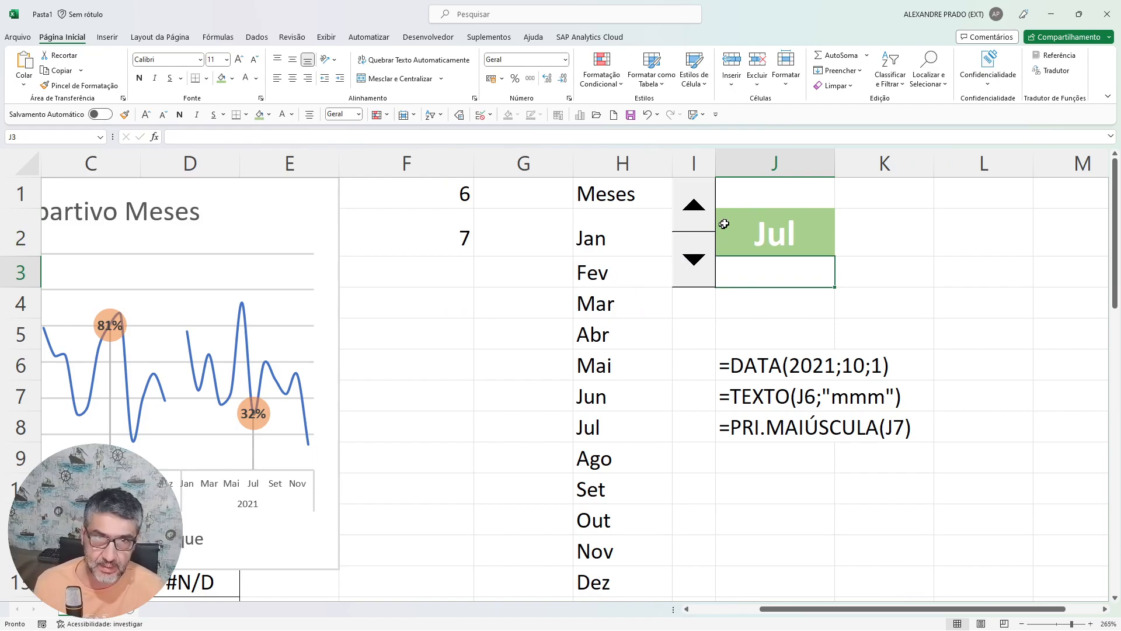
{"action": "left_click", "coordinate": [748, 197]}
{"action": "type", "text": "="}
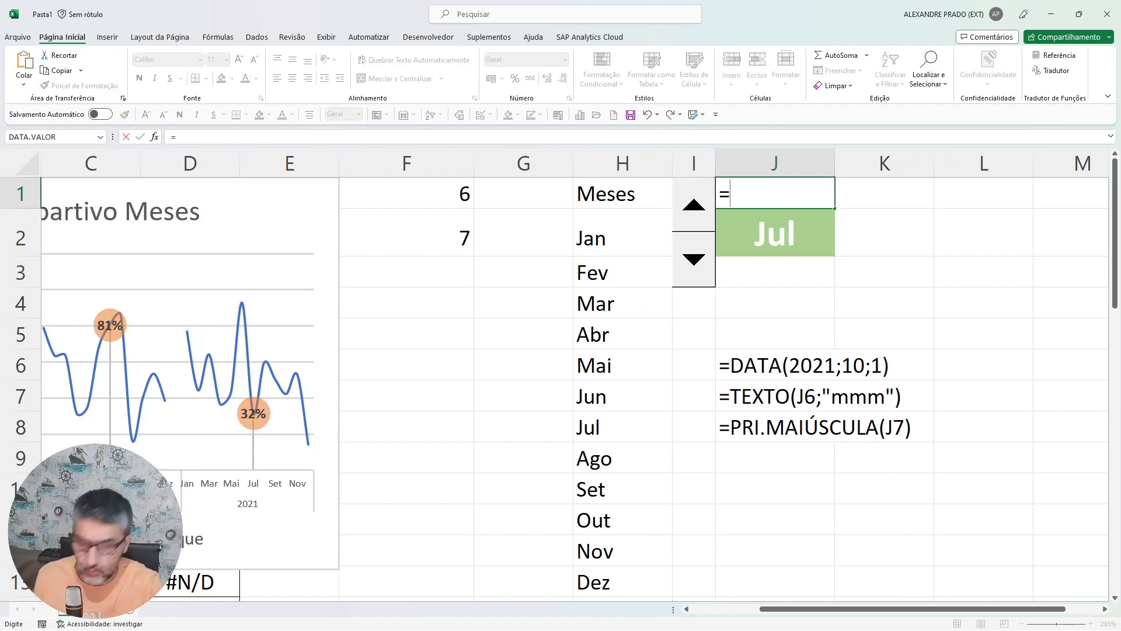
{"action": "key", "text": "ctrl+v"}
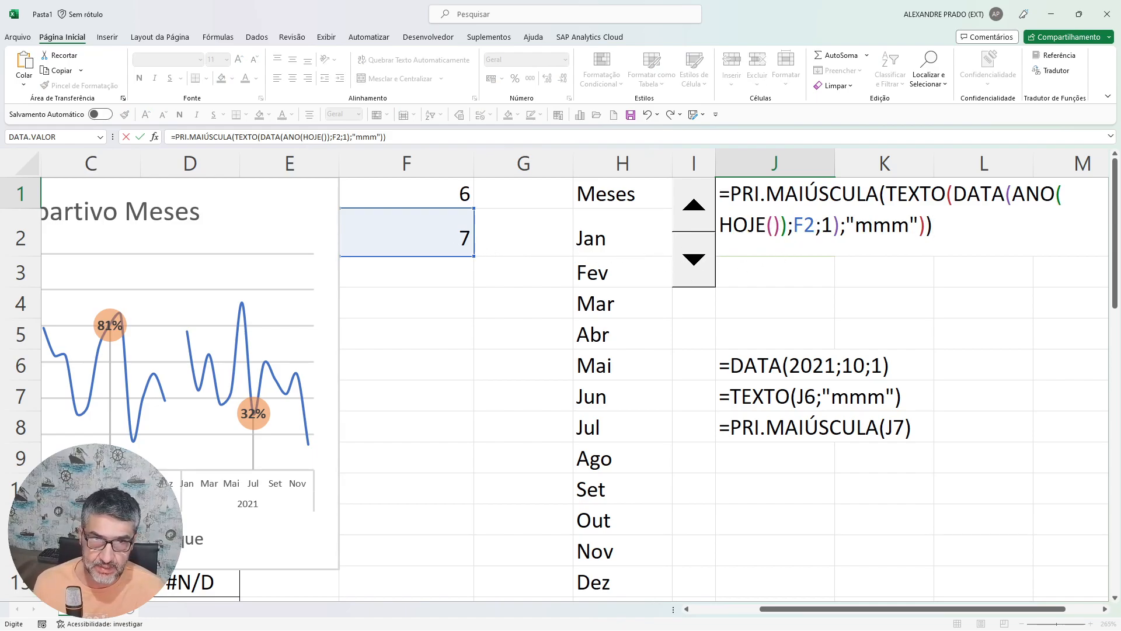
{"action": "left_click", "coordinate": [815, 226]}
{"action": "type", "text": "-1"}
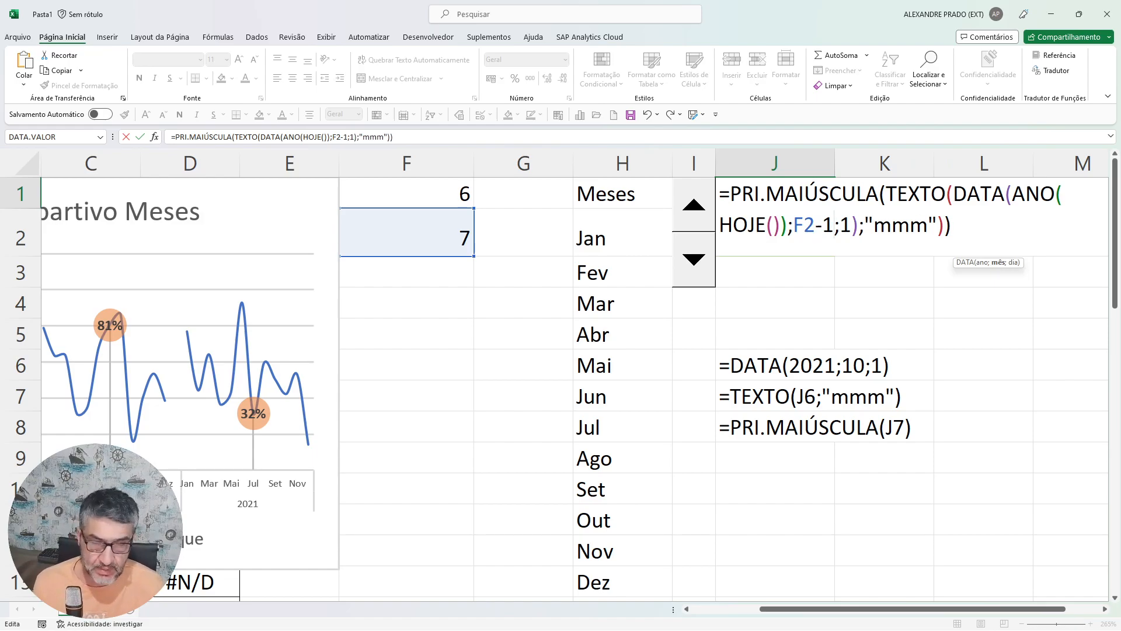
{"action": "key", "text": "Return"}
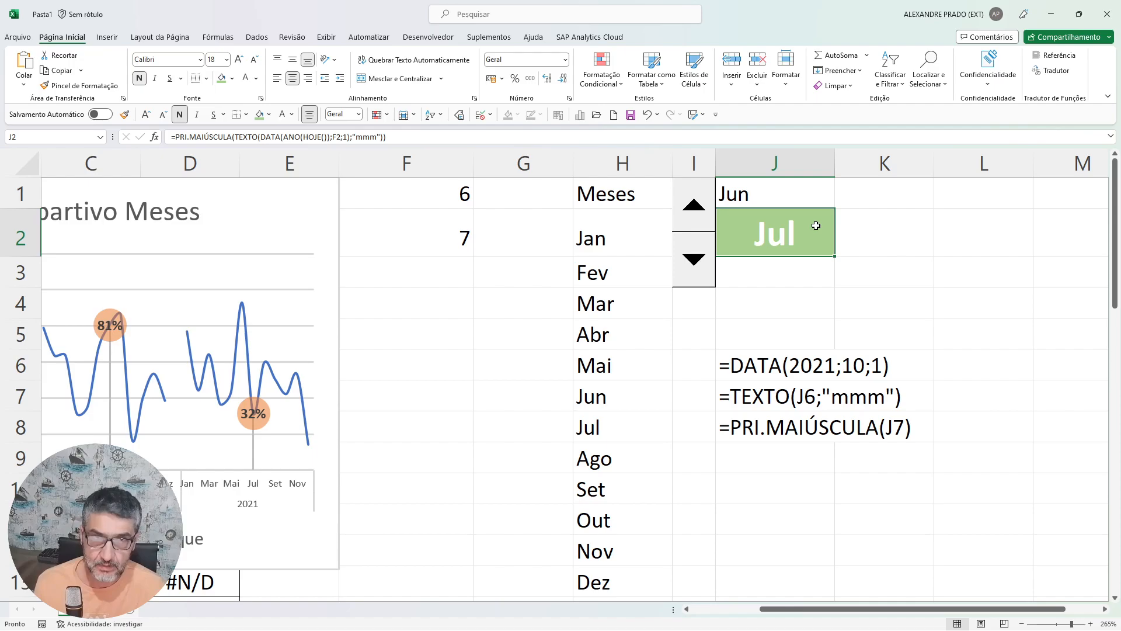
Center the previous-month abbreviation in cell J1 horizontally.
{"action": "left_click", "coordinate": [740, 191]}
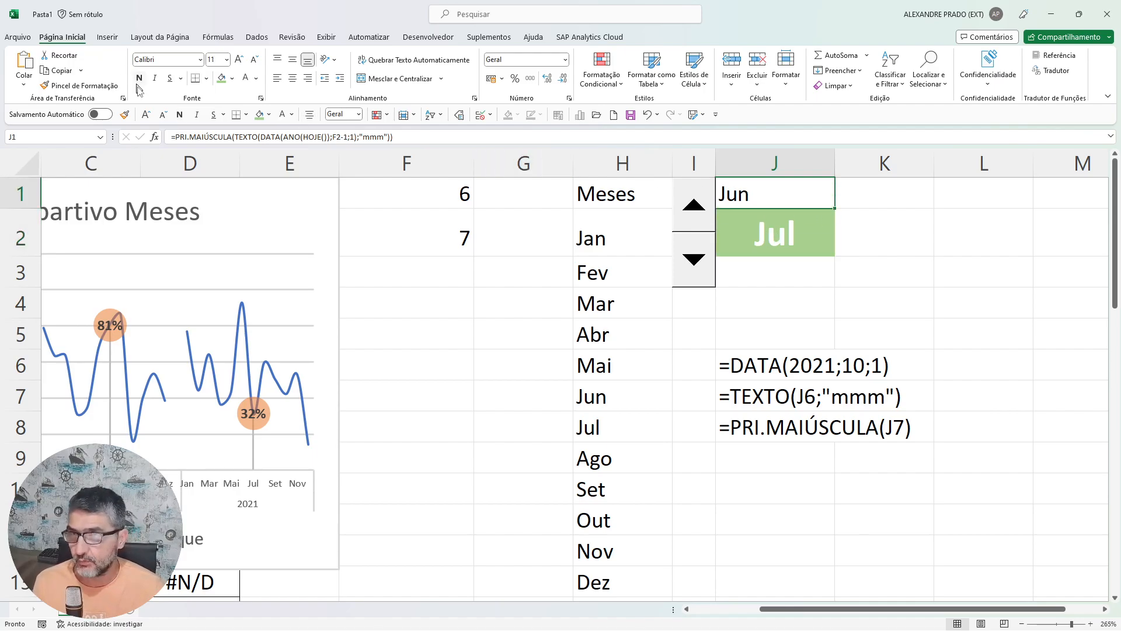
{"action": "left_click", "coordinate": [293, 78]}
{"action": "left_click", "coordinate": [806, 279]}
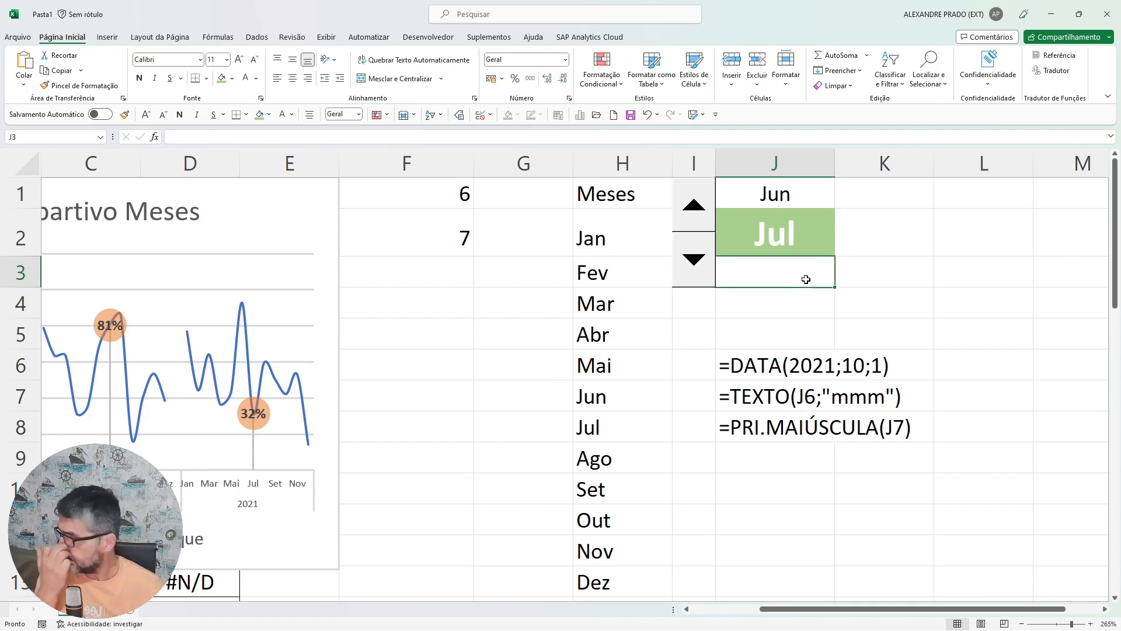
Reuse J2's formula in cell J3 with F2+1 as the month: =PRI.MAIÚSCULA(TEXTO(DATA(ANO(HOJE());F2+1;1);"mmm")).
{"action": "left_click", "coordinate": [789, 232]}
{"action": "left_click_drag", "start_coordinate": [175, 136], "coordinate": [388, 137]}
{"action": "key", "text": "ctrl+c"}
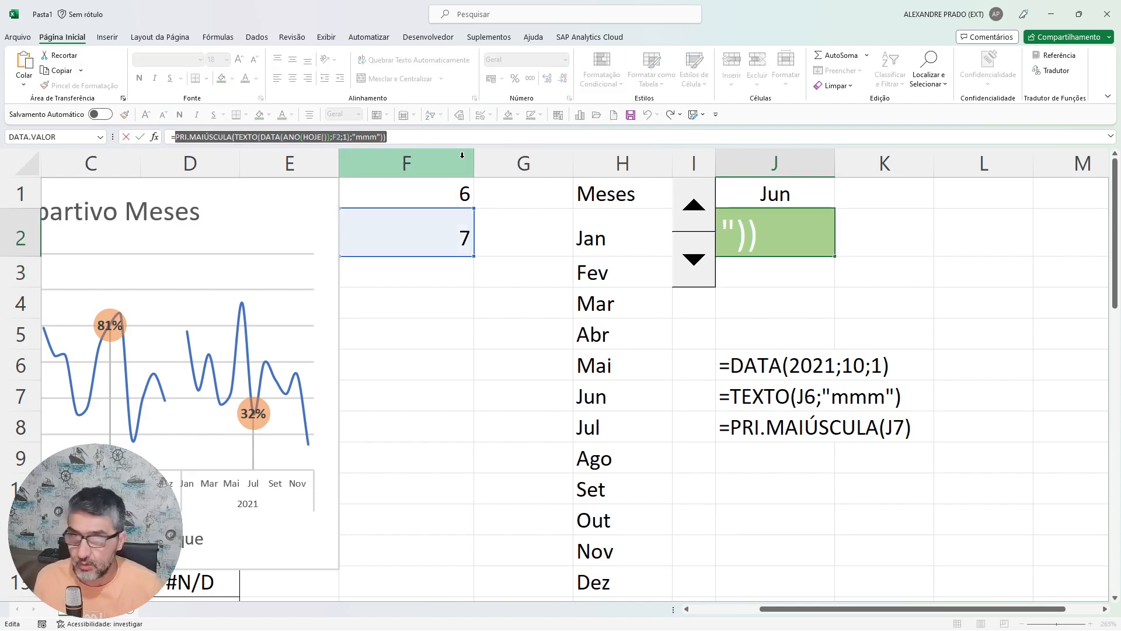
{"action": "key", "text": "Return"}
{"action": "type", "text": "="}
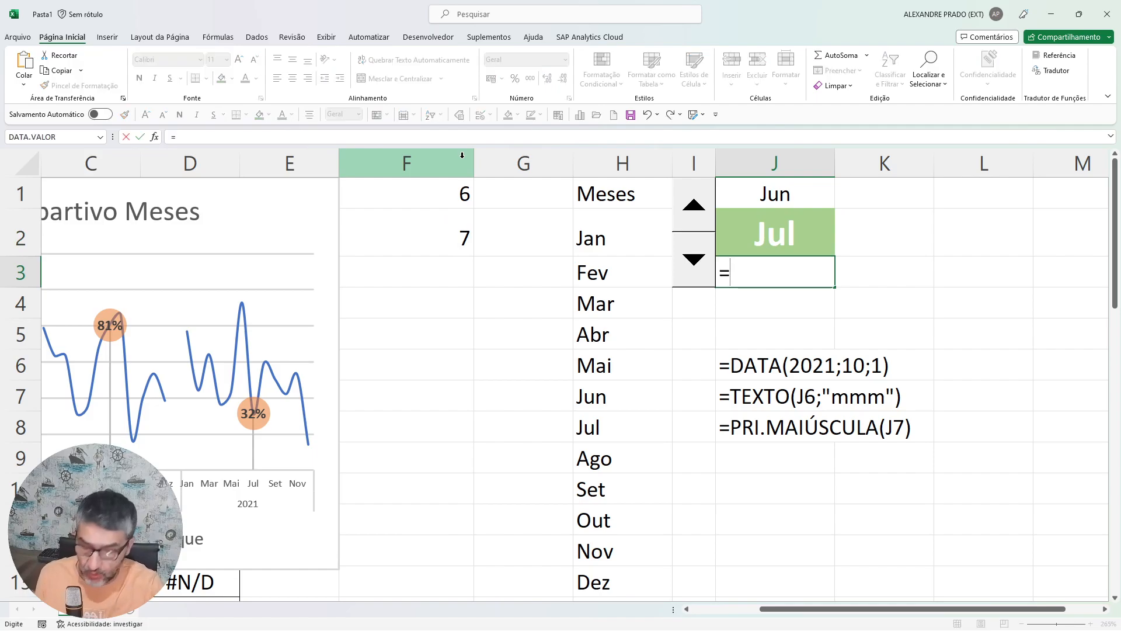
{"action": "key", "text": "ctrl+v"}
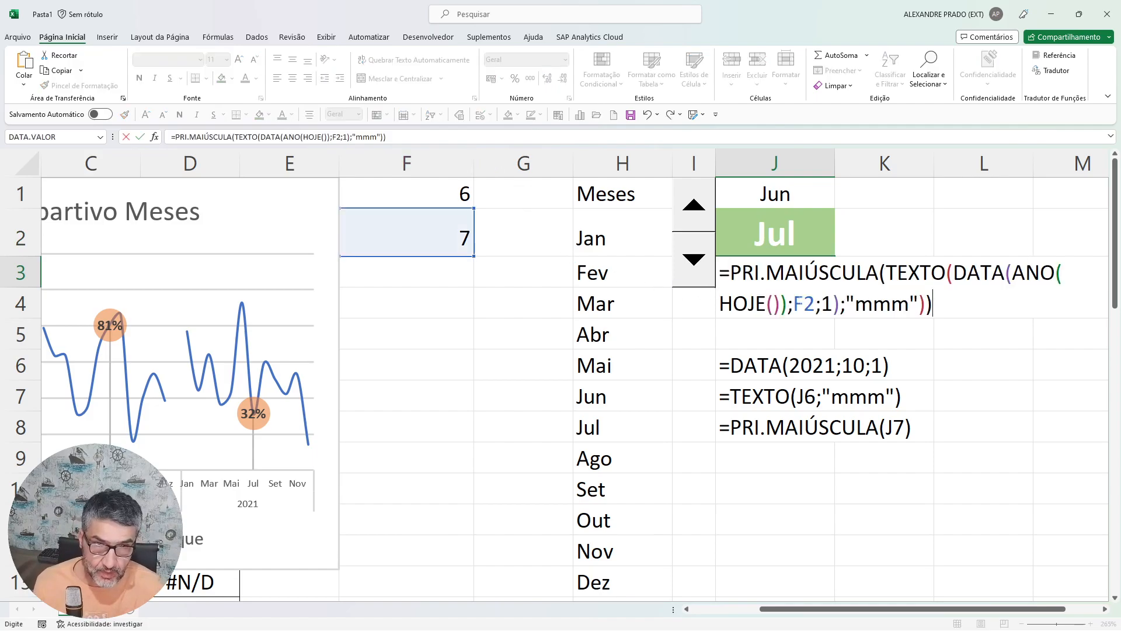
{"action": "left_click", "coordinate": [816, 304]}
{"action": "type", "text": "+1"}
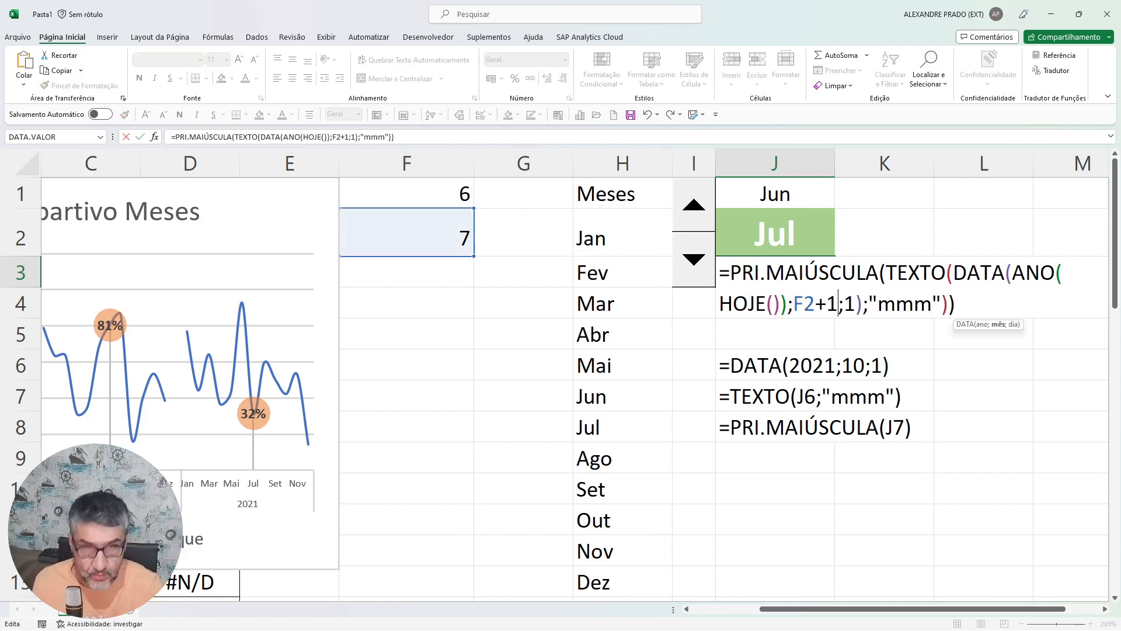
{"action": "key", "text": "Return"}
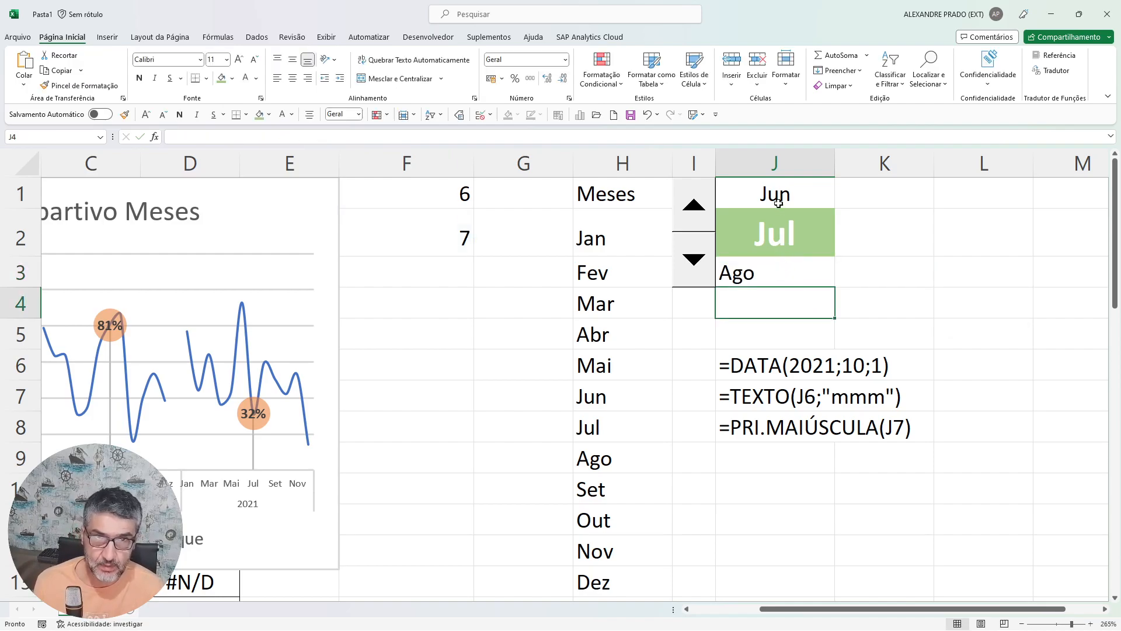
Format cell J3 as centered with the lightest theme green fill and a gray font (Branco, Plano de Fundo 1, Mais Escuro 50%).
{"action": "left_click", "coordinate": [757, 273]}
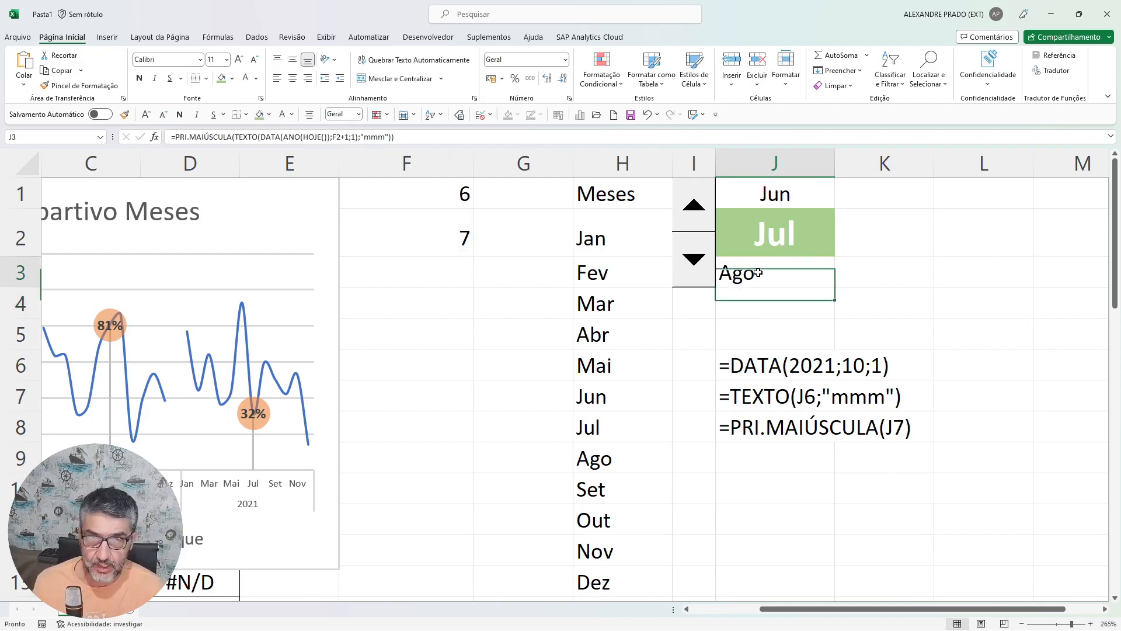
{"action": "left_click", "coordinate": [292, 78]}
{"action": "left_click", "coordinate": [231, 78]}
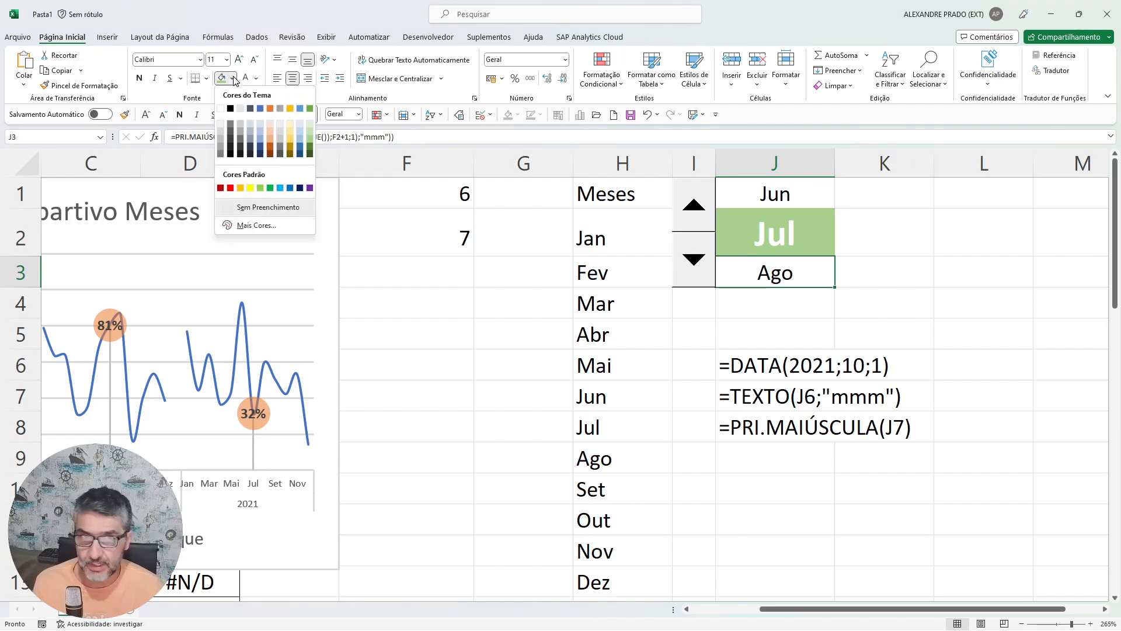
{"action": "left_click", "coordinate": [309, 128]}
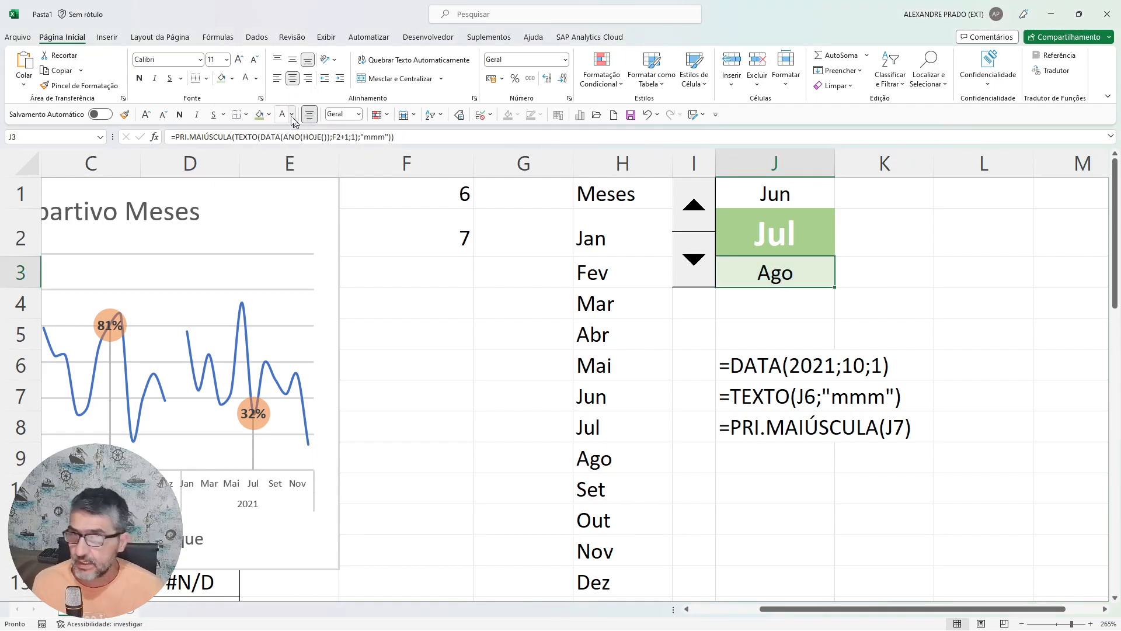
{"action": "left_click", "coordinate": [256, 79]}
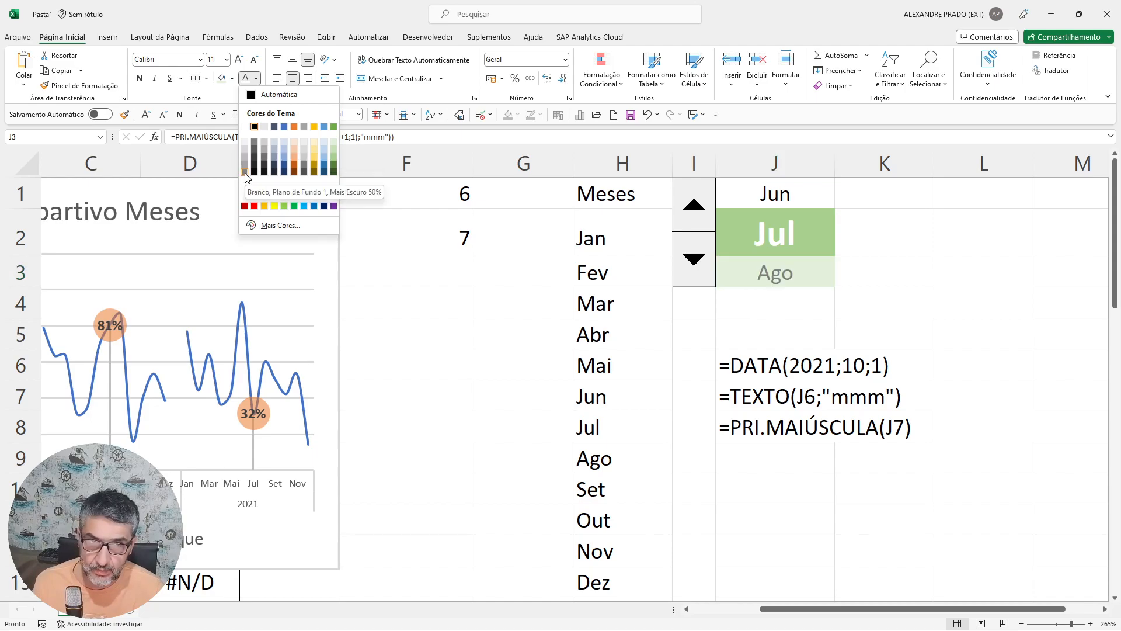
{"action": "left_click", "coordinate": [245, 173]}
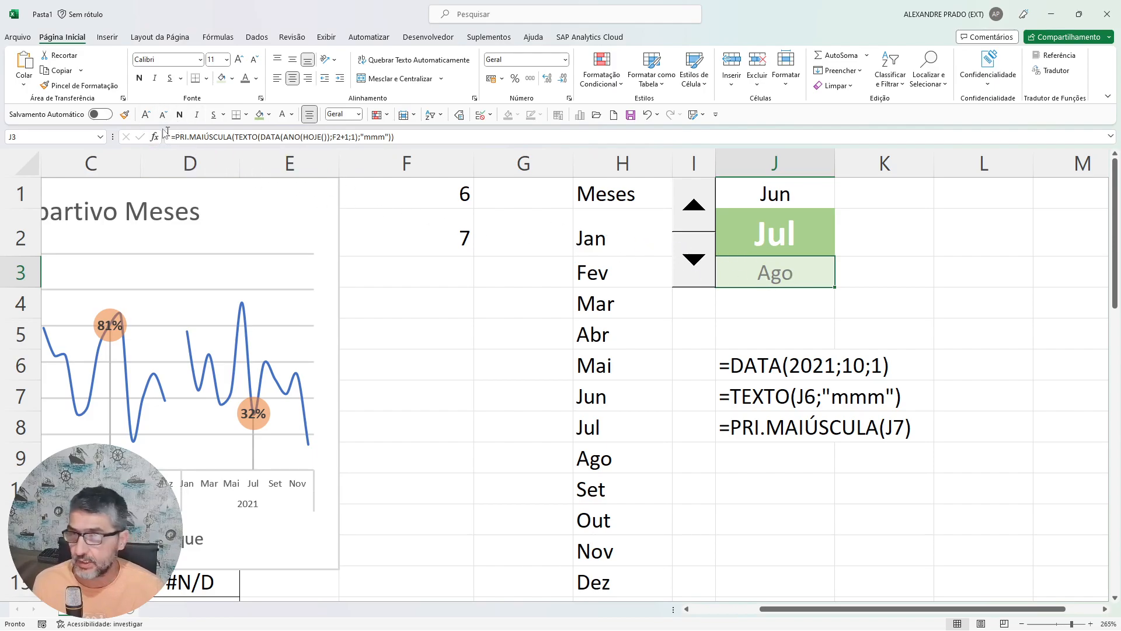
Copy the formatting of cell J3 onto cell J1 with the format painter.
{"action": "left_click", "coordinate": [125, 115]}
{"action": "left_click", "coordinate": [741, 193]}
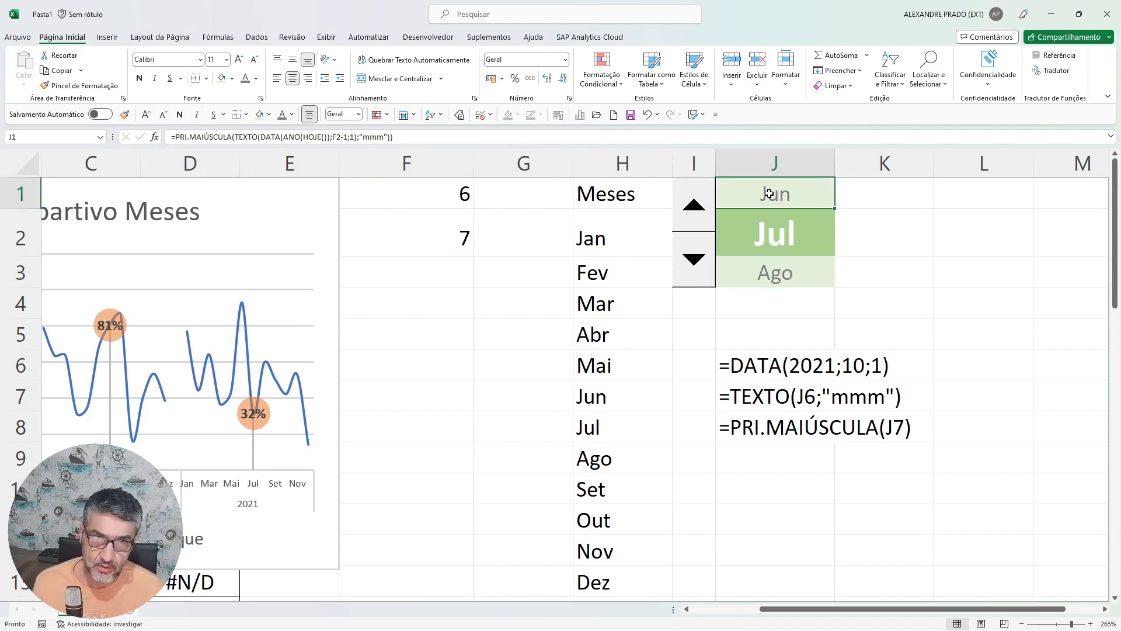
{"action": "left_click", "coordinate": [752, 316]}
Advance the month with the spin button up to Dez and return it to Jan.
{"action": "left_click", "coordinate": [701, 261]}
{"action": "left_click", "coordinate": [698, 262]}
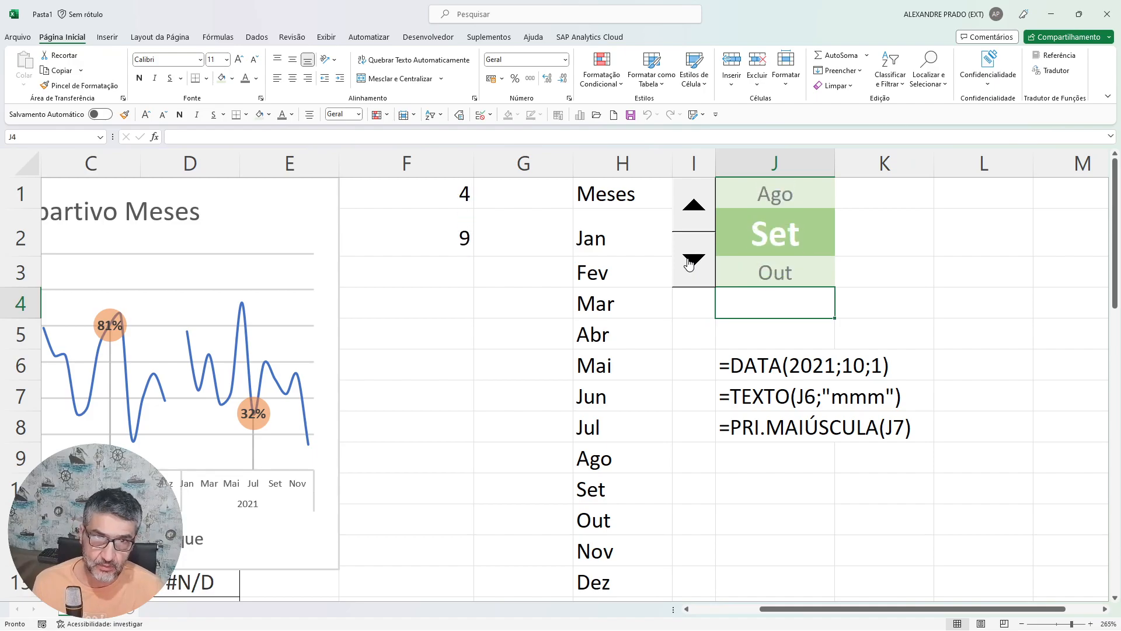
{"action": "left_click", "coordinate": [696, 263]}
{"action": "left_click", "coordinate": [690, 263]}
{"action": "left_click", "coordinate": [690, 264]}
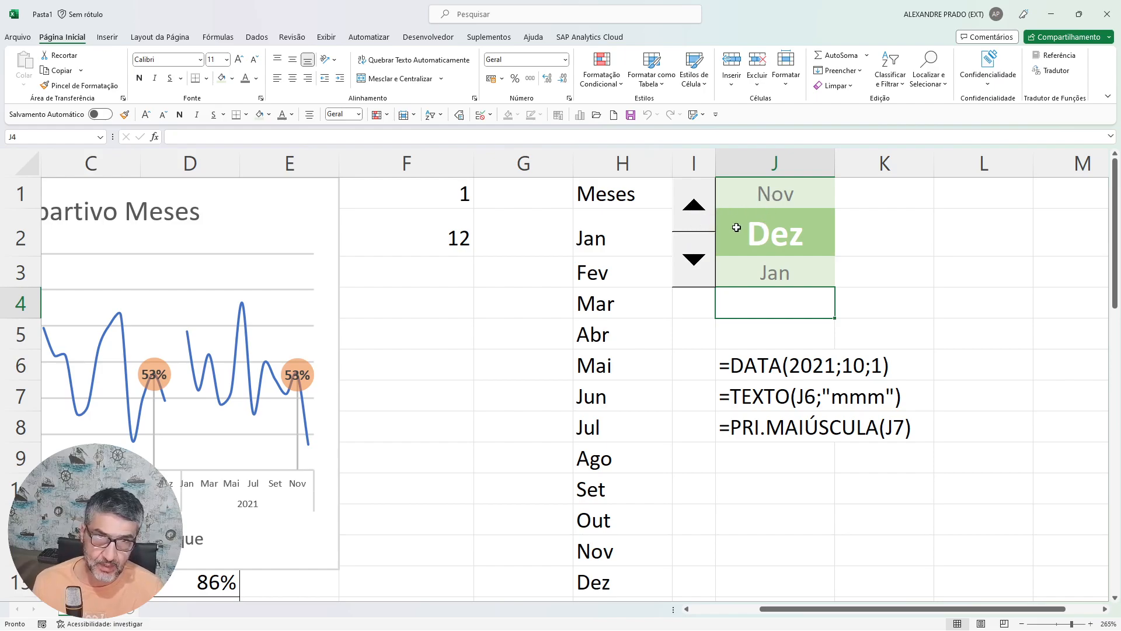
{"action": "left_click_drag", "start_coordinate": [702, 214], "coordinate": [694, 206]}
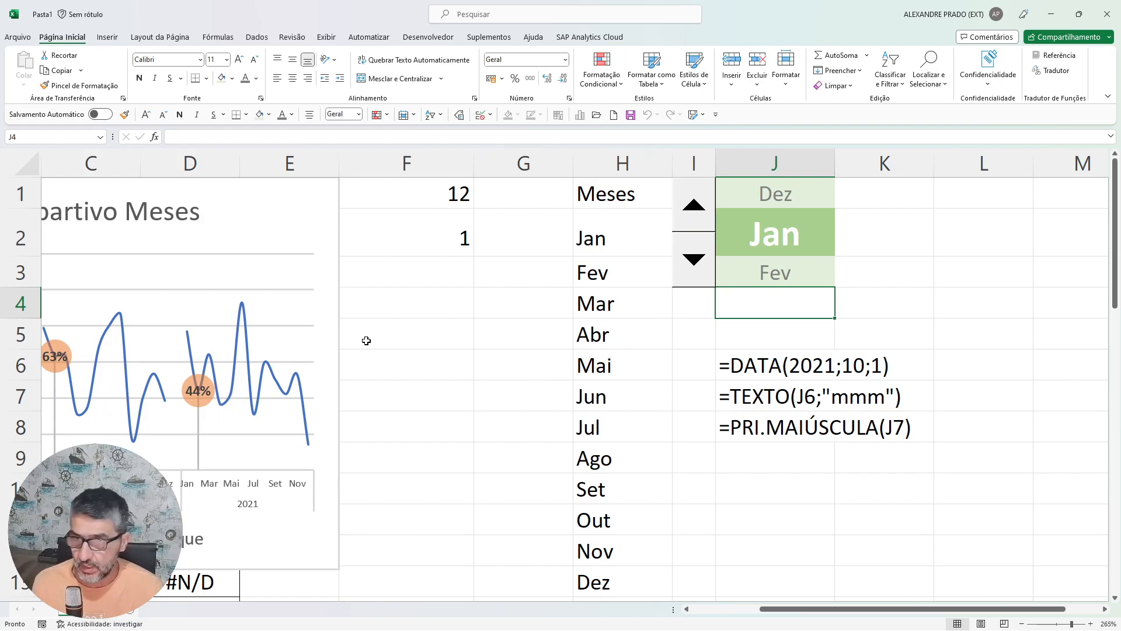
Widen the Compartivo Meses chart so its right edge meets the spin button at column I.
{"action": "left_click", "coordinate": [340, 315]}
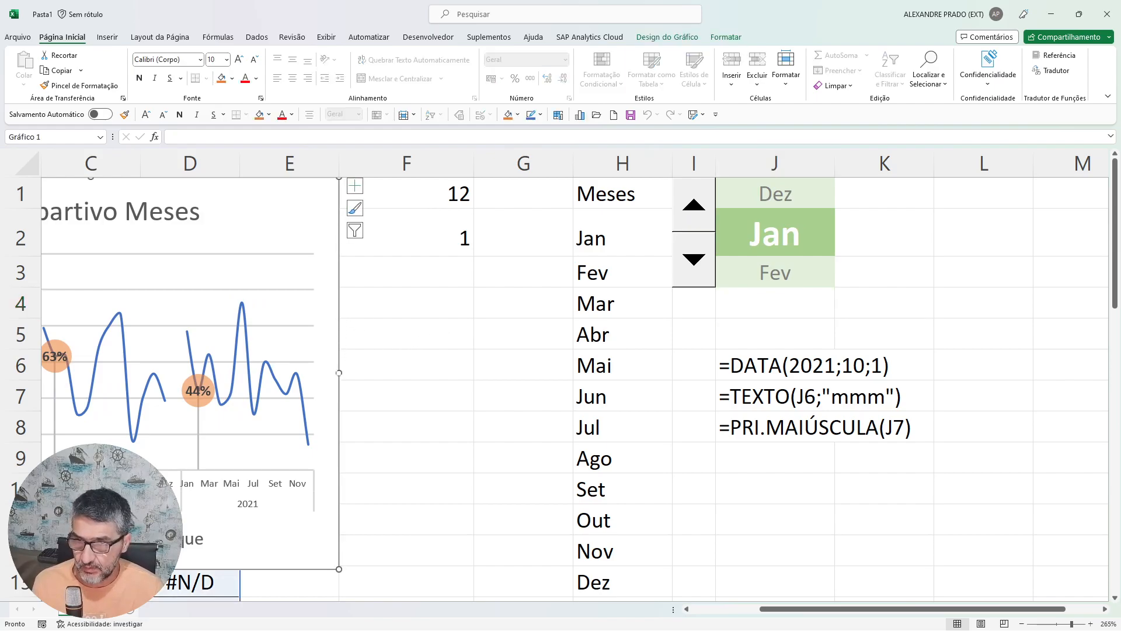
{"action": "left_click_drag", "start_coordinate": [339, 373], "coordinate": [673, 373]}
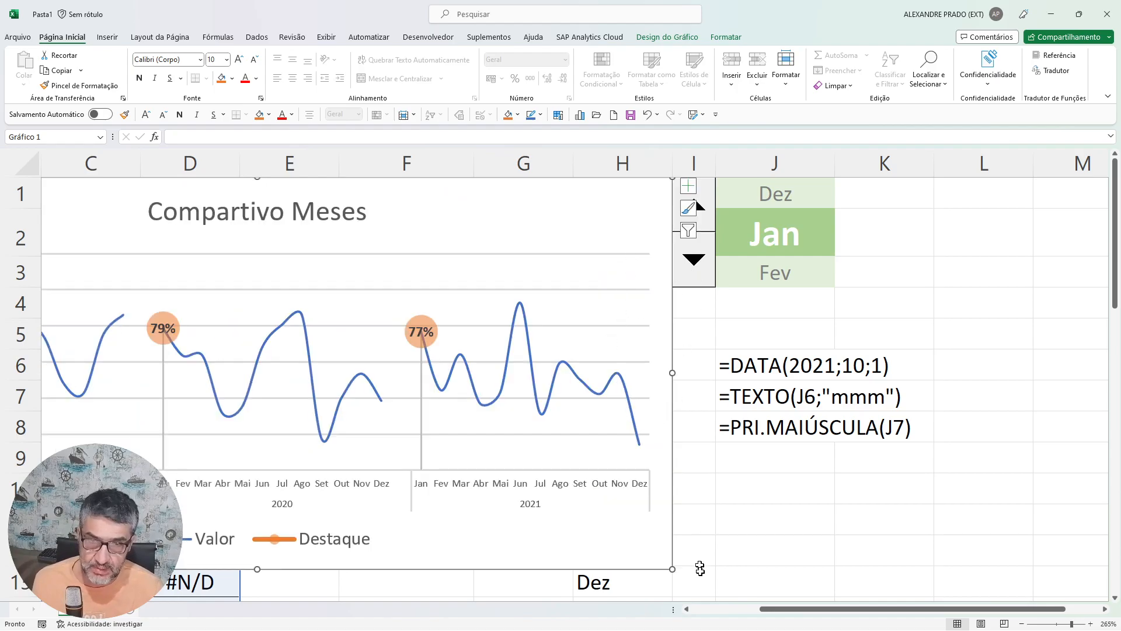
{"action": "left_click_drag", "start_coordinate": [834, 613], "coordinate": [764, 610]}
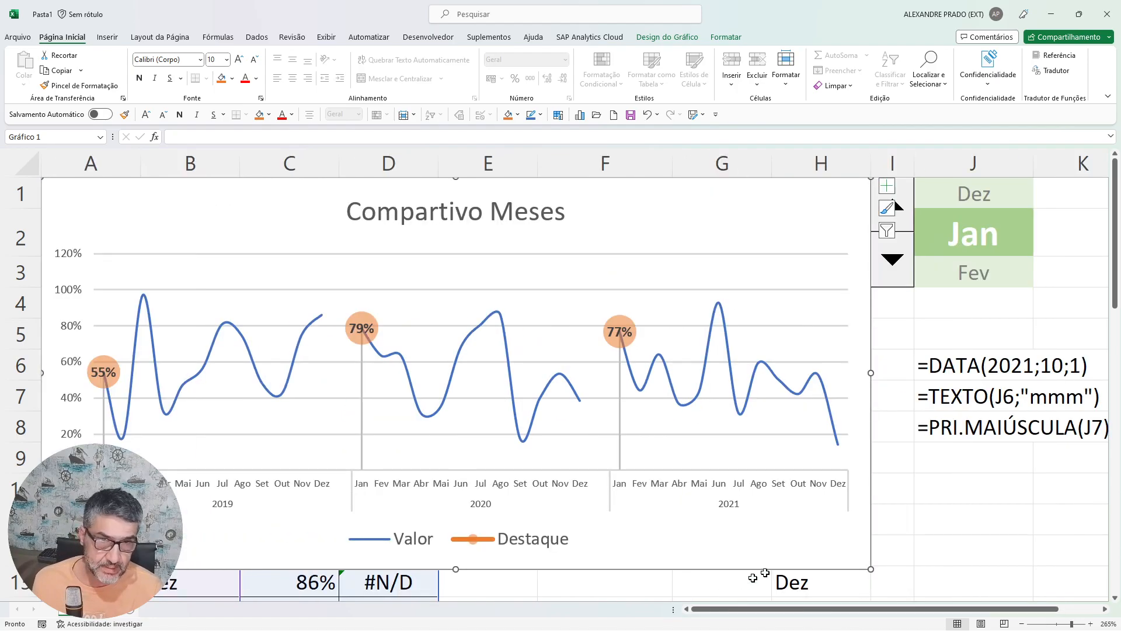
Delete the example formula texts in cells J6 to J8.
{"action": "left_click_drag", "start_coordinate": [922, 372], "coordinate": [946, 434]}
{"action": "key", "text": "Delete"}
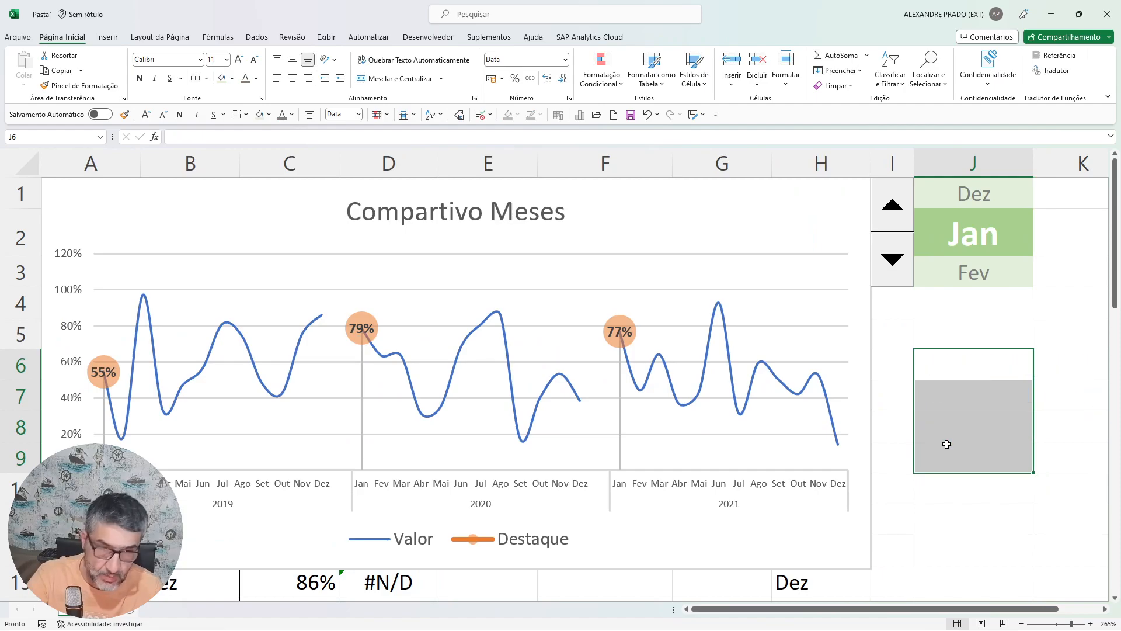
{"action": "left_click", "coordinate": [943, 437]}
Increase the chart's height by extending its lower edge to about the end of row 13.
{"action": "left_click", "coordinate": [478, 562]}
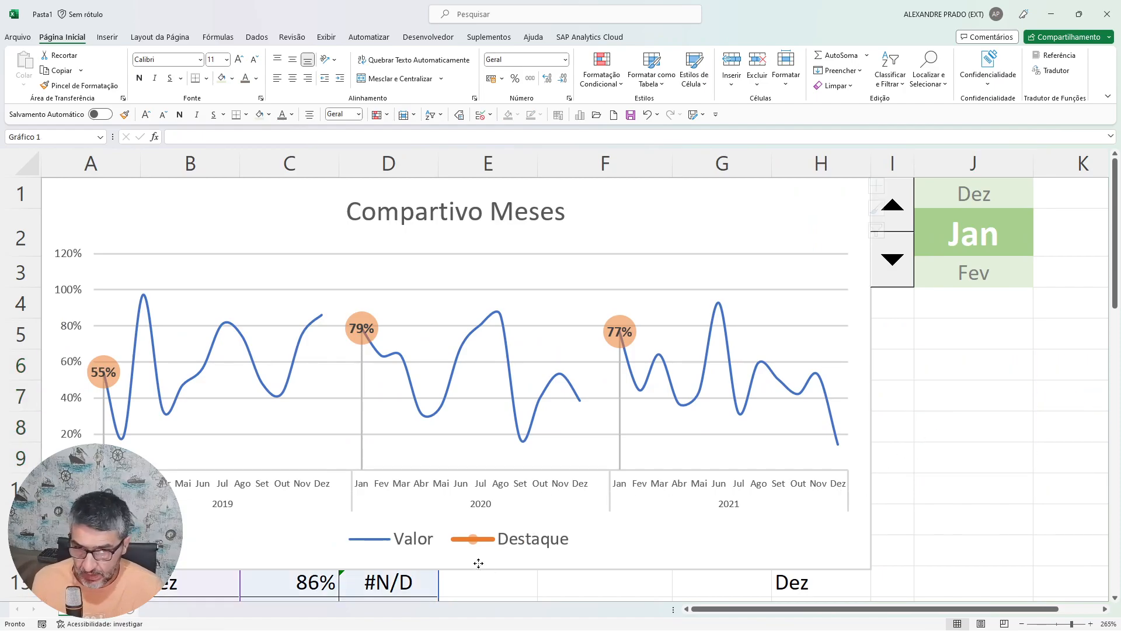
{"action": "left_click_drag", "start_coordinate": [455, 568], "coordinate": [455, 595]}
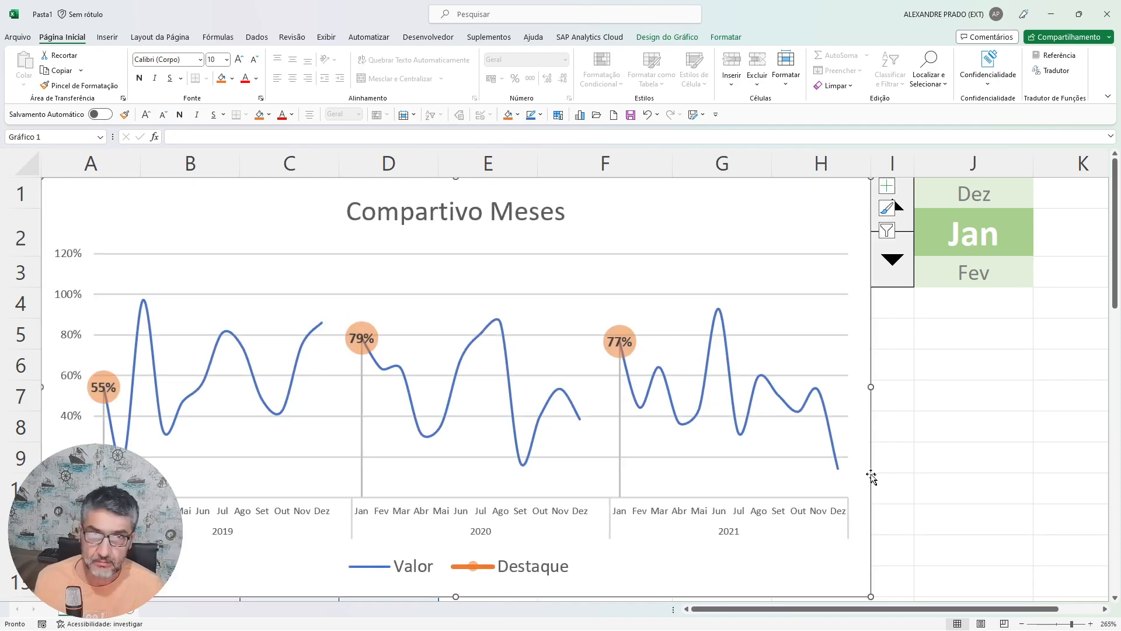
{"action": "left_click", "coordinate": [977, 368]}
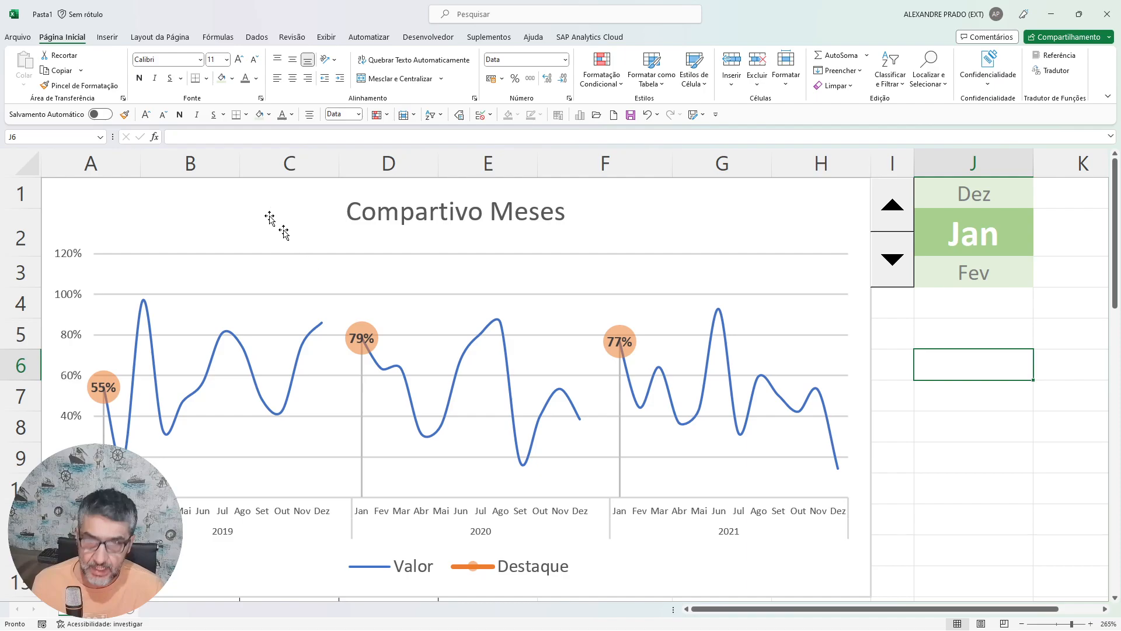
Apply a gradient fill to the chart area of the months comparison chart.
{"action": "left_click", "coordinate": [120, 203]}
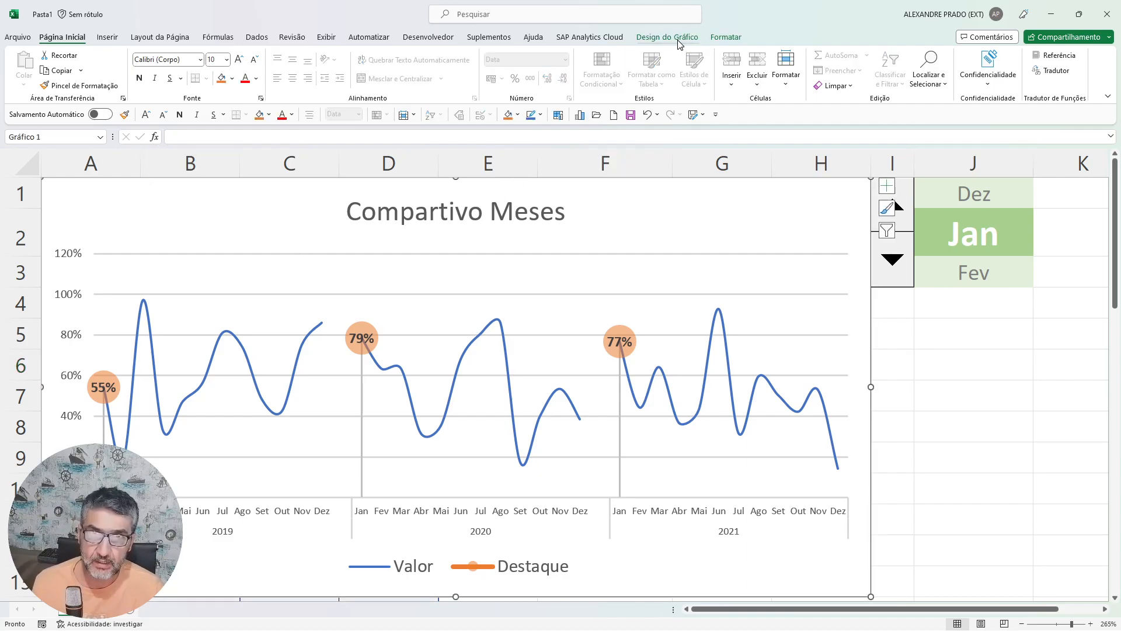
{"action": "right_click", "coordinate": [656, 202]}
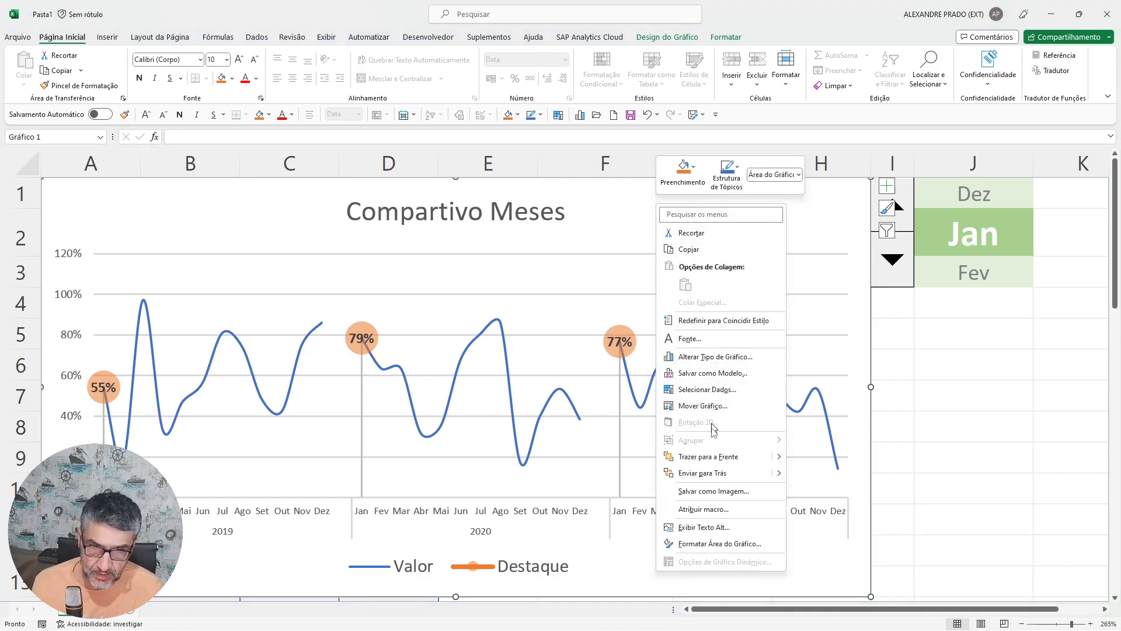
{"action": "left_click", "coordinate": [713, 547]}
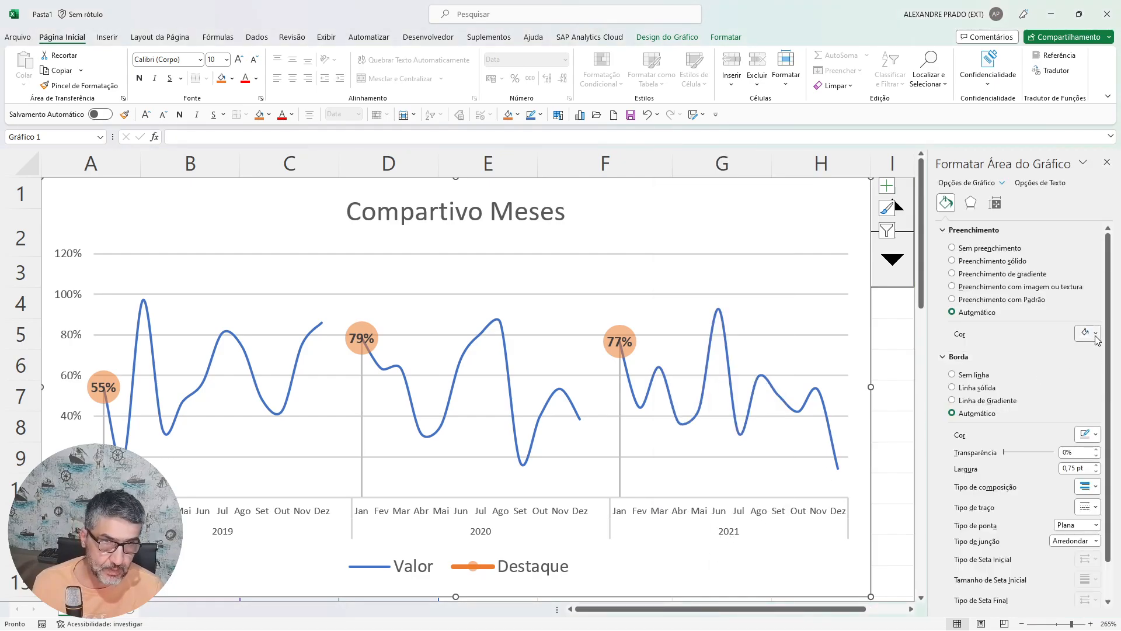
{"action": "left_click", "coordinate": [988, 274]}
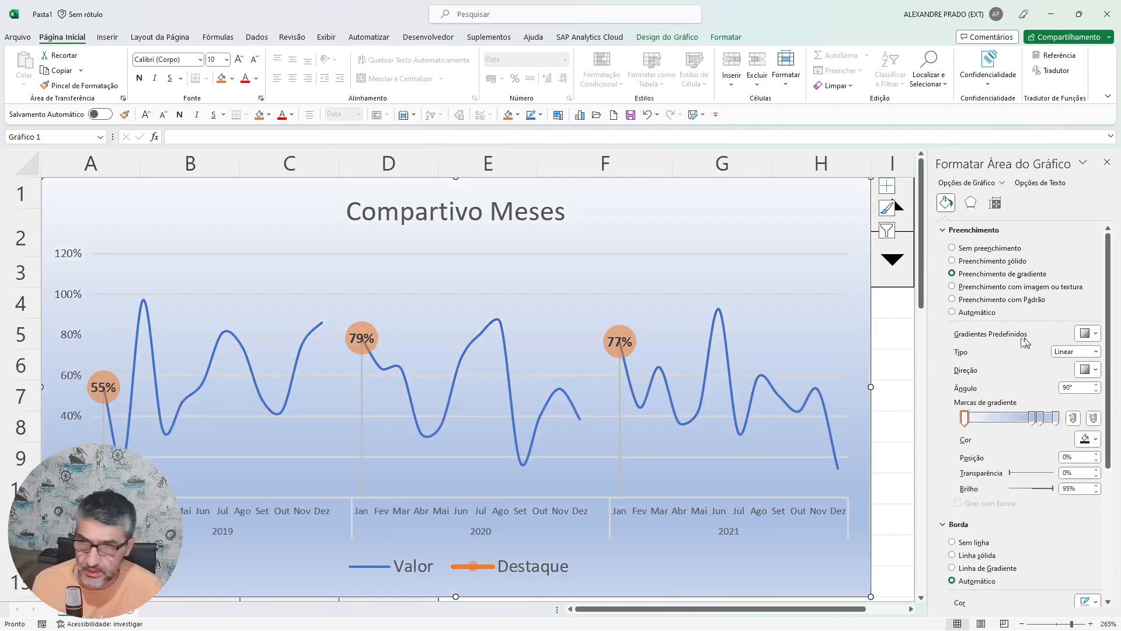
{"action": "left_click", "coordinate": [886, 363]}
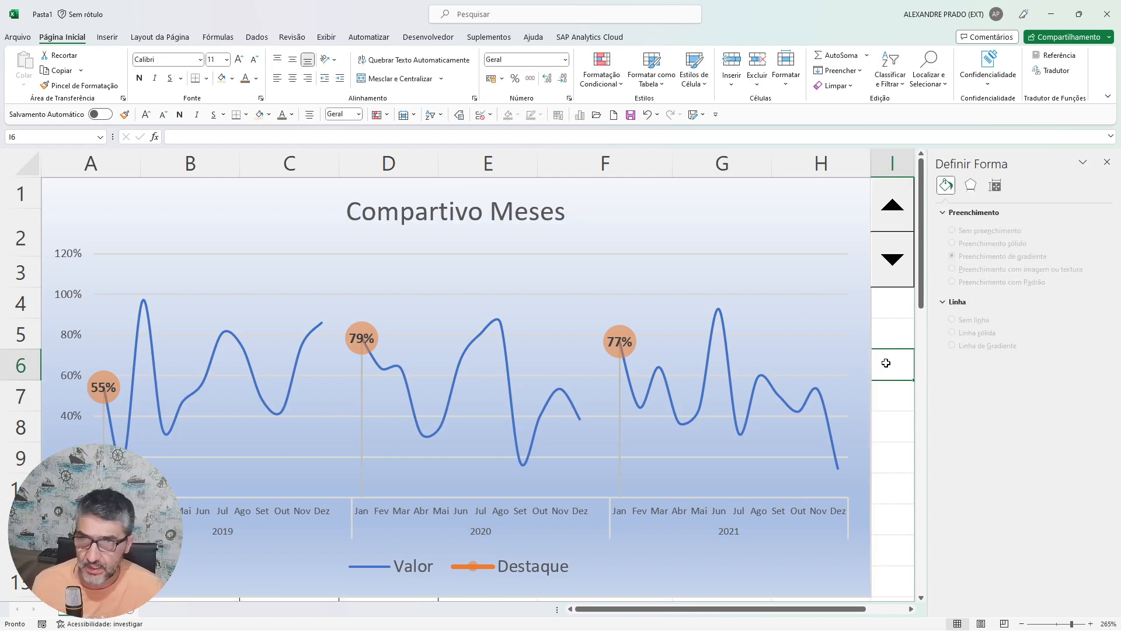
Correct the chart title's spelling to "Comparativo Meses" and close the formatting pane.
{"action": "left_click", "coordinate": [435, 215]}
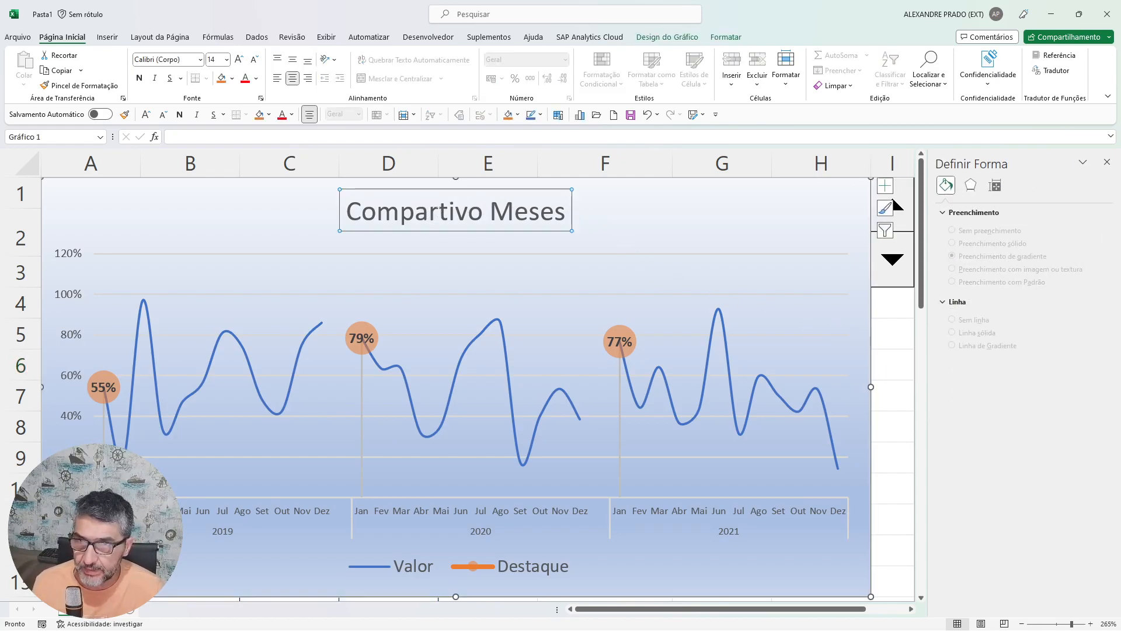
{"action": "left_click", "coordinate": [440, 212]}
{"action": "type", "text": "a"}
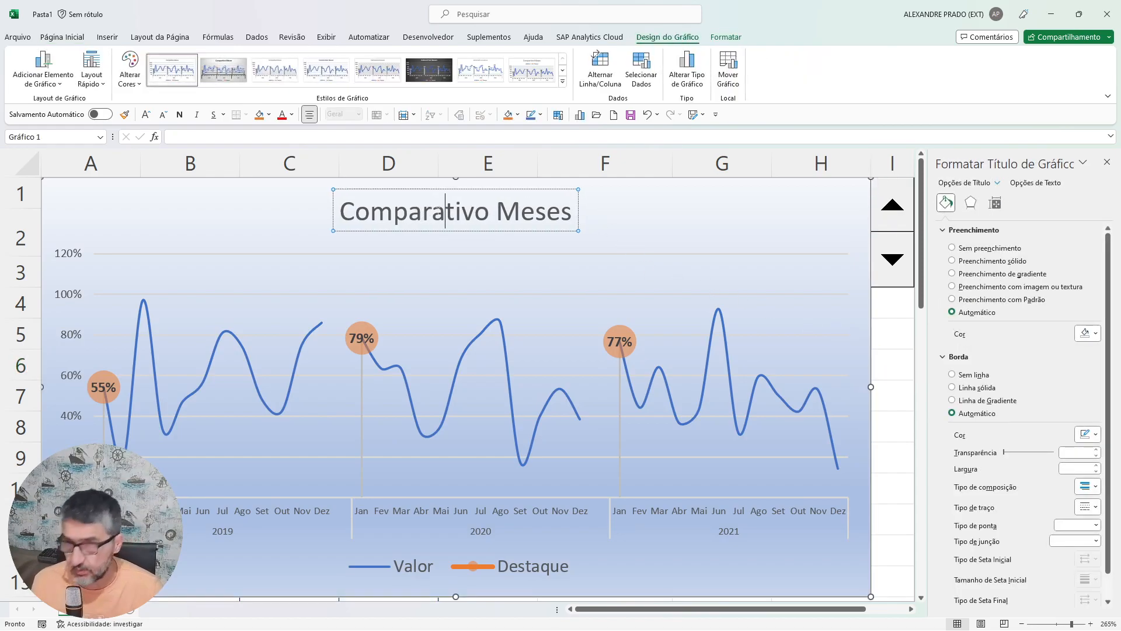
{"action": "left_click", "coordinate": [679, 220]}
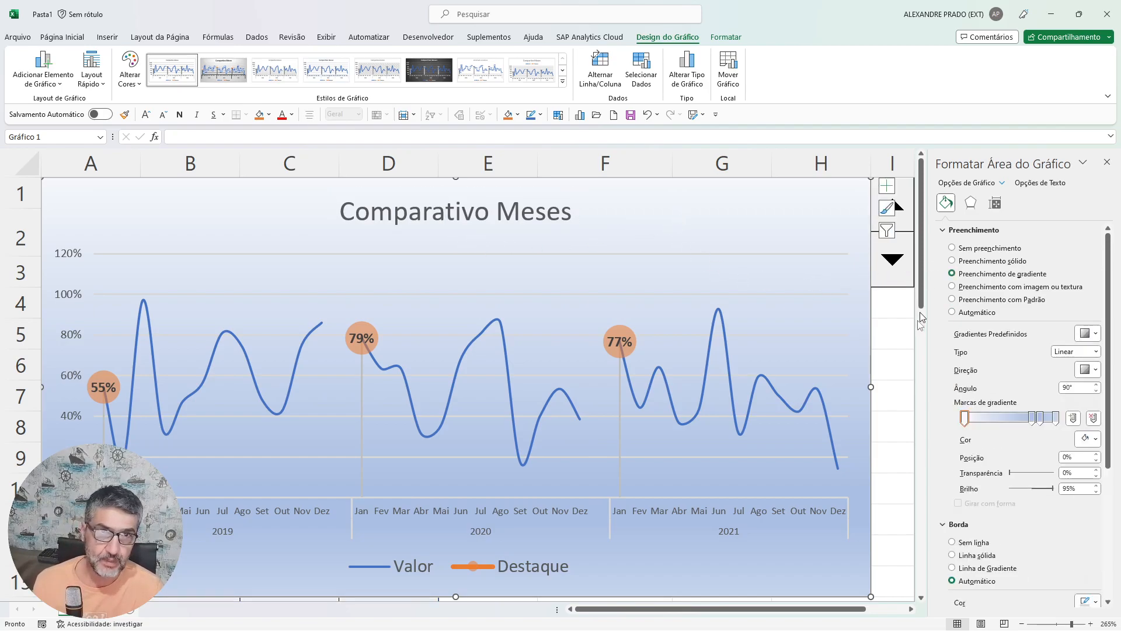
{"action": "left_click", "coordinate": [1107, 162]}
{"action": "left_click", "coordinate": [917, 319]}
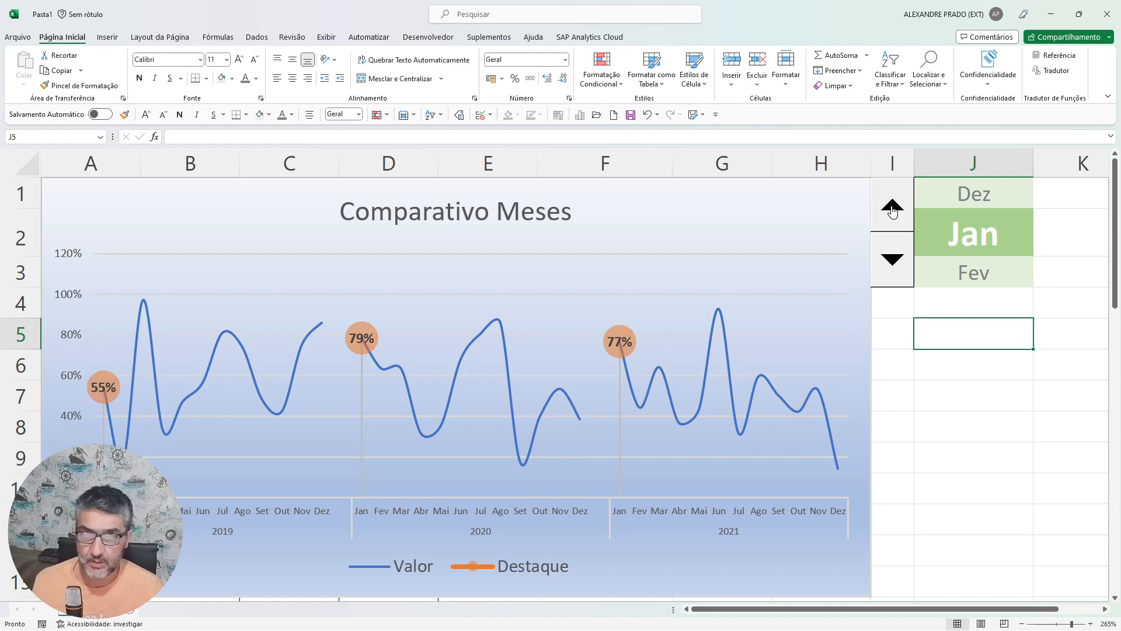
Advance the selected month to Jul with the spin button to test the chart's highlight markers.
{"action": "left_click", "coordinate": [894, 256]}
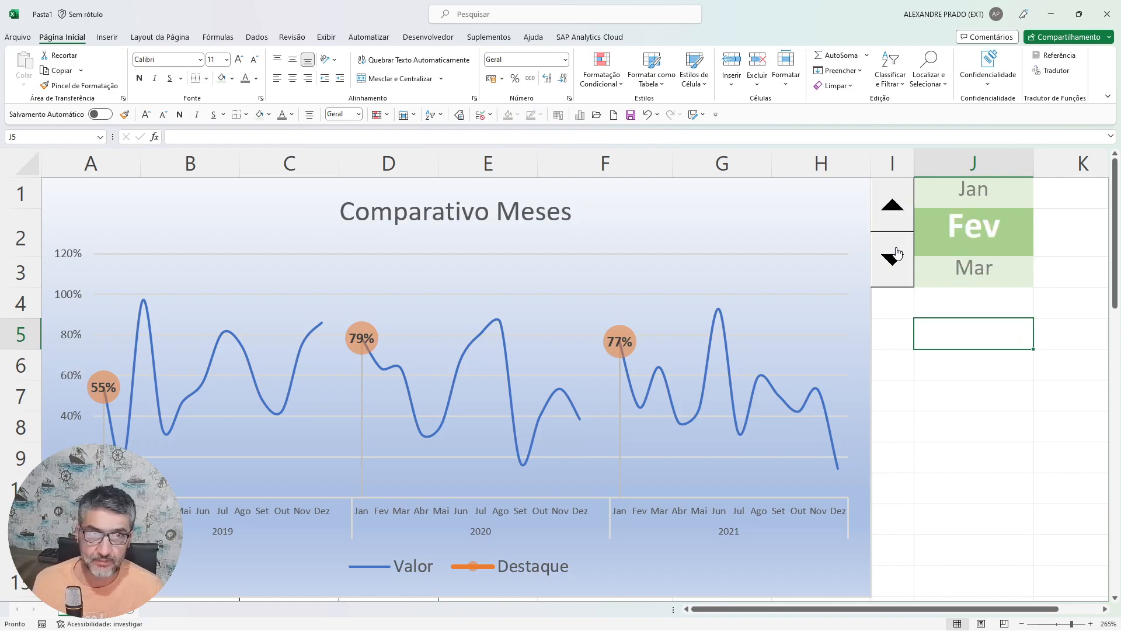
{"action": "left_click", "coordinate": [894, 255]}
{"action": "left_click", "coordinate": [895, 255]}
{"action": "left_click", "coordinate": [898, 253]}
{"action": "left_click", "coordinate": [897, 253]}
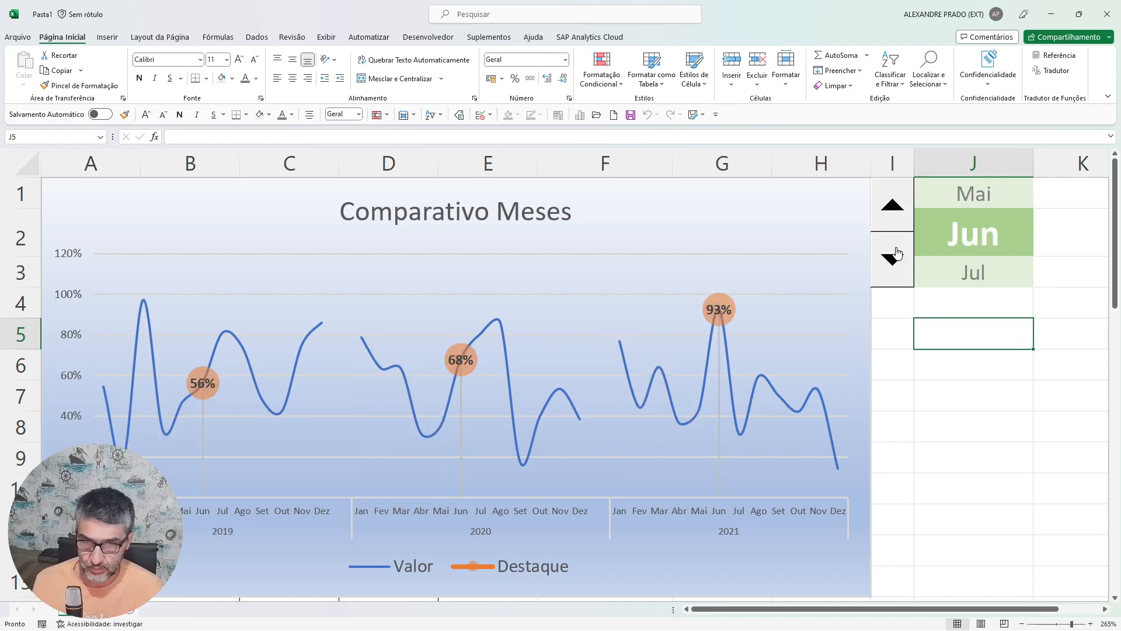
{"action": "left_click", "coordinate": [895, 255]}
Delete the Valor and Destaque legend from the chart and deselect the chart.
{"action": "left_click", "coordinate": [510, 569]}
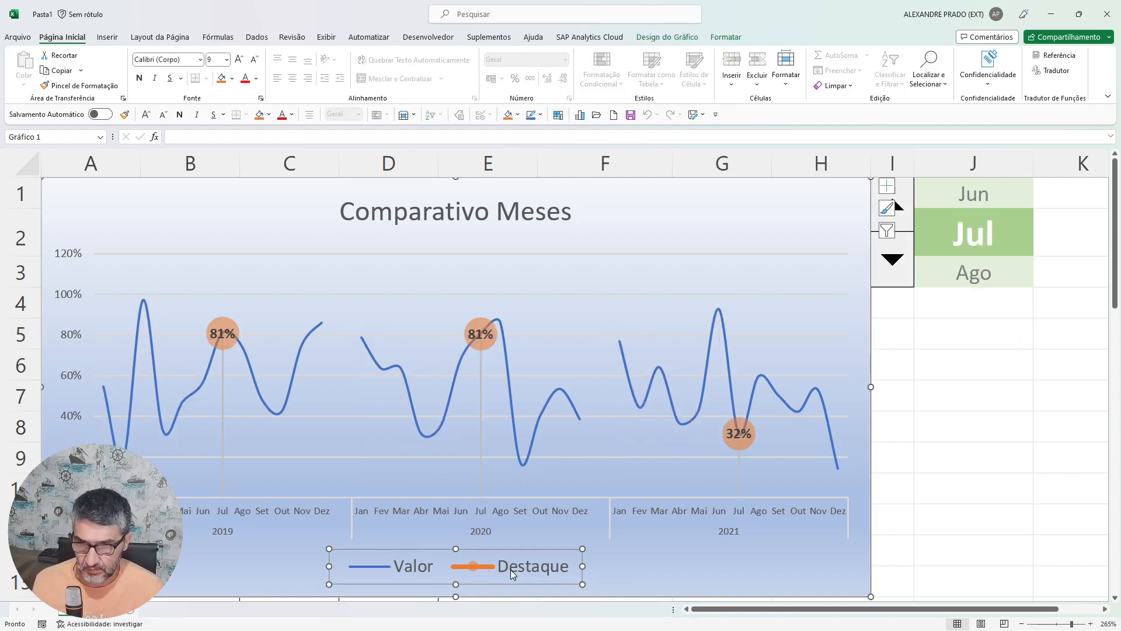
{"action": "key", "text": "Delete"}
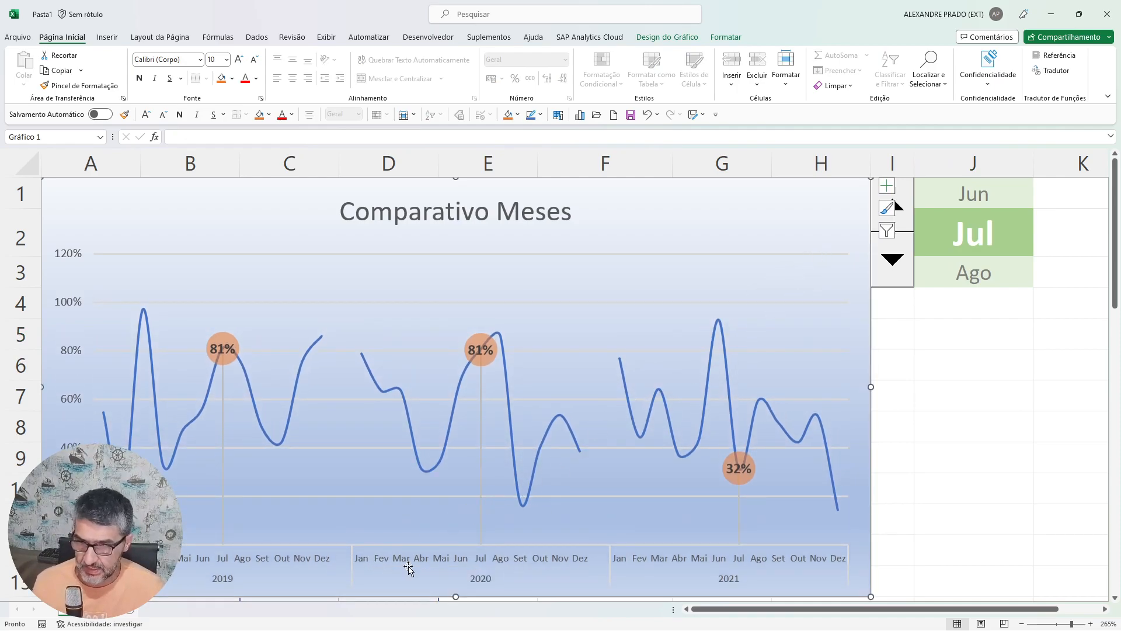
{"action": "left_click", "coordinate": [411, 563]}
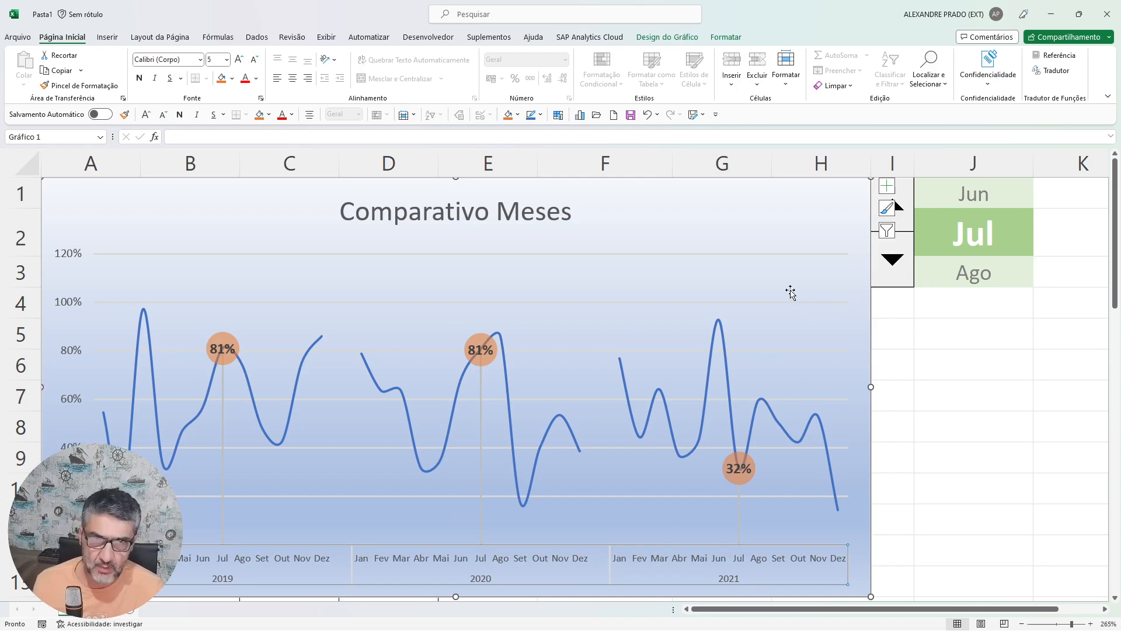
{"action": "left_click", "coordinate": [913, 372]}
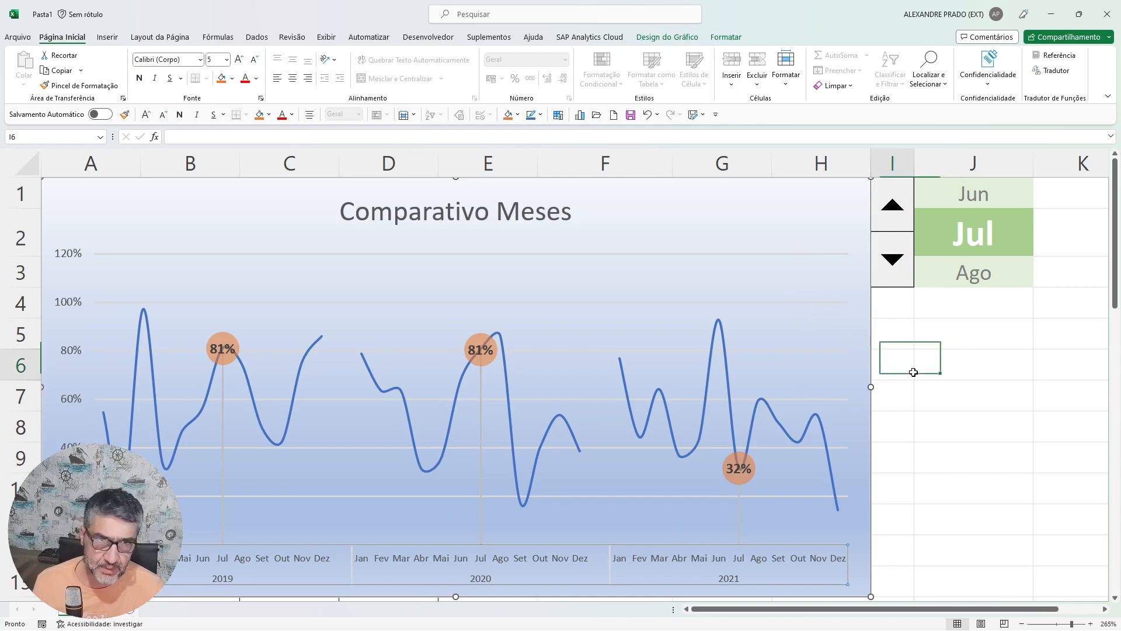
Step the selected month back to Jan with the spin button to check the highlights.
{"action": "left_click", "coordinate": [893, 206]}
{"action": "left_click", "coordinate": [893, 206]}
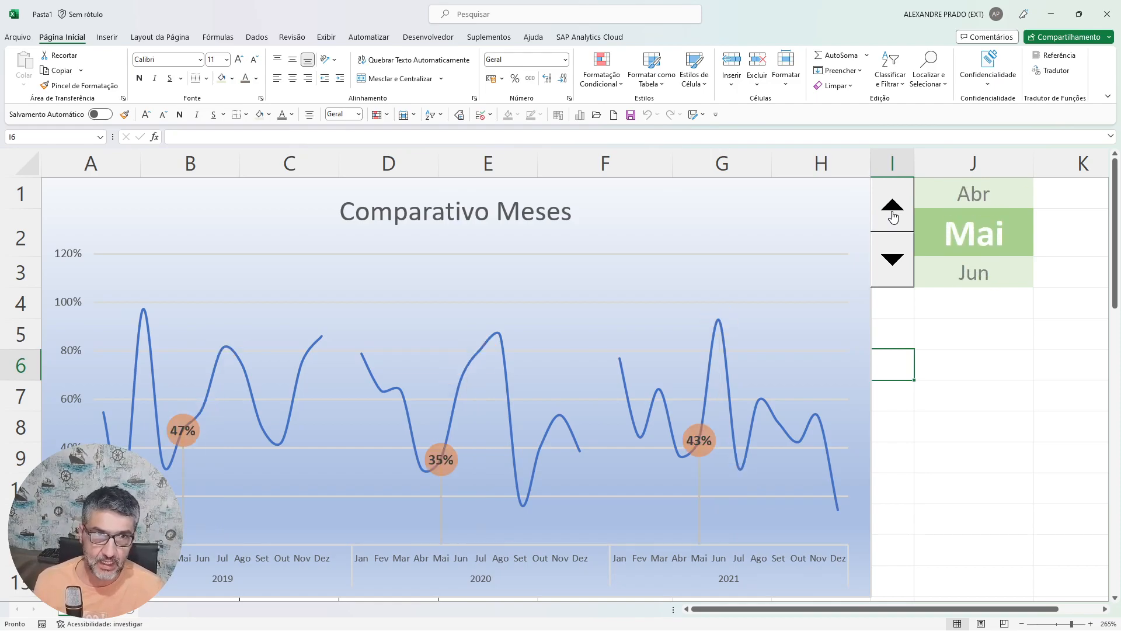
{"action": "left_click", "coordinate": [893, 205]}
{"action": "left_click", "coordinate": [893, 206]}
{"action": "left_click", "coordinate": [893, 205]}
{"action": "left_click", "coordinate": [893, 206]}
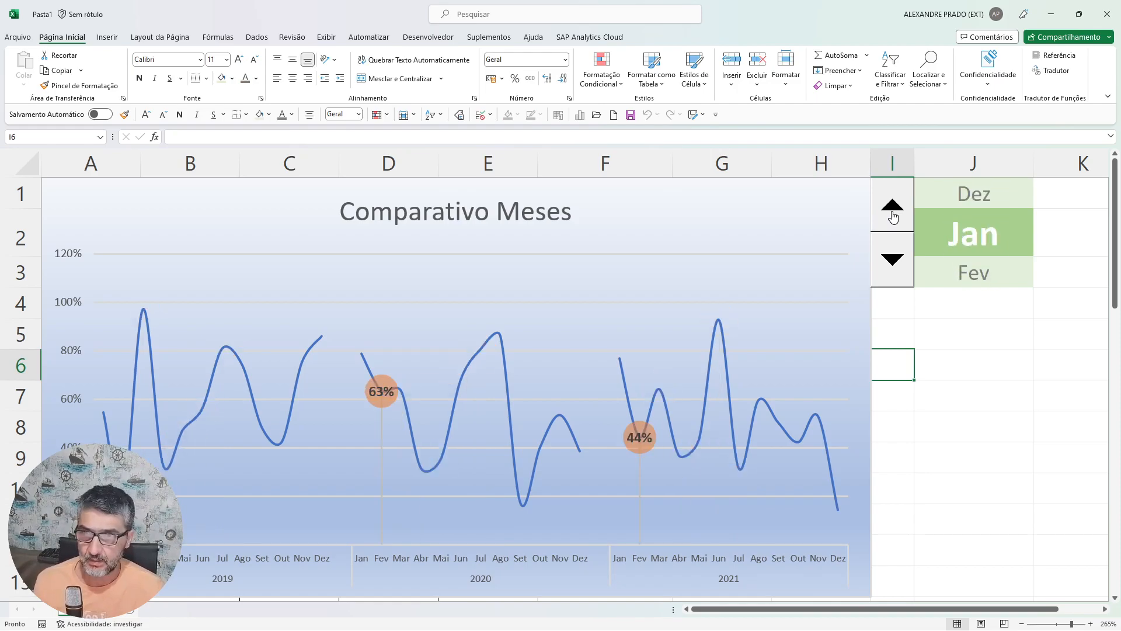
Advance the selected month through the whole year to Dez with the spin button, checking the highlighted points.
{"action": "left_click", "coordinate": [897, 259]}
{"action": "left_click", "coordinate": [897, 259]}
{"action": "left_click", "coordinate": [899, 260]}
{"action": "left_click", "coordinate": [900, 261]}
{"action": "left_click", "coordinate": [900, 261]}
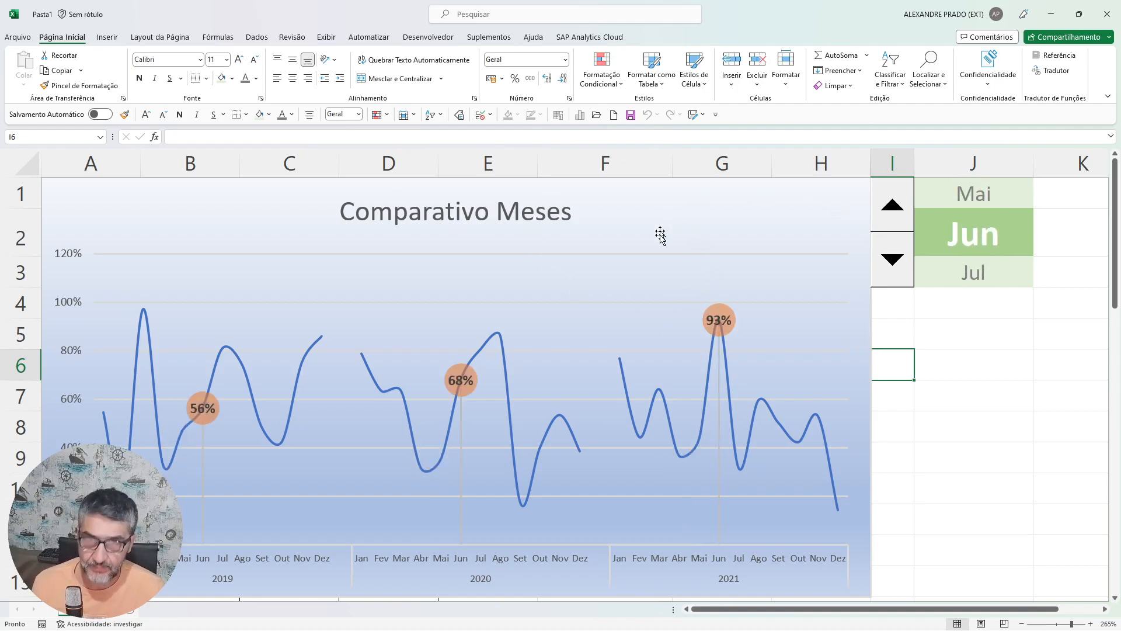
{"action": "left_click", "coordinate": [889, 260]}
{"action": "left_click", "coordinate": [889, 260]}
{"action": "left_click", "coordinate": [889, 260]}
{"action": "left_click", "coordinate": [889, 260]}
{"action": "left_click", "coordinate": [889, 260]}
{"action": "left_click", "coordinate": [889, 261]}
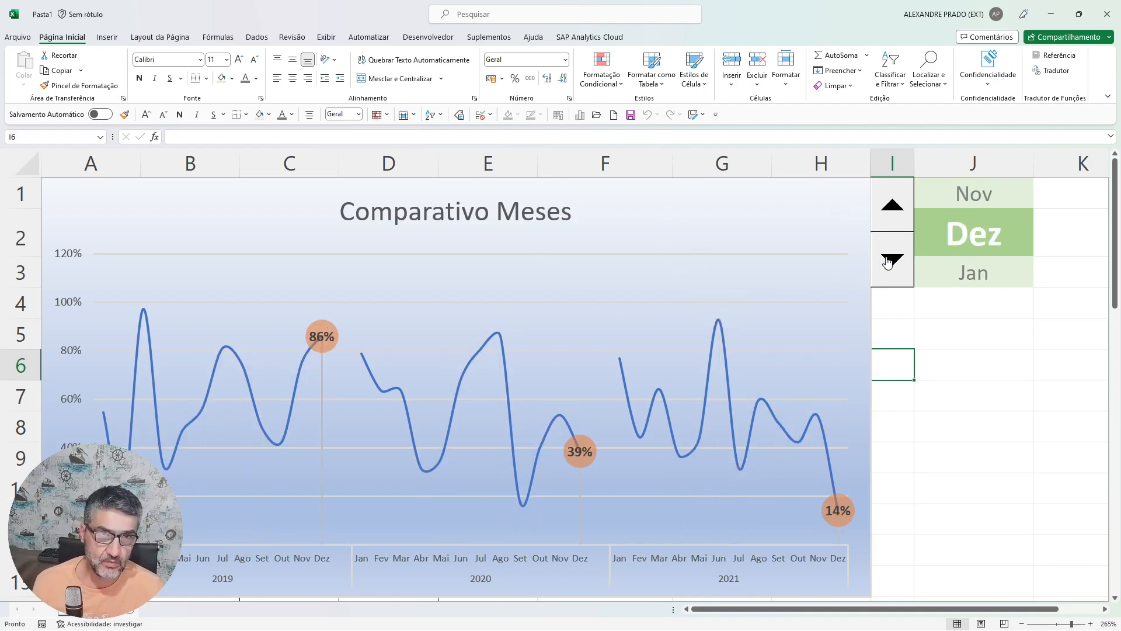
Move the selected month back from Dez to Mar with the spin button.
{"action": "left_click", "coordinate": [890, 219]}
{"action": "triple_click", "coordinate": [890, 219]}
{"action": "double_click", "coordinate": [890, 219]}
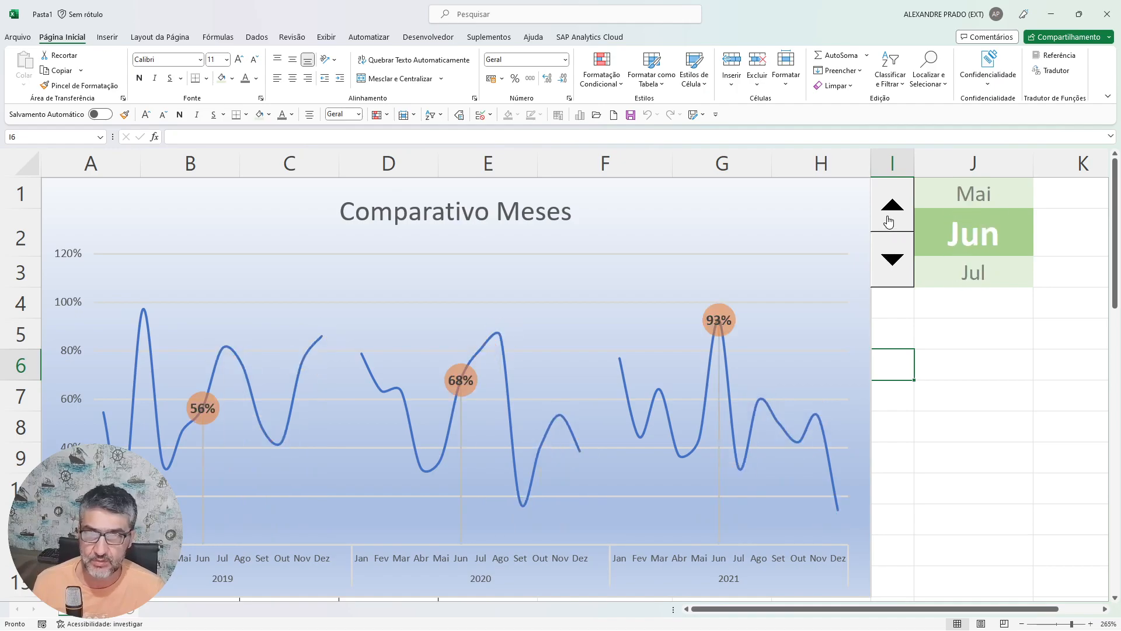
{"action": "triple_click", "coordinate": [889, 221]}
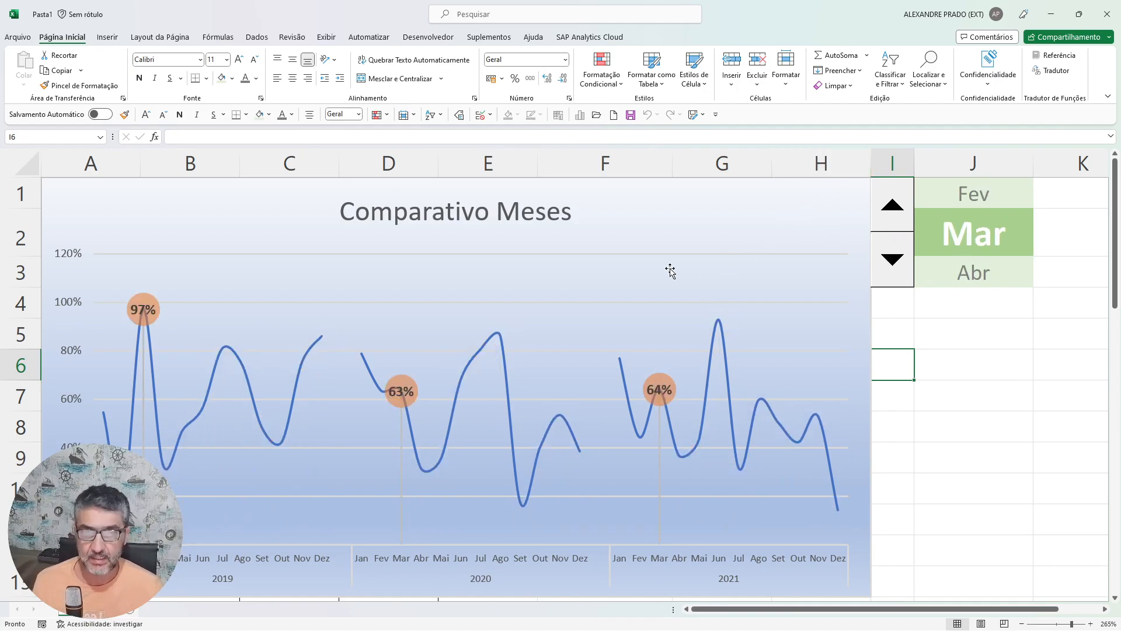